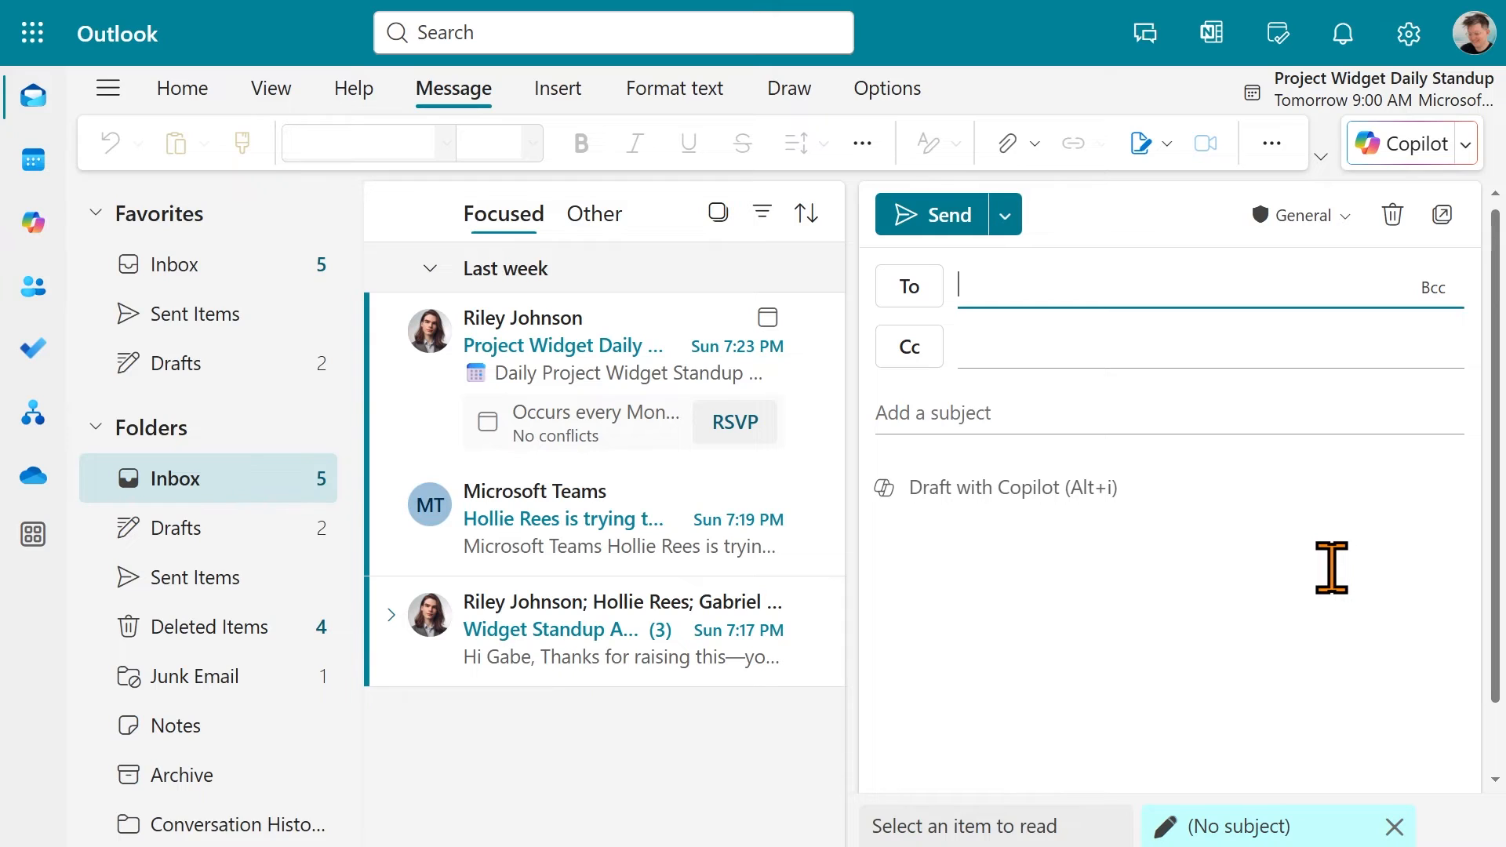
Open the blank message in its own window and start a Copilot draft in the message body
left_click(1443, 216)
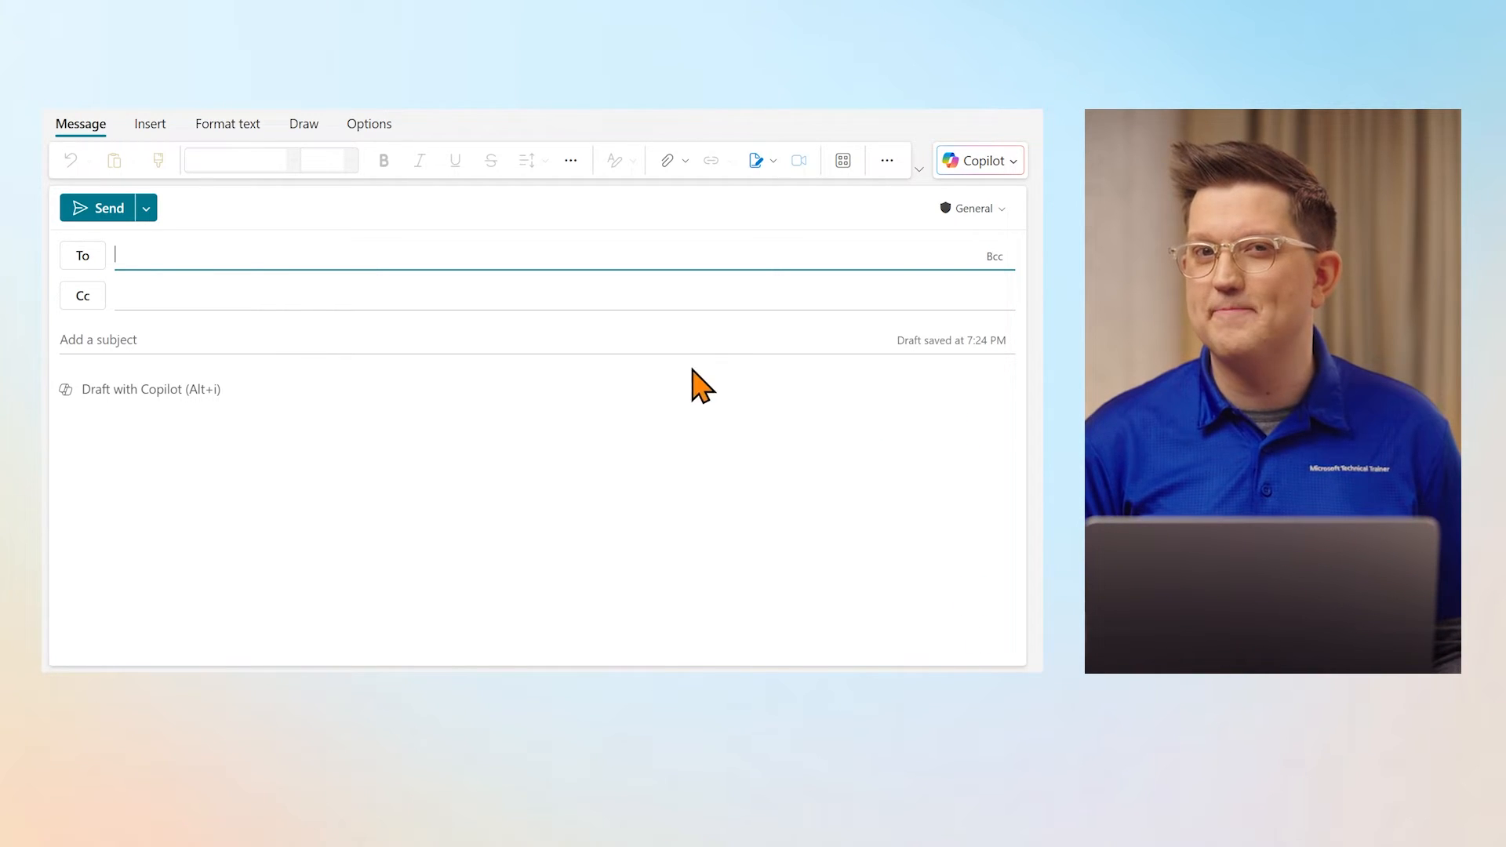
left_click(680, 398)
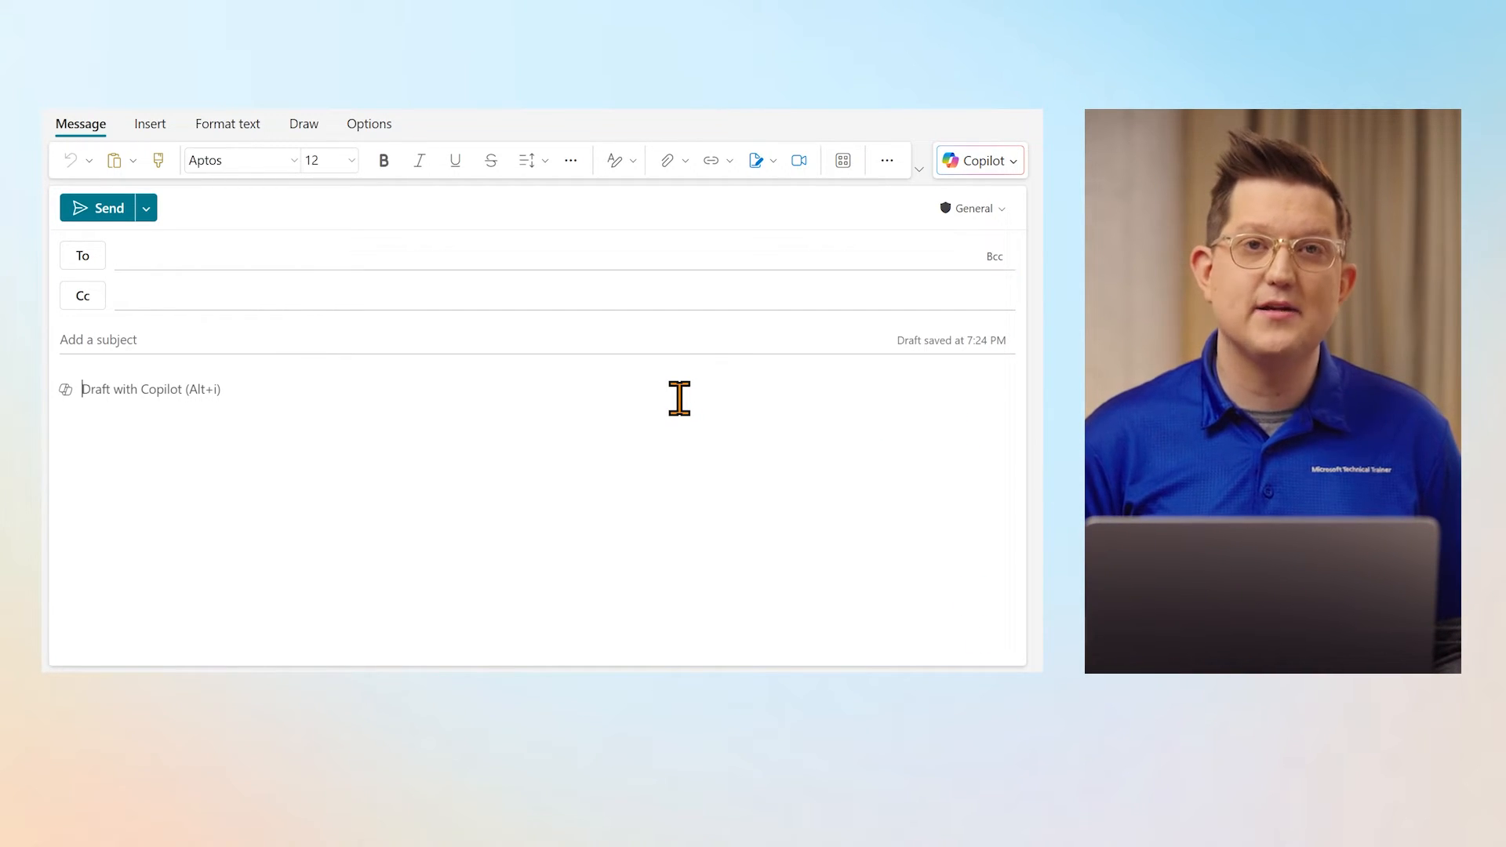
key("alt+i")
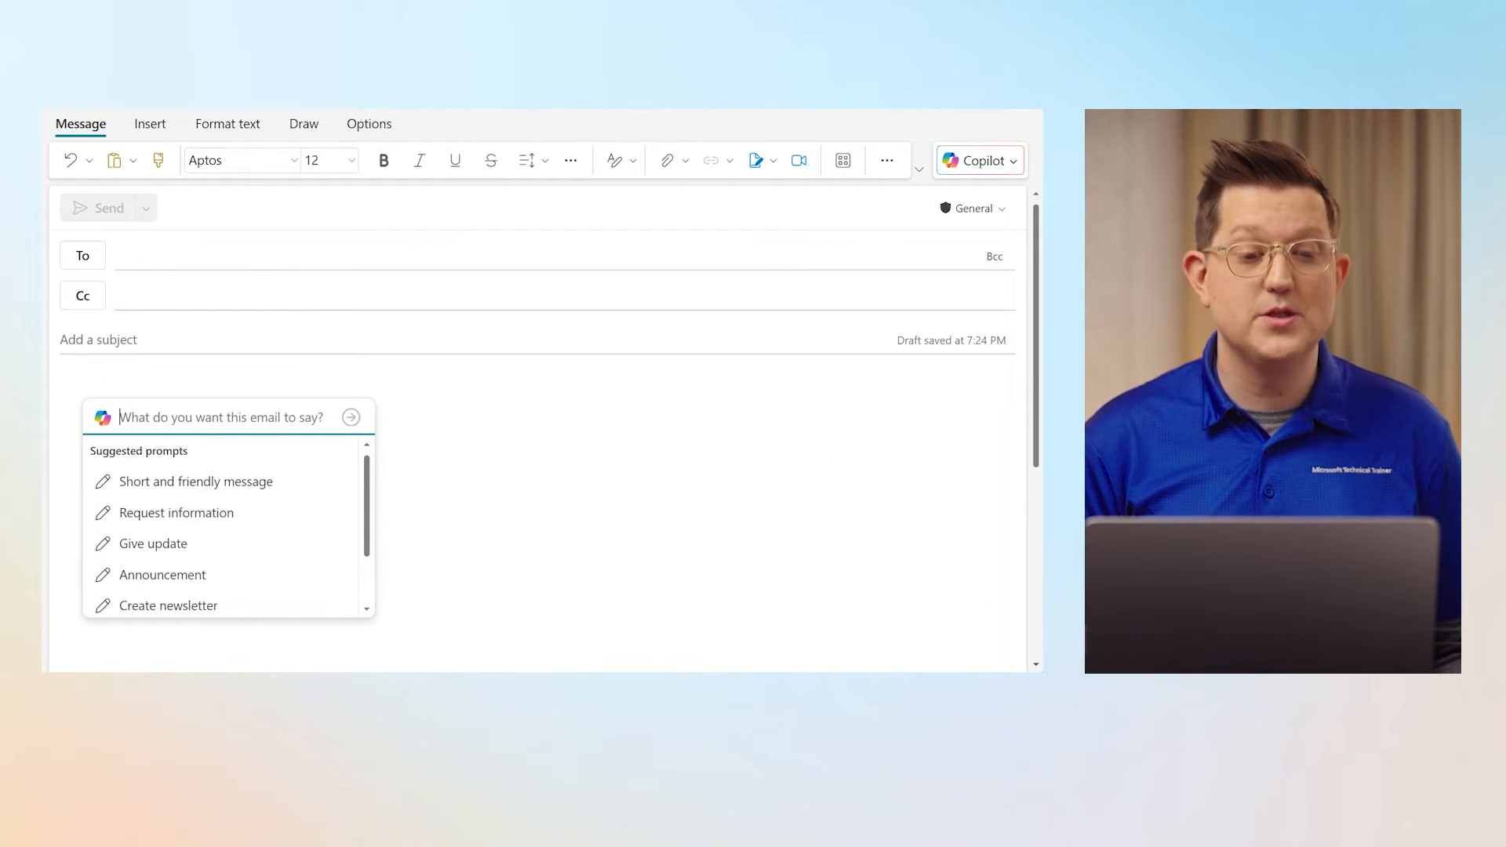
Begin the Copilot prompt with "I'm the CFO for Northwind Traders. Draft an email to our insurance carrier, Humongous Insurance, expressing"
type("I'm the ")
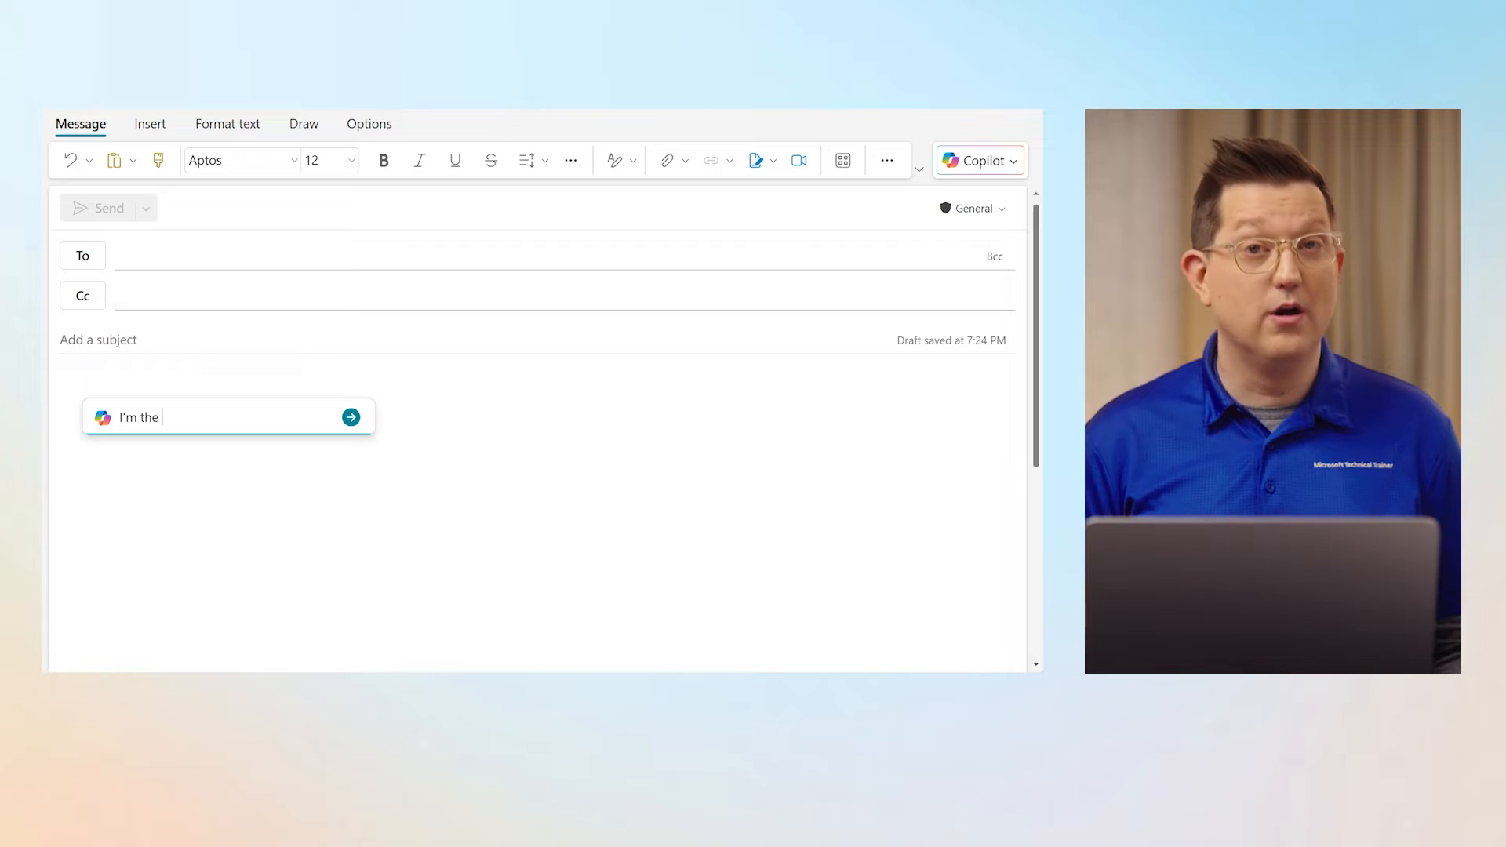
type("CFO for No")
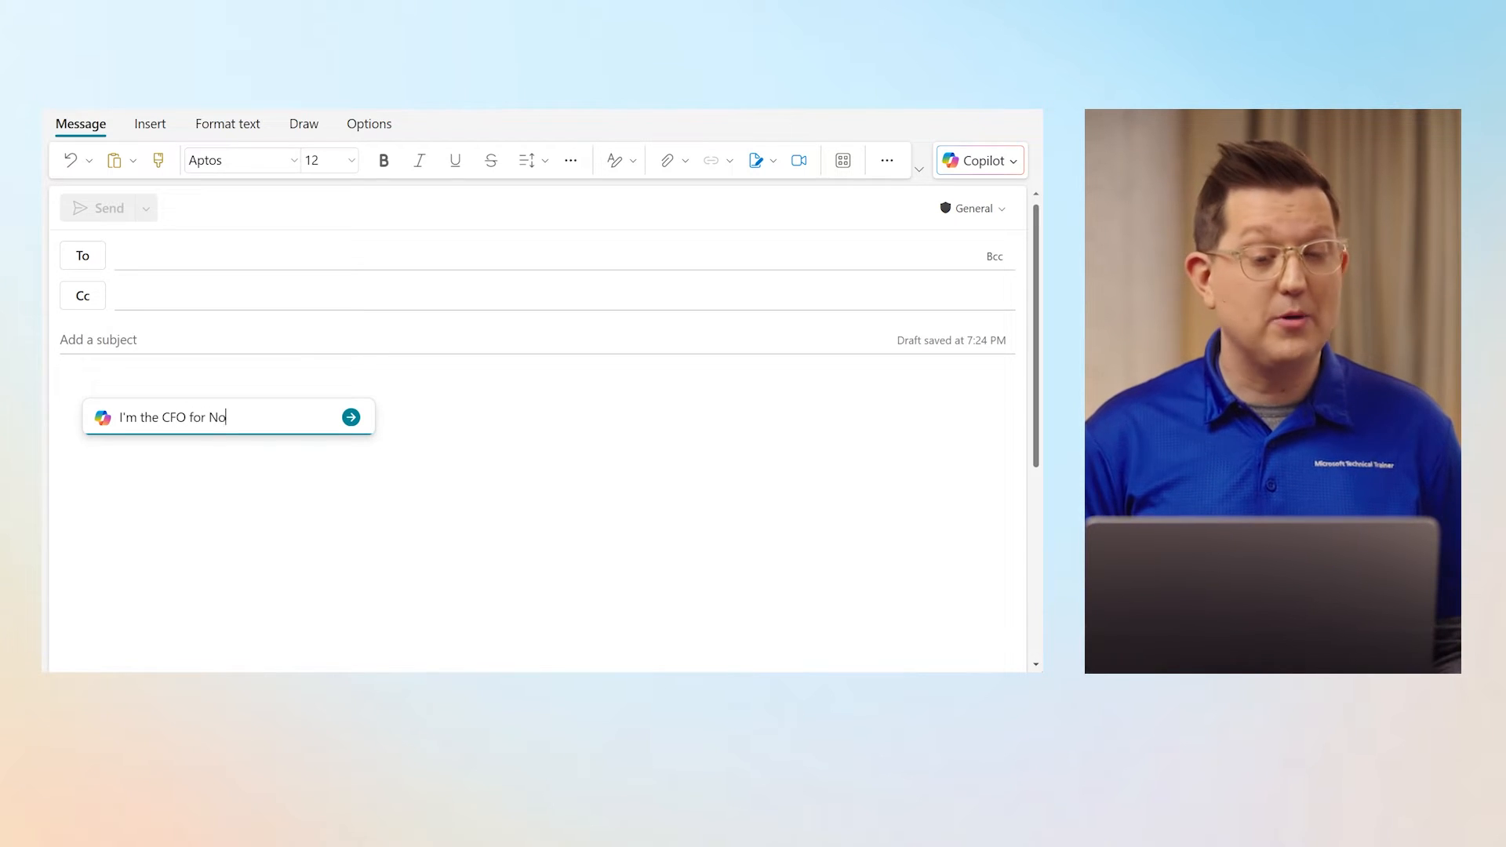
type("rthwit")
key("BackSpace")
type("nd Traders. Draft an")
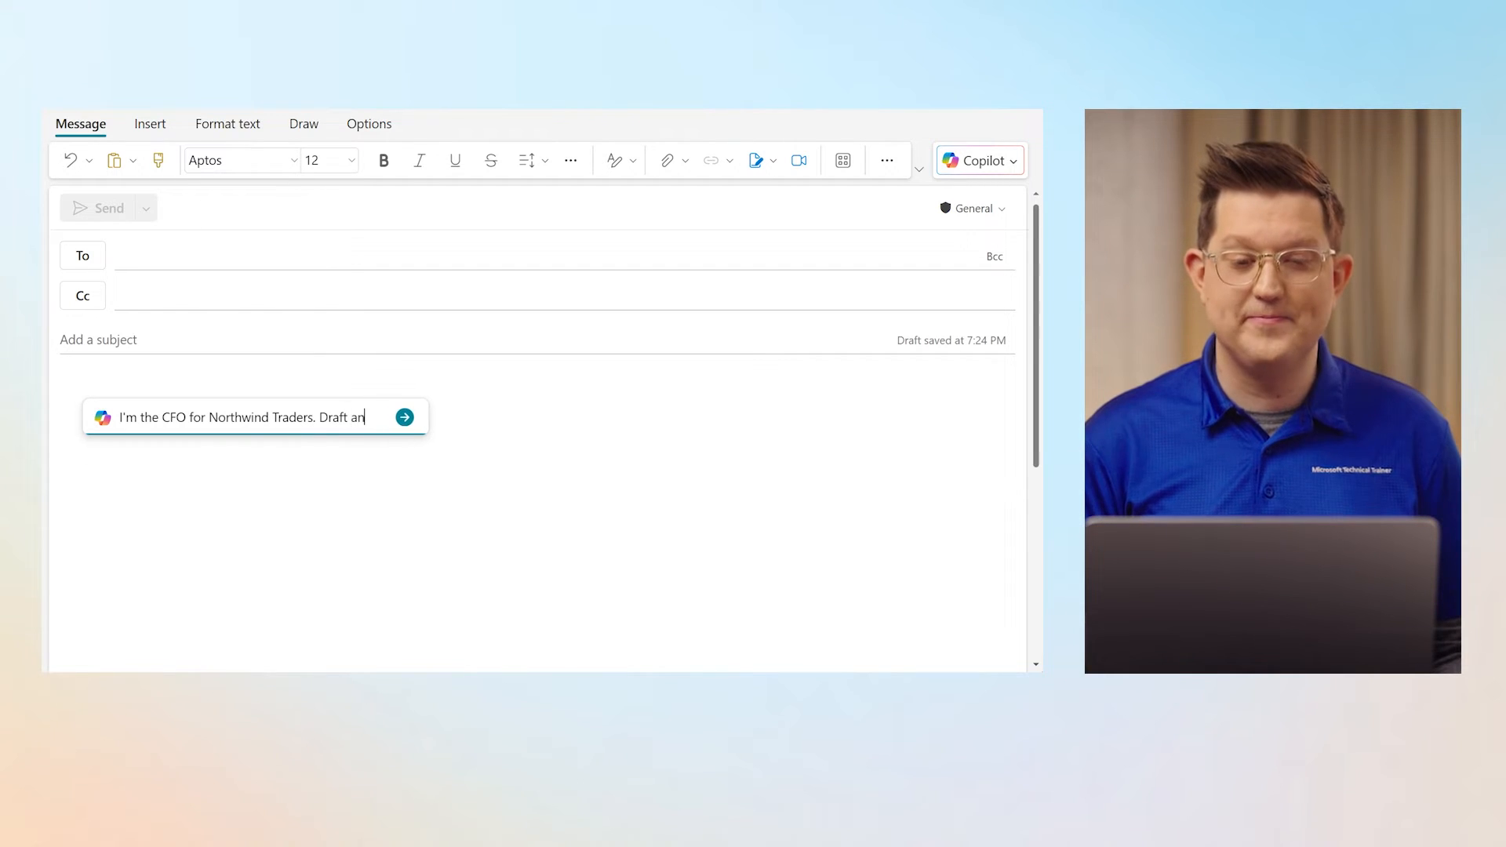
type(" email to our ")
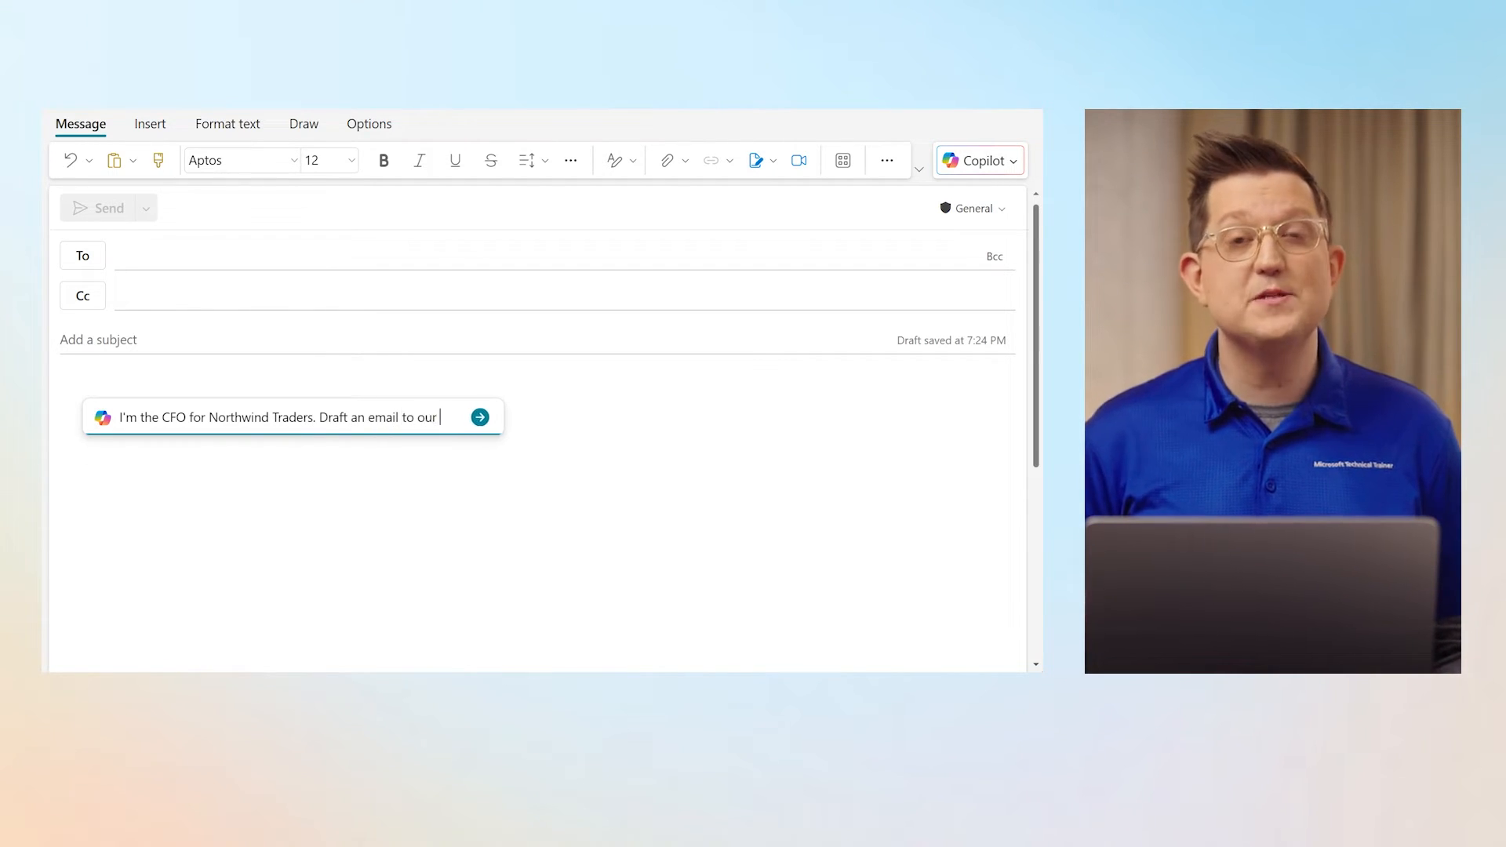
type("ins")
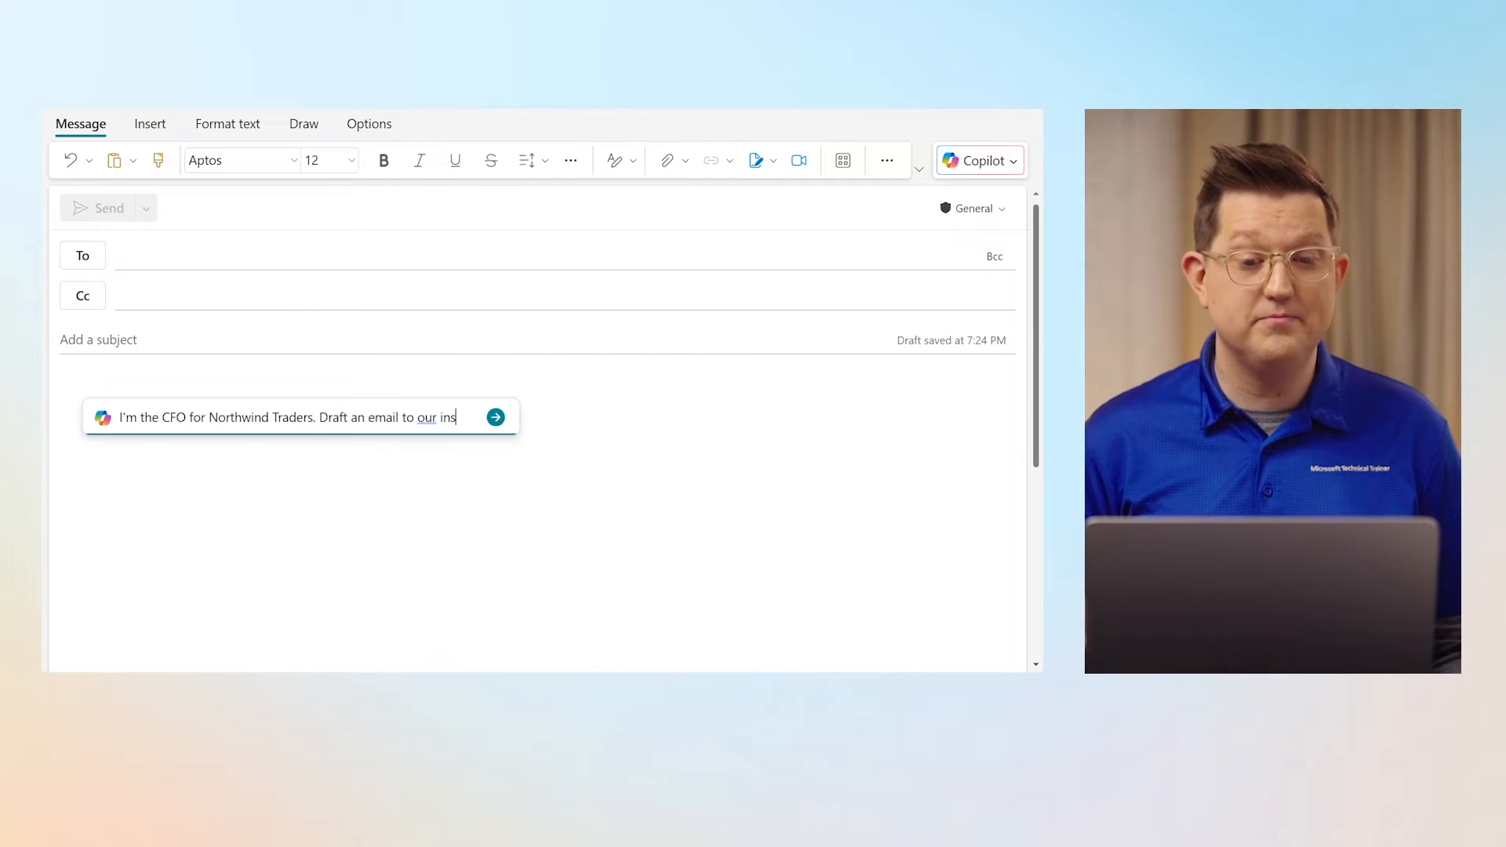
type("urance carrier,")
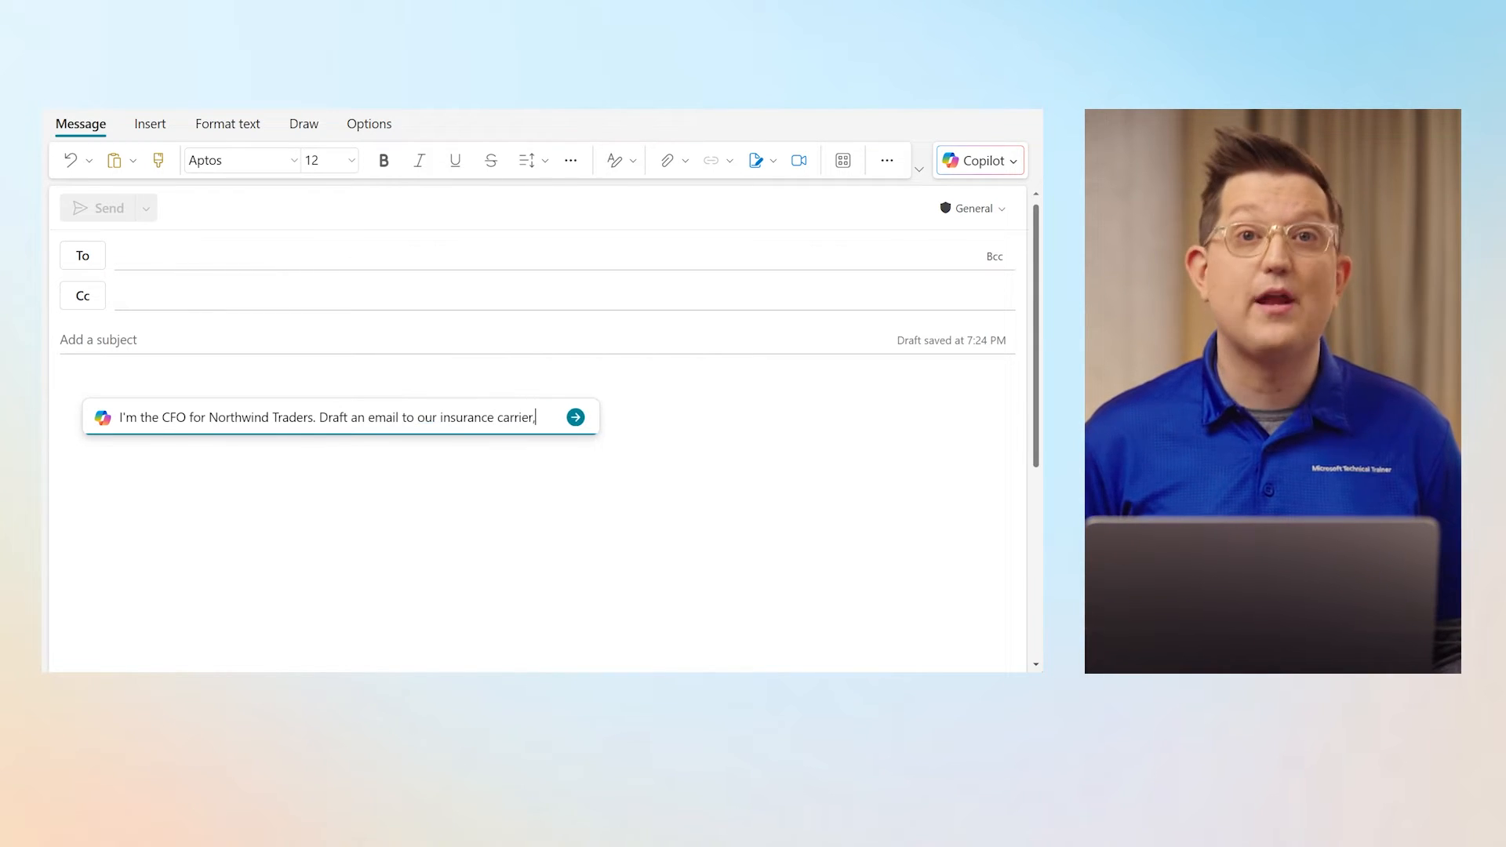
type(" Humon")
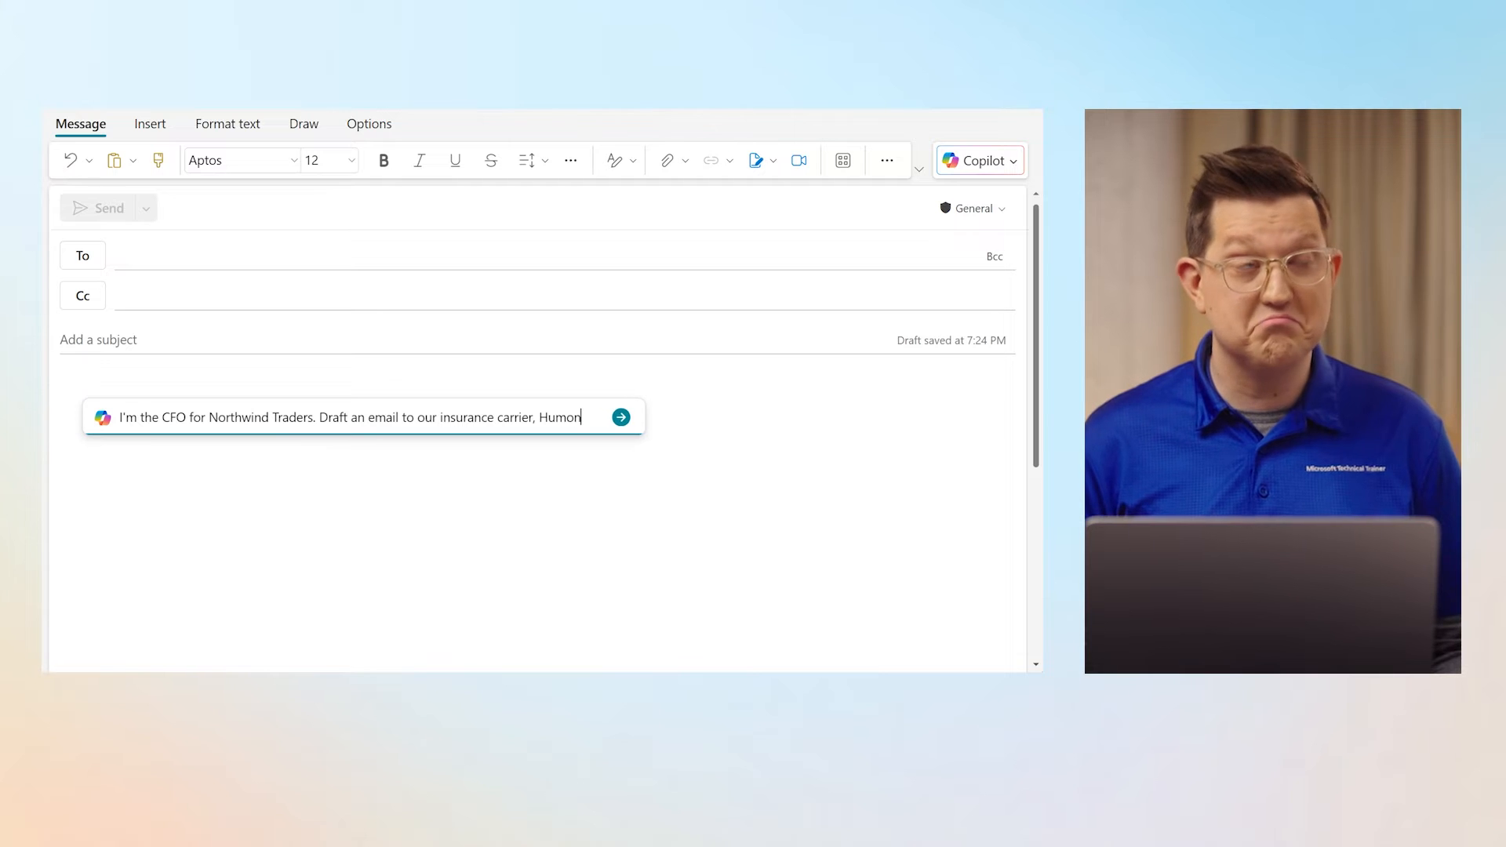
type("gous Insura")
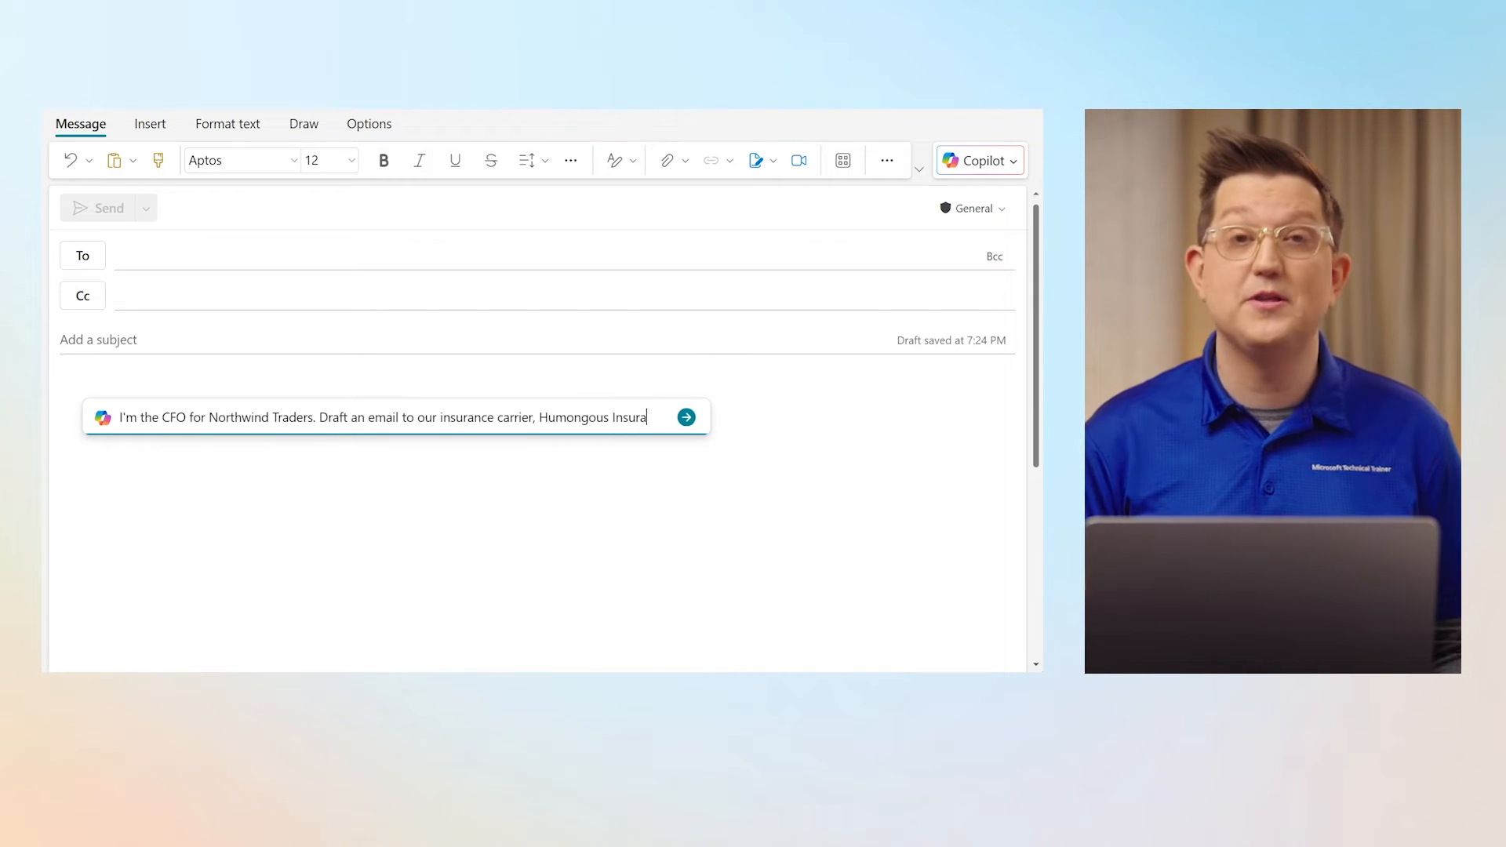
type("nce, expressing")
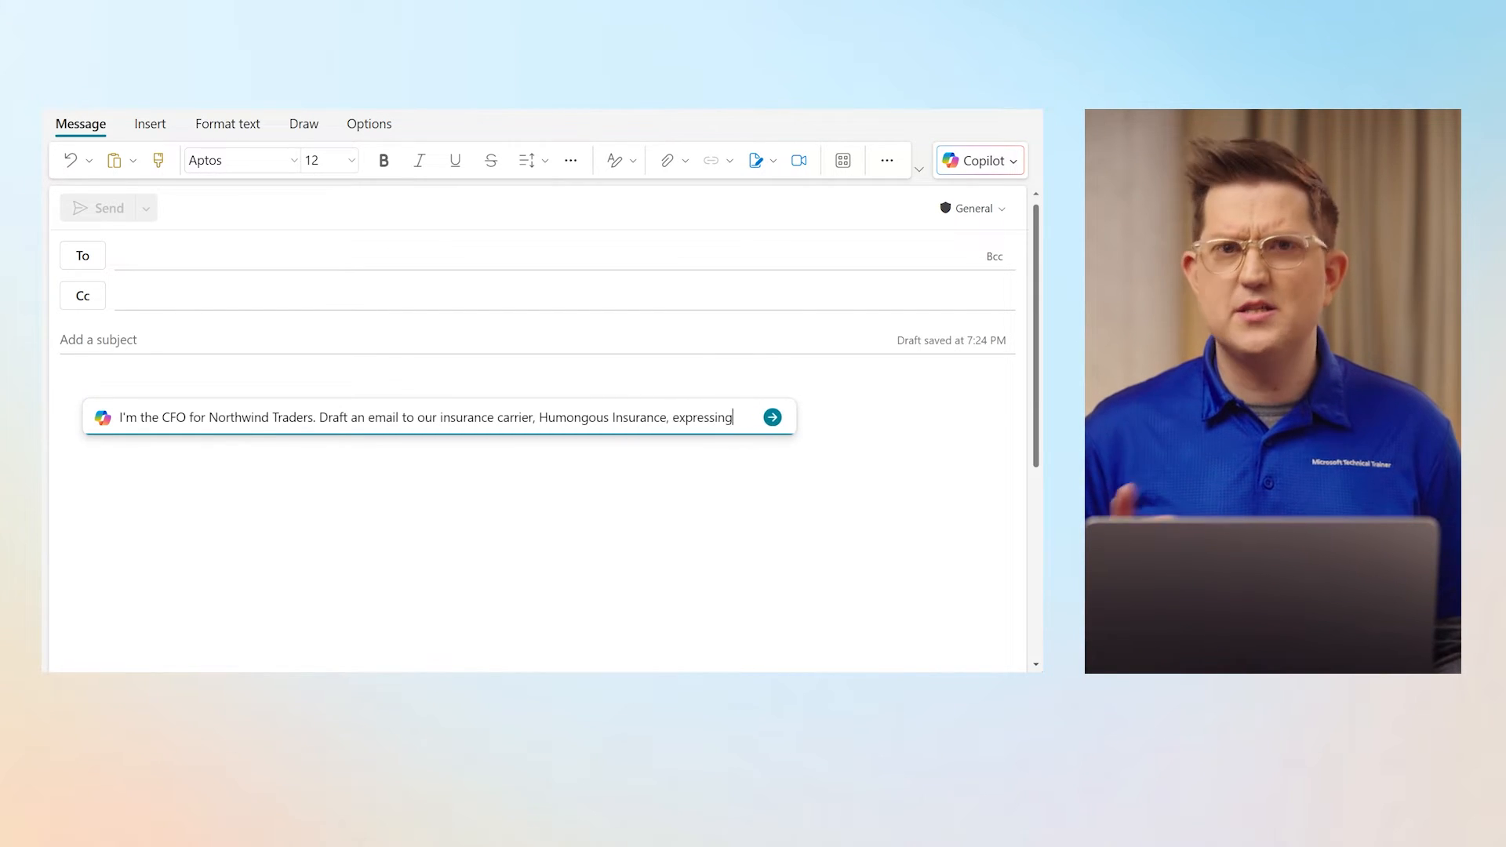
Continue the prompt with "my concern for the level of increases in our liability insurance premiums for the upcoming FY."
type(" my concern f")
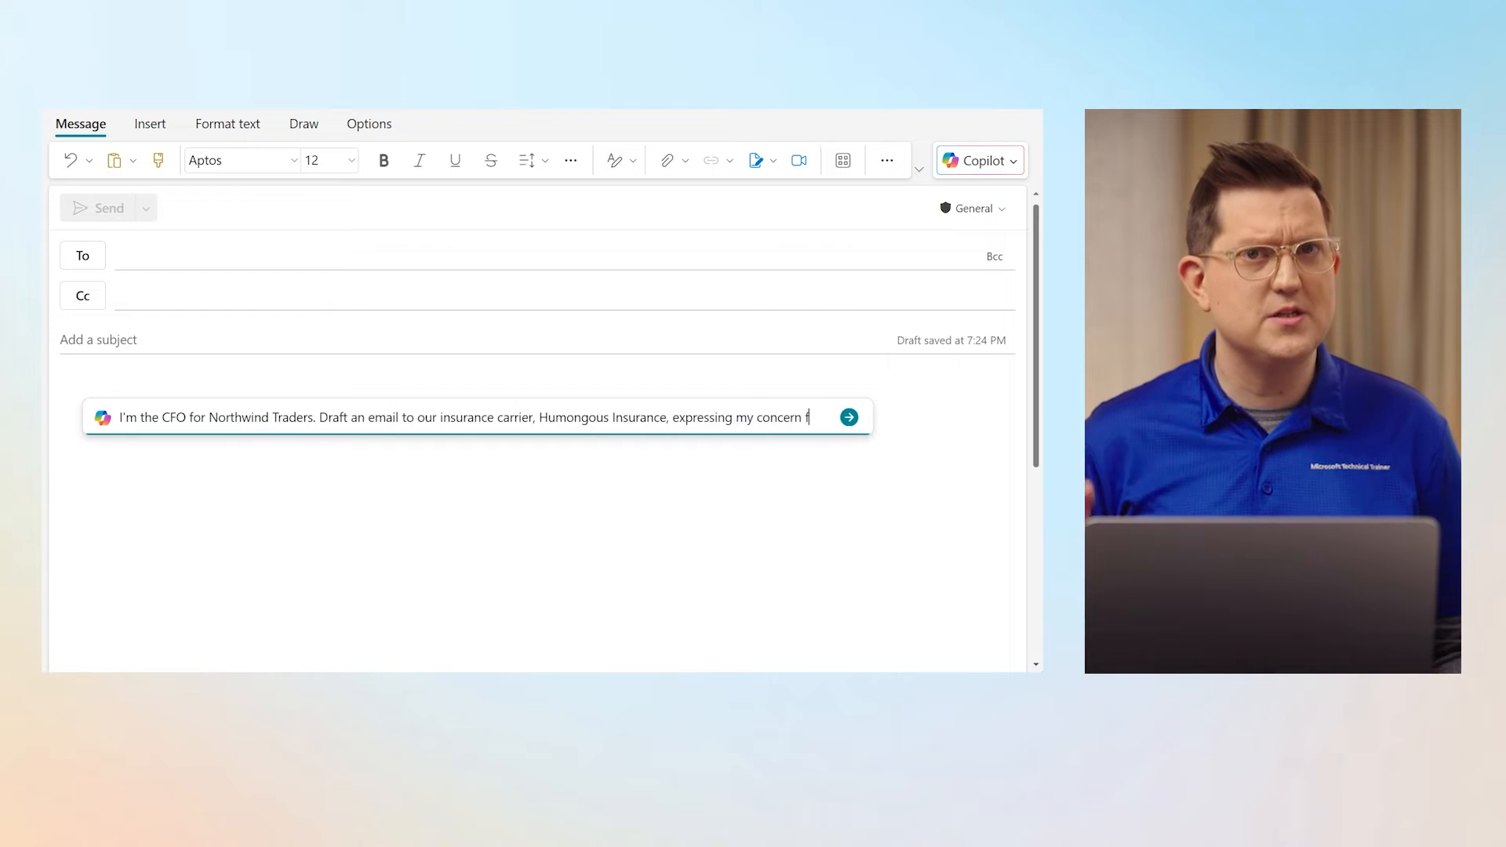
type("or the level of increases in")
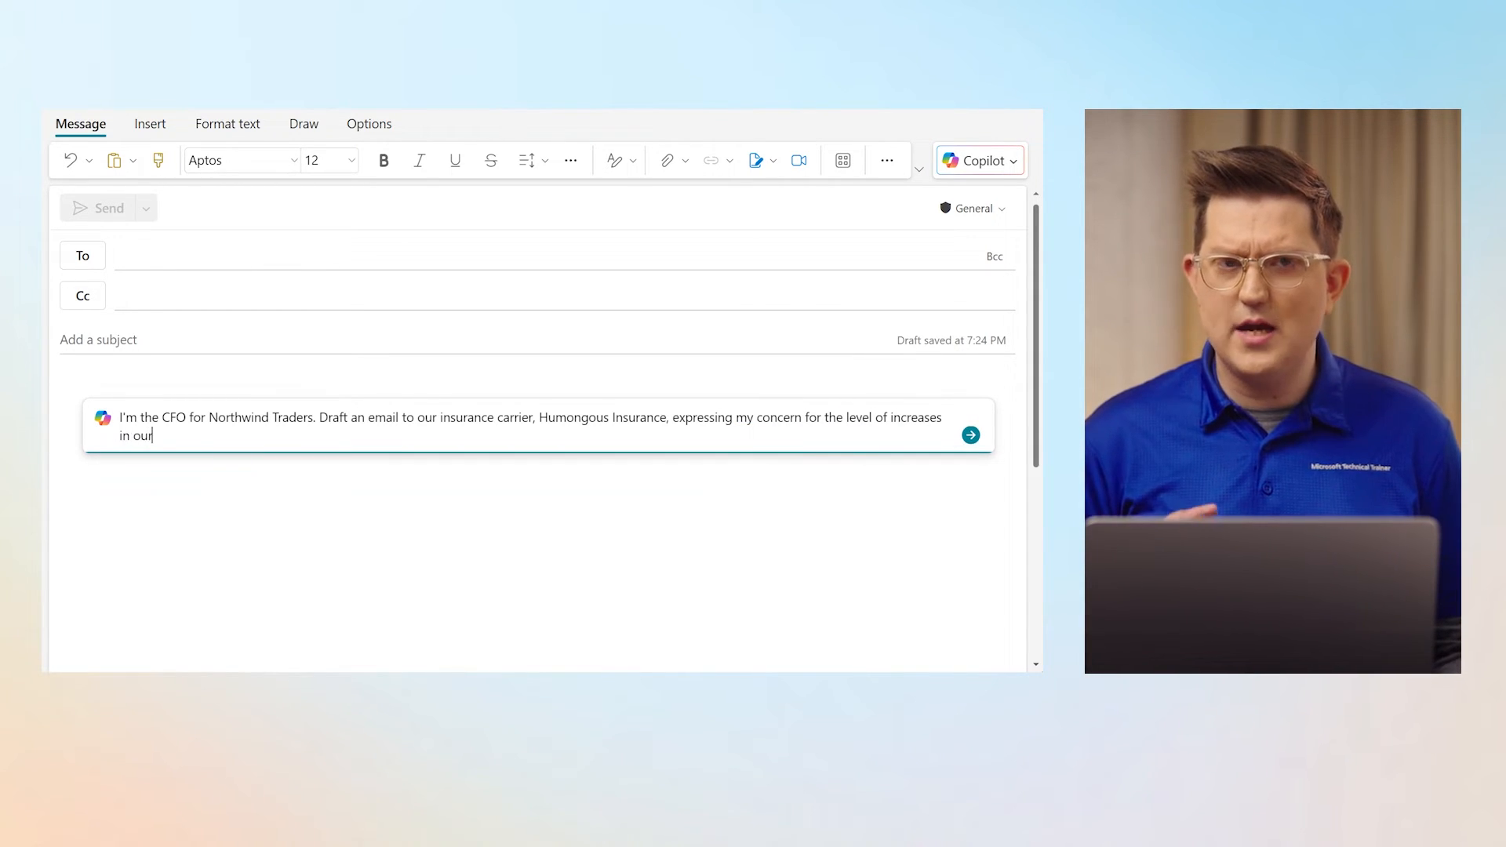
type(" our liability")
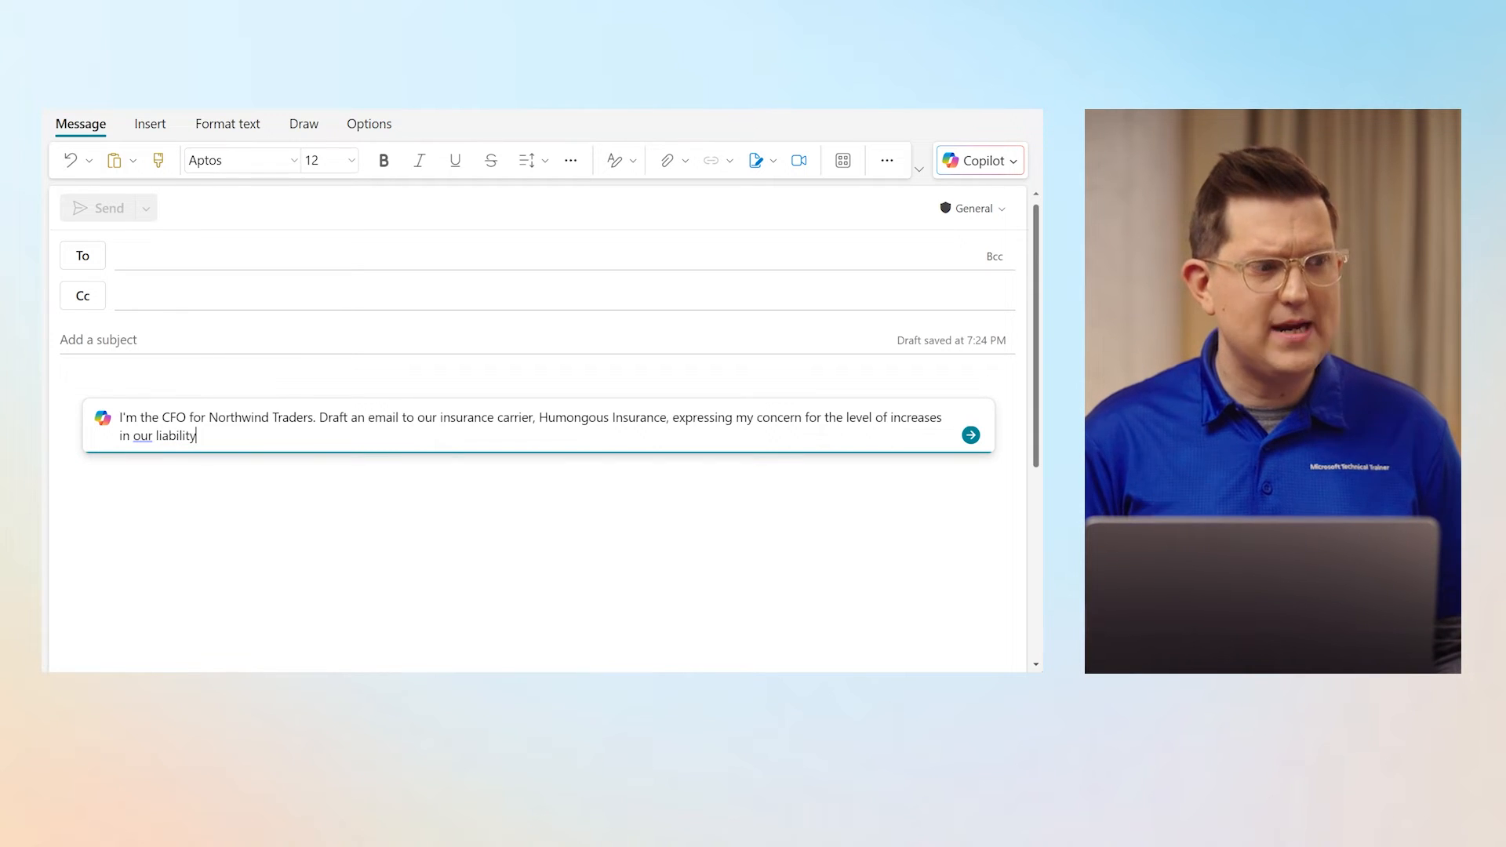
type(" insurance premiums")
key("BackSpace")
type("ms f")
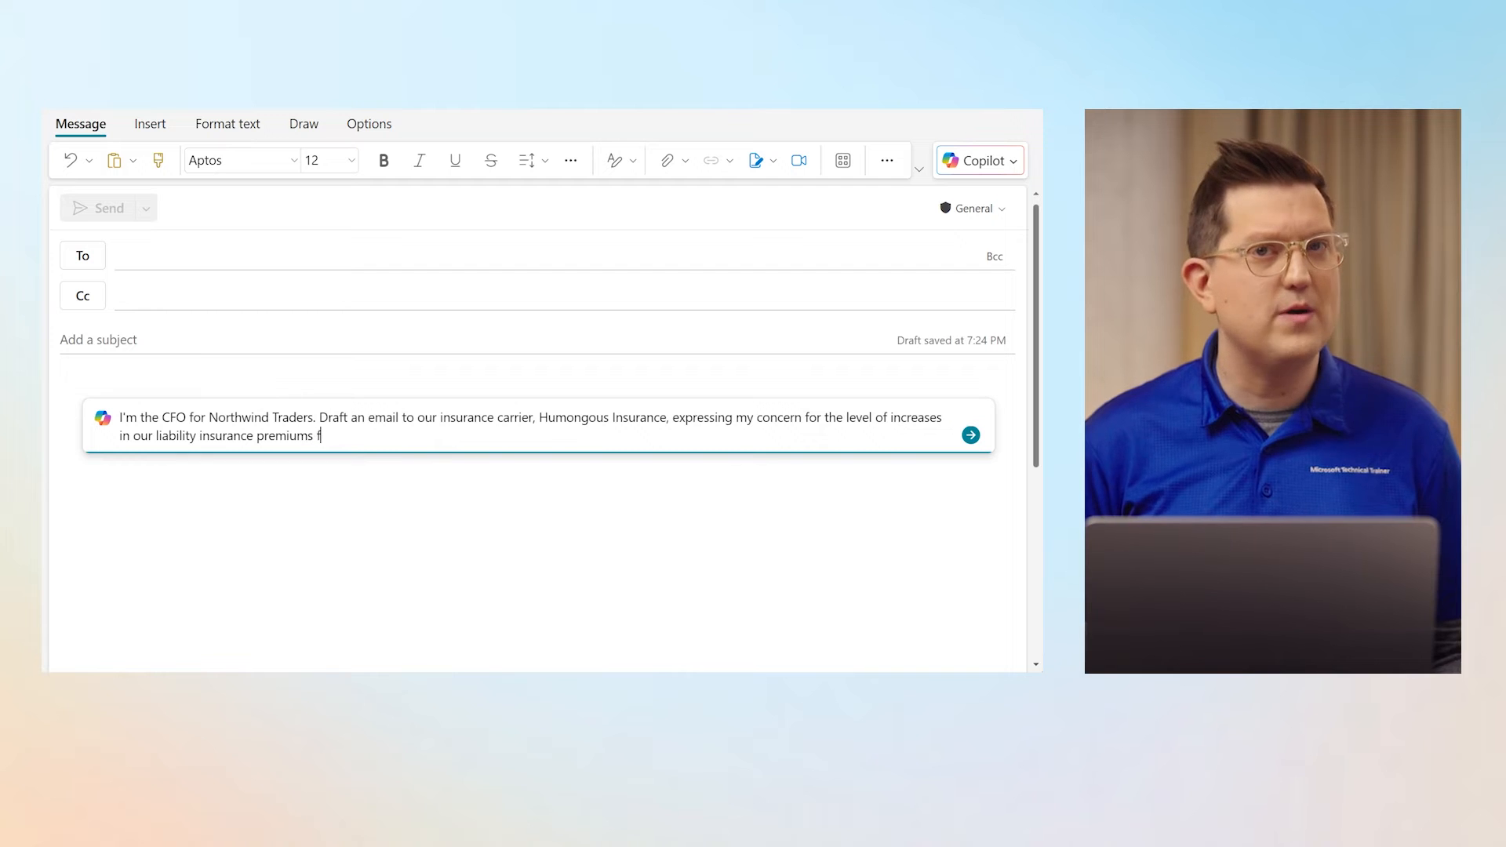
type("or the up")
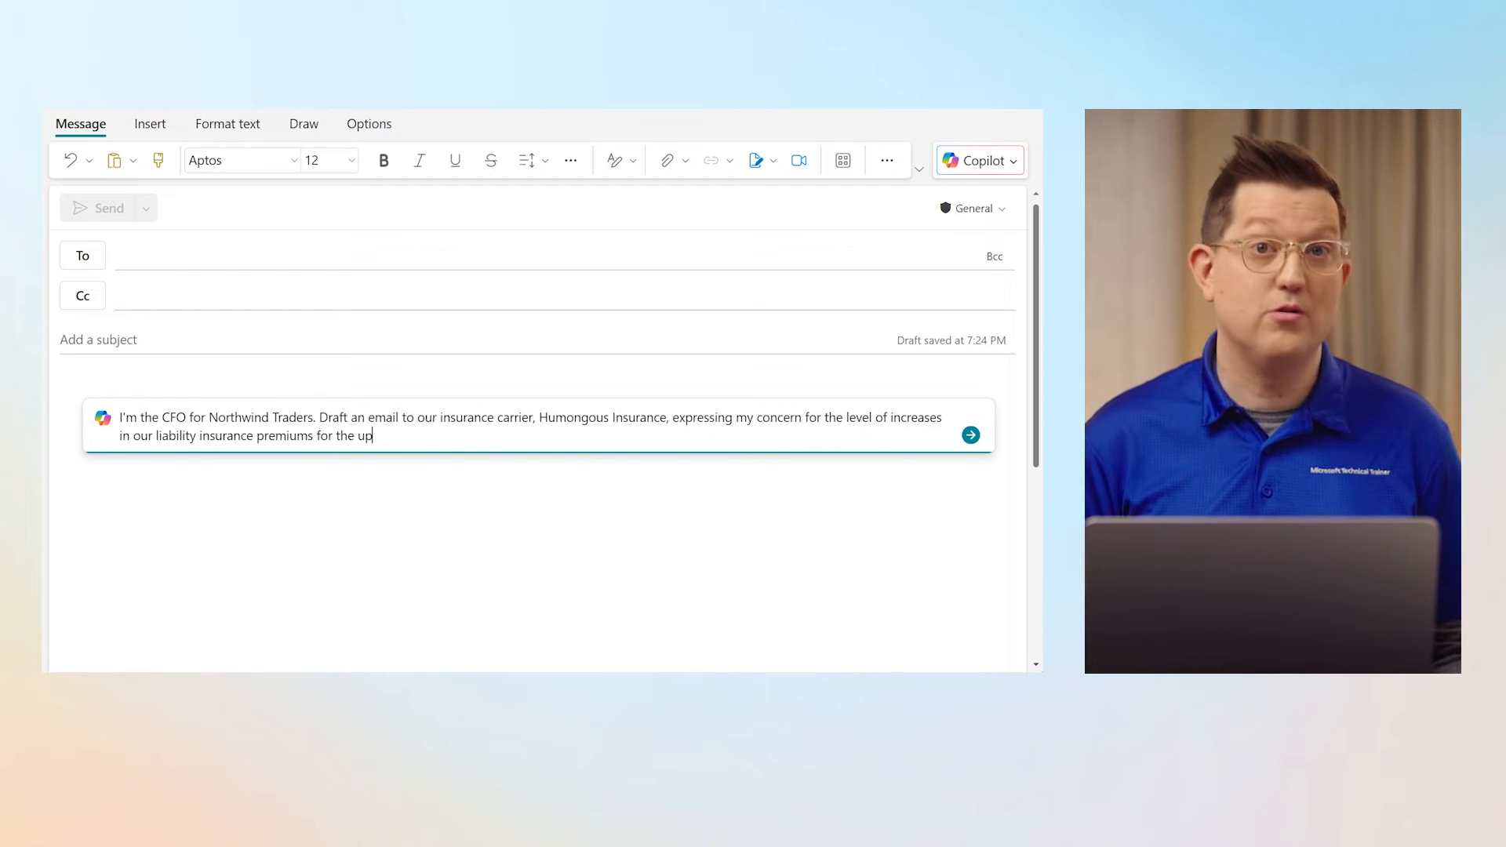
type("coming FY.")
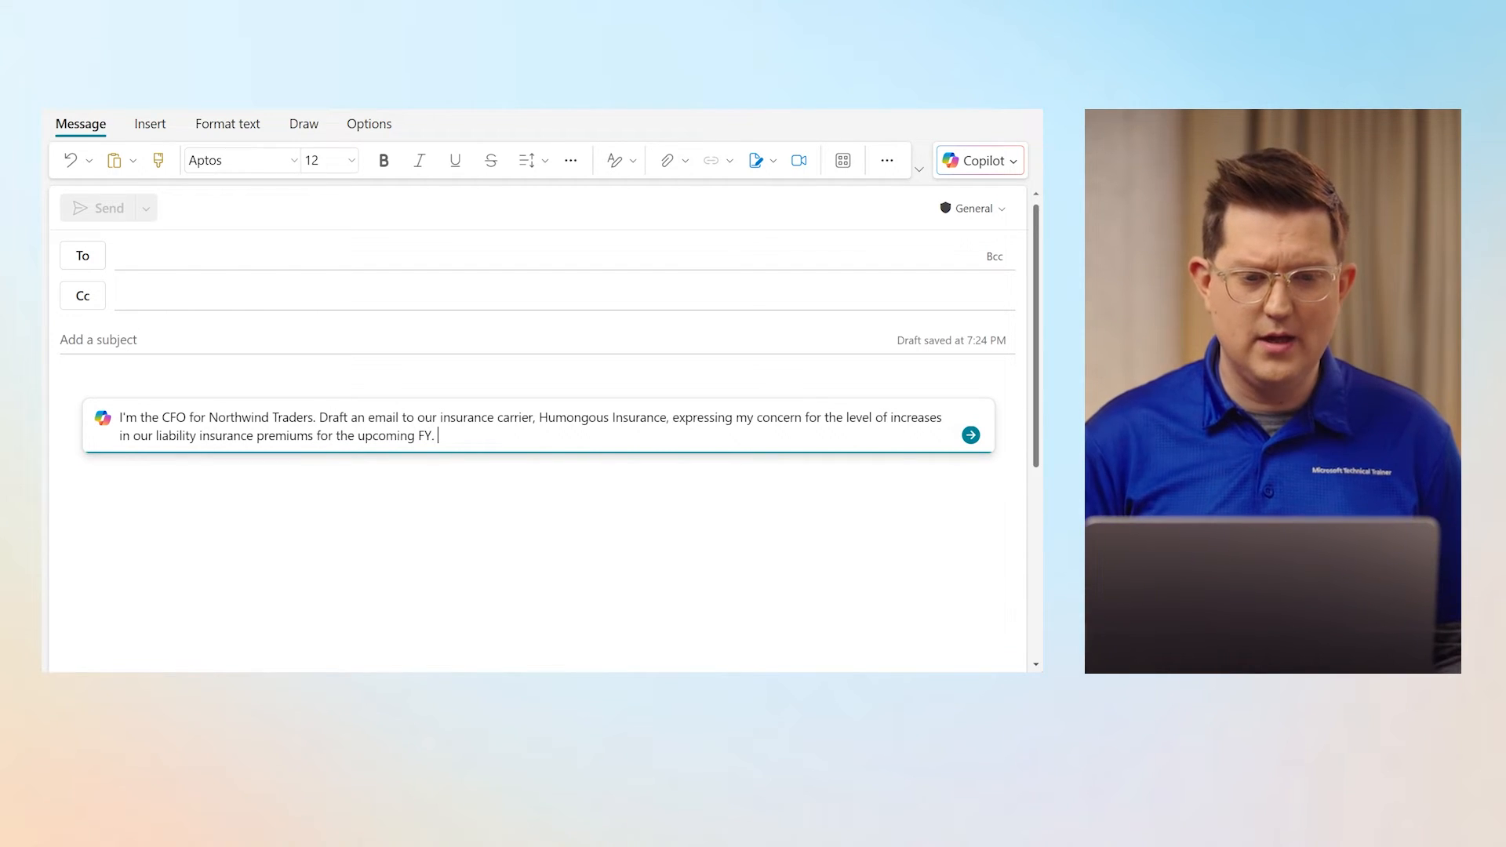
Add to the prompt "Request an urgent meeting with their team to discuss the proposes increases and explore alternative options."
type(" Request an urgent meeting with their team")
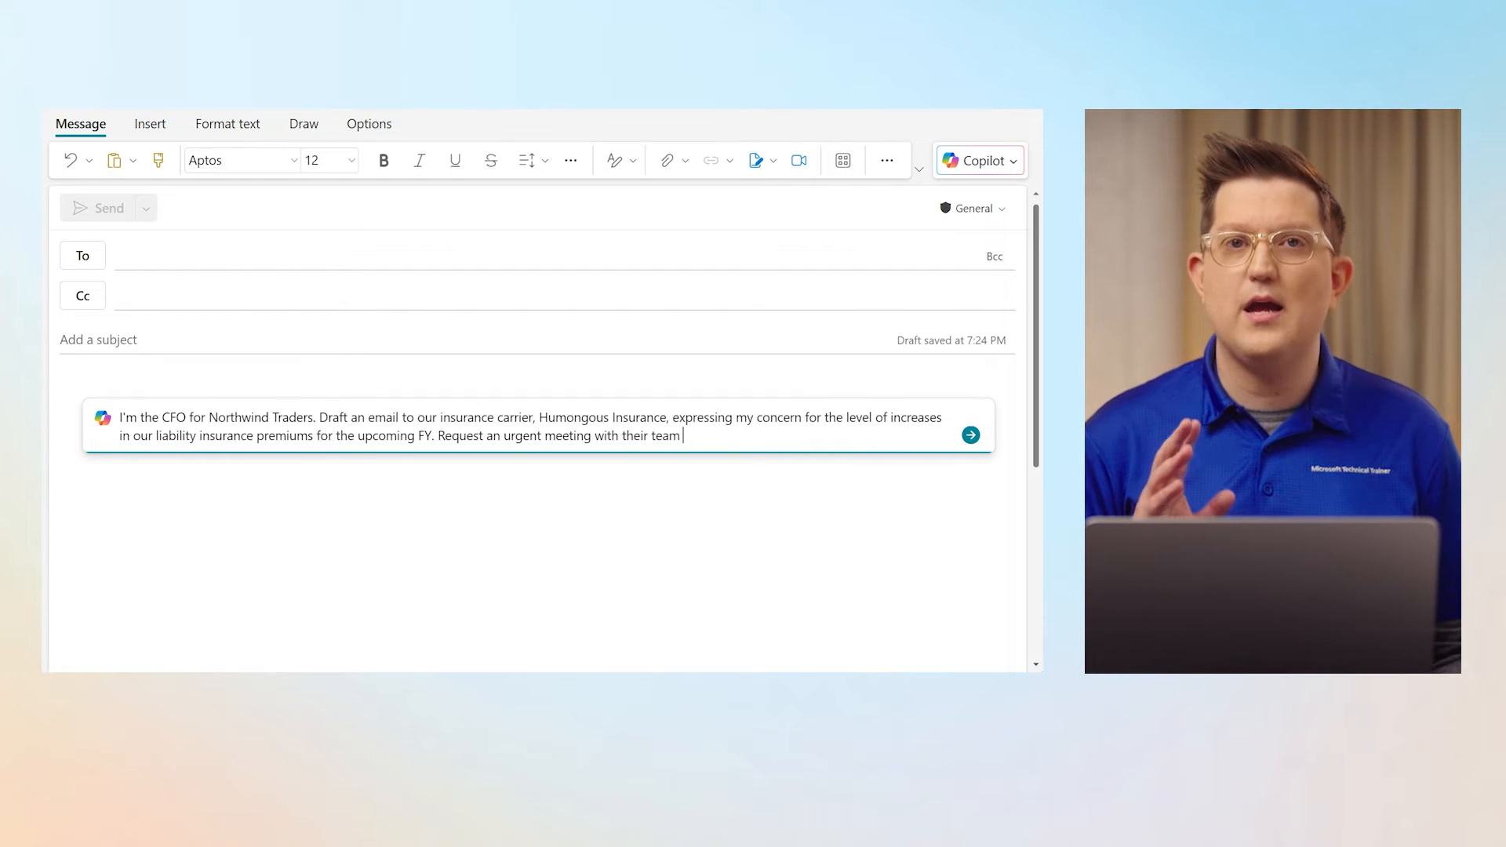
type(" to")
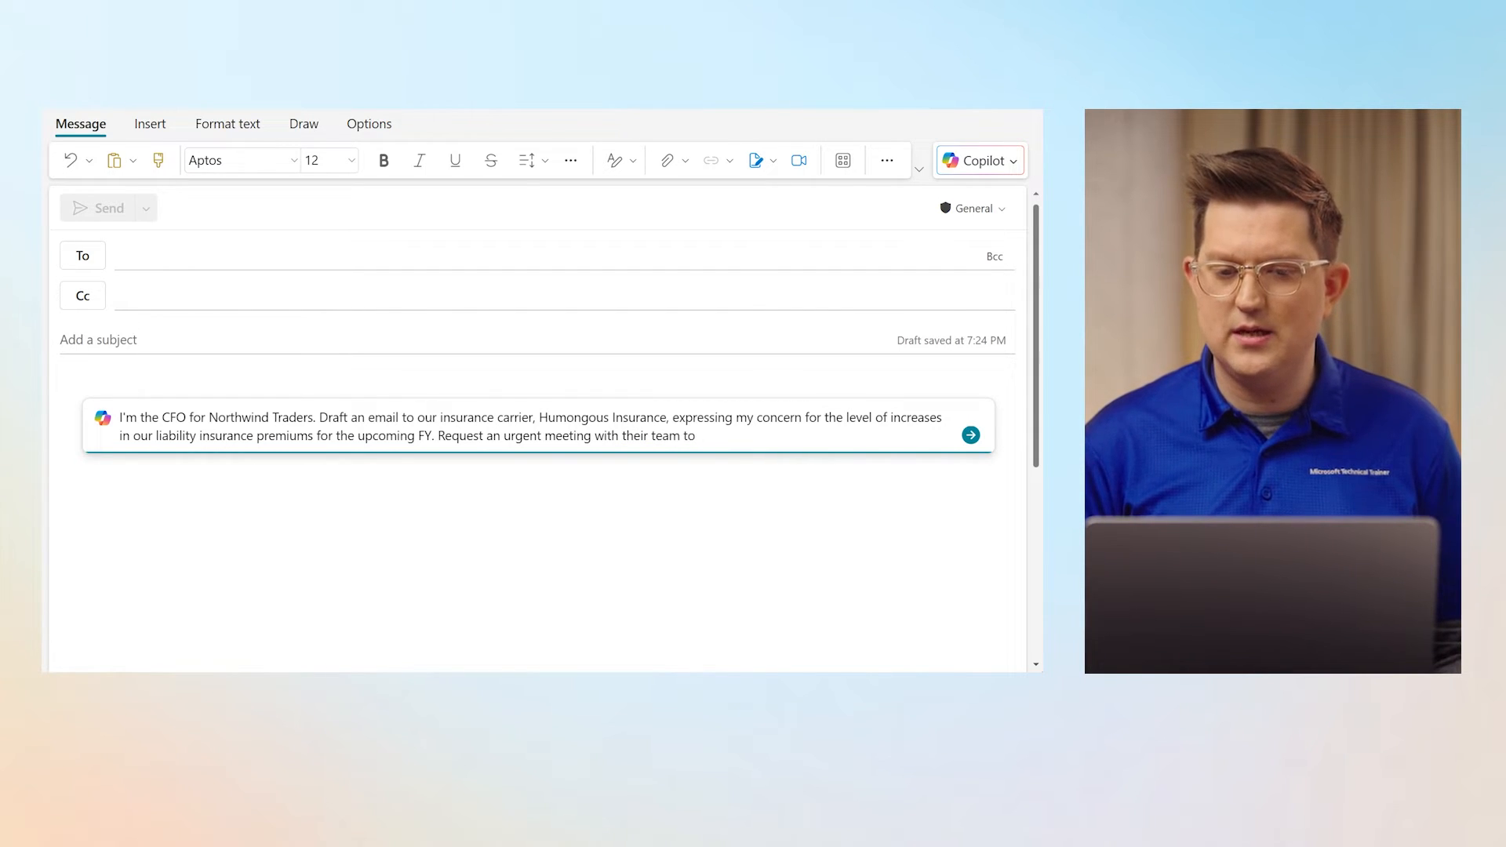
type(" discu")
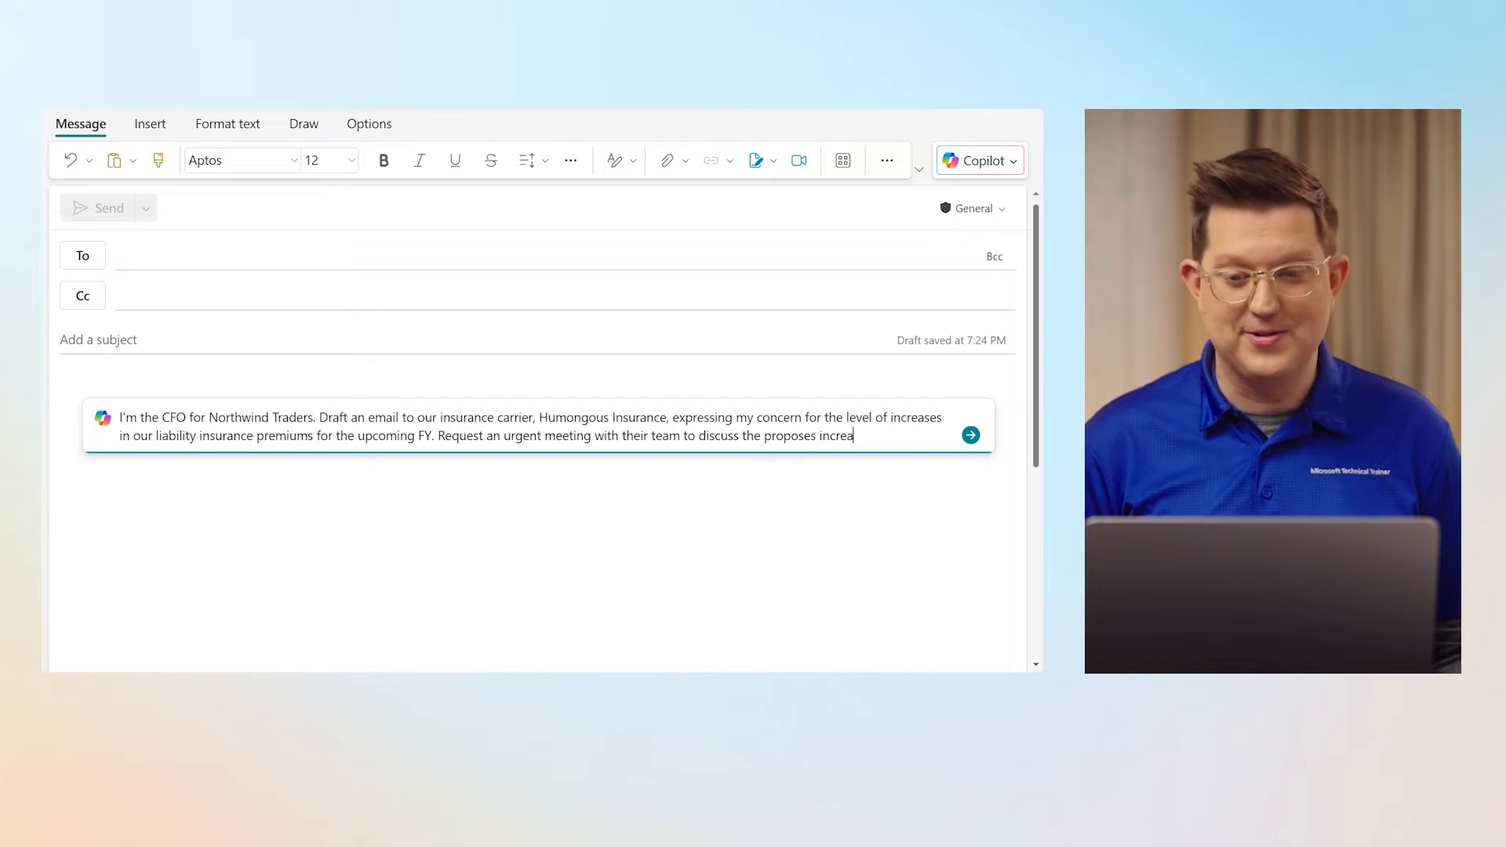
type("ss the proposes increases and e")
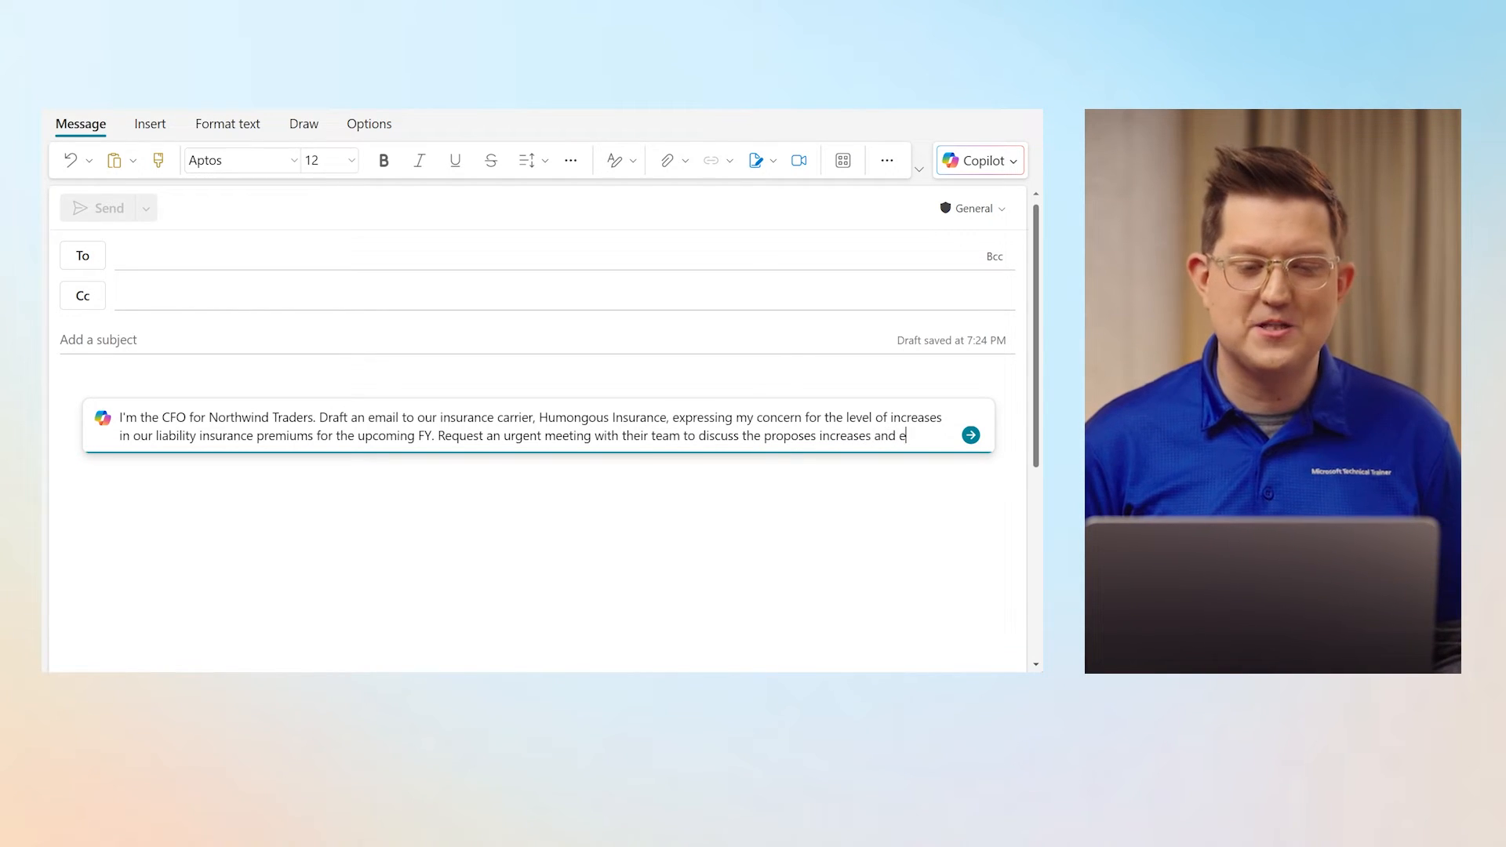
type("xplore alte")
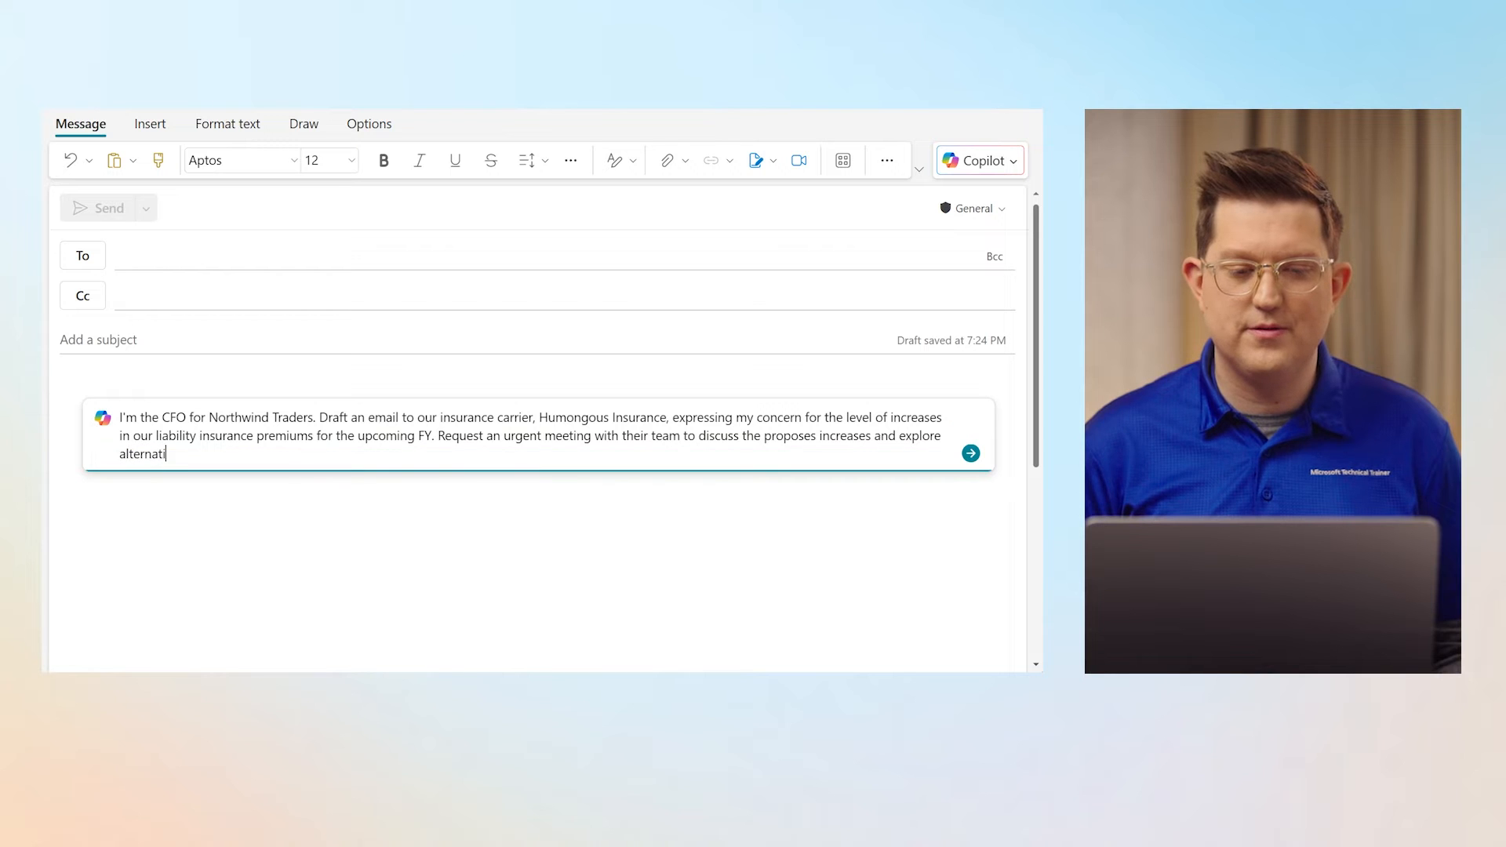
type("rnative options")
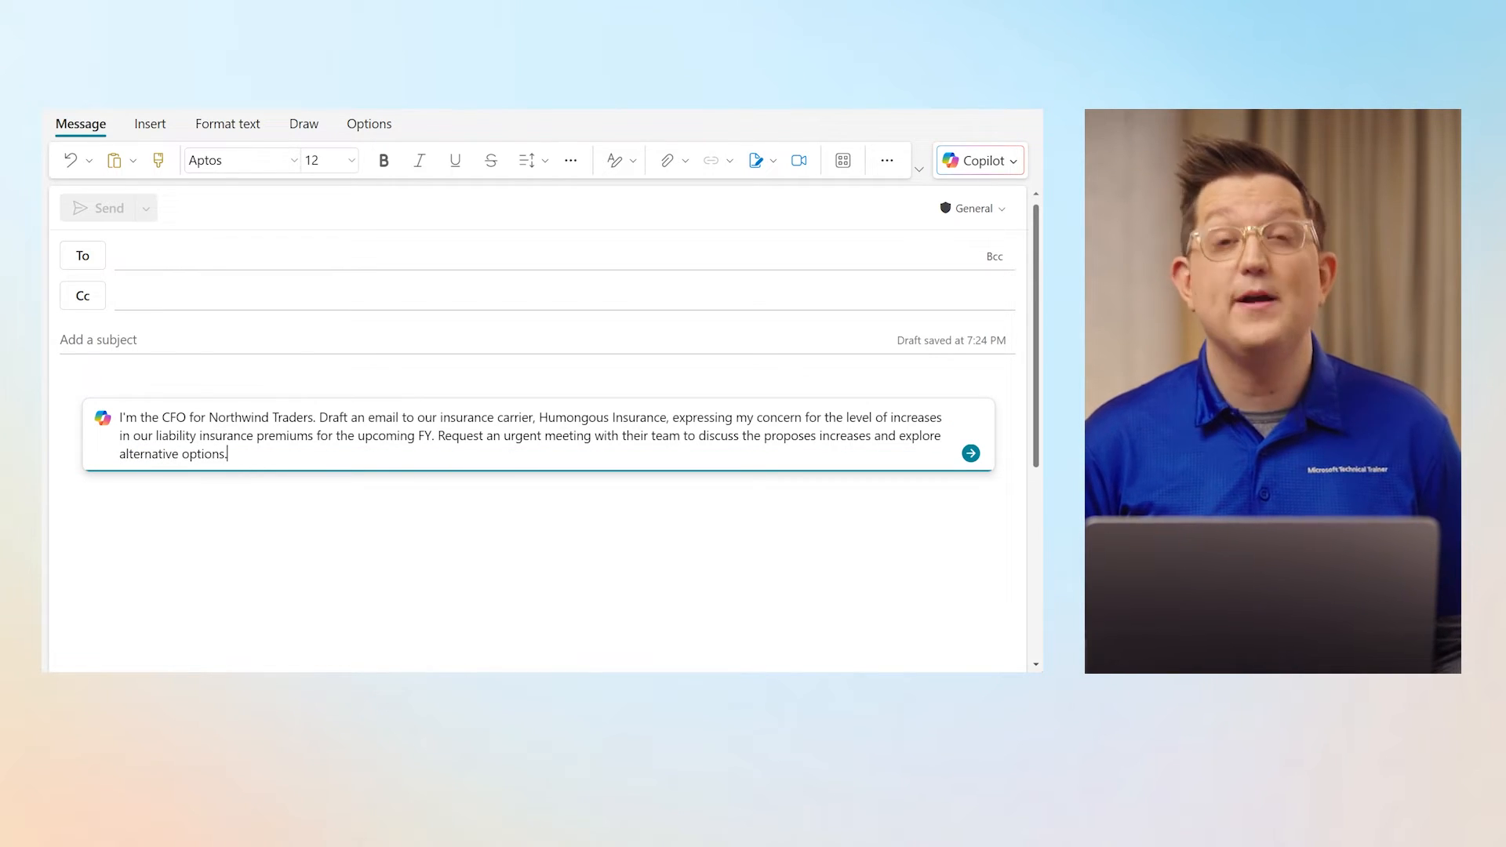
Replace "their" before "team" in the prompt with "Humongous Insurnace carrier's"
double_click(633, 435)
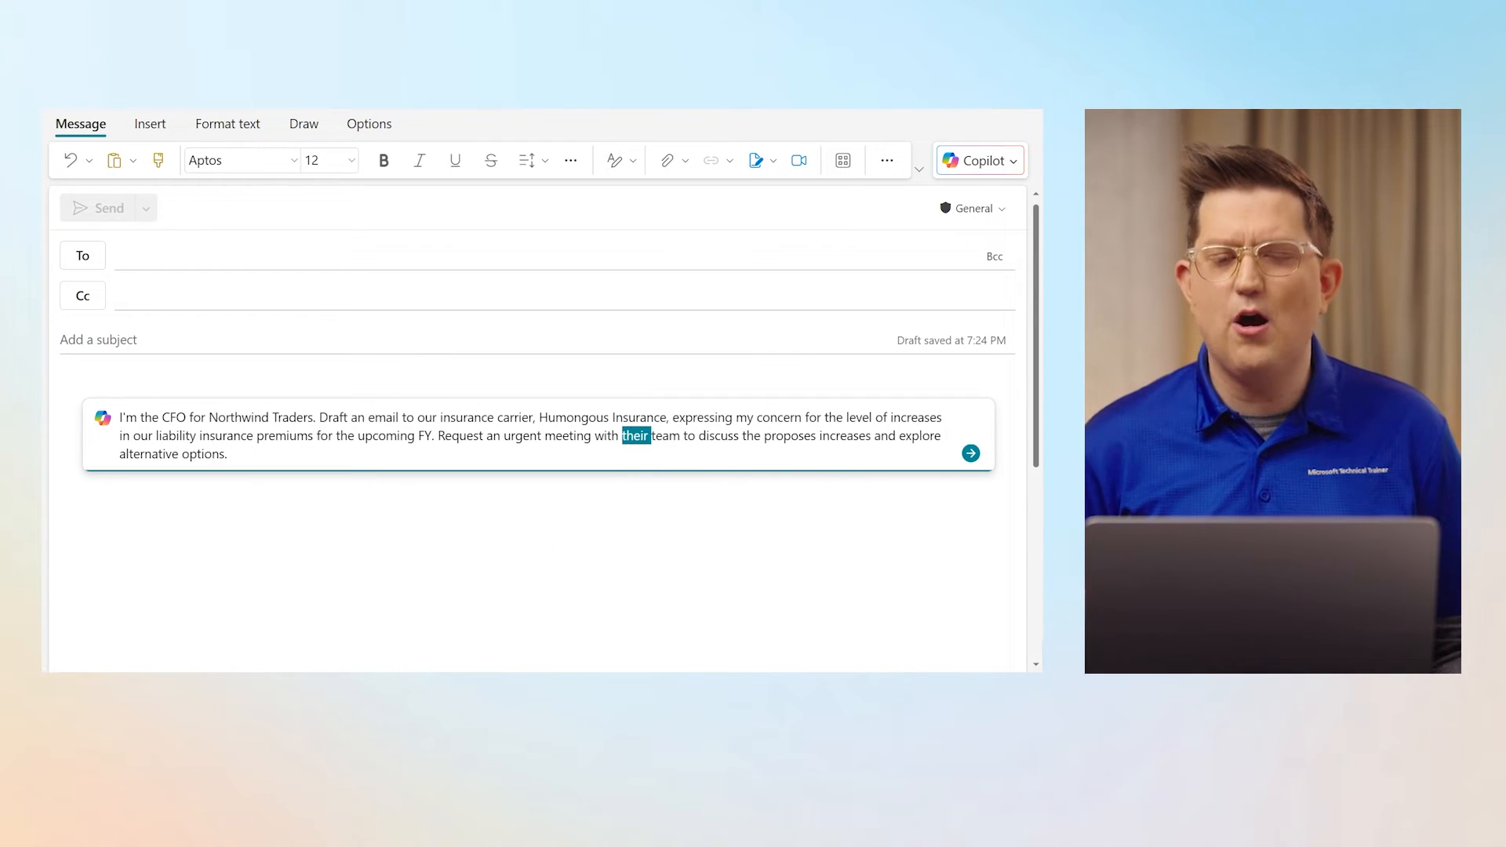
type("Humon")
type("gous Insura")
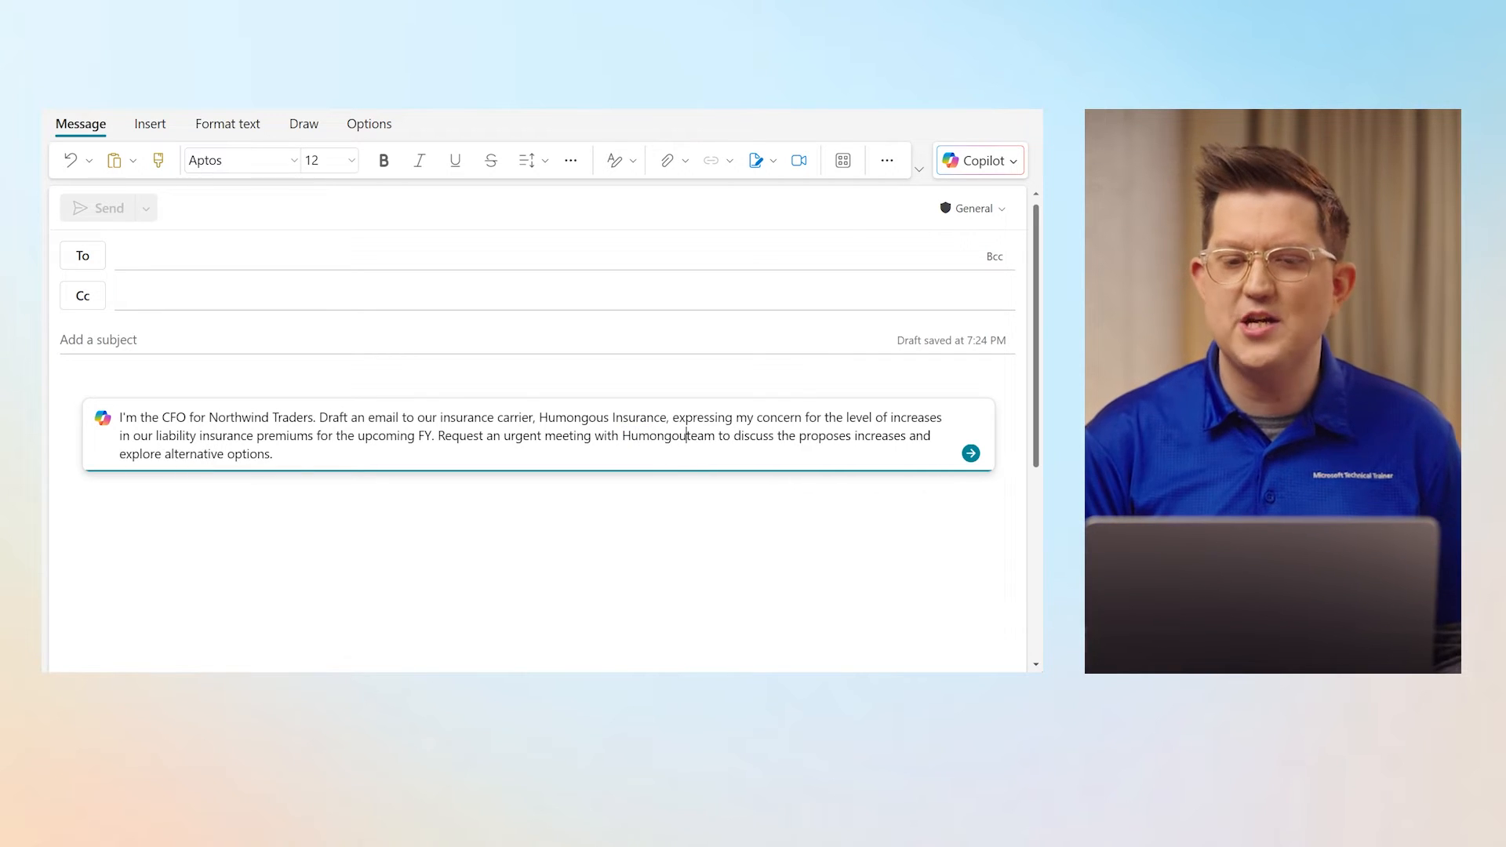
type("nce's")
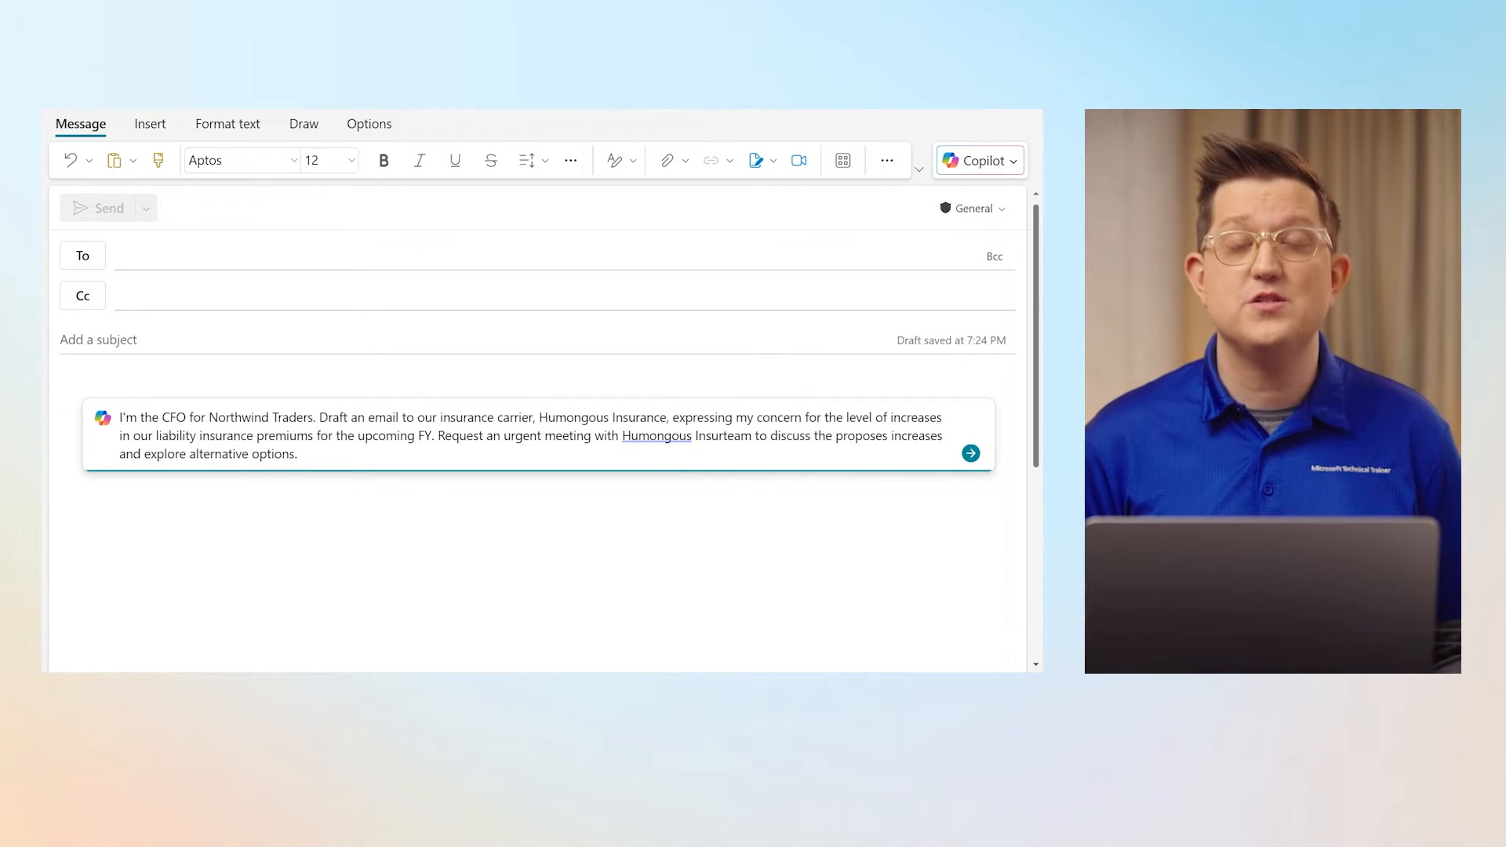
type(" carr")
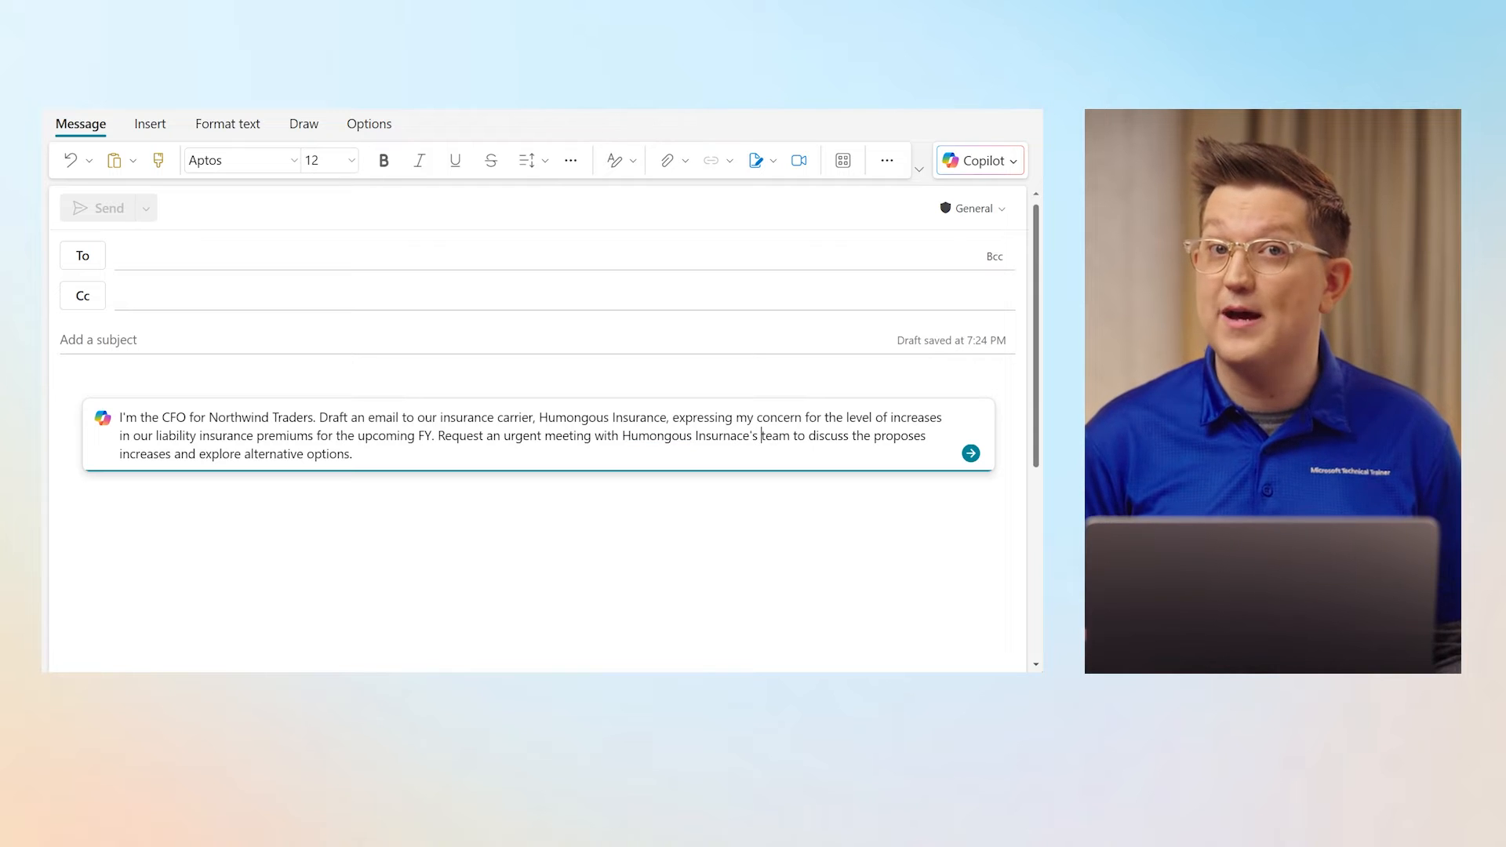
type("ier's")
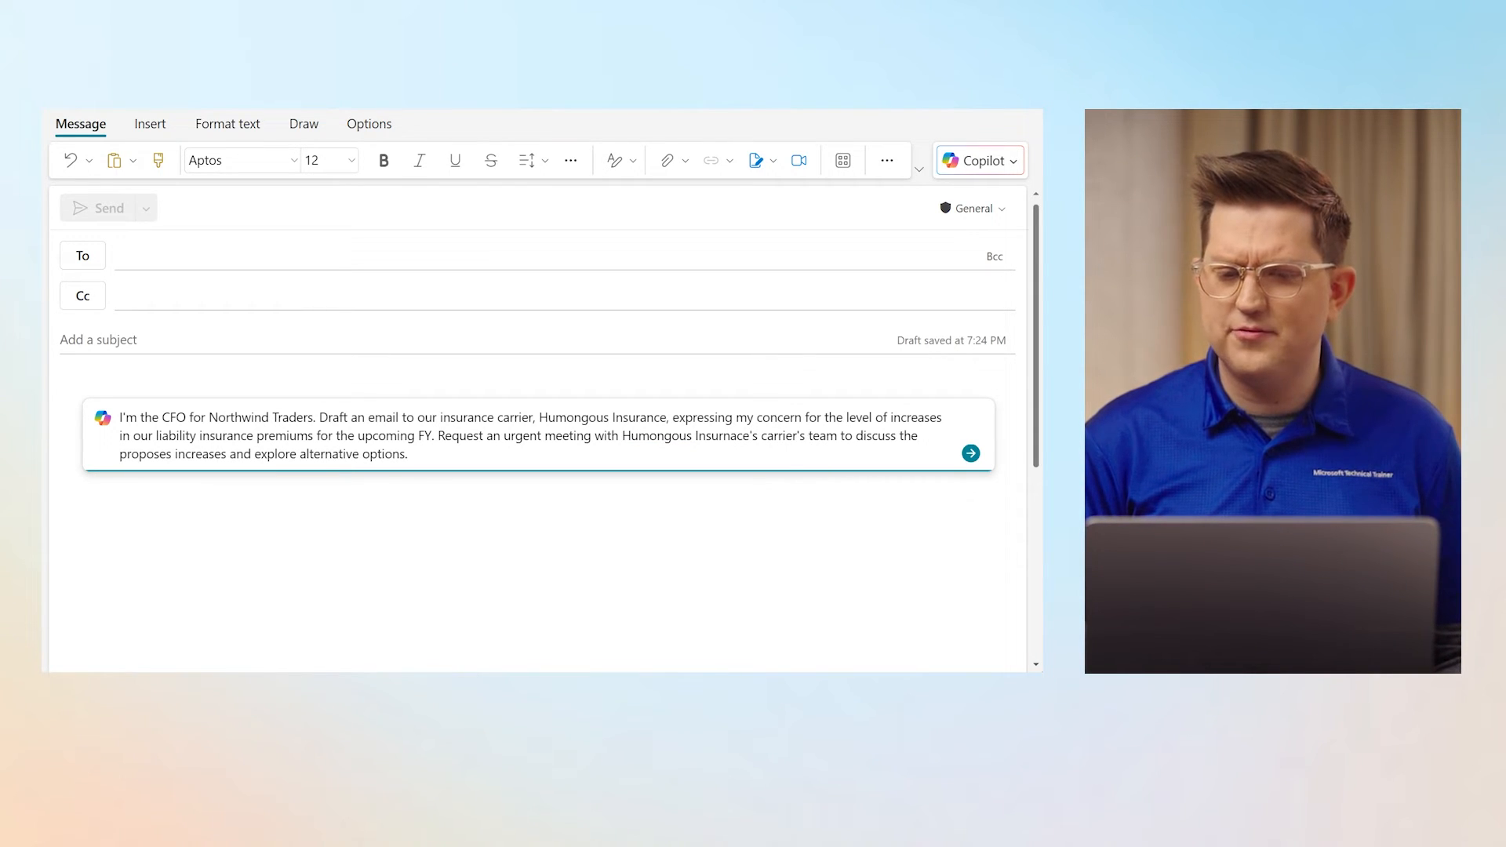
key("BackSpace")
key("BackSpace")
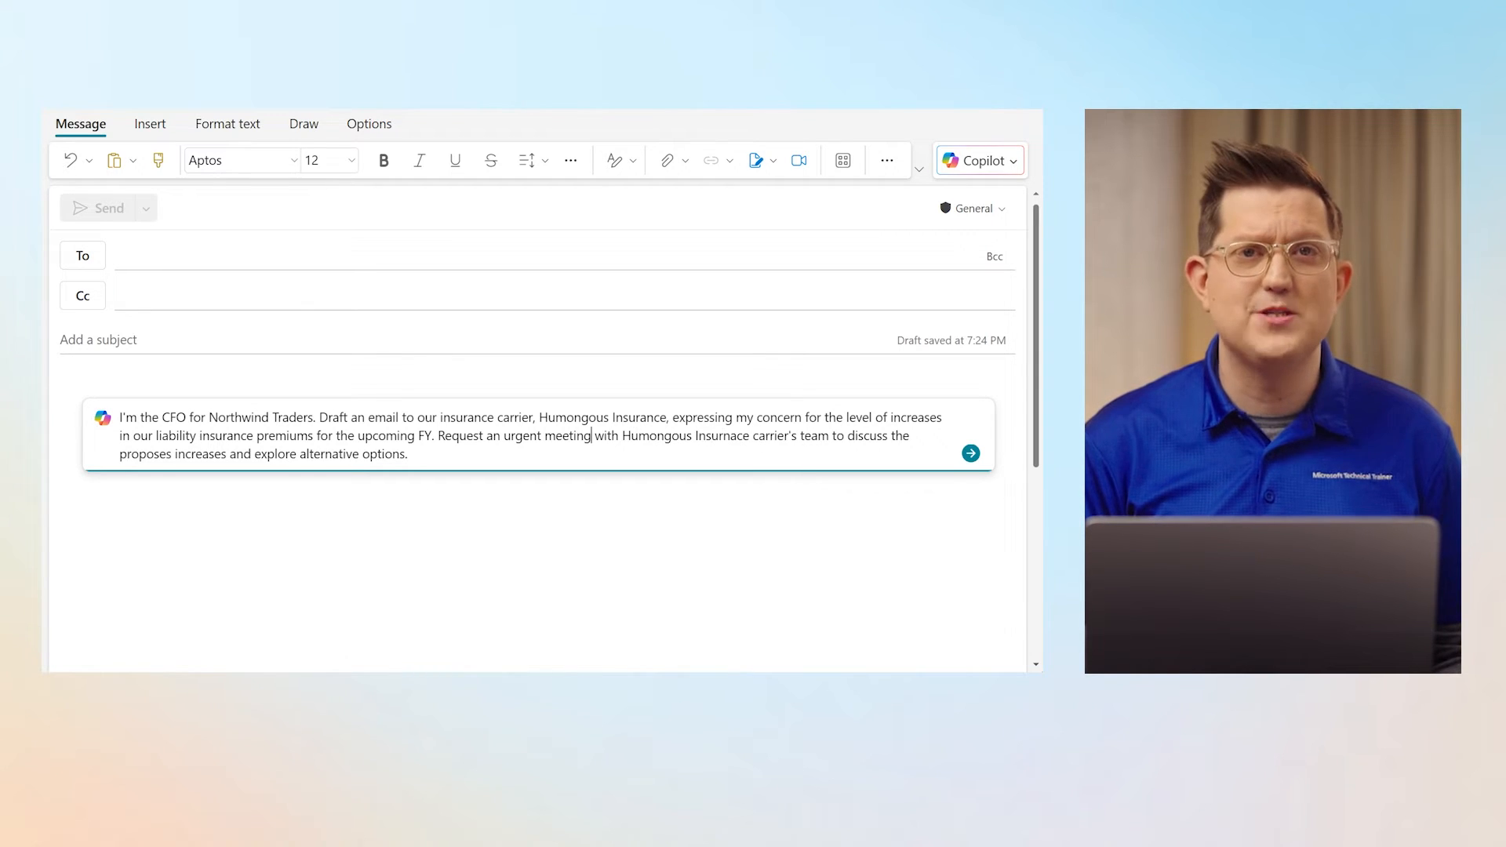
left_click(622, 435)
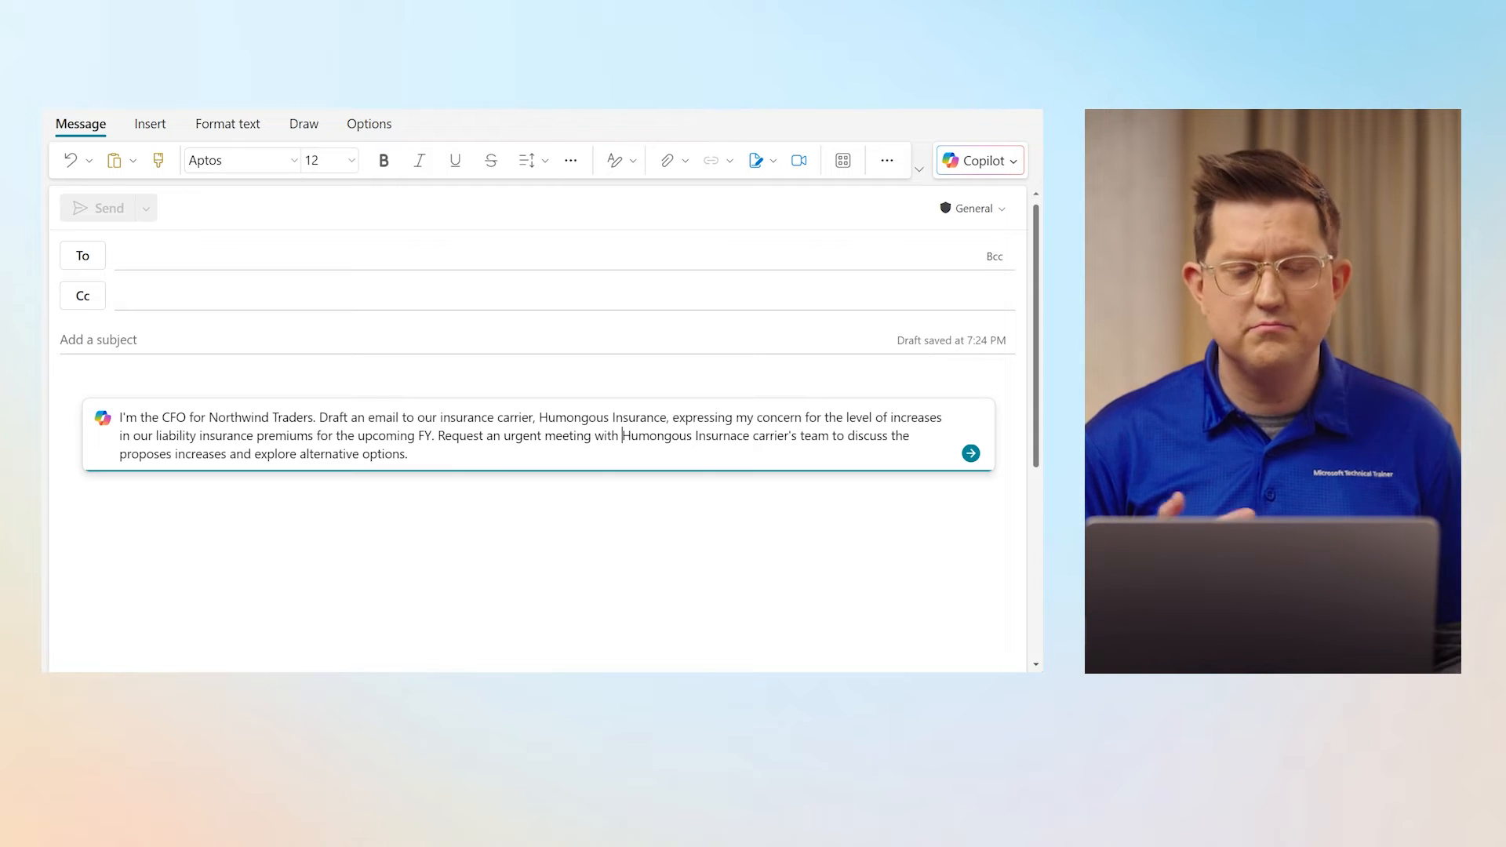
Generate the email draft from the prompt and review its text and the options for modifying it
key("Return")
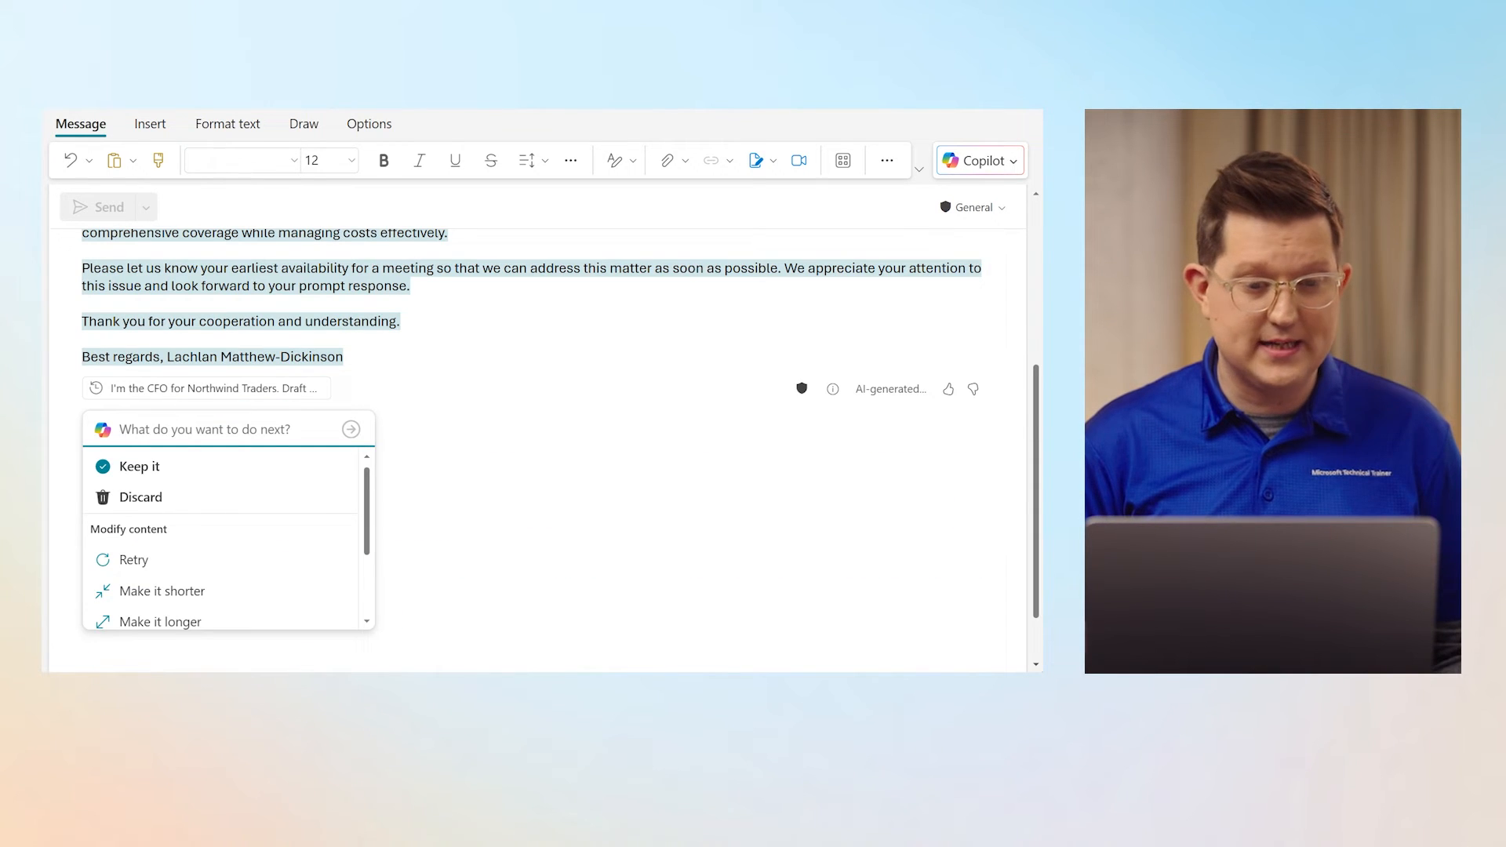
scroll(545, 420, "up", 5)
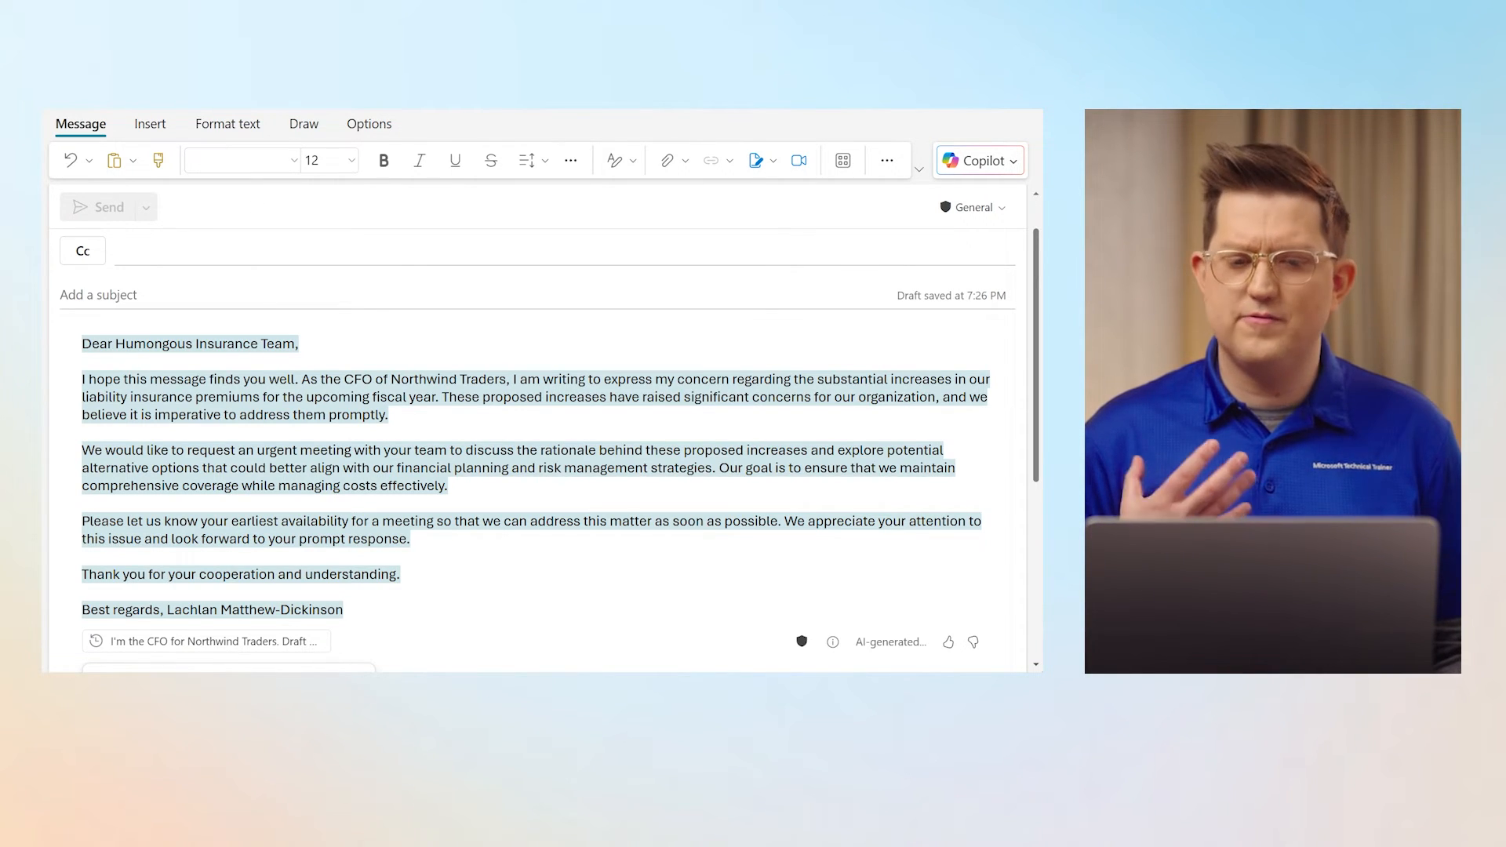
scroll(598, 639, "down", 2)
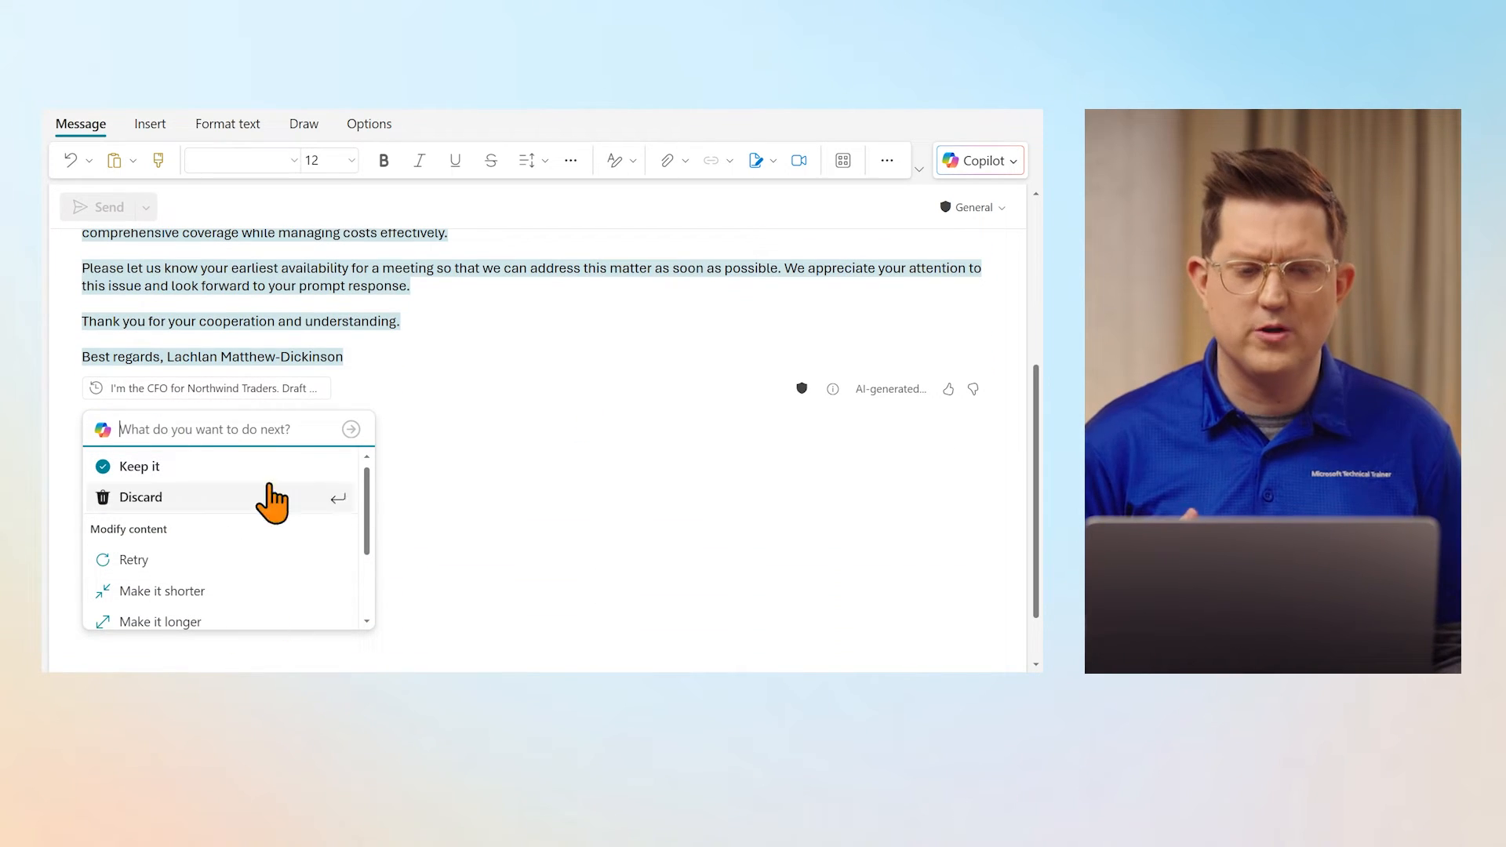
scroll(290, 607, "down", 2)
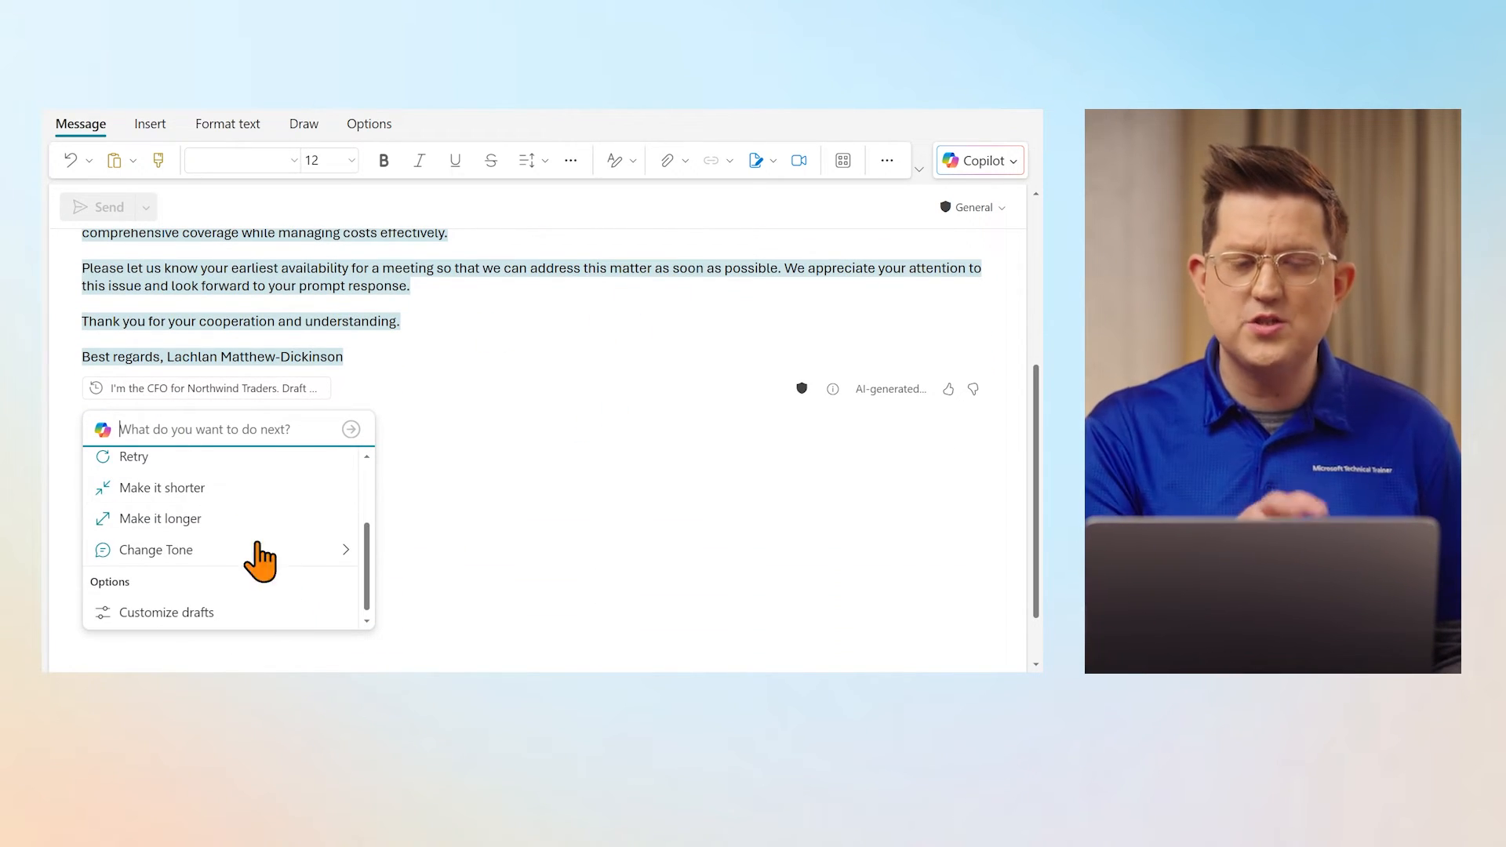
Change the tone of the generated draft to Direct and read through the rewritten email
left_click(313, 574)
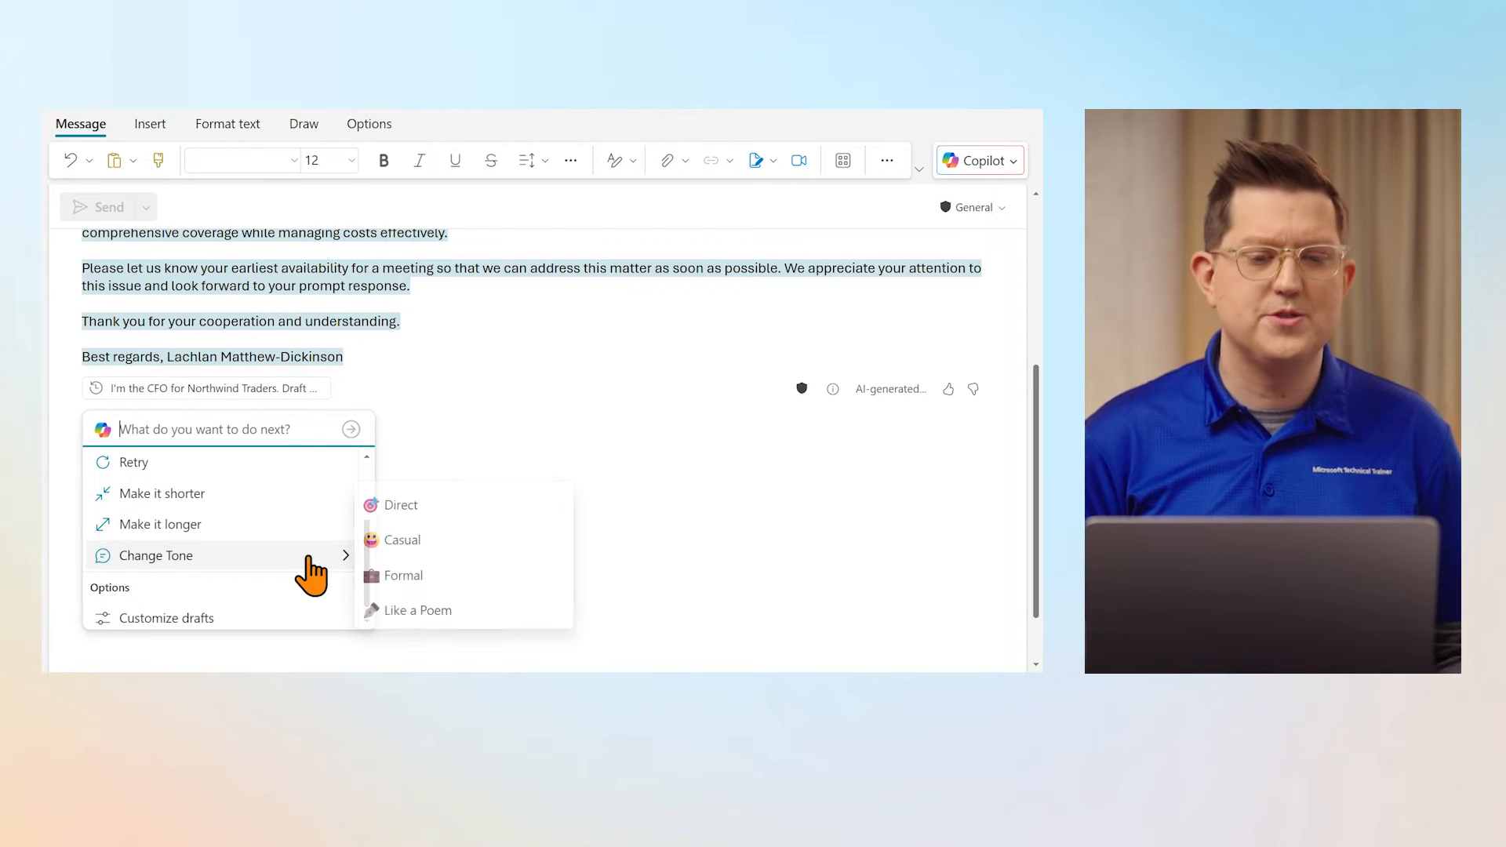
left_click(522, 519)
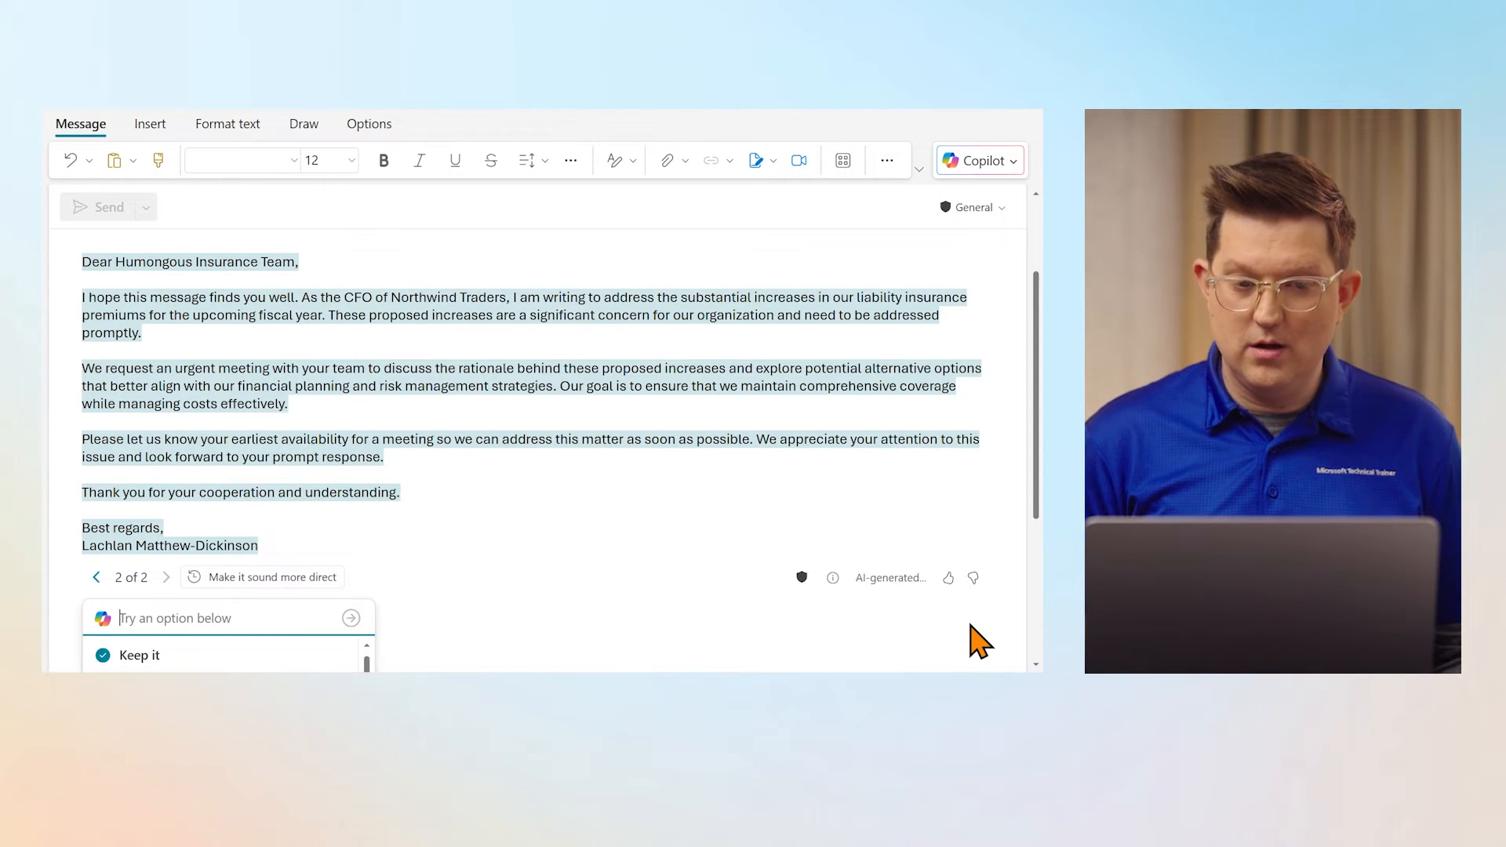
scroll(520, 478, "down", 1)
scroll(520, 478, "up", 2)
Try making the draft shorter and return to the more direct version
scroll(644, 553, "down", 4)
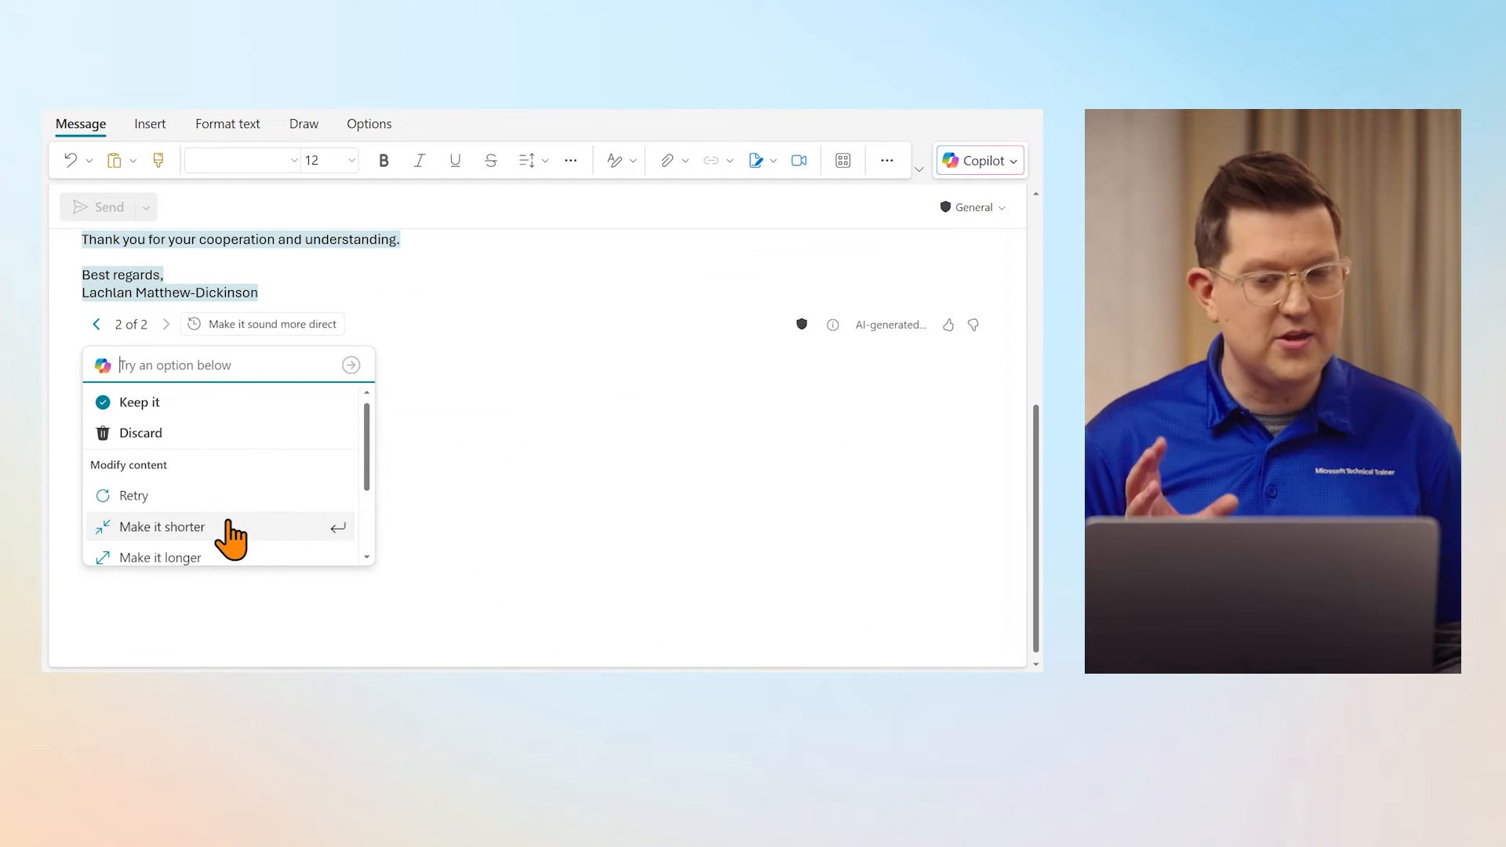
left_click(229, 526)
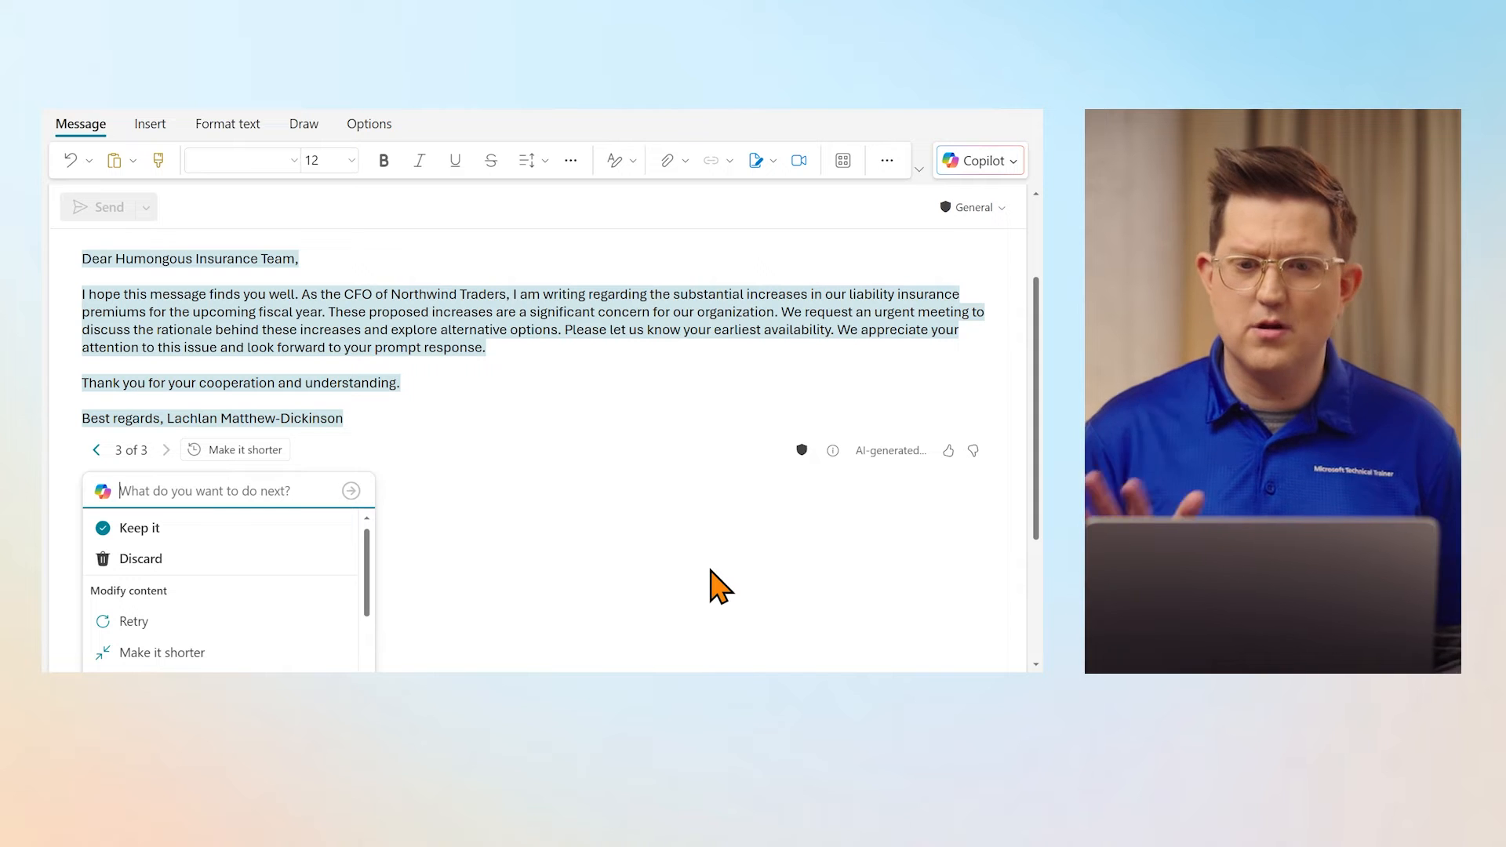
left_click(96, 449)
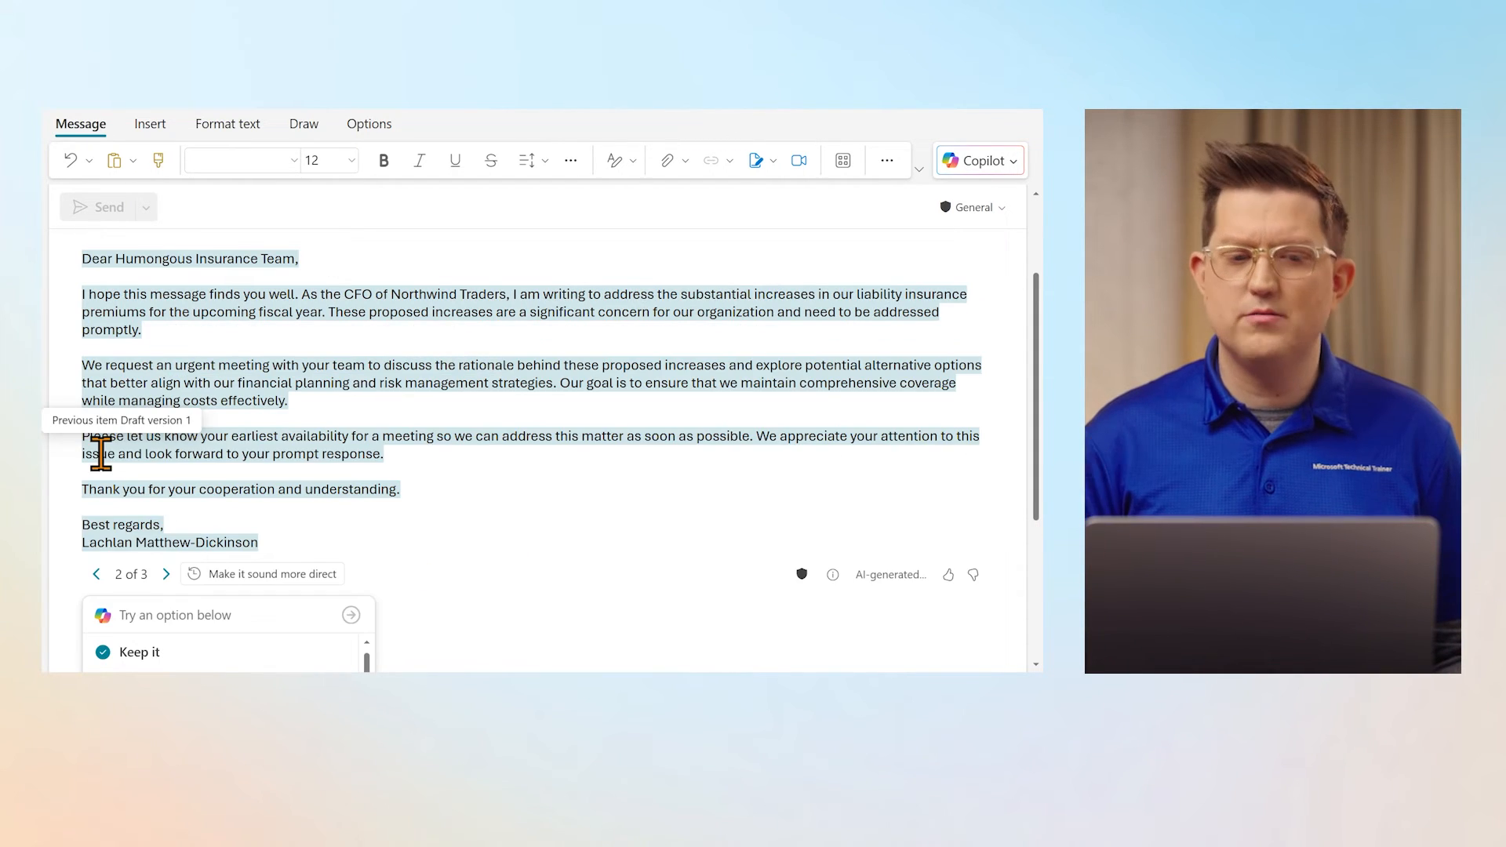
Rerun the "Make it sound more direct" request and keep the newly generated draft as the email body
scroll(538, 586, "down", 3)
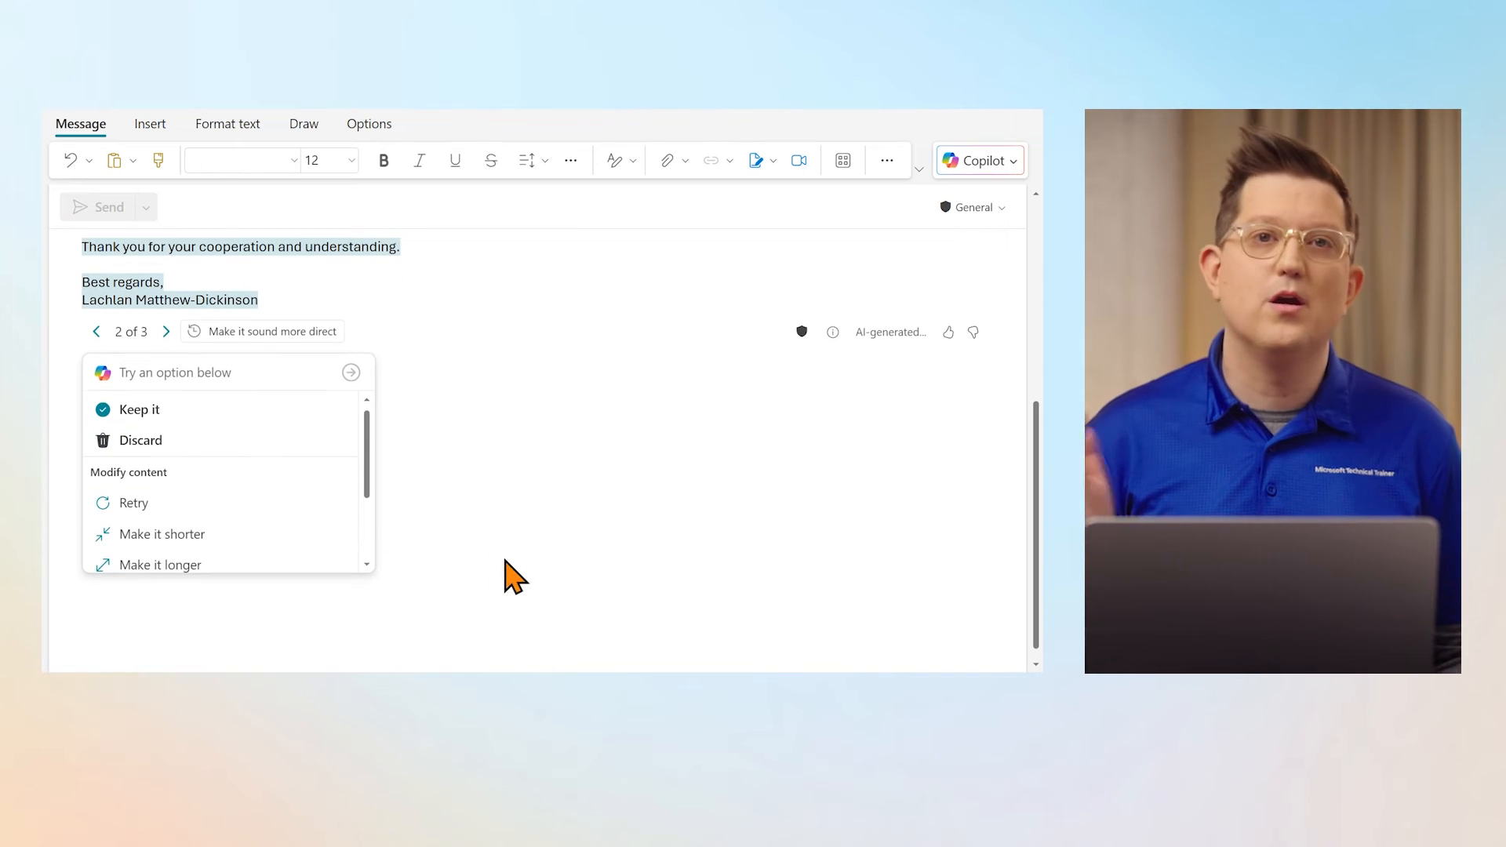
scroll(350, 473, "up", 2)
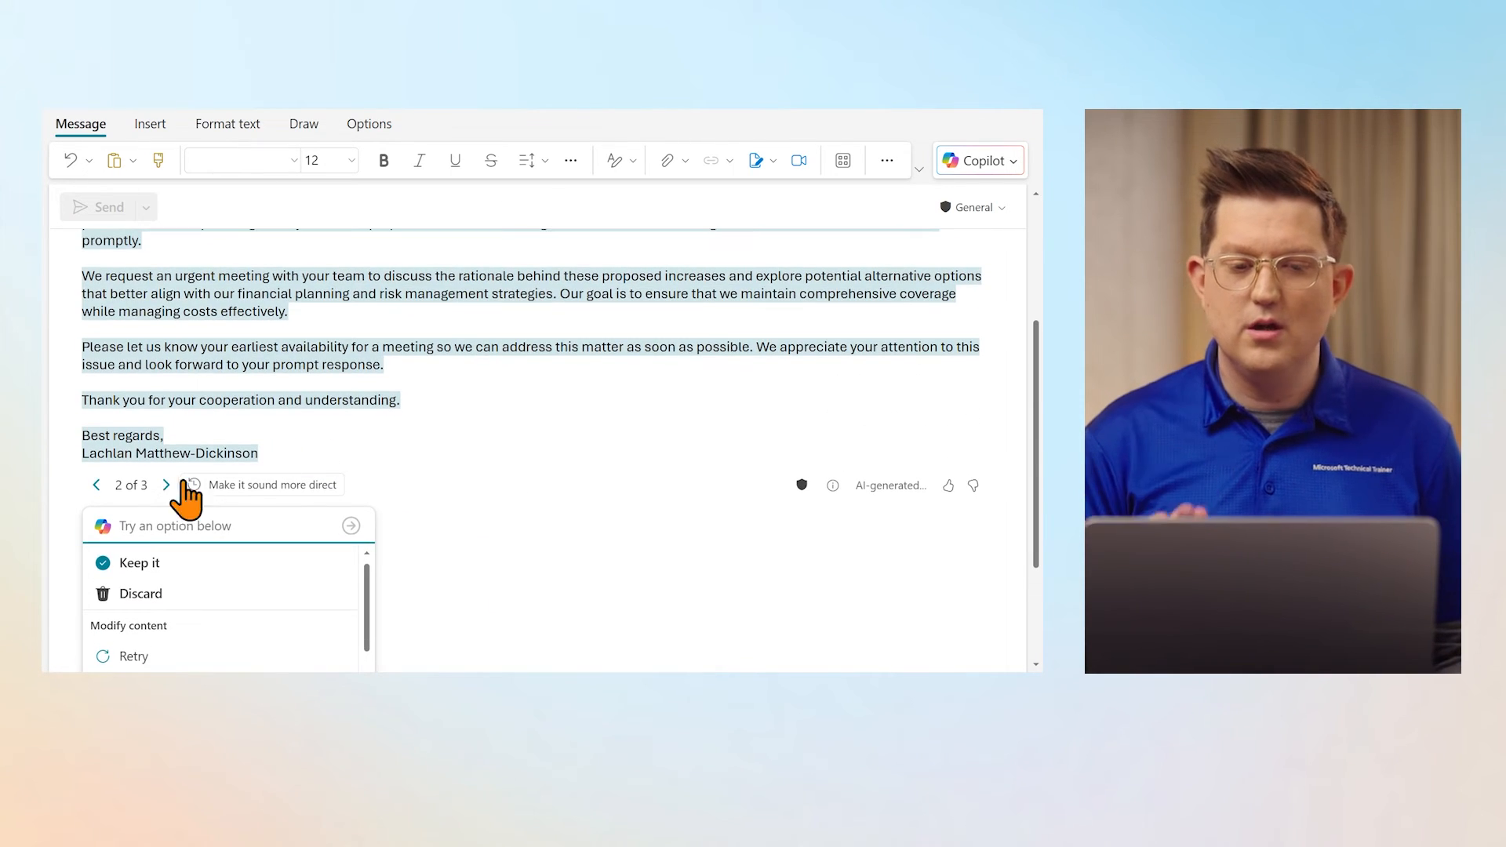
left_click(280, 486)
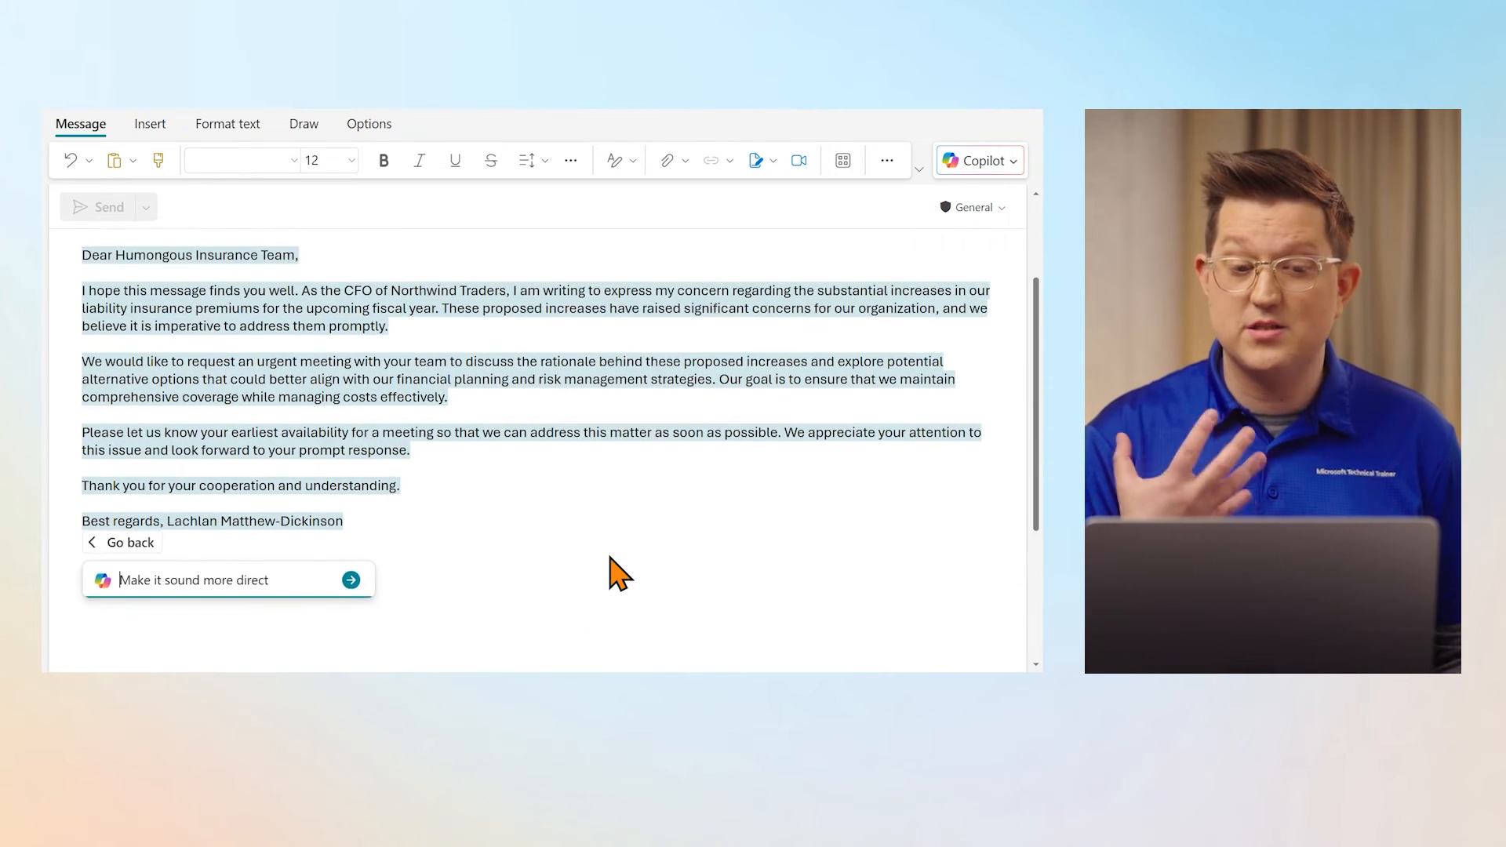
key("Return")
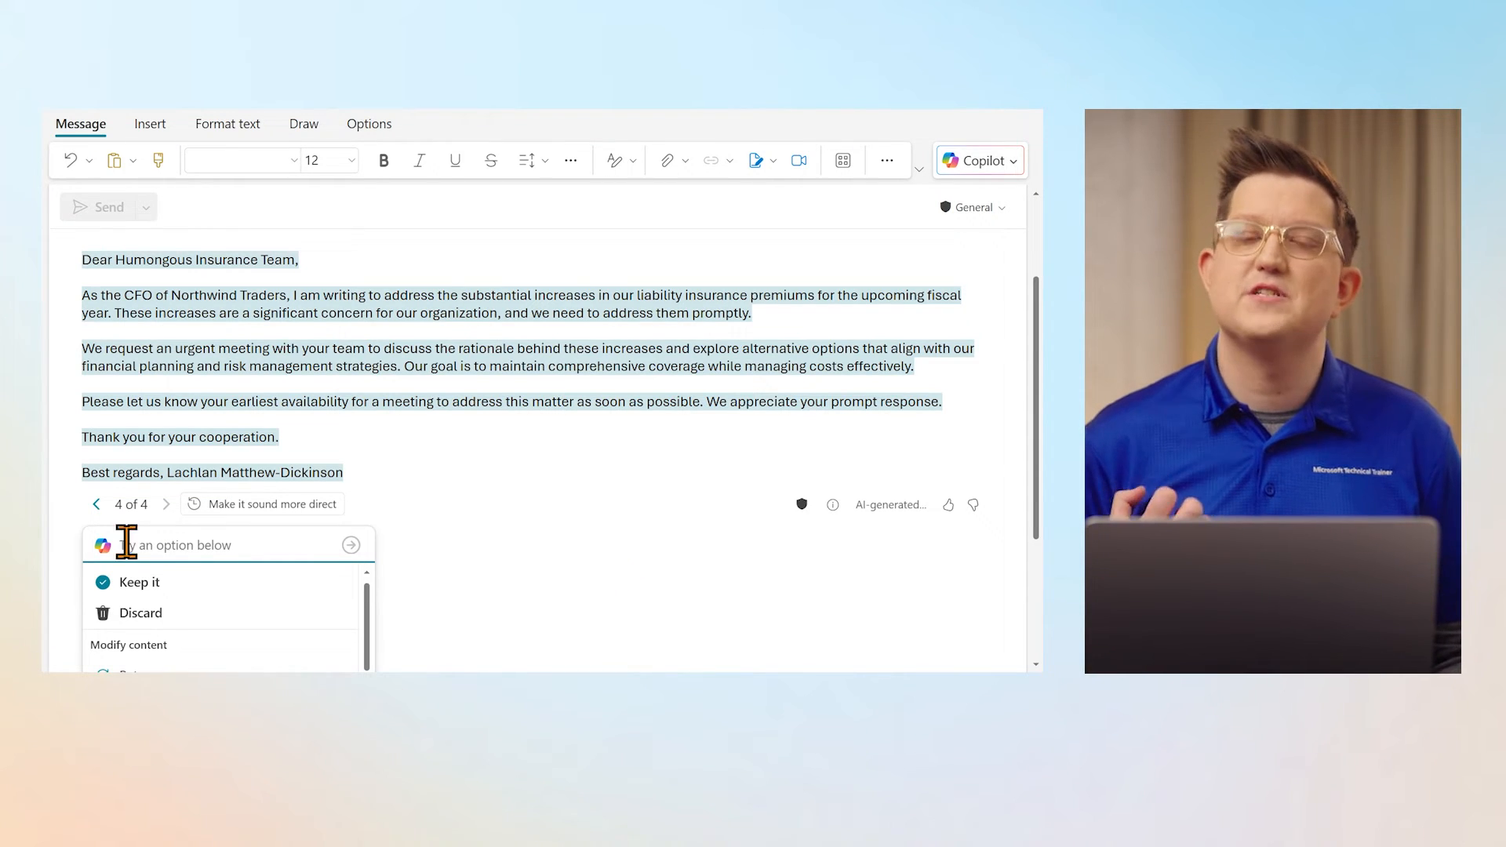
scroll(157, 608, "down", 3)
scroll(159, 600, "up", 3)
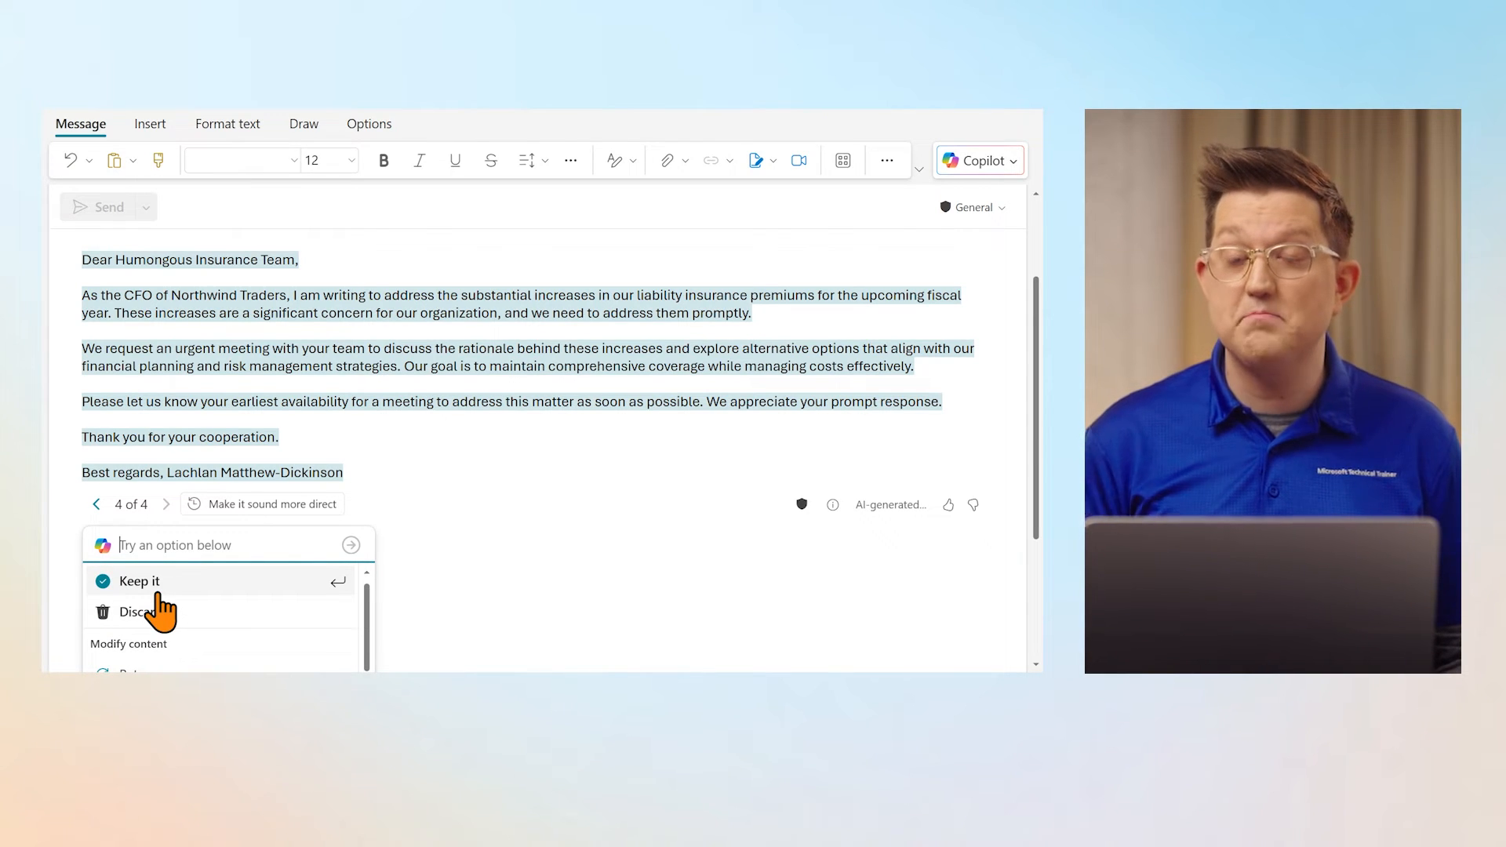
left_click(141, 581)
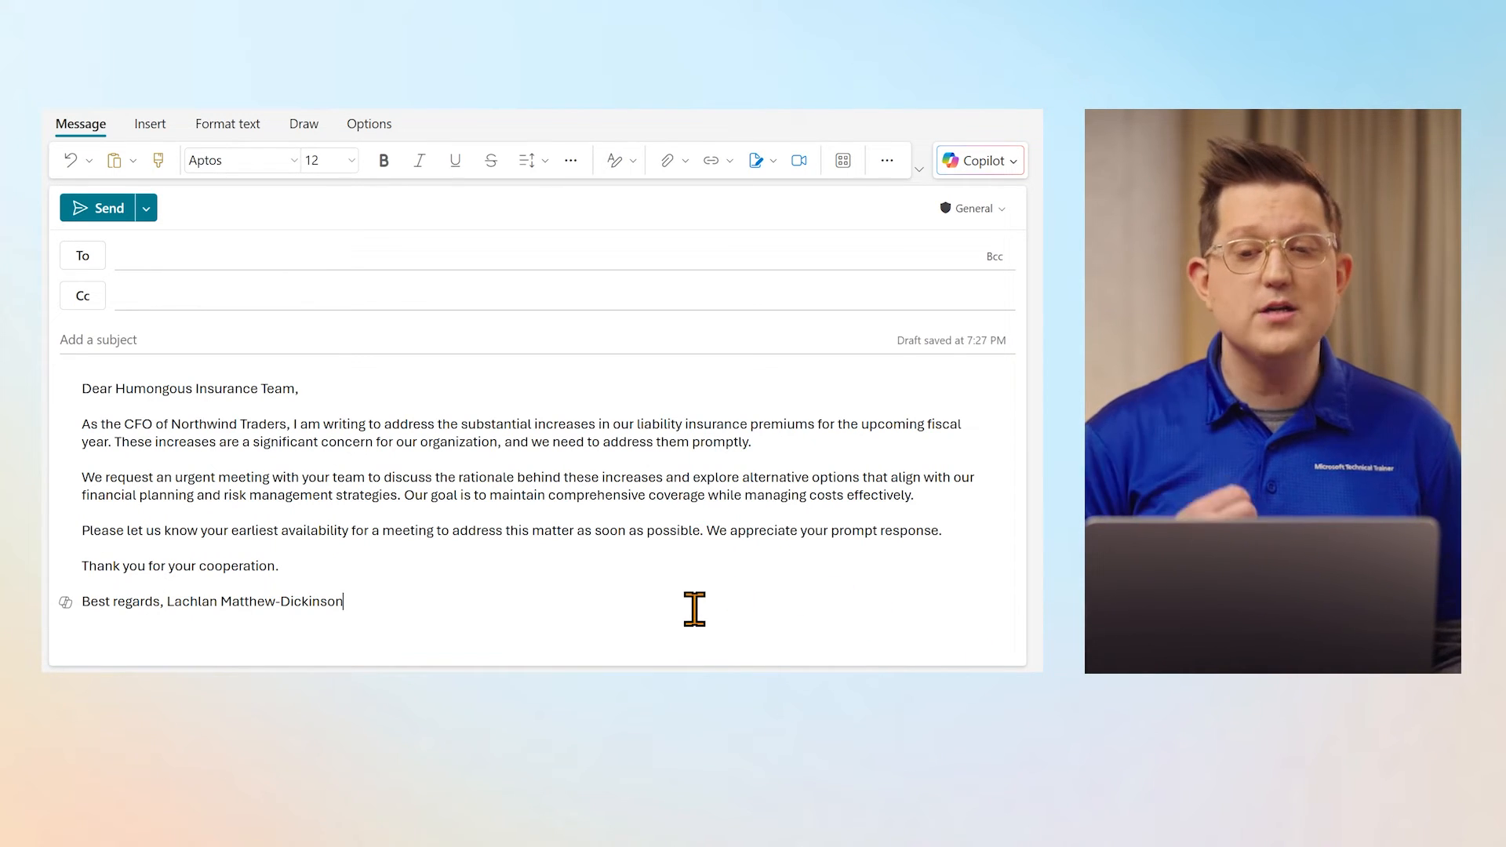
Run Copilot coaching on the email and examine its Reader Sentiment and Clarity suggestions
left_click(993, 169)
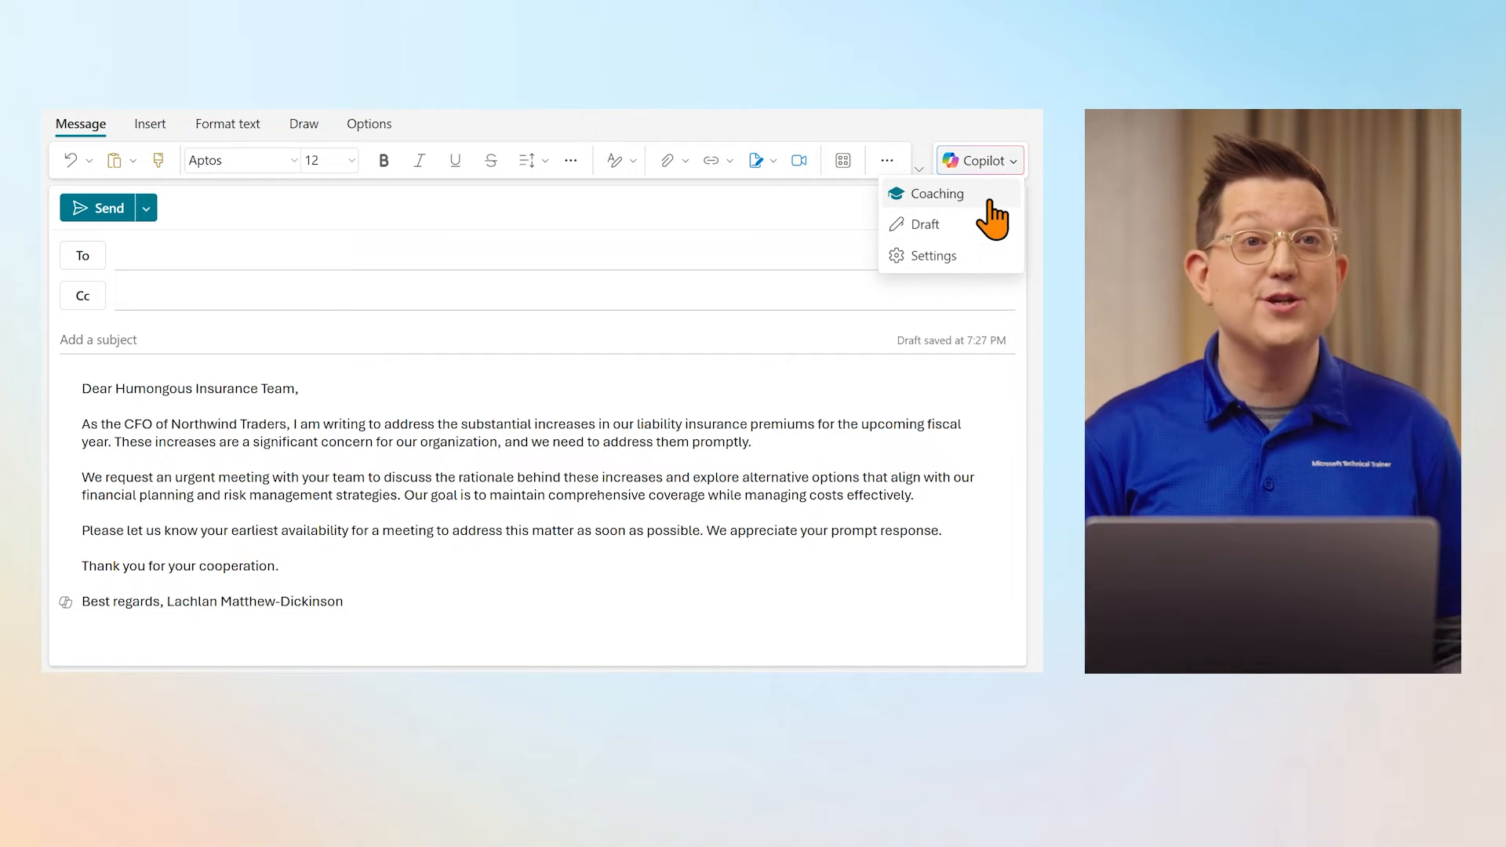
left_click(995, 206)
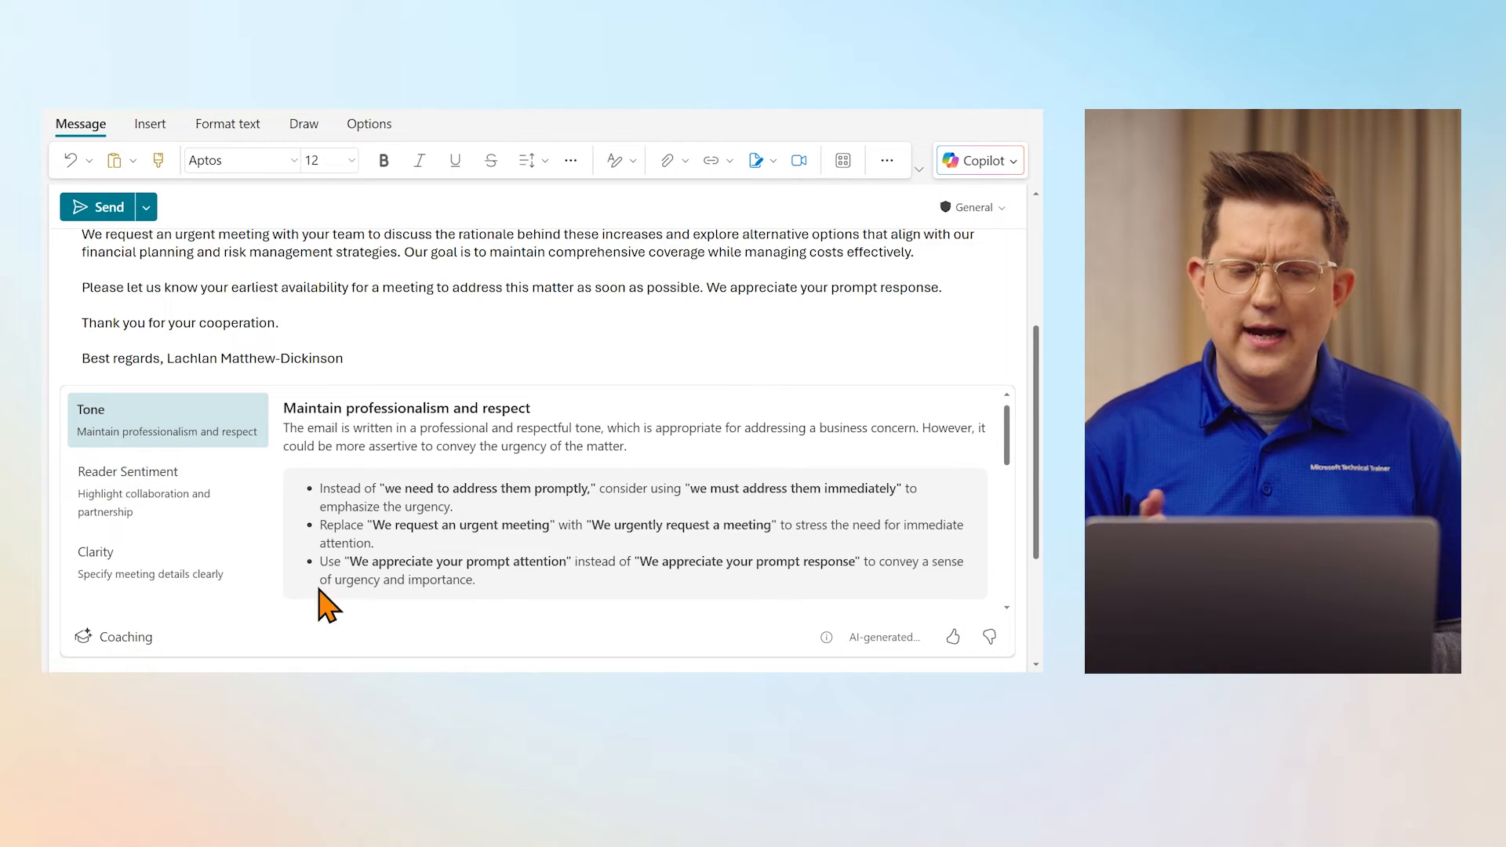
left_click(199, 490)
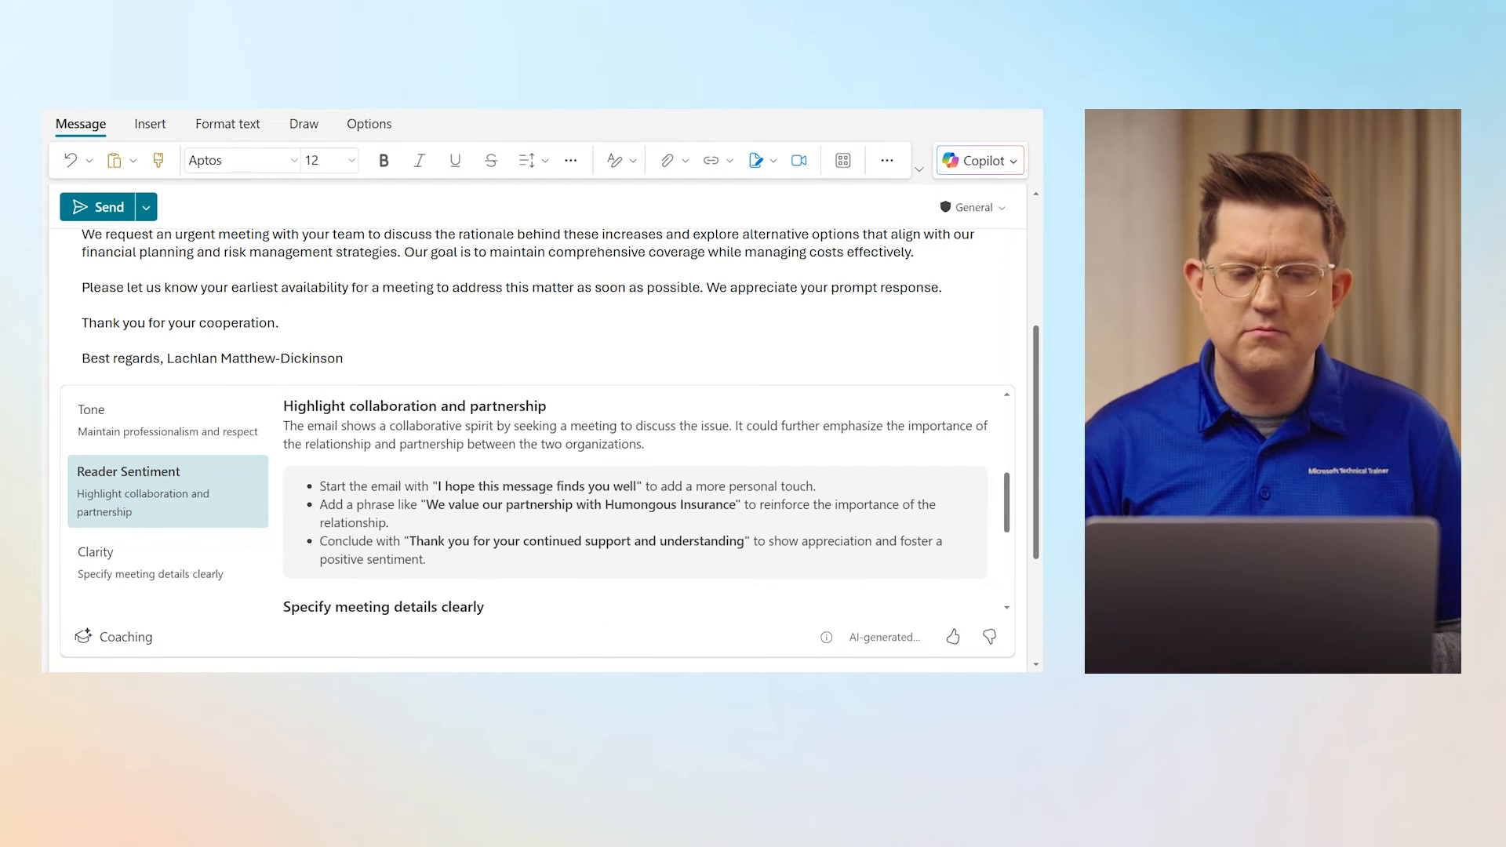
scroll(551, 546, "down", 1)
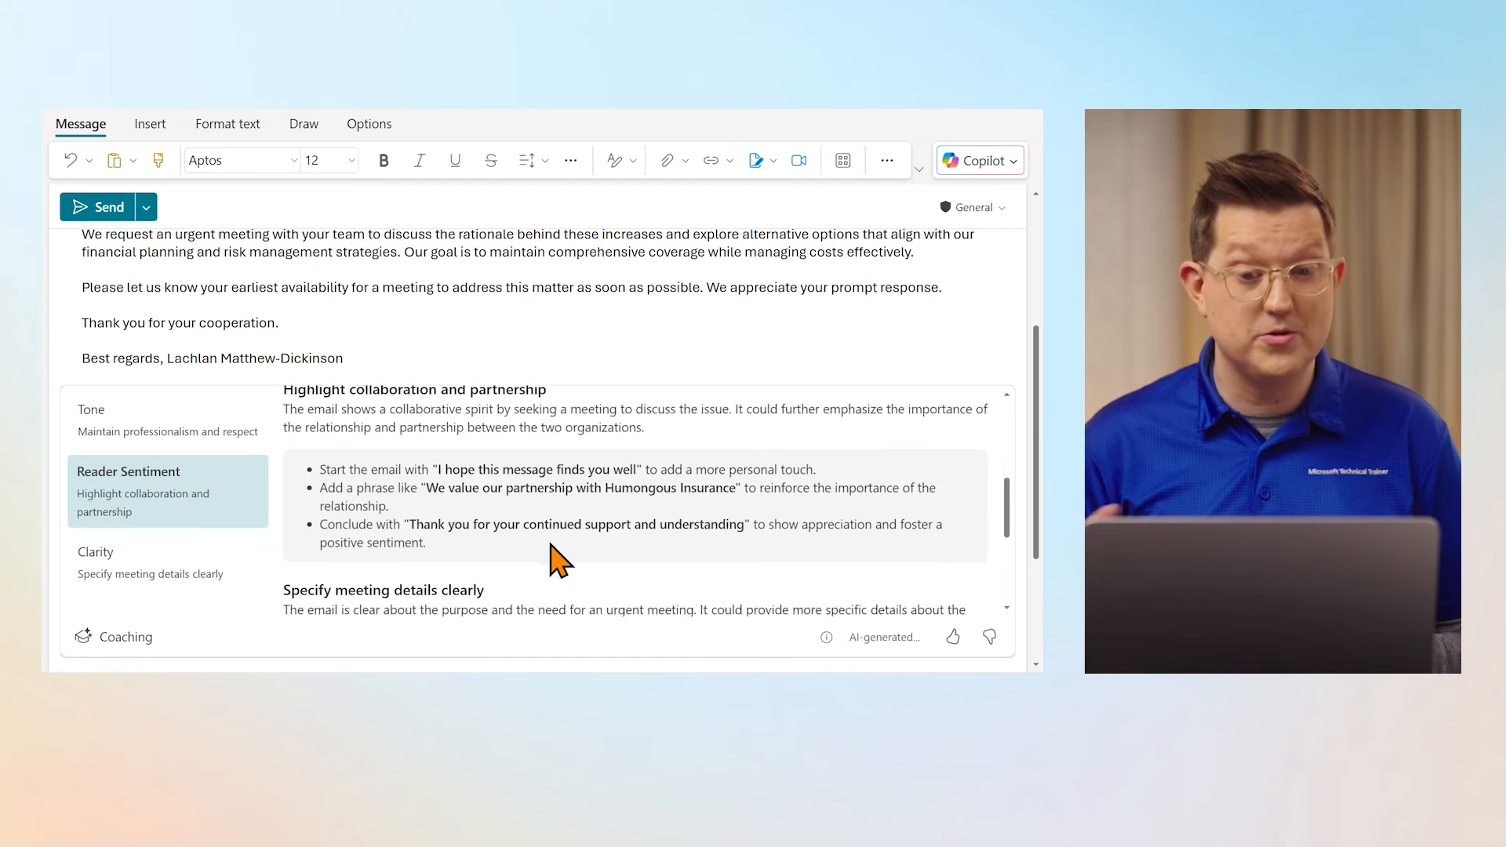
scroll(559, 560, "down", 2)
scroll(514, 514, "down", 1)
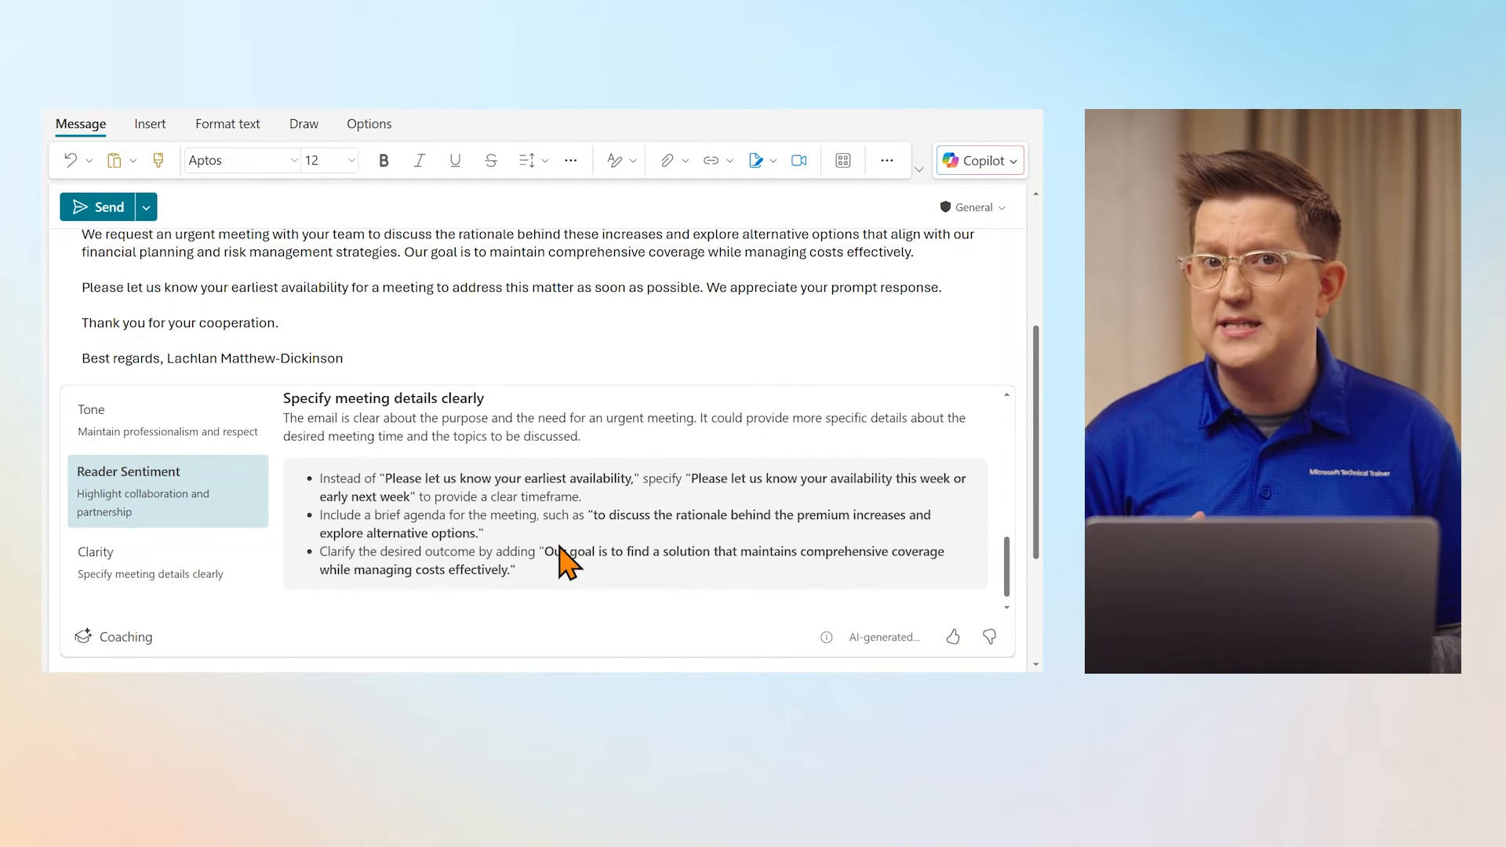
left_click(215, 566)
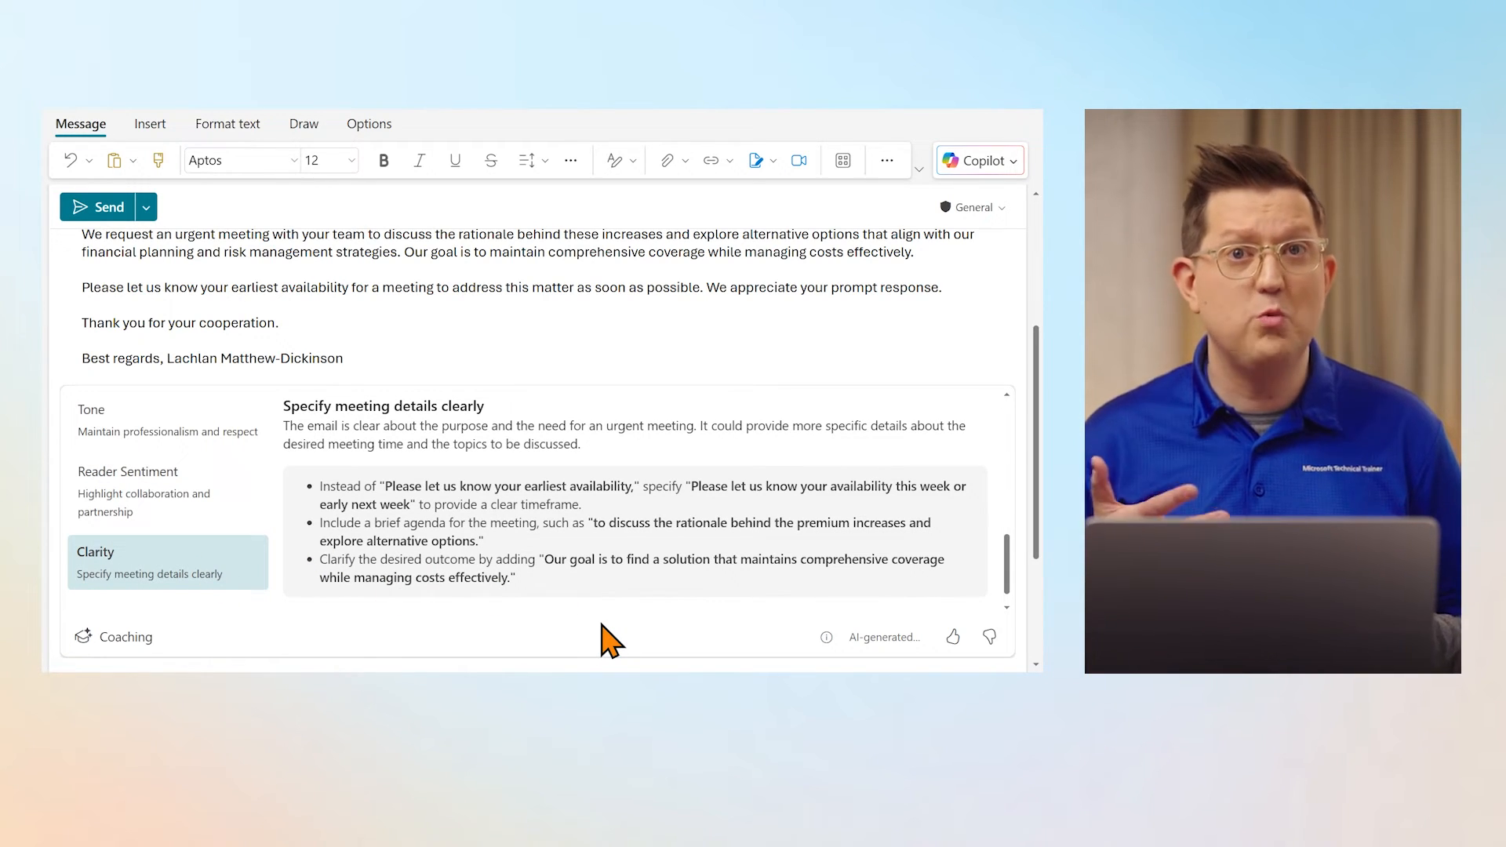
Examine the coaching's Tone suggestions and compare them with the wording of the email
left_click(219, 440)
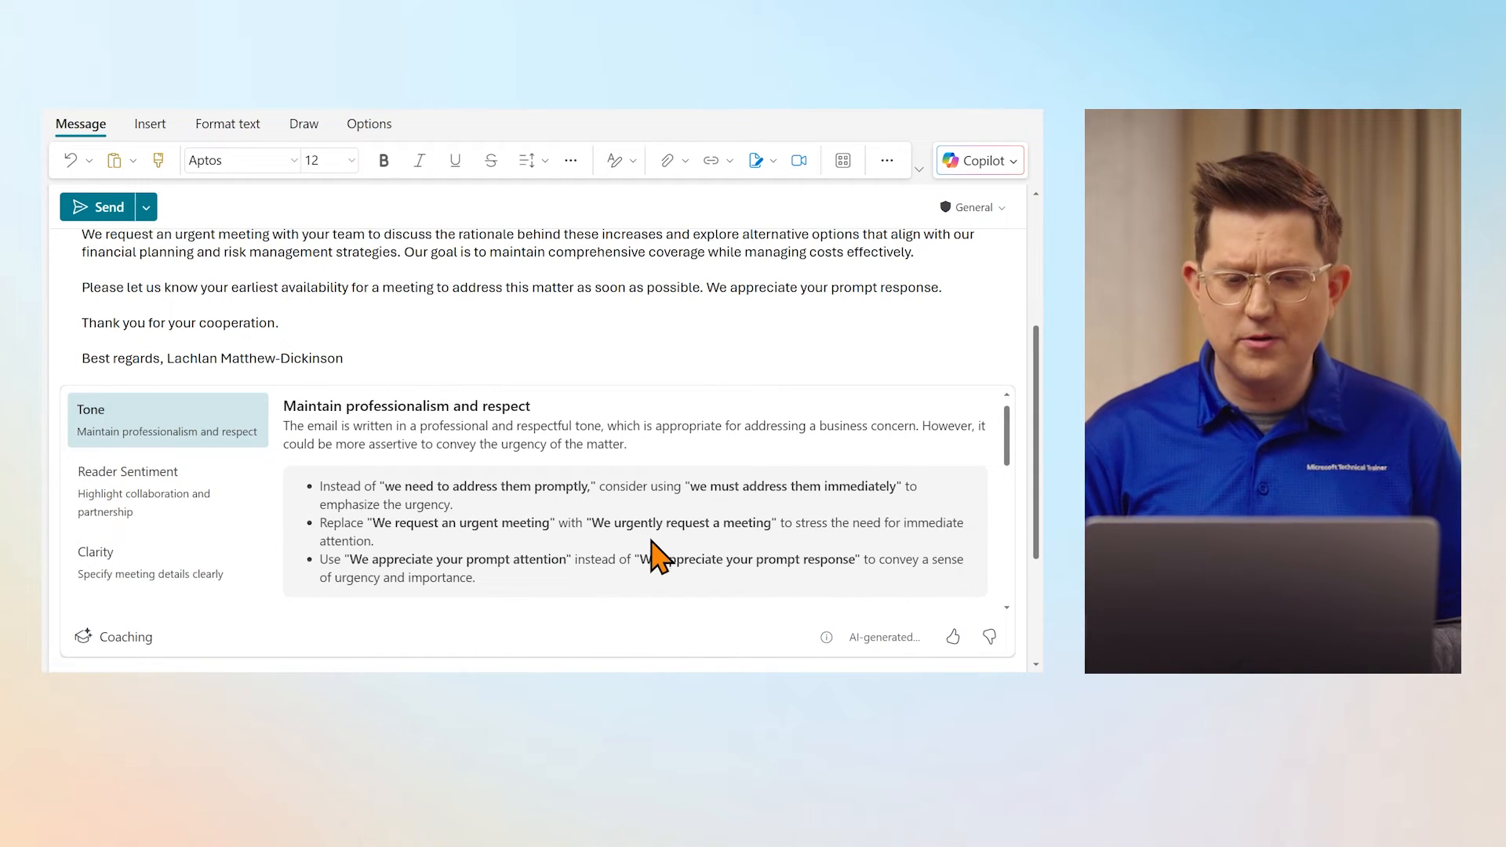
scroll(656, 560, "down", 3)
scroll(655, 571, "up", 3)
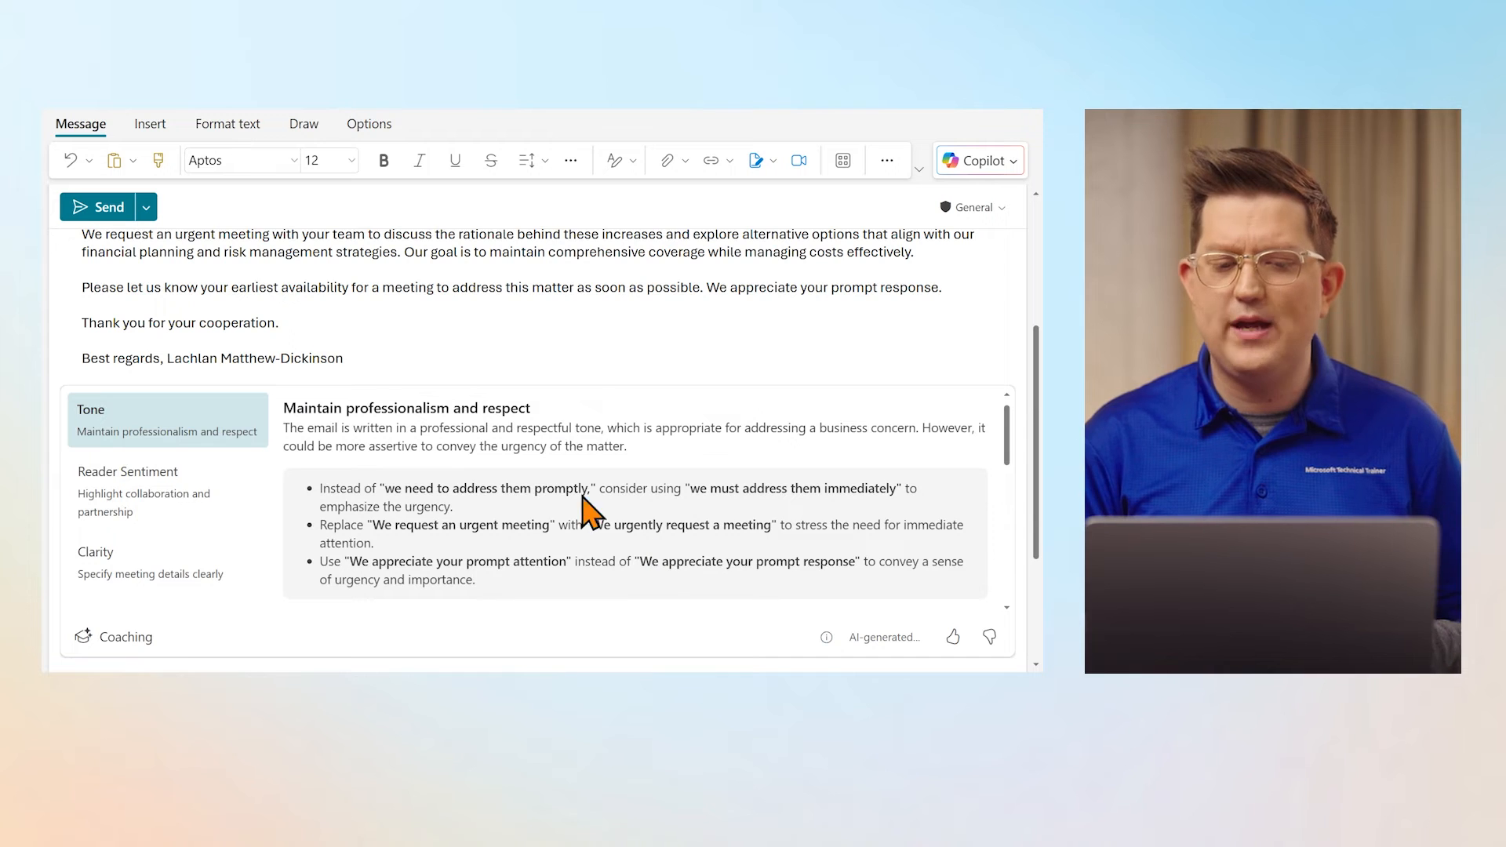
scroll(523, 320, "up", 3)
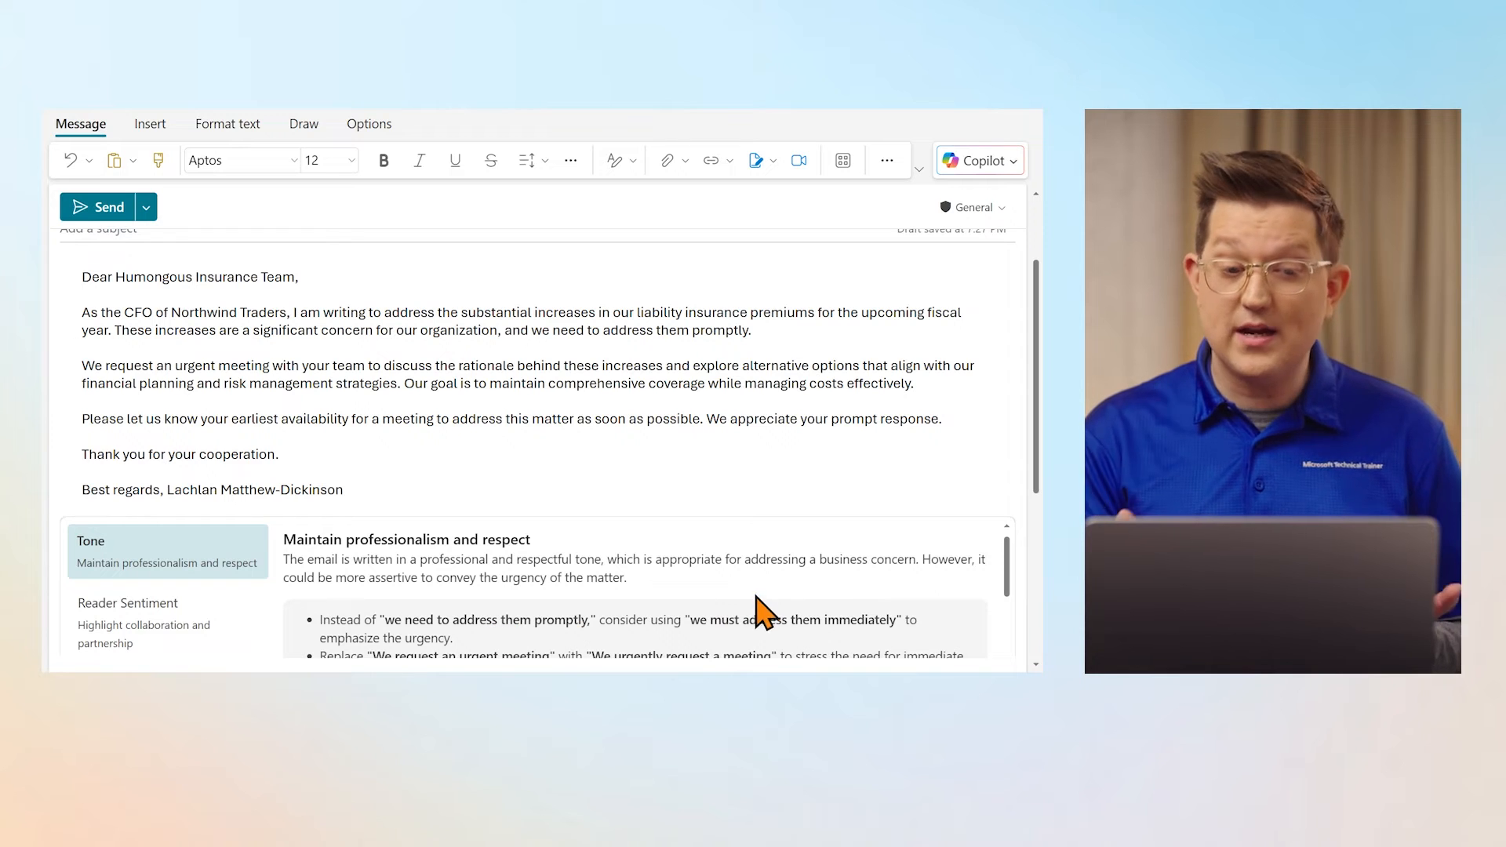
scroll(764, 627, "down", 5)
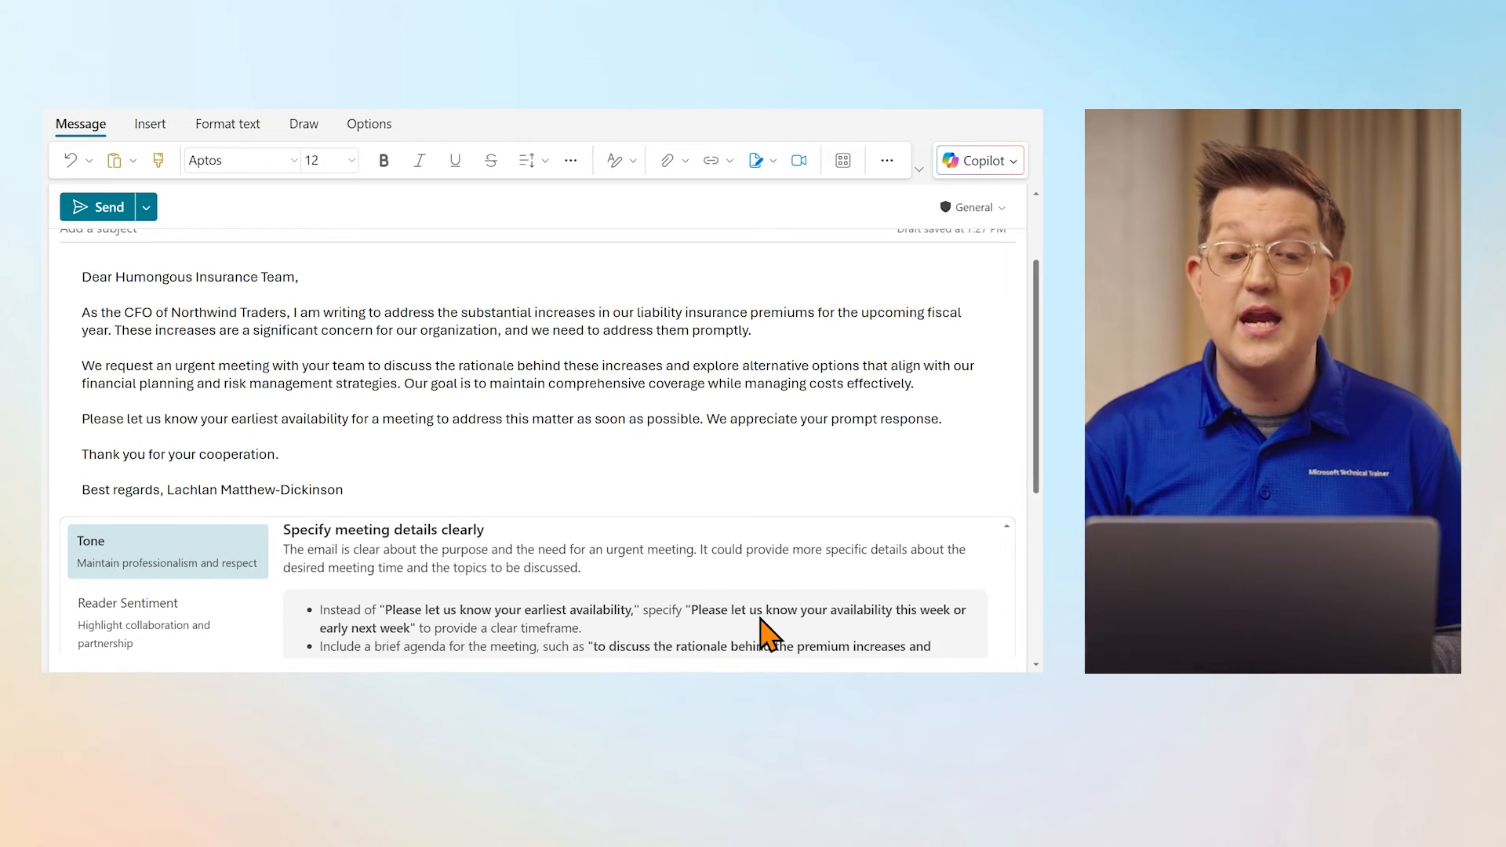
Apply all coaching suggestions and replace the email body with the revised draft
scroll(766, 385, "down", 4)
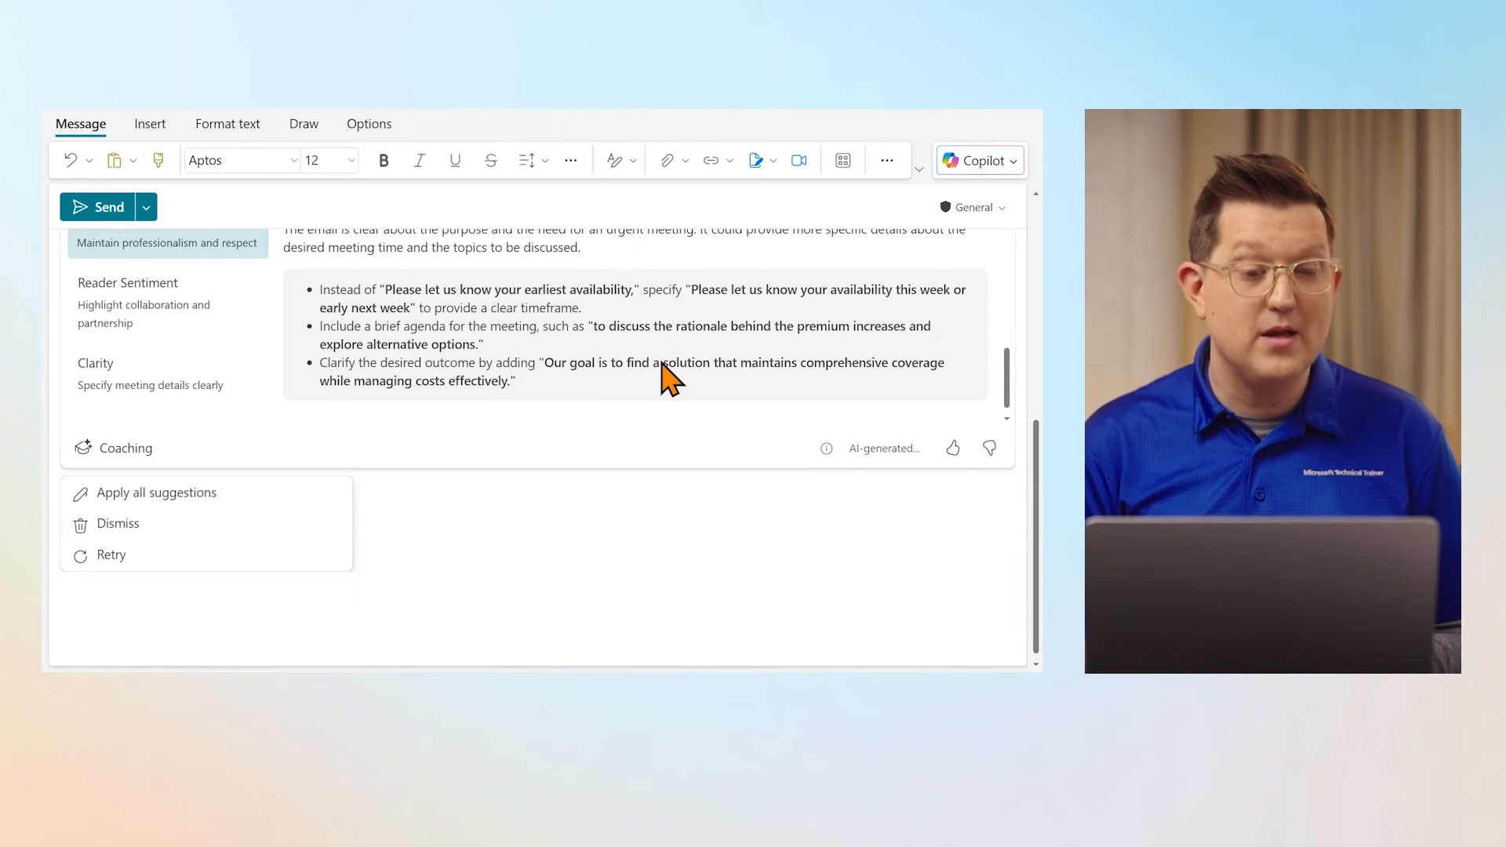
left_click(196, 493)
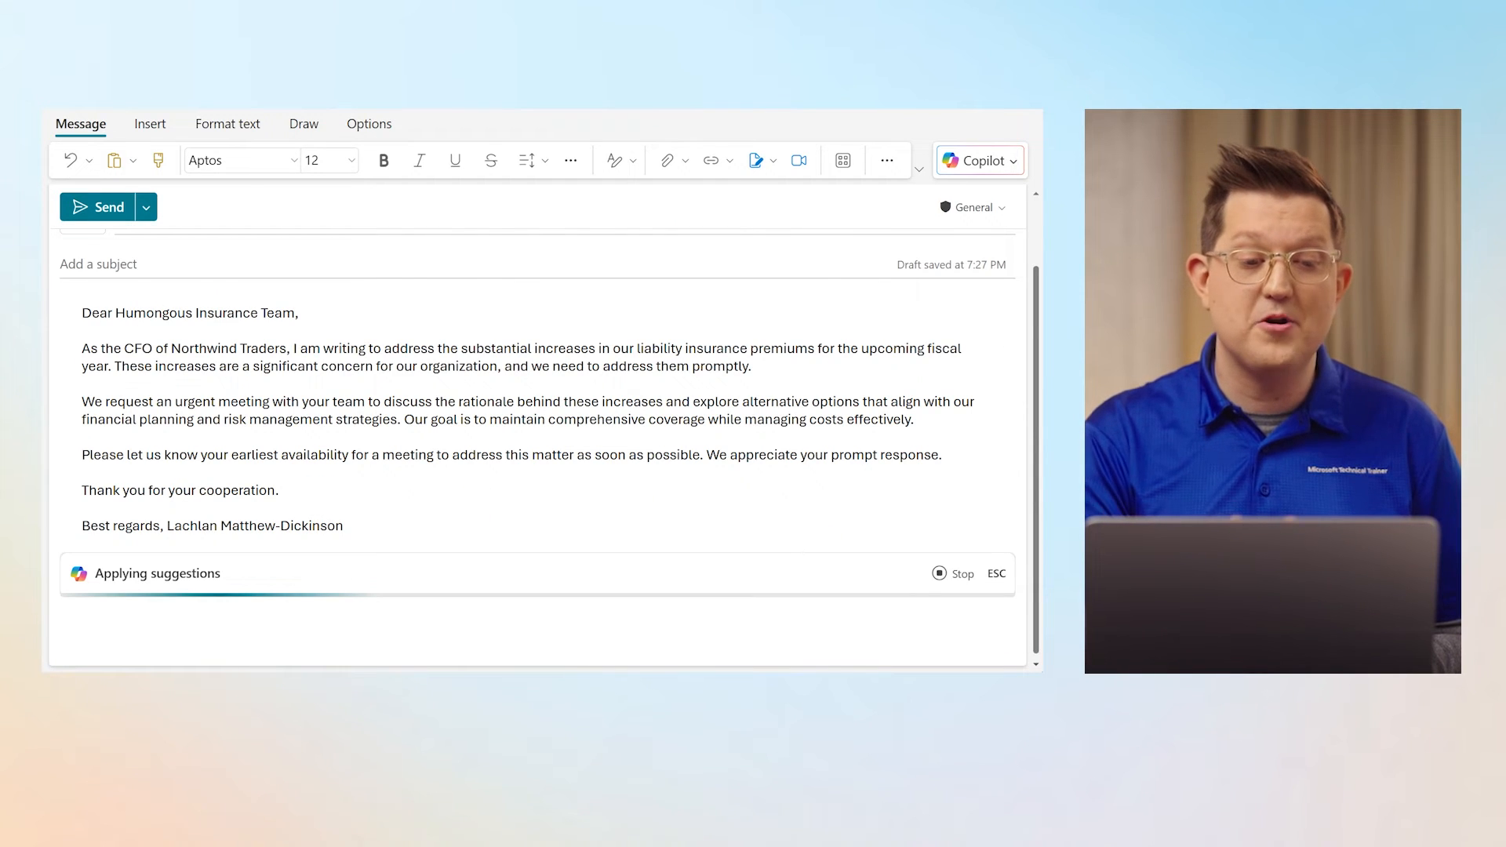
scroll(668, 502, "down", 1)
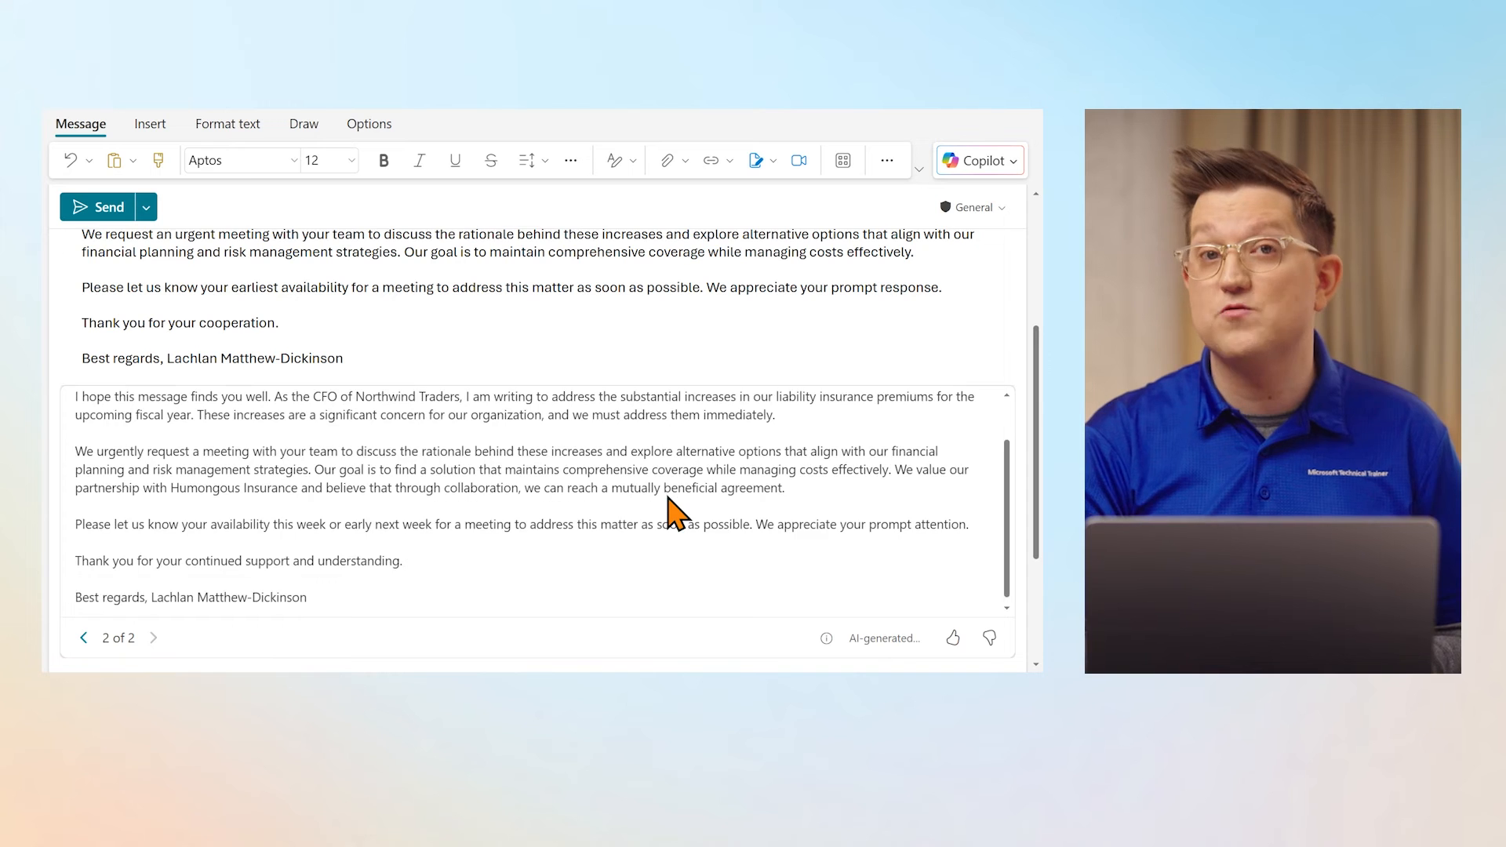
scroll(667, 506, "down", 4)
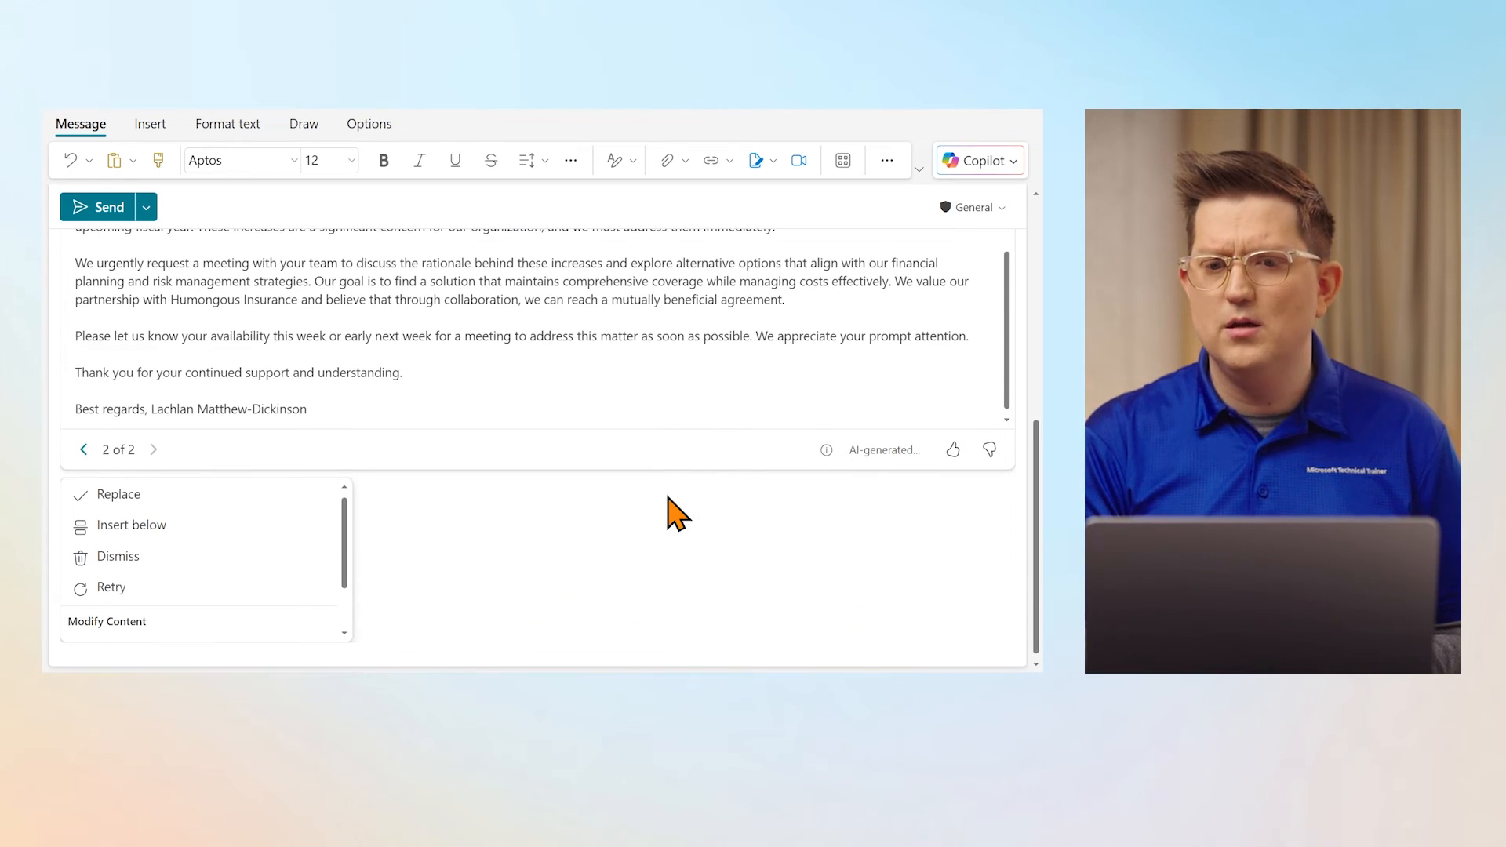
left_click(216, 502)
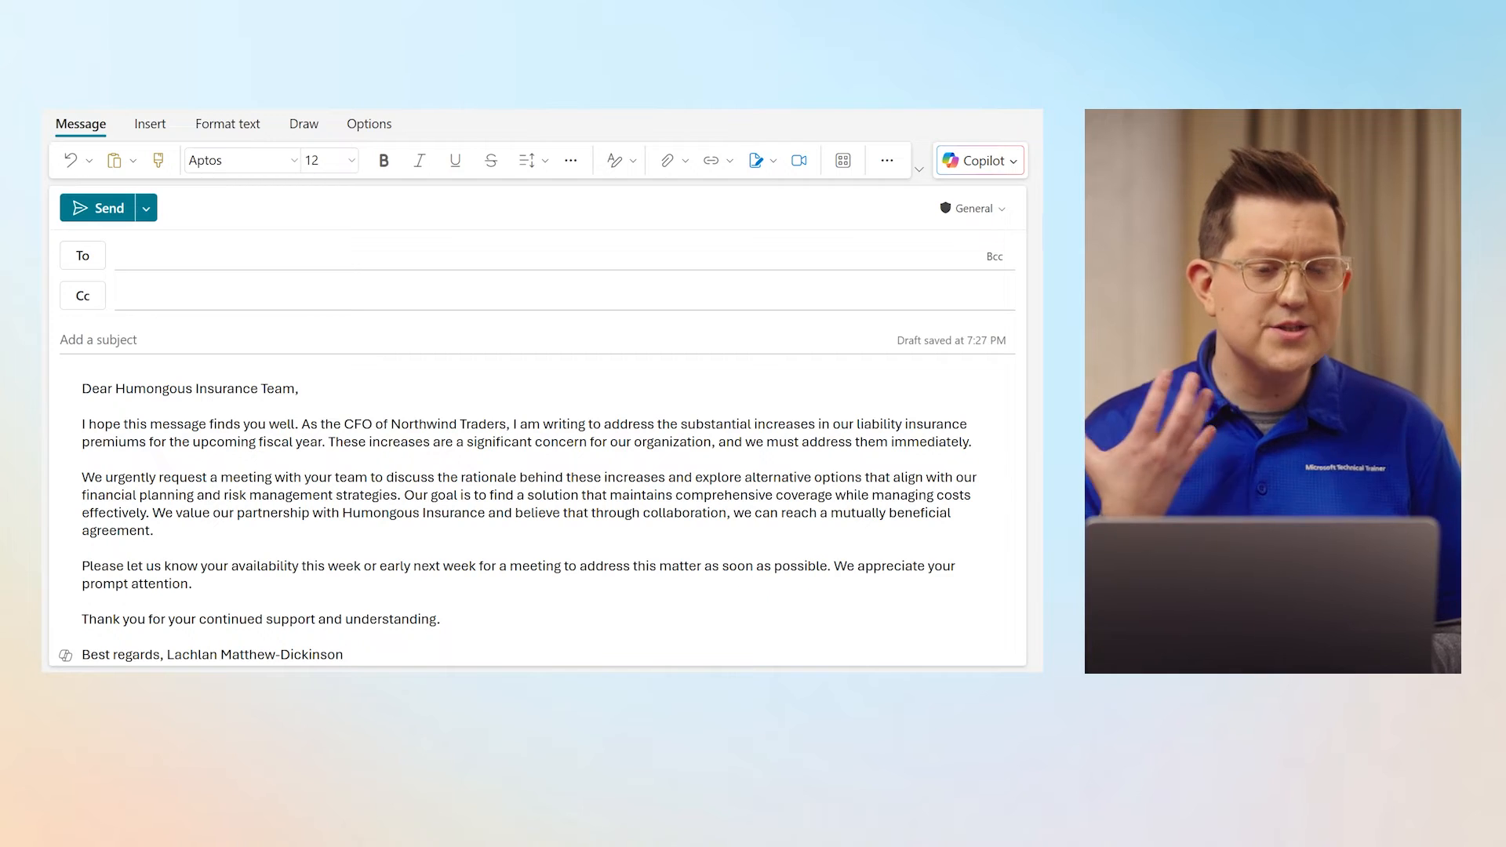
Run Copilot coaching again on the revised email and examine its tone, reader sentiment and clarity suggestions
left_click(997, 162)
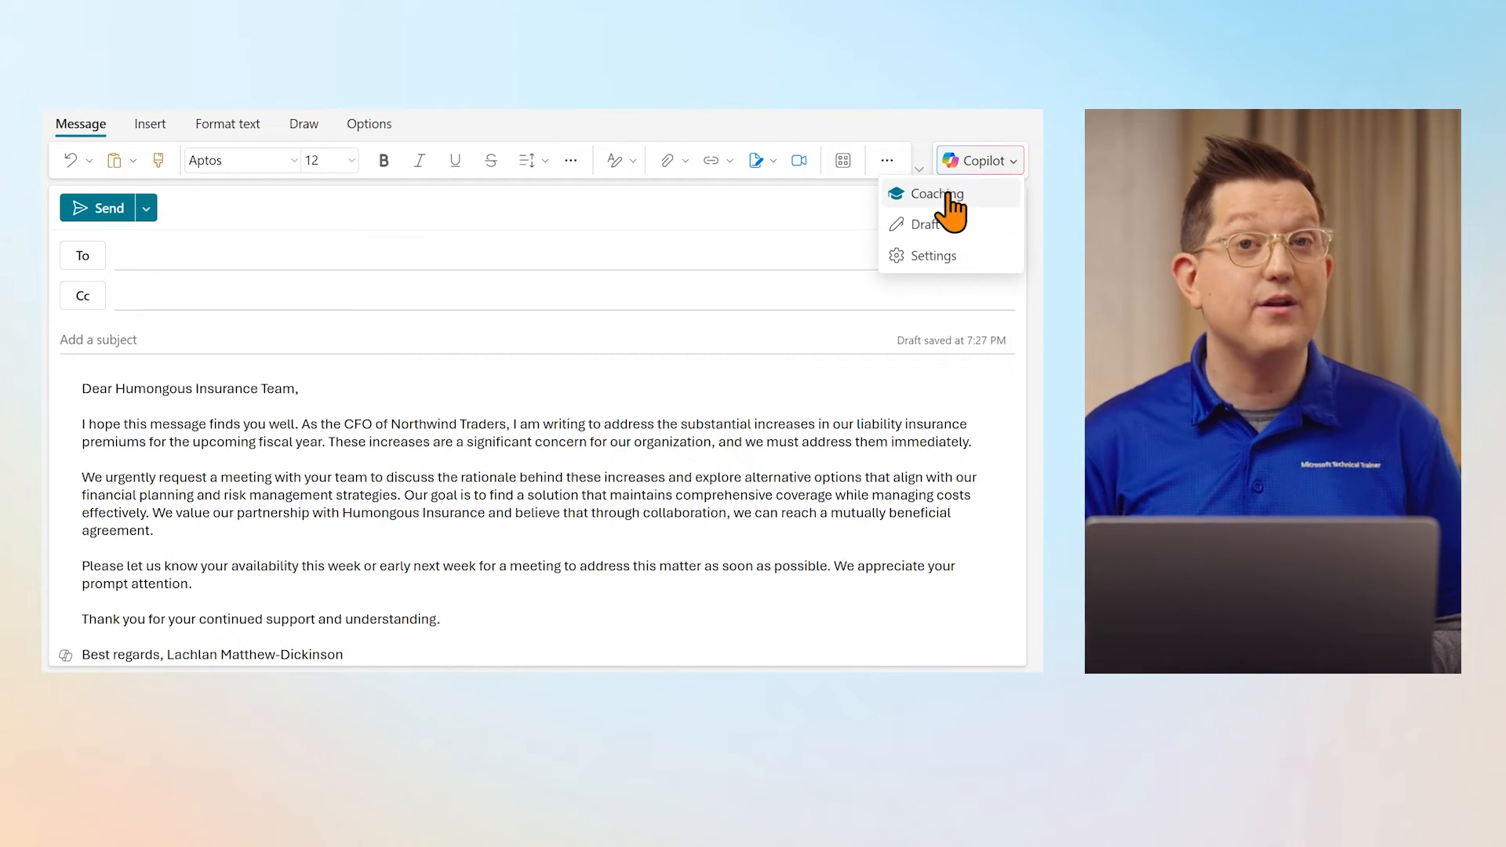
left_click(976, 198)
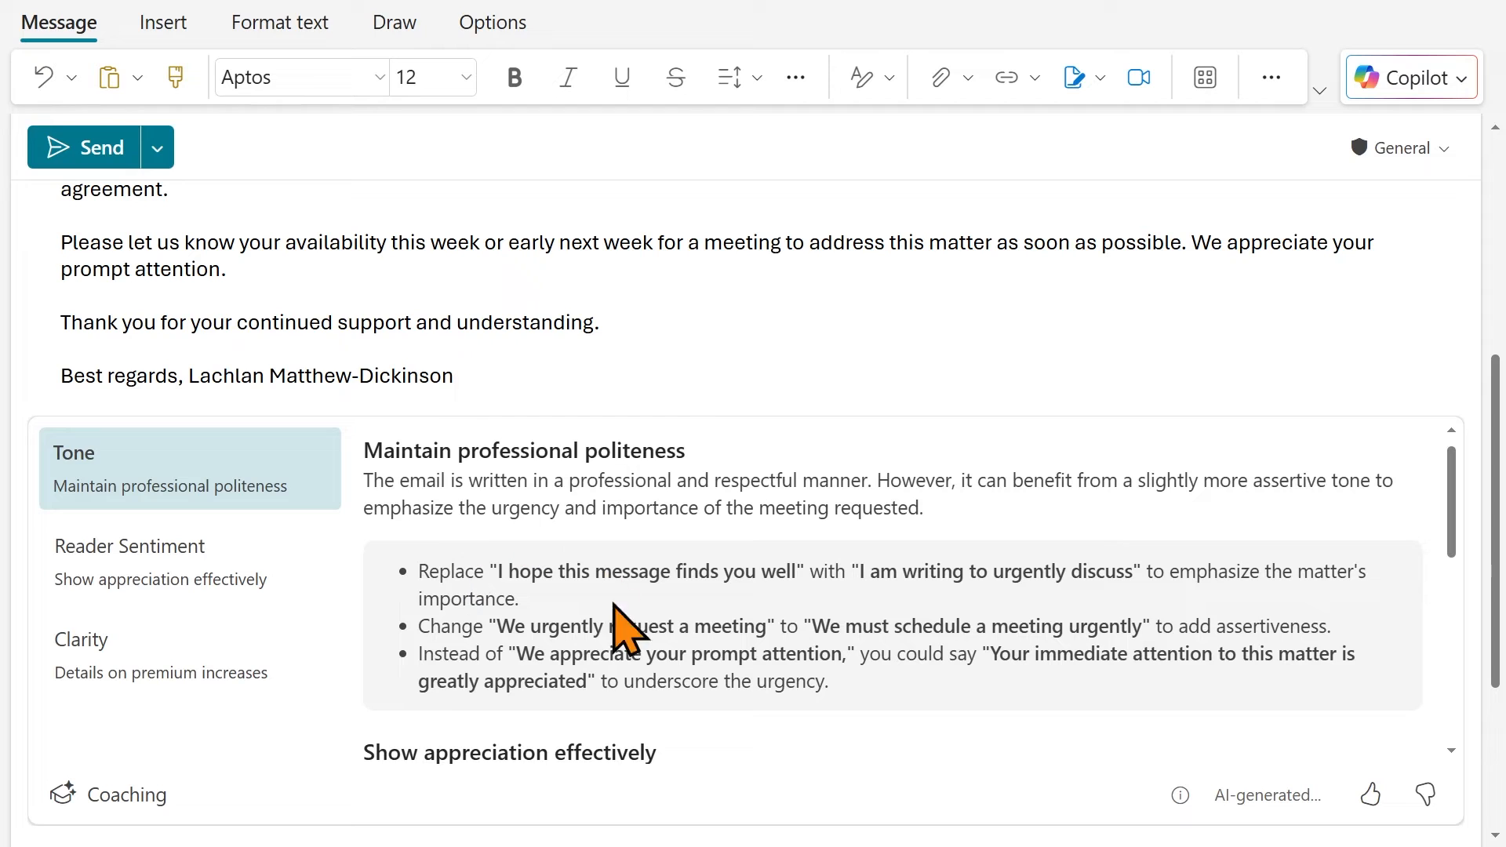
scroll(715, 655, "down", 2)
scroll(725, 679, "down", 2)
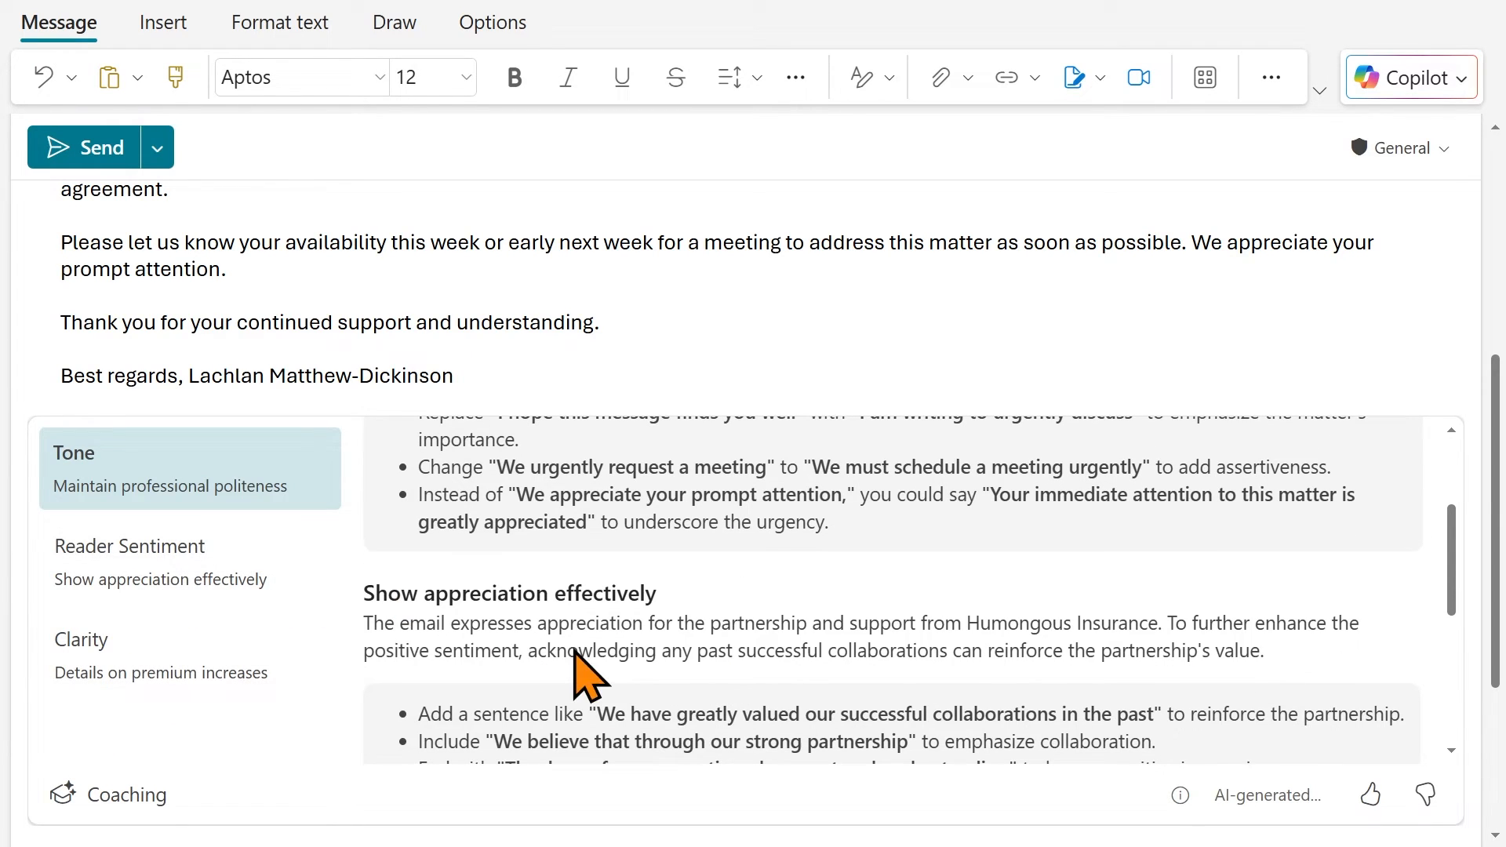
scroll(581, 665, "down", 5)
scroll(999, 563, "up", 2)
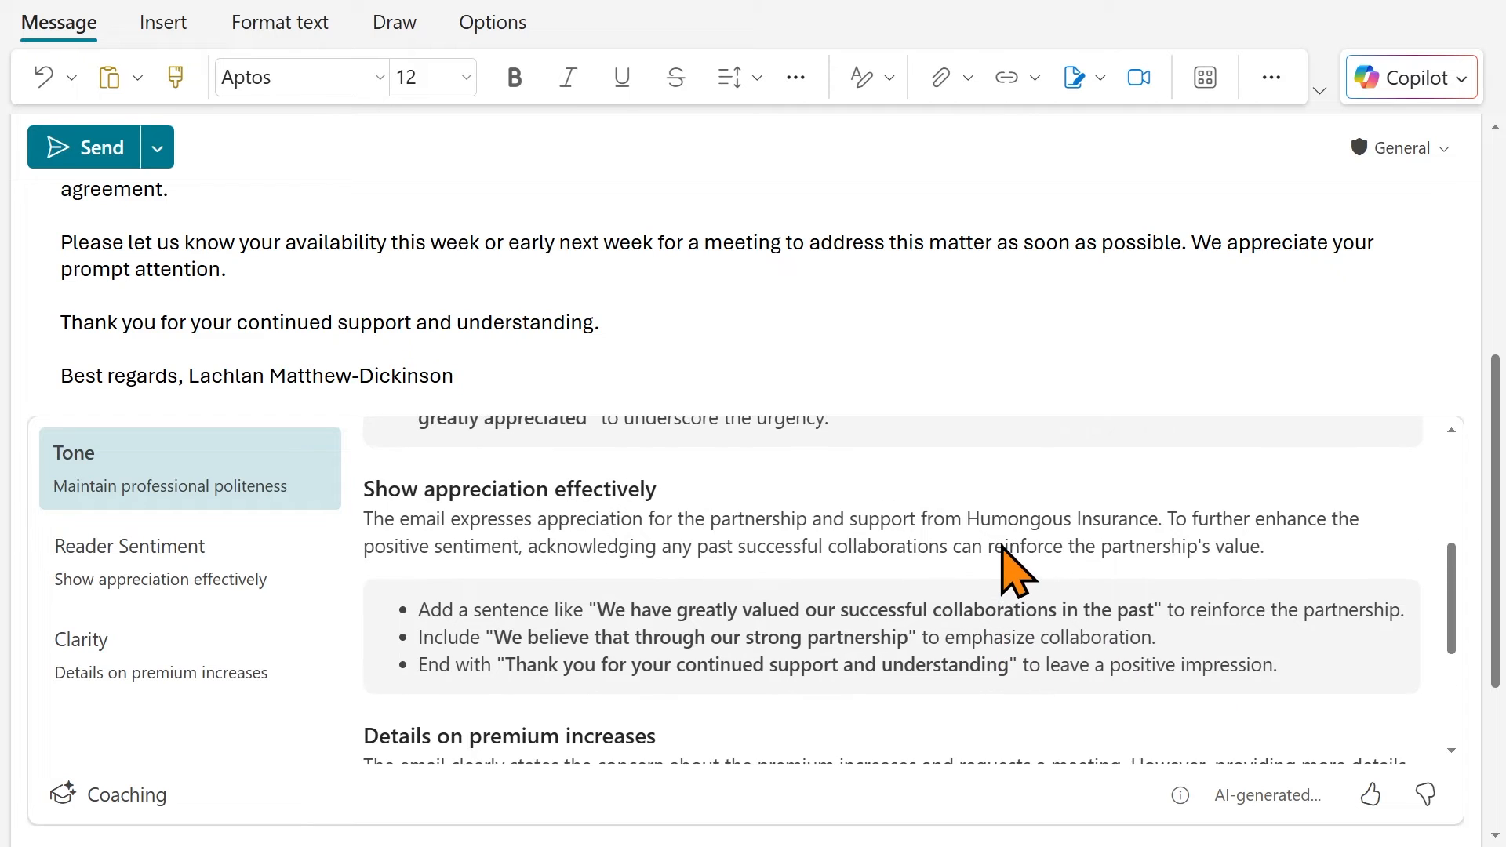
scroll(988, 557, "down", 5)
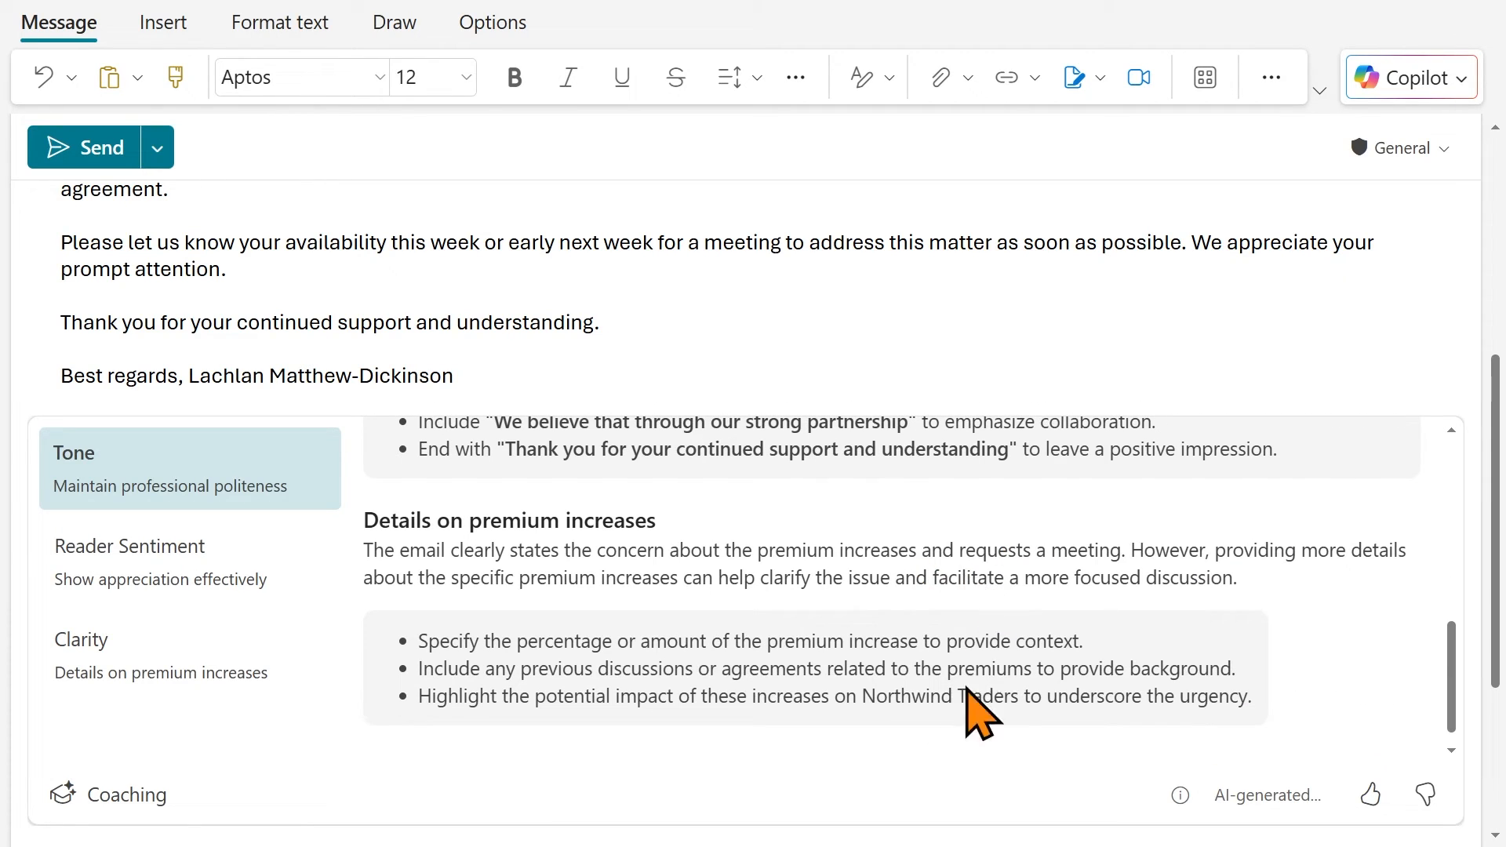
scroll(973, 718, "up", 8)
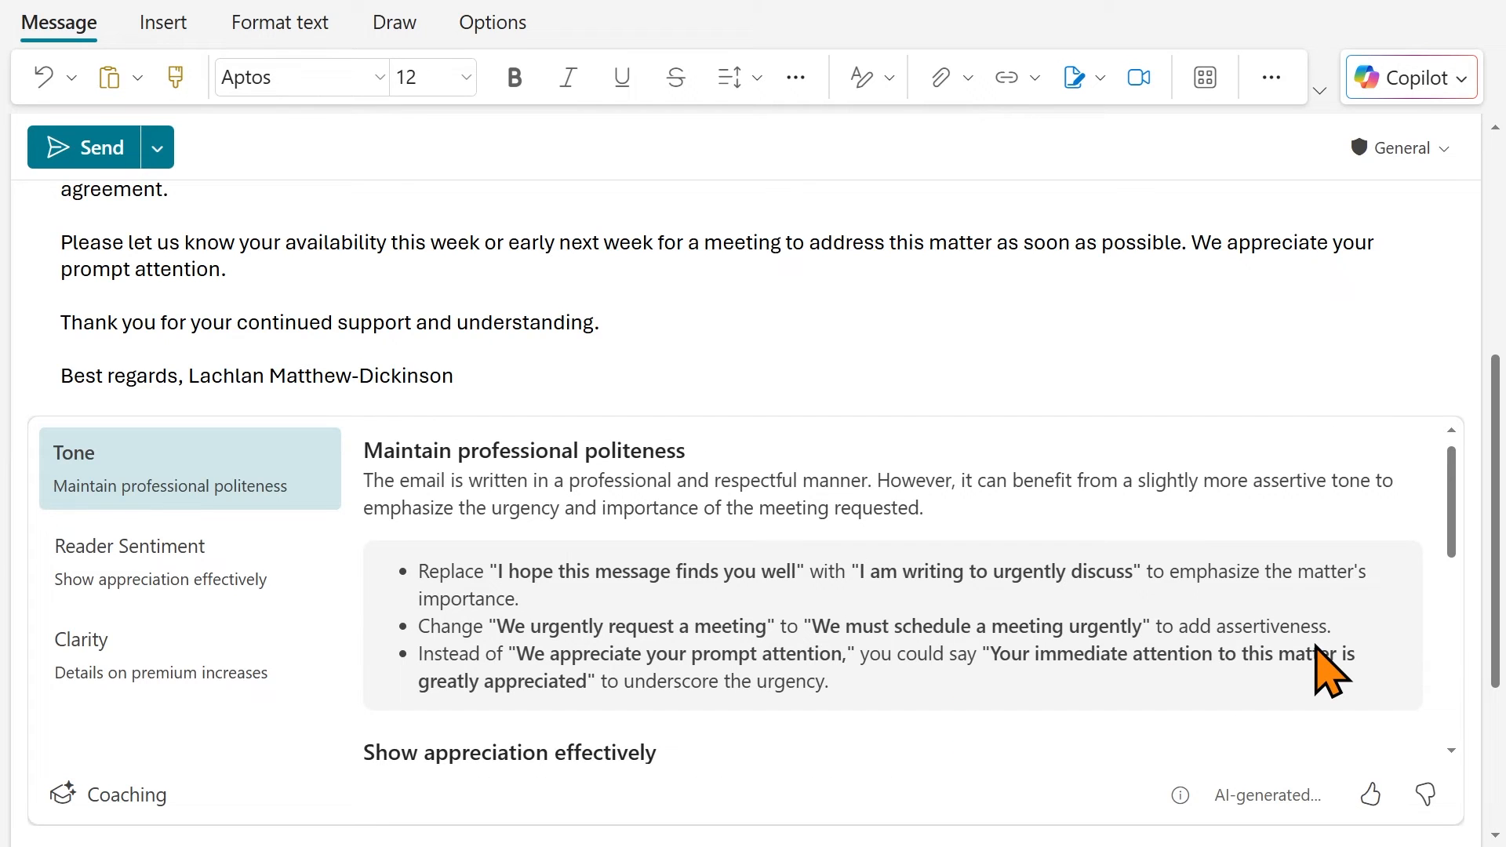
Apply all suggestions from the repeated coaching and replace the email body with the more assertive draft
scroll(1270, 380, "down", 4)
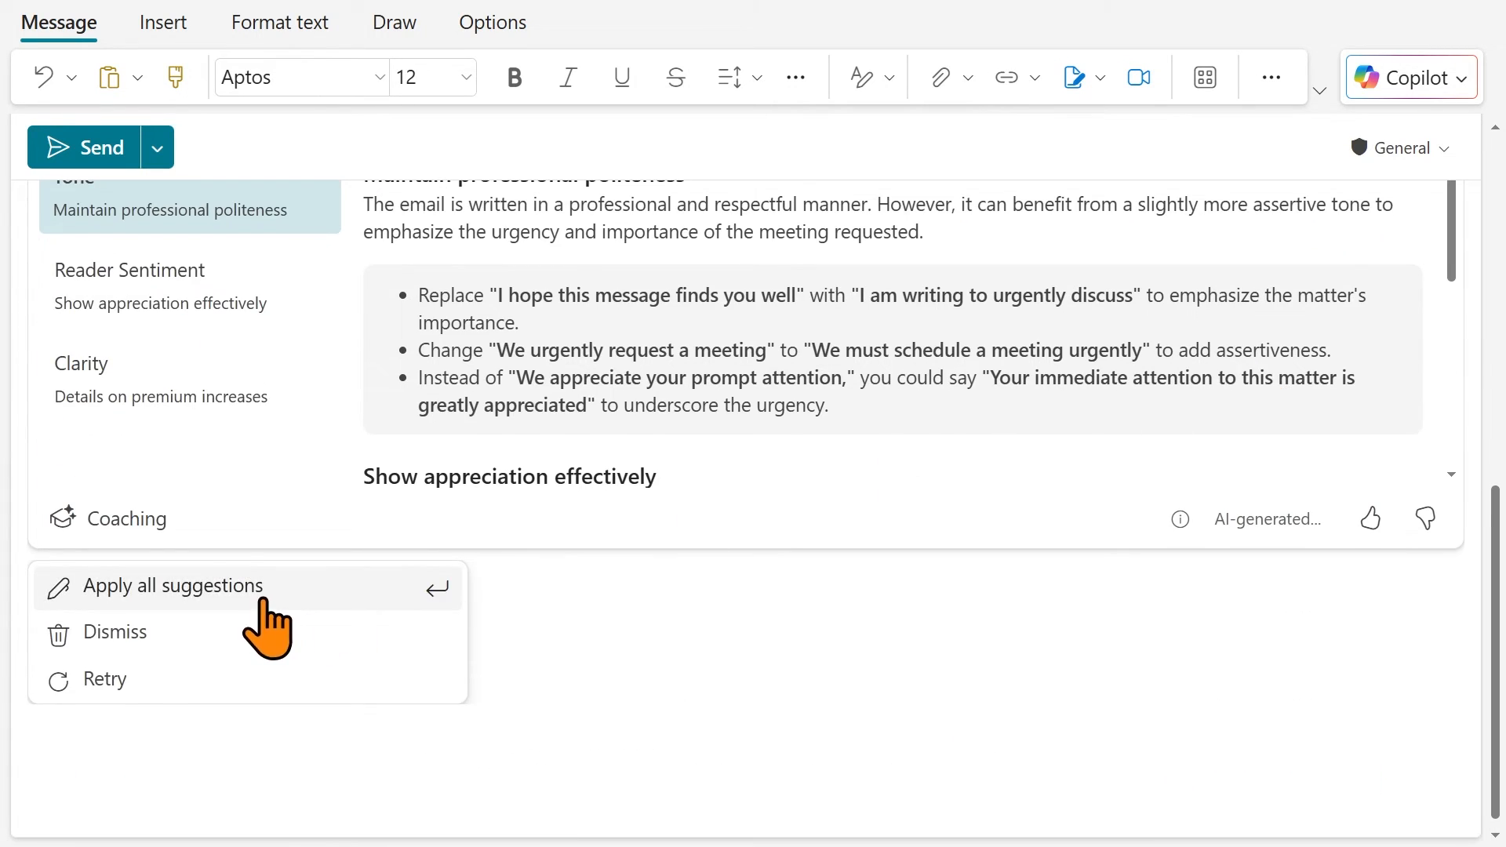
left_click(261, 588)
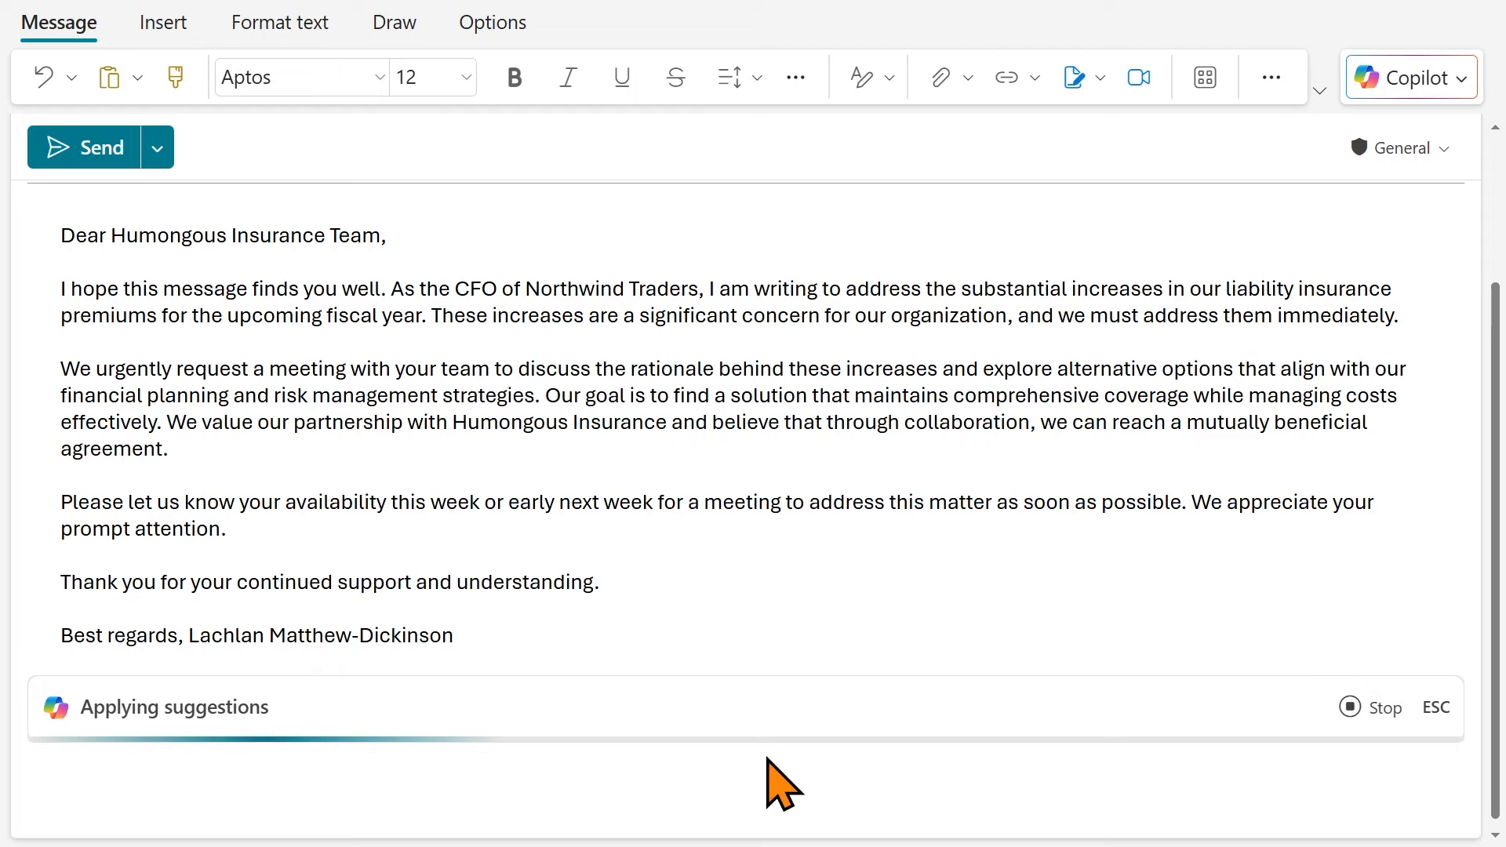
scroll(460, 740, "down", 3)
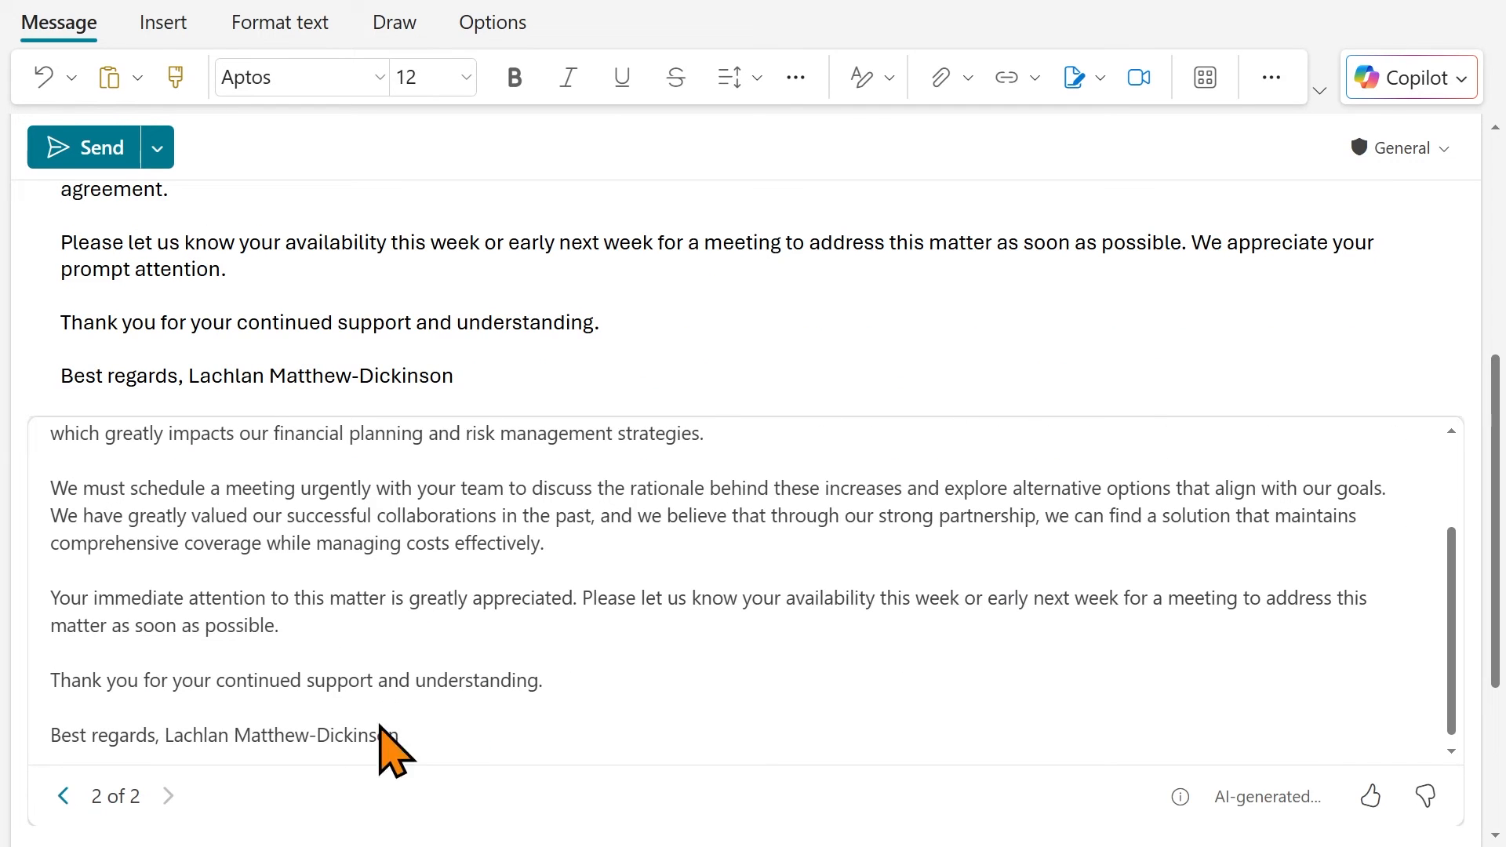
scroll(382, 737, "down", 4)
left_click(184, 608)
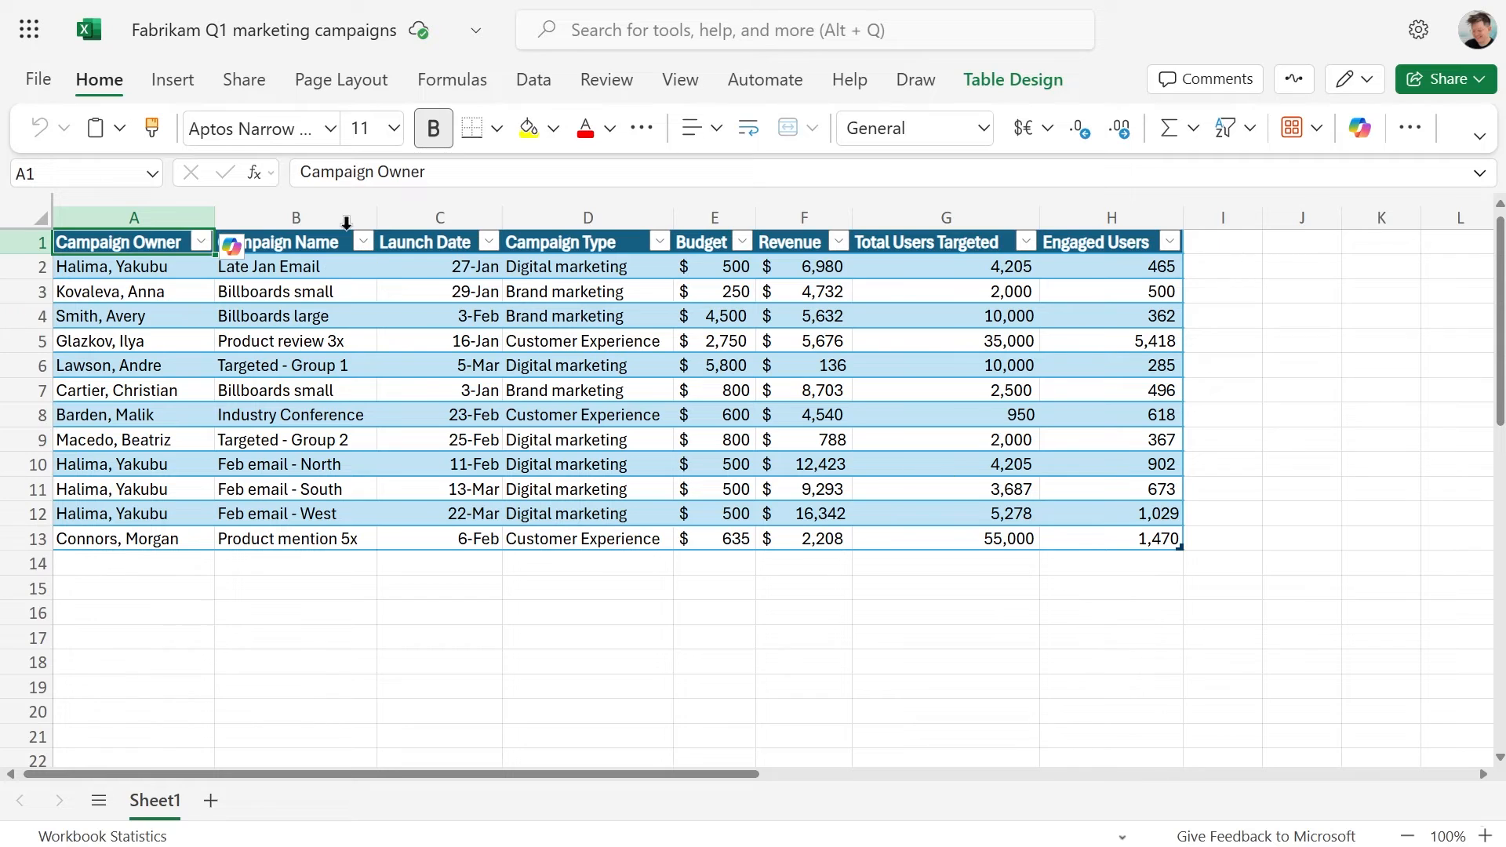
Switch to the Fabrikam Q1 marketing campaigns workbook in Excel and ask Copilot for a pivot table analysing the total revenue generated by each campaign type
left_click(231, 247)
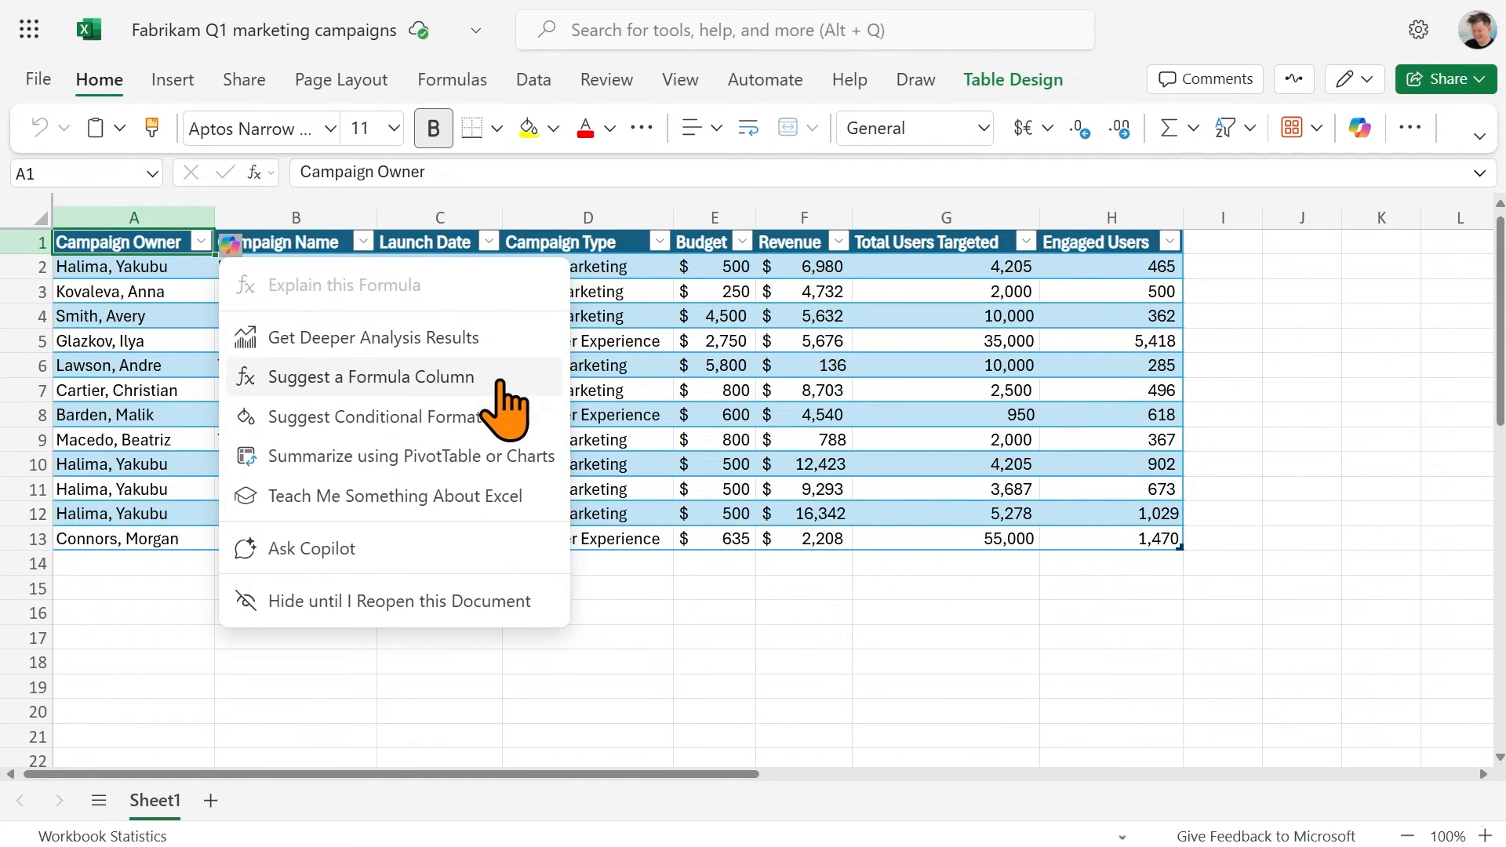
left_click(675, 619)
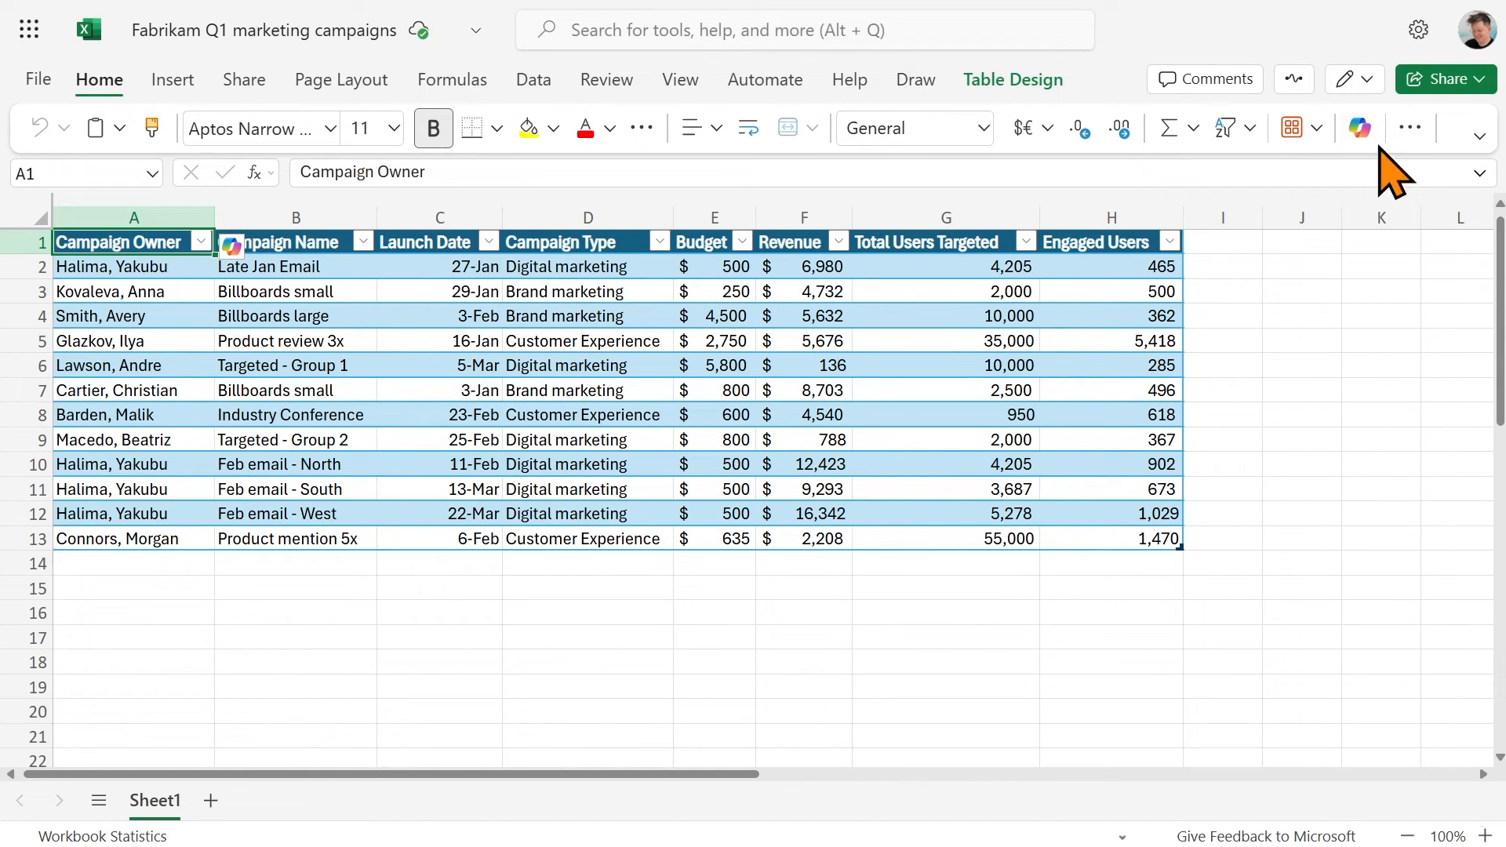
left_click(1360, 128)
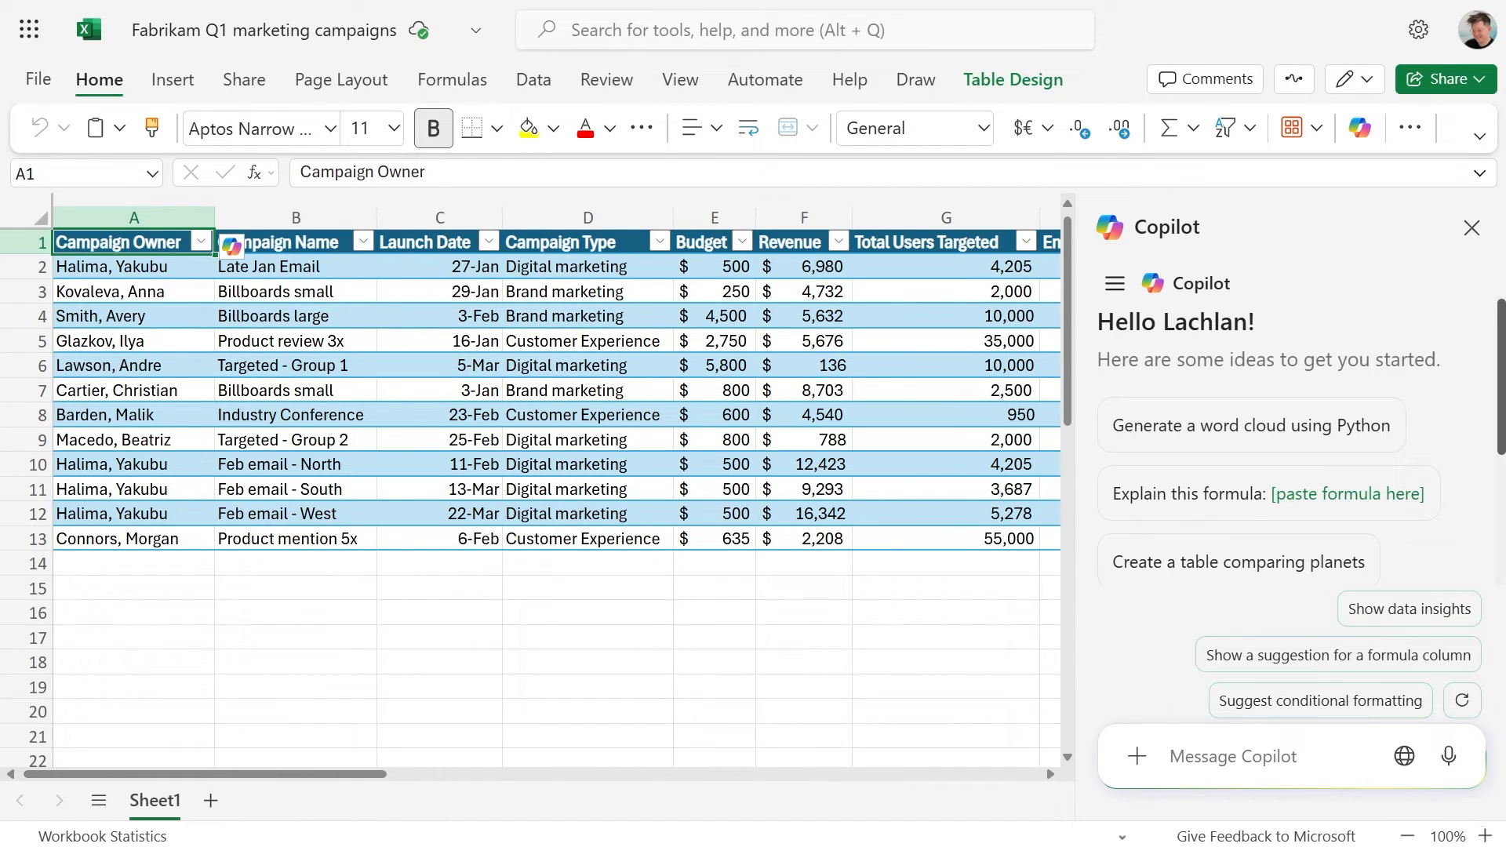
type("Create a pivot table to analys")
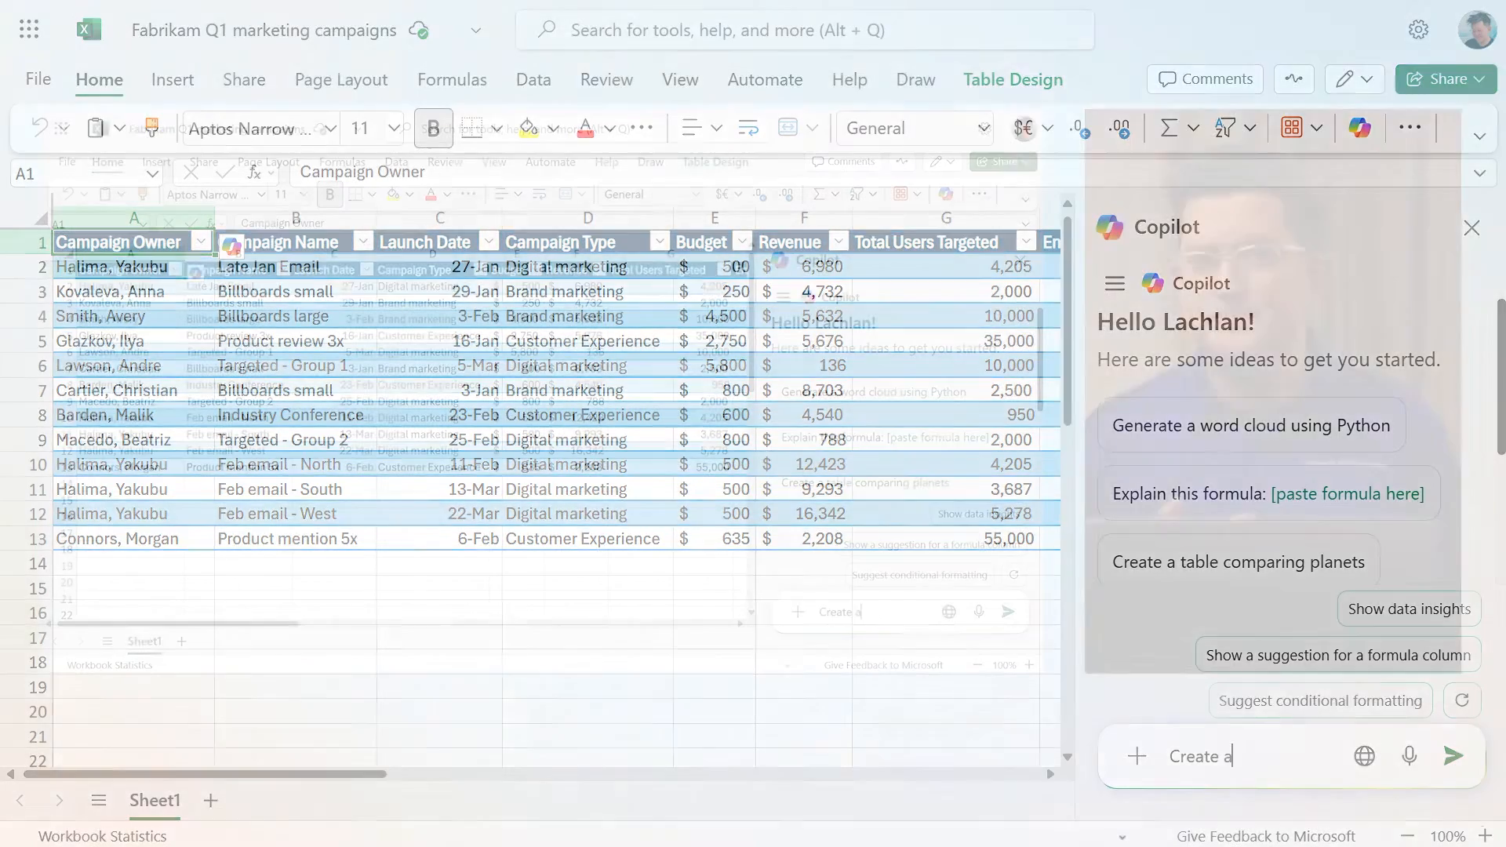
type("e the tot")
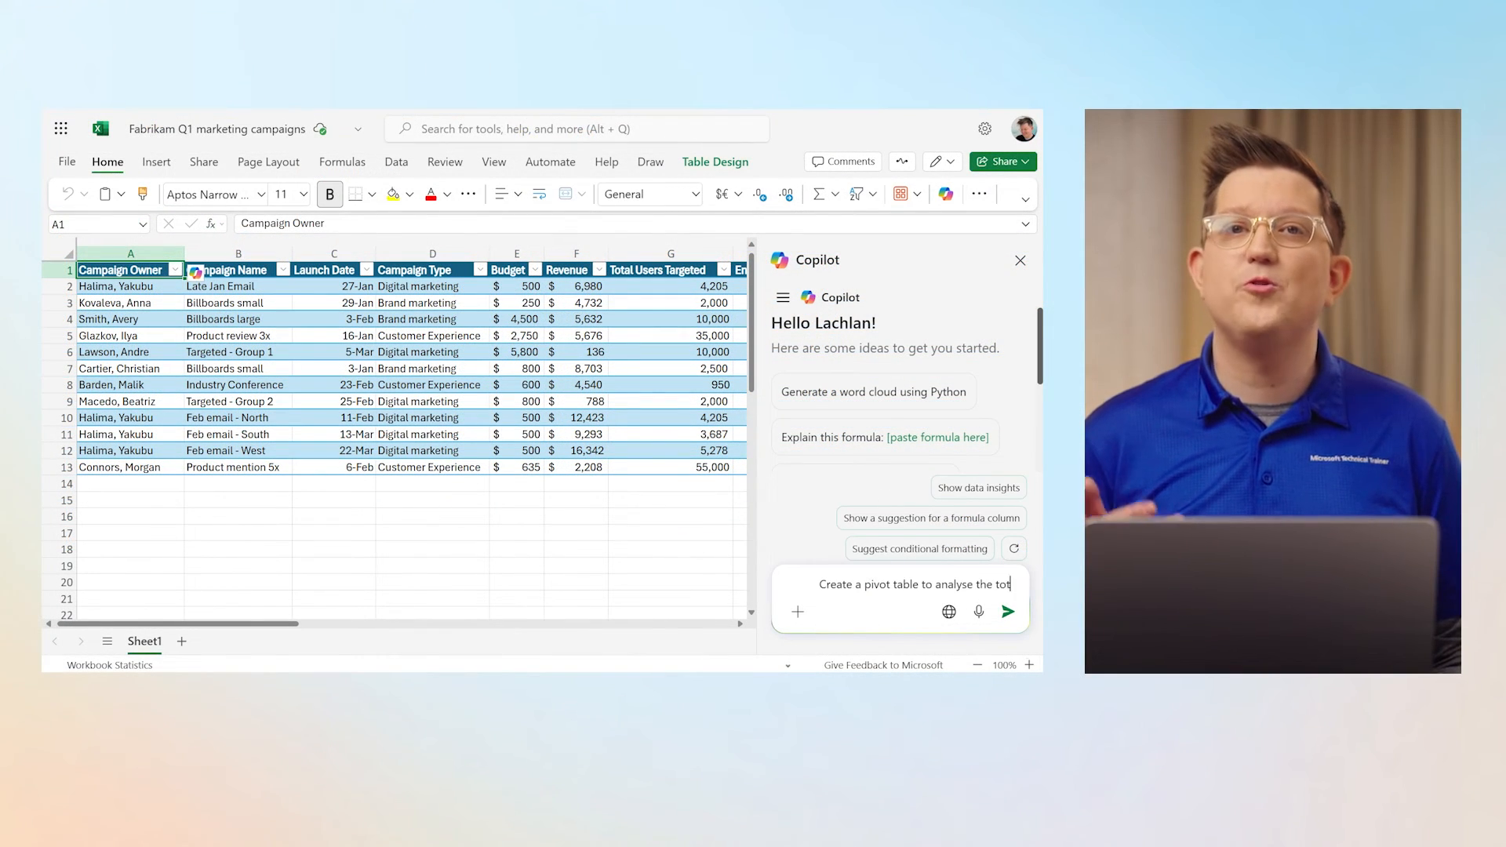
type("al revenue gene")
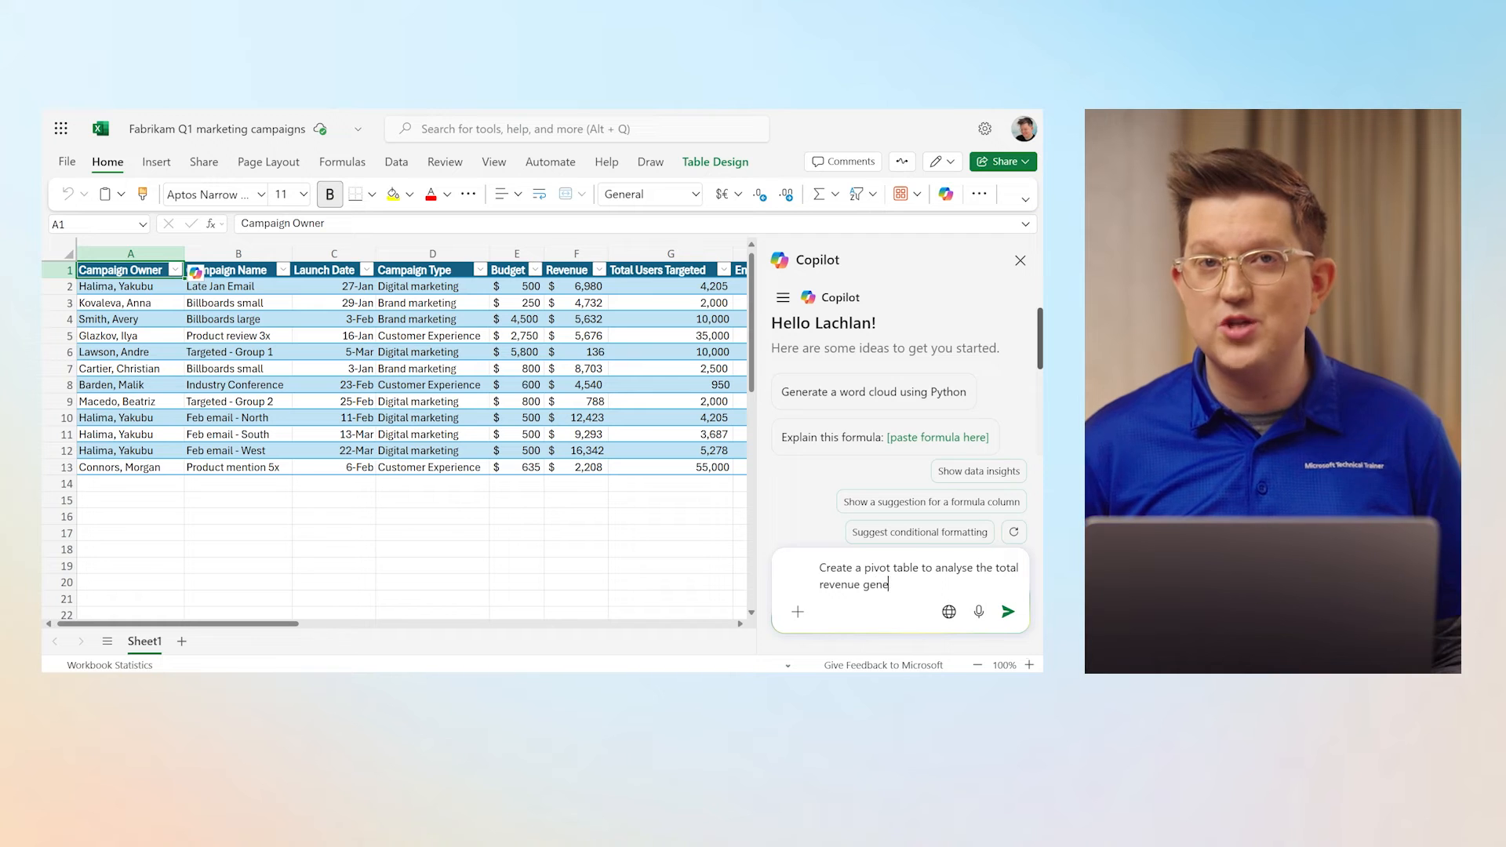
type("rated by each c")
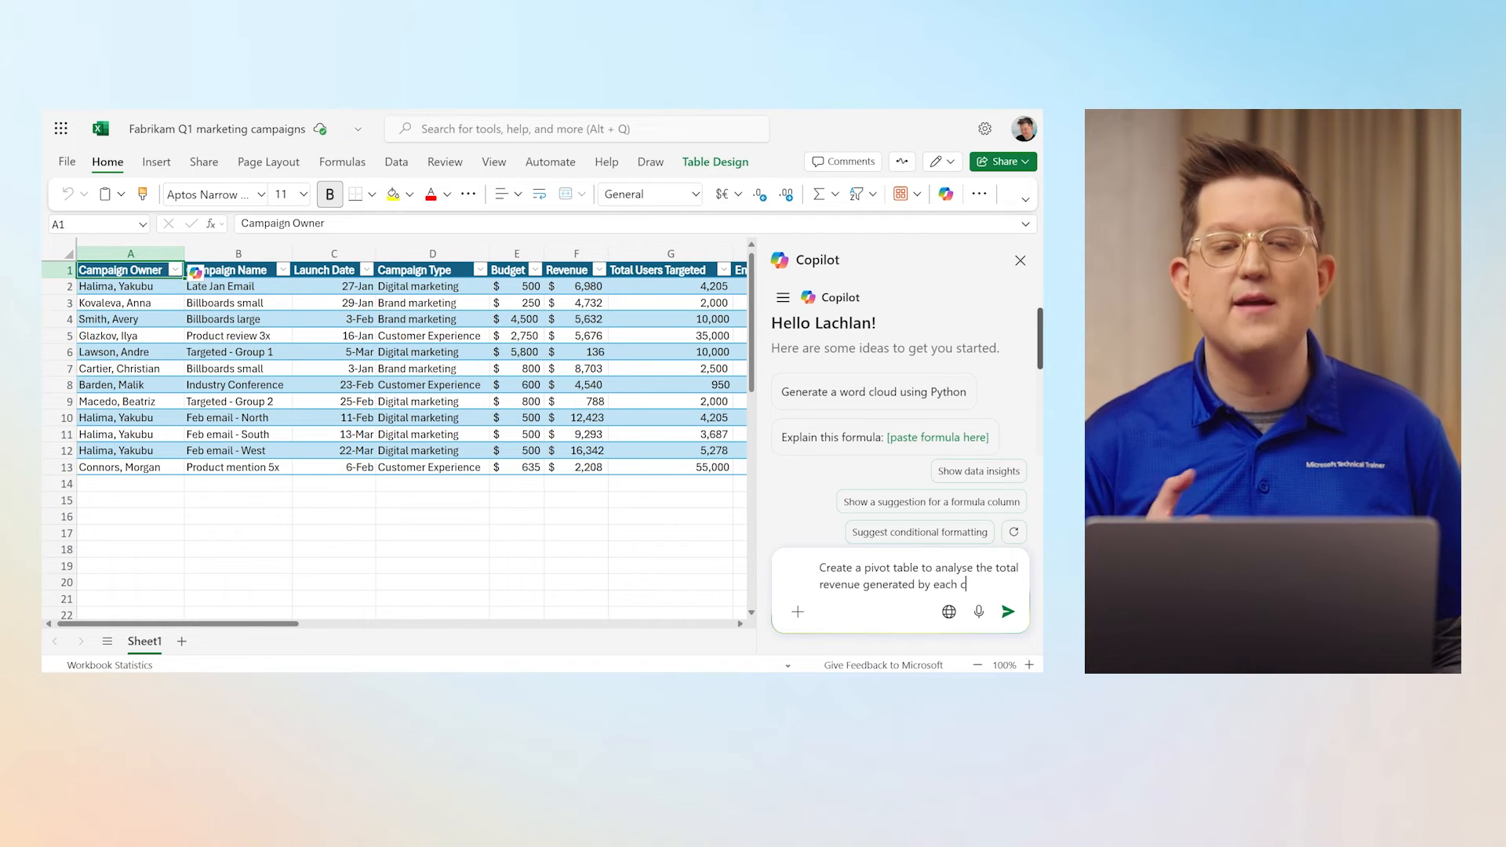
type("ampaign type")
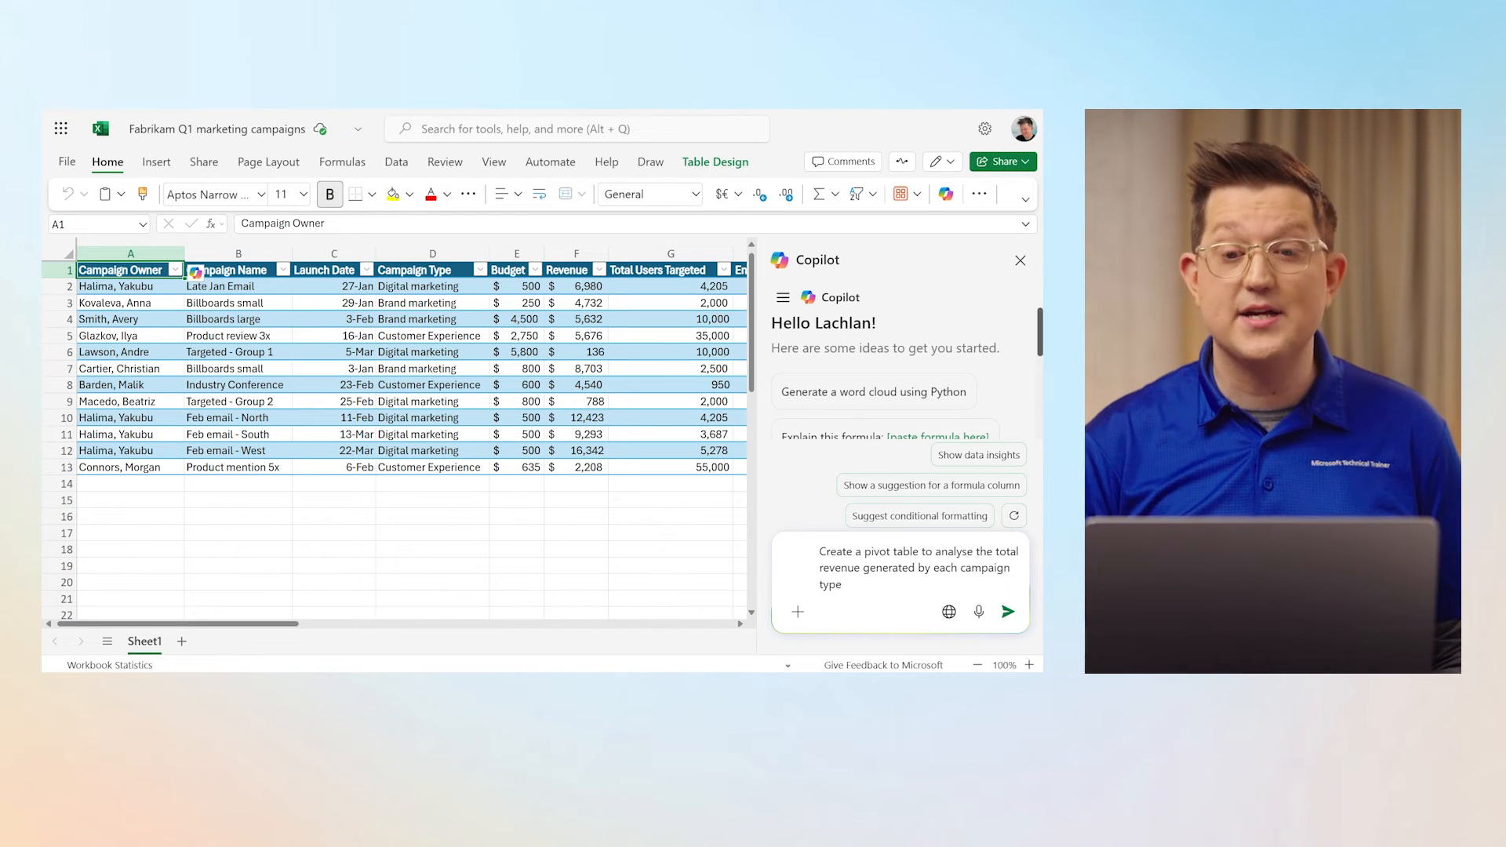
key("Return")
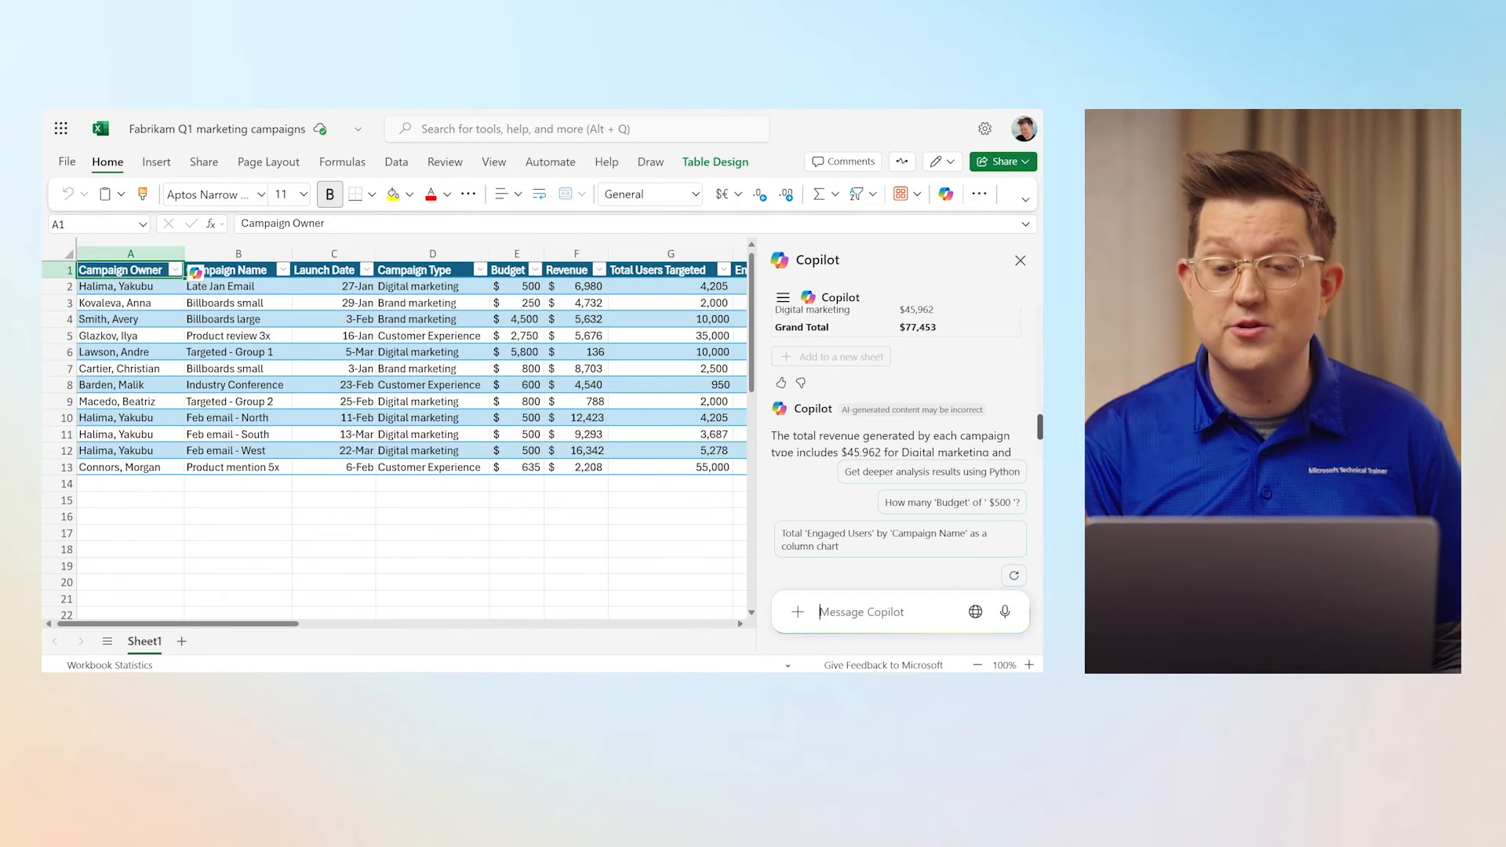
Review Copilot's pivot table of revenue by campaign type and add it to a new sheet
scroll(887, 392, "down", 1)
scroll(945, 423, "up", 3)
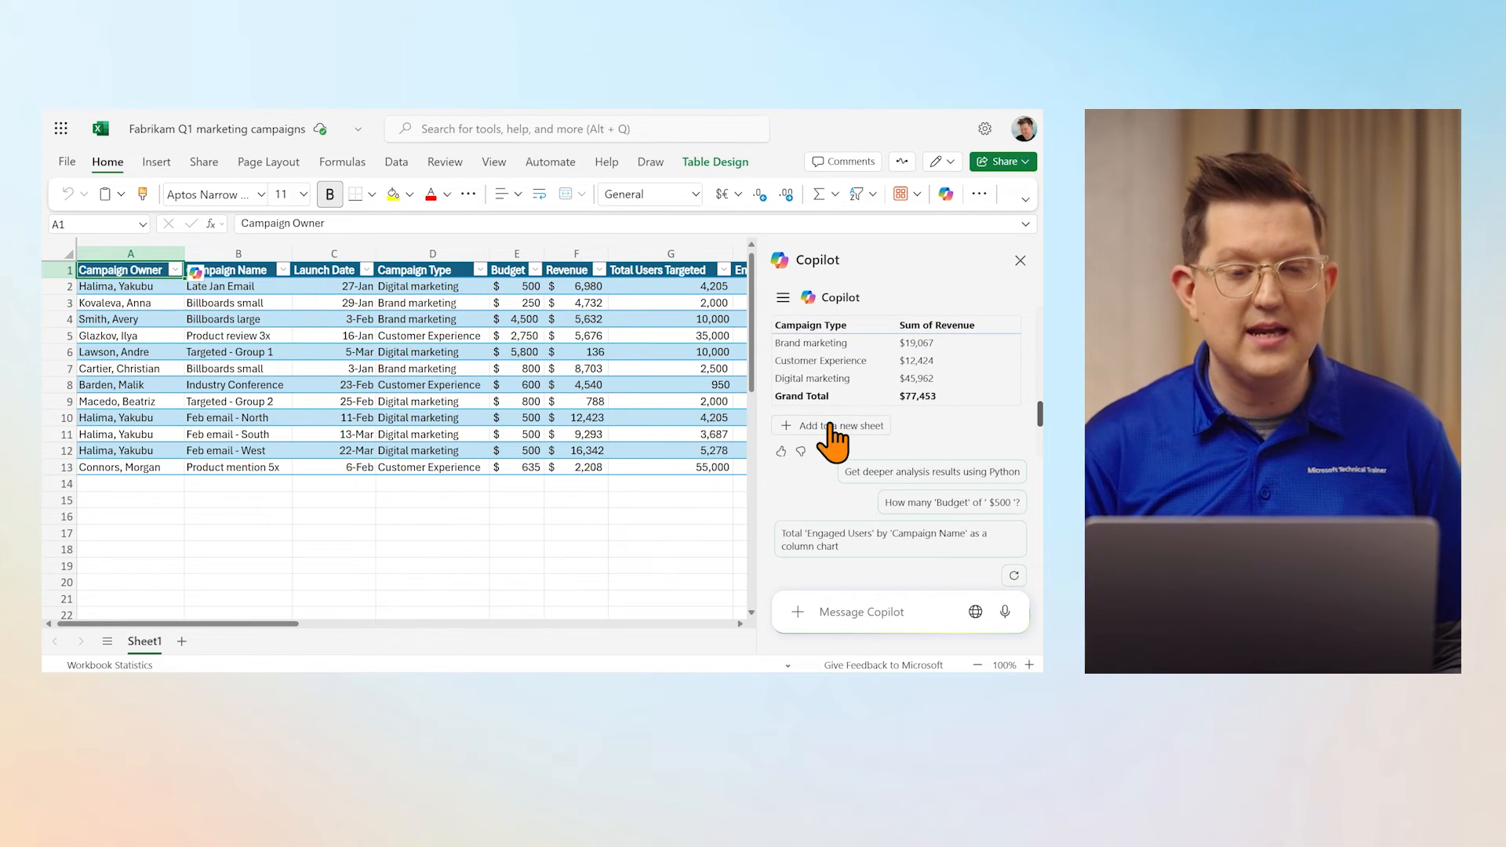
left_click(833, 449)
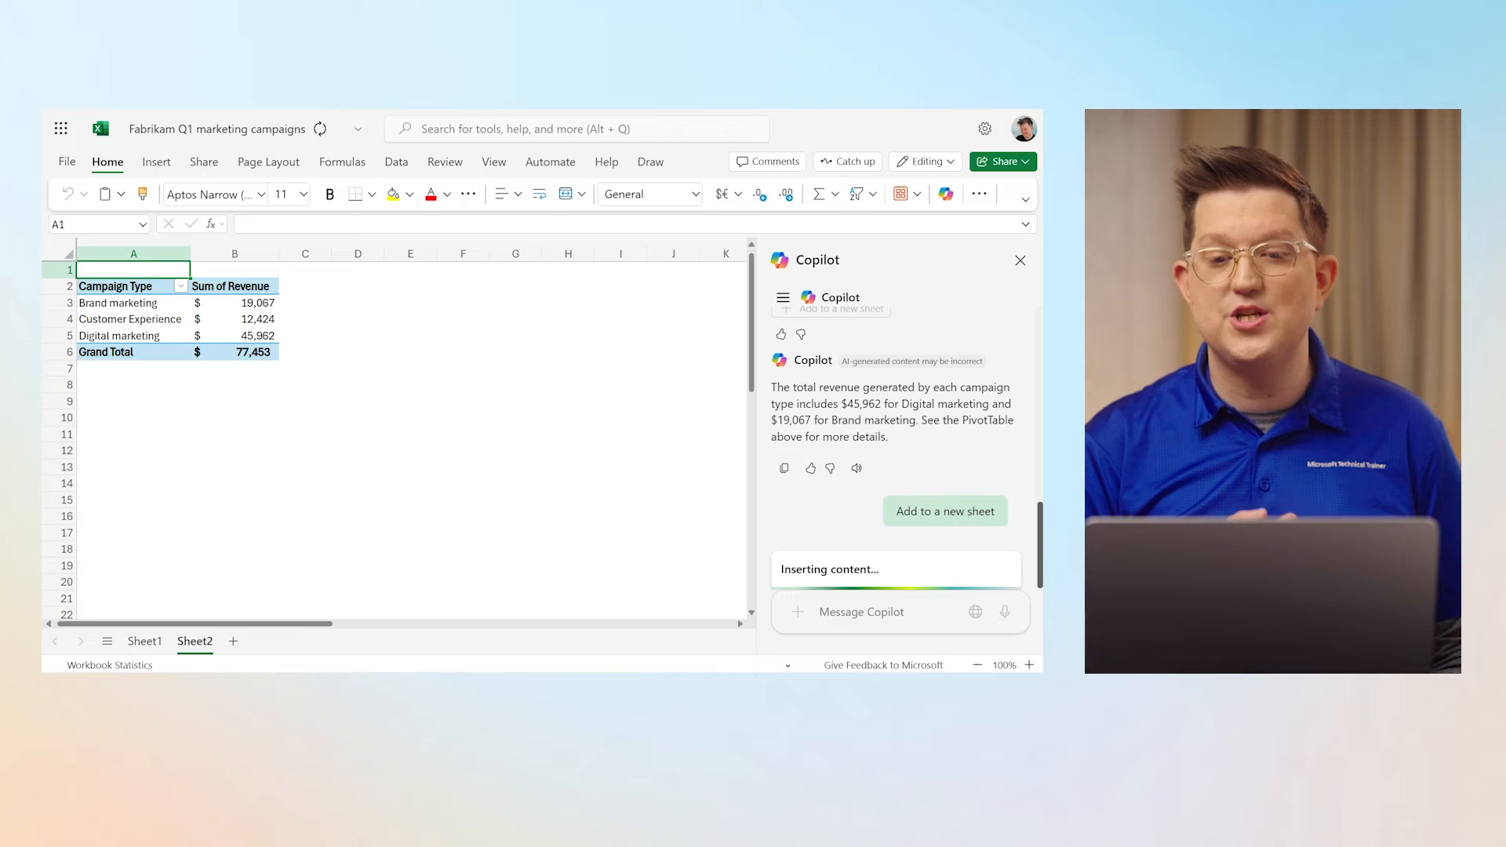
left_click(894, 613)
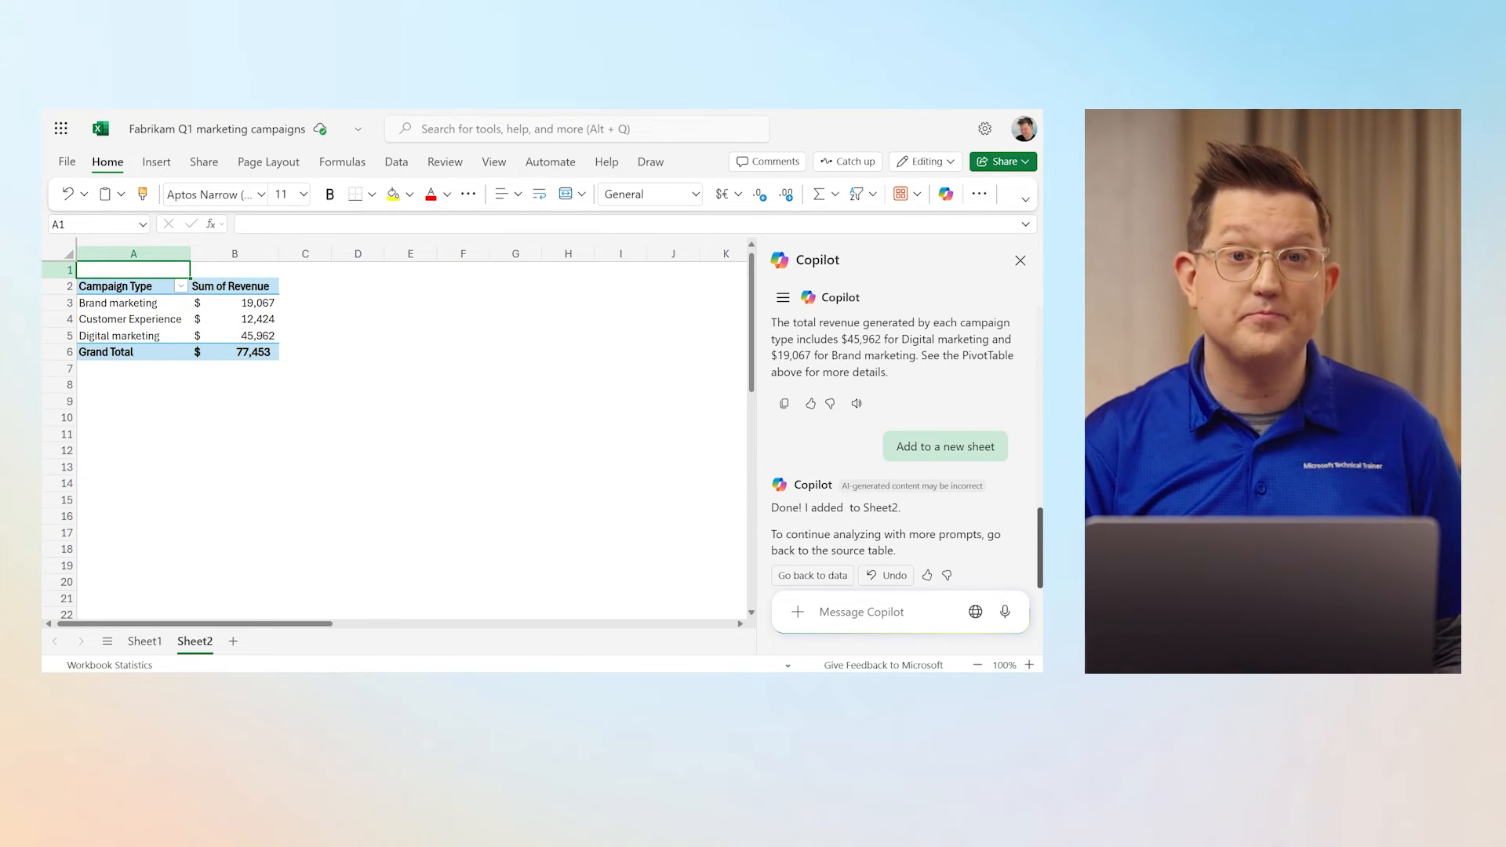
Return to the source table and ask Copilot to create a chart visualising the Sheet 2 pivot table of total revenue by campaign type
left_click(812, 575)
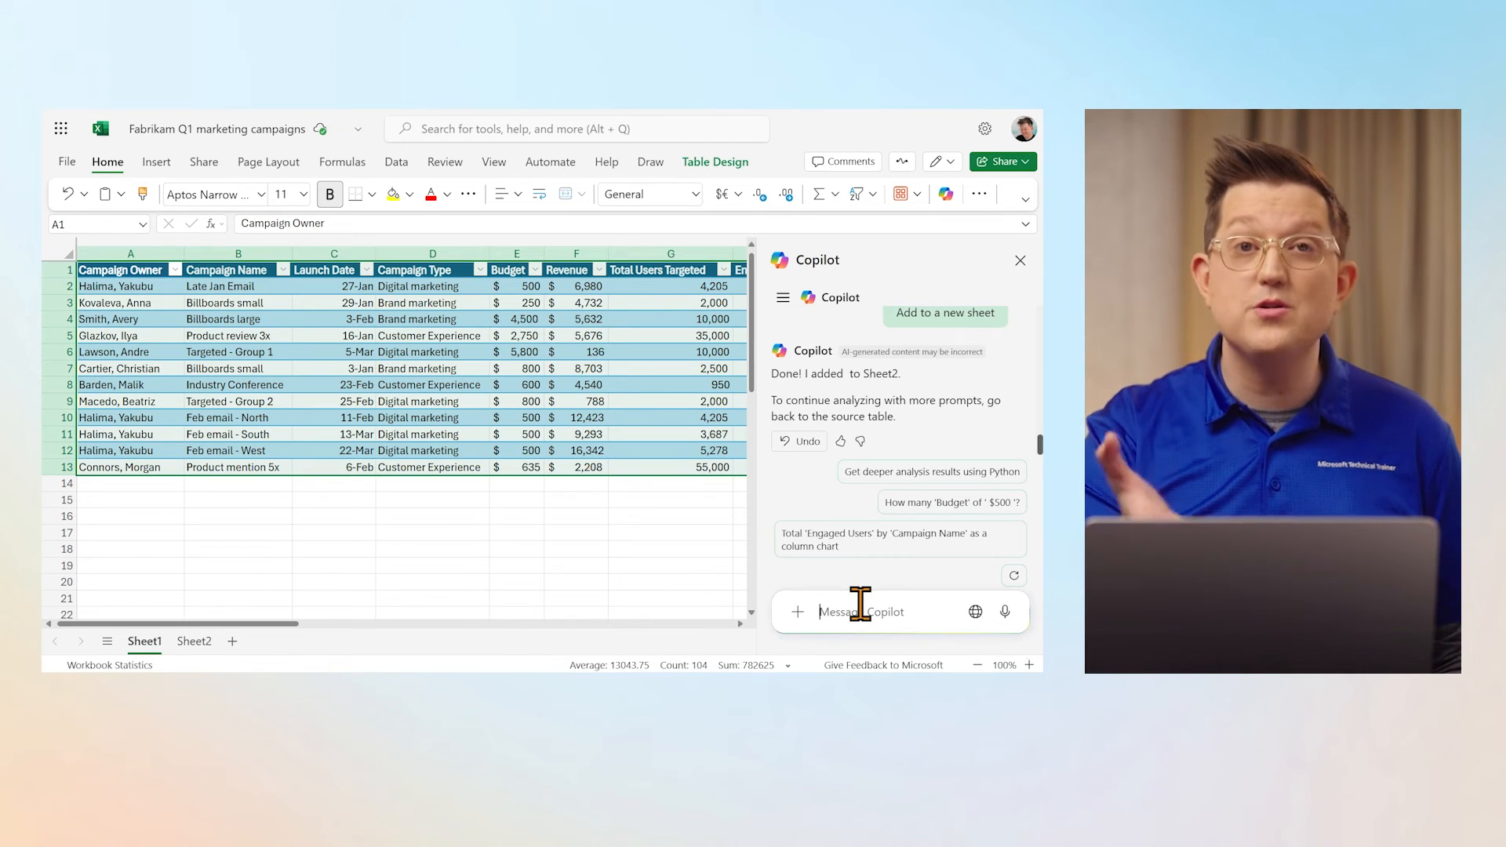
type("In")
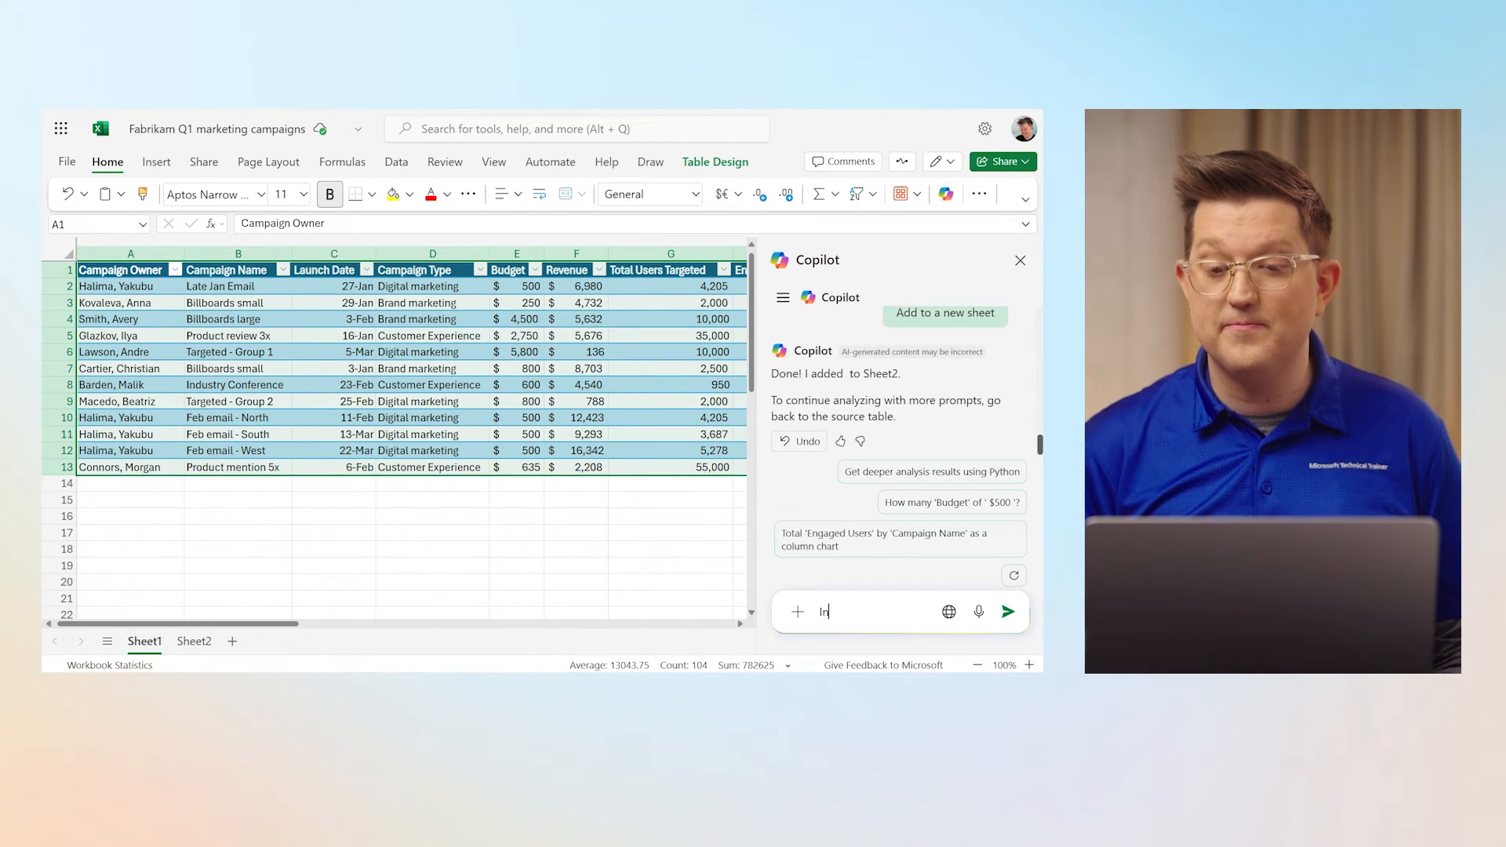
type(" Sheet 2, you")
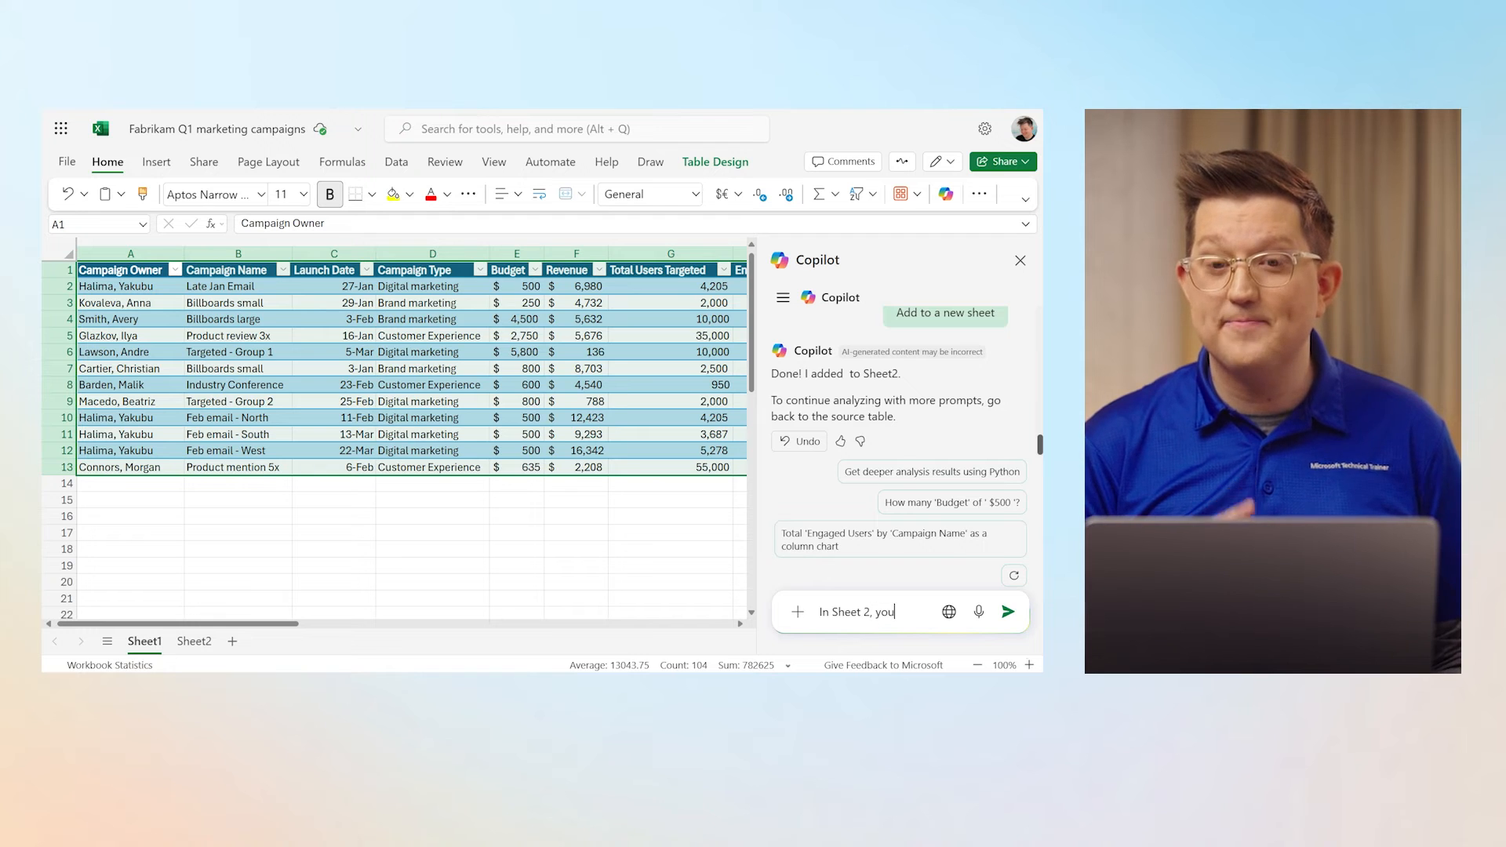
type(" created a piv")
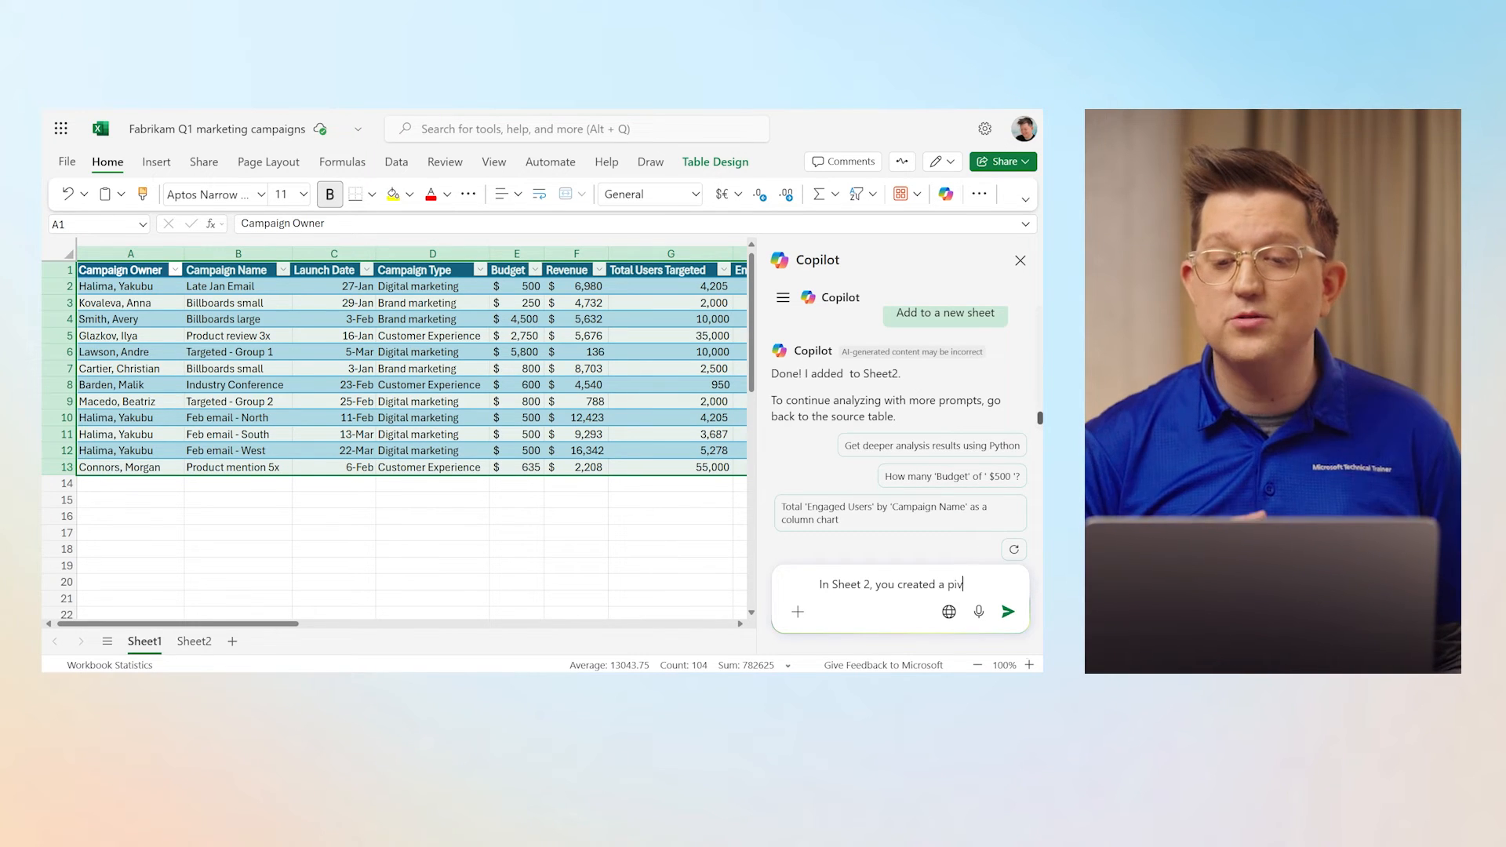
type("ot table to analyse the total re")
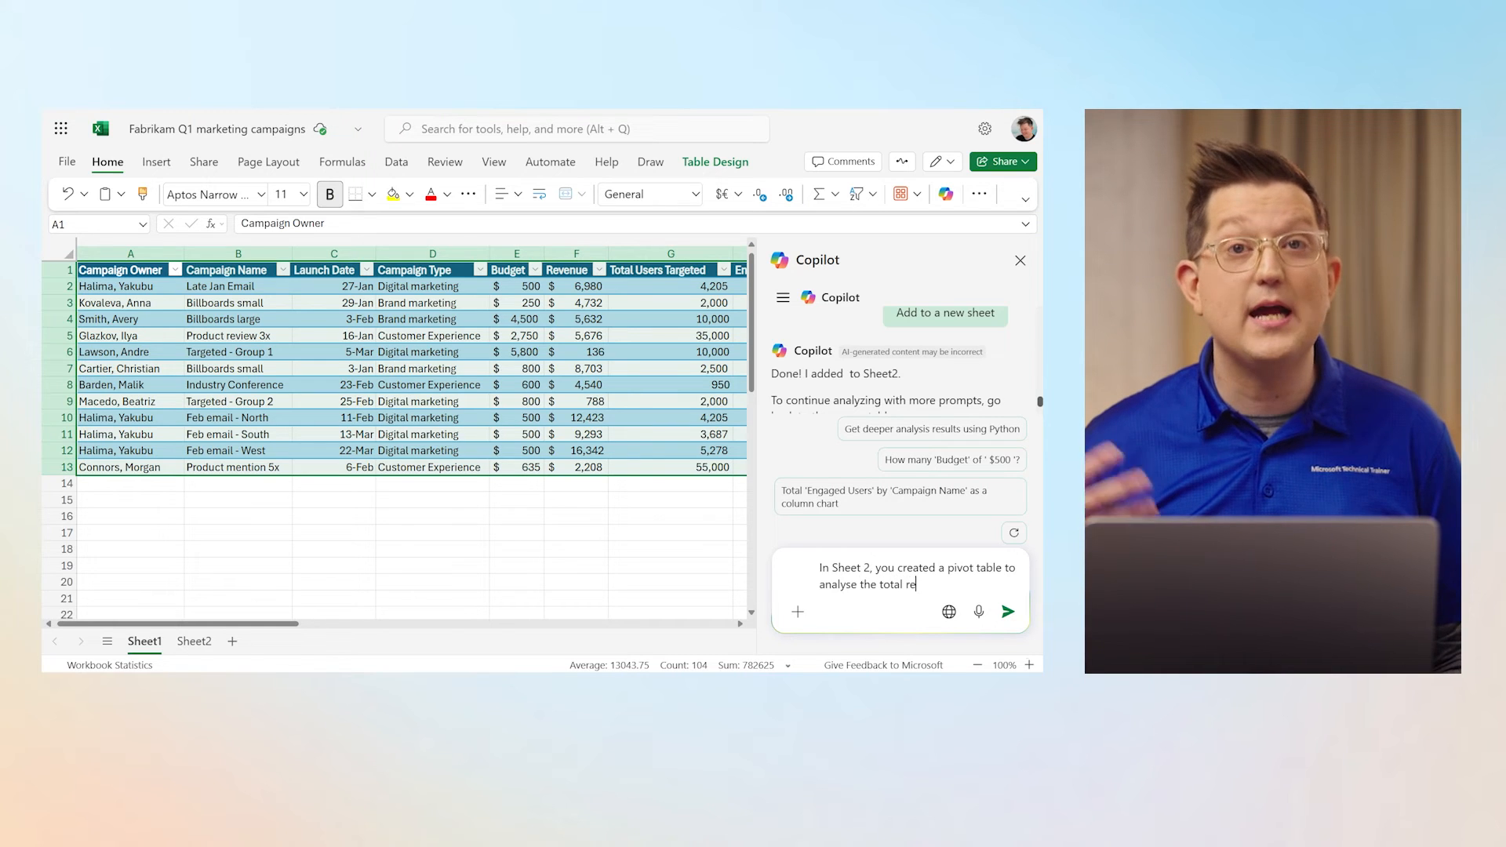
type("venue generated by each campaign")
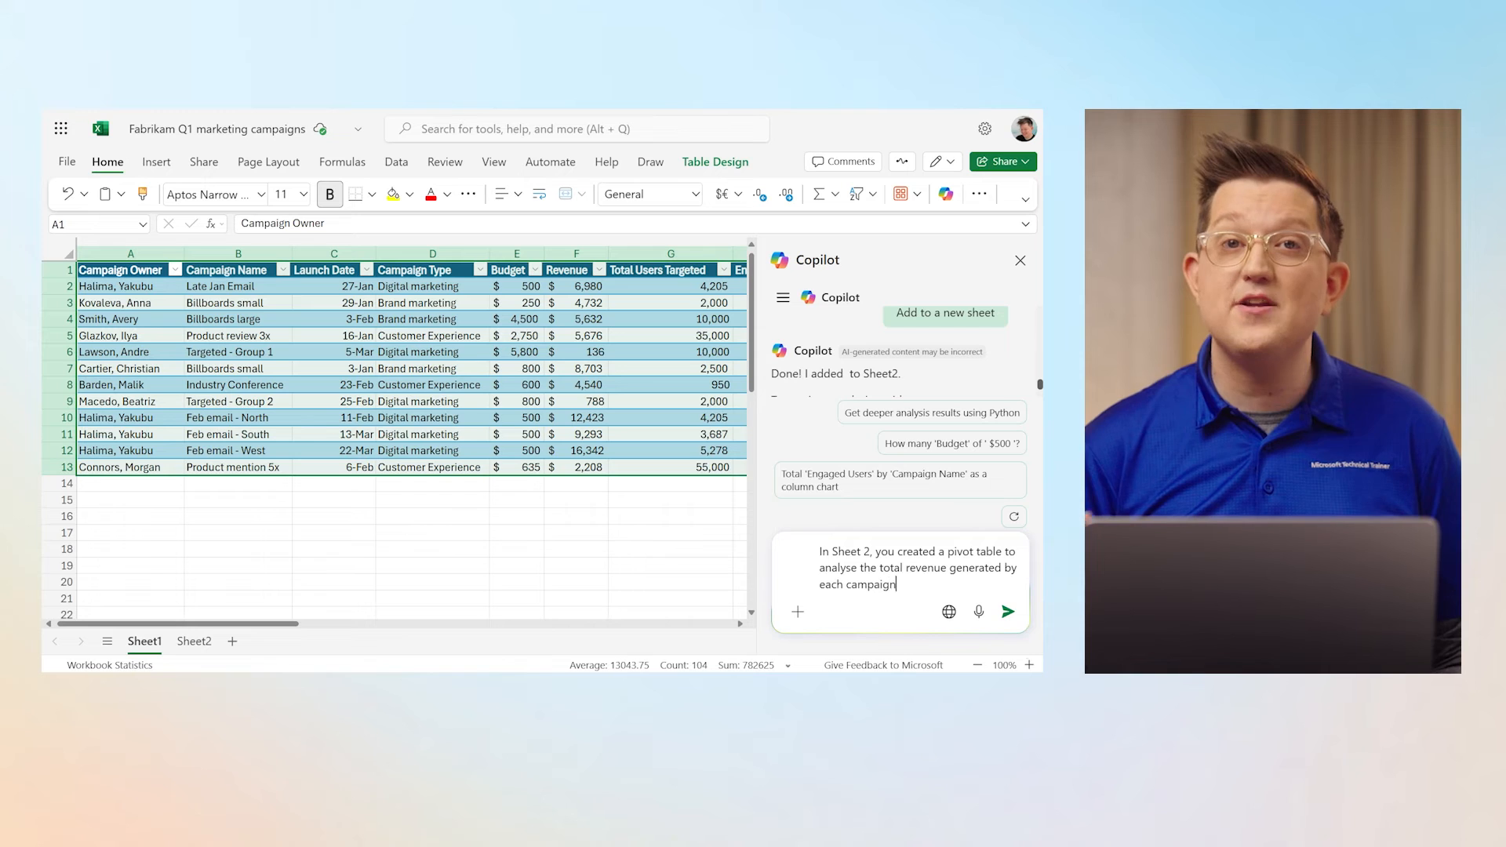
type(" type. Create")
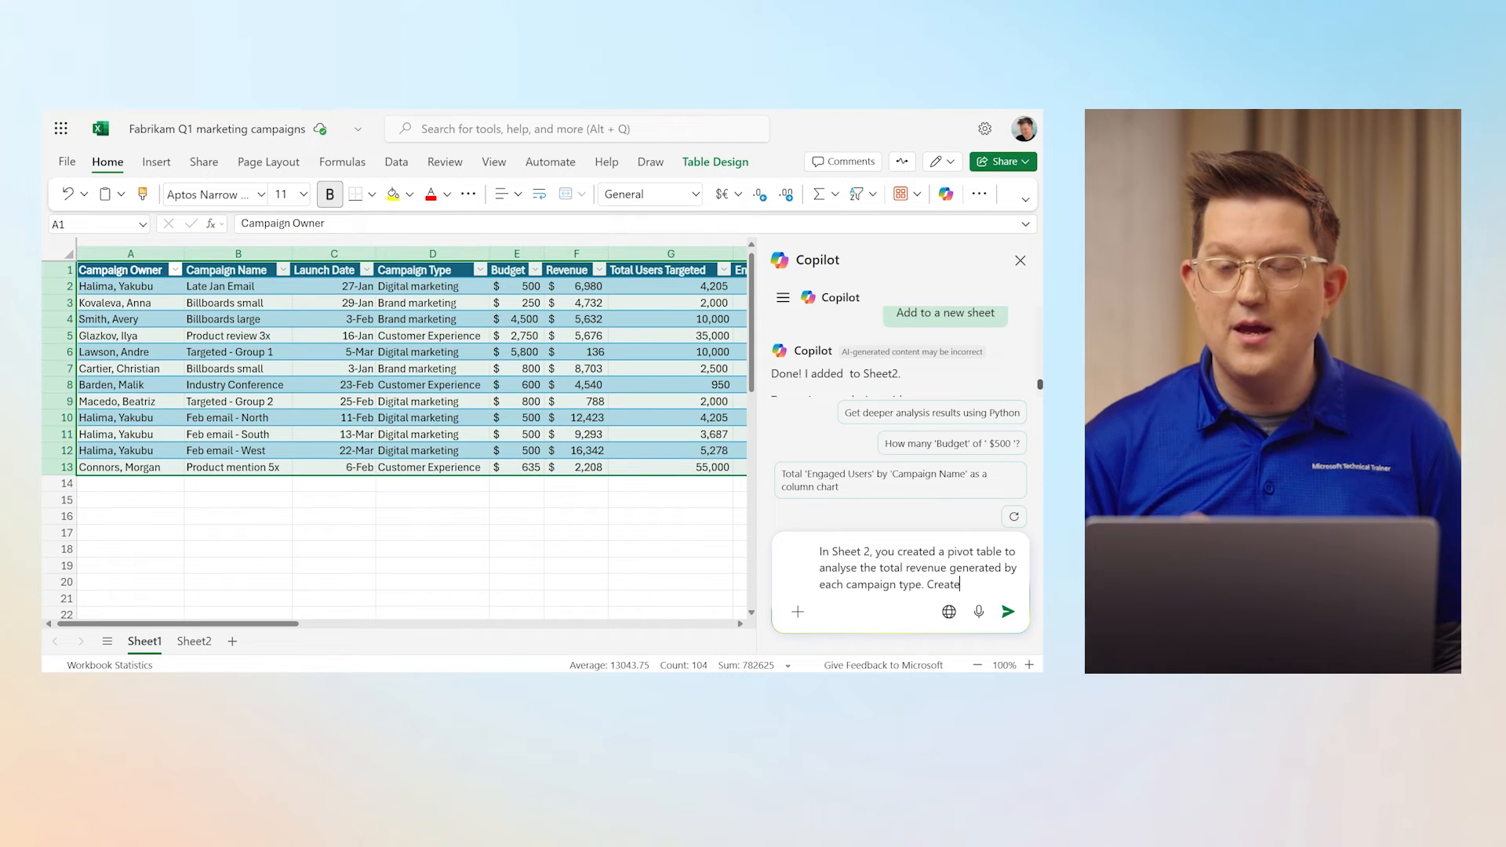
type(" a chart to visualise this data")
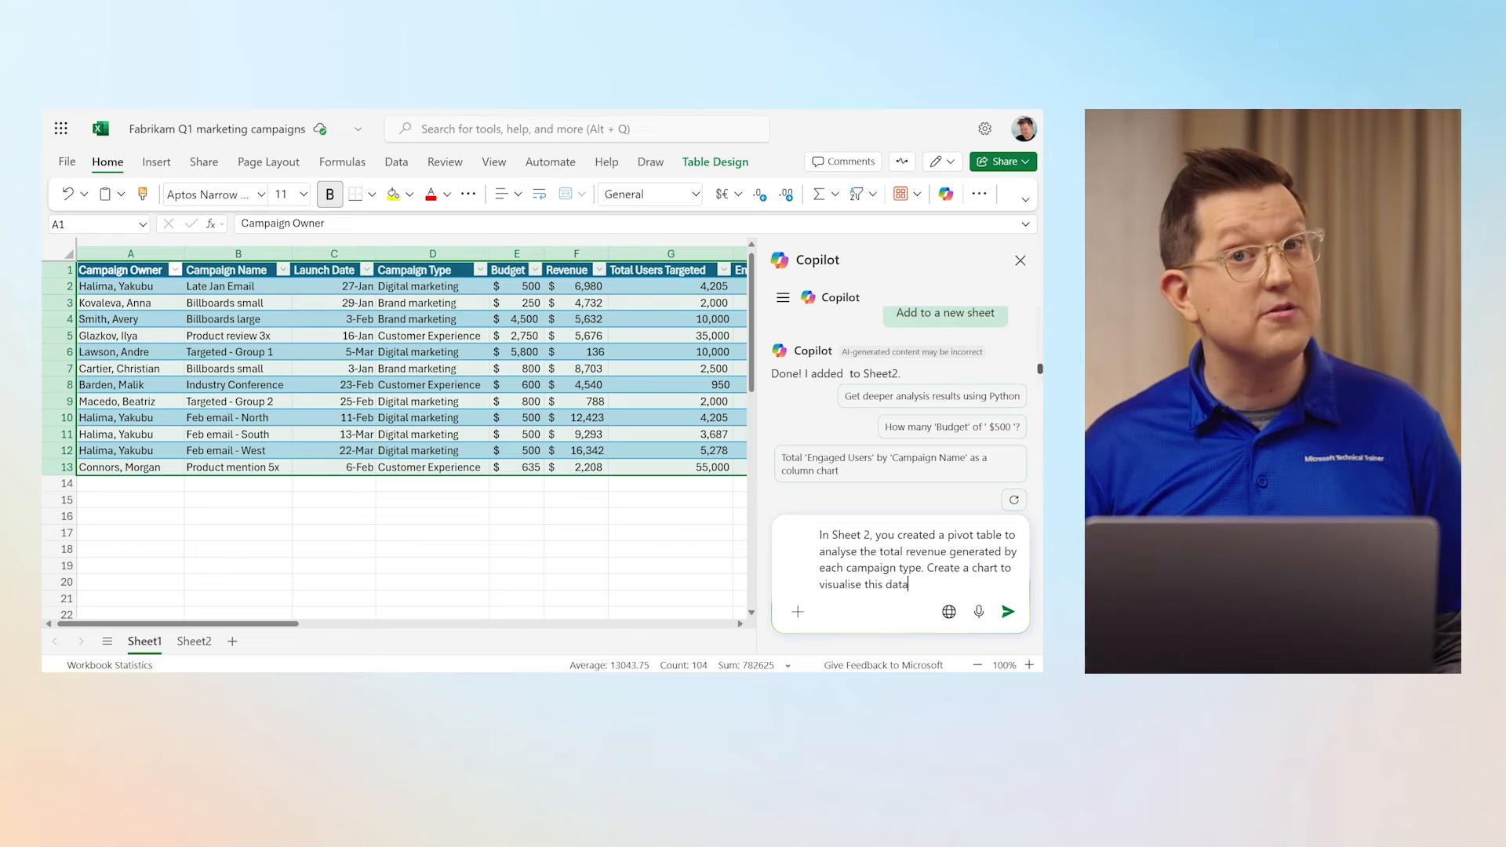
key("Return")
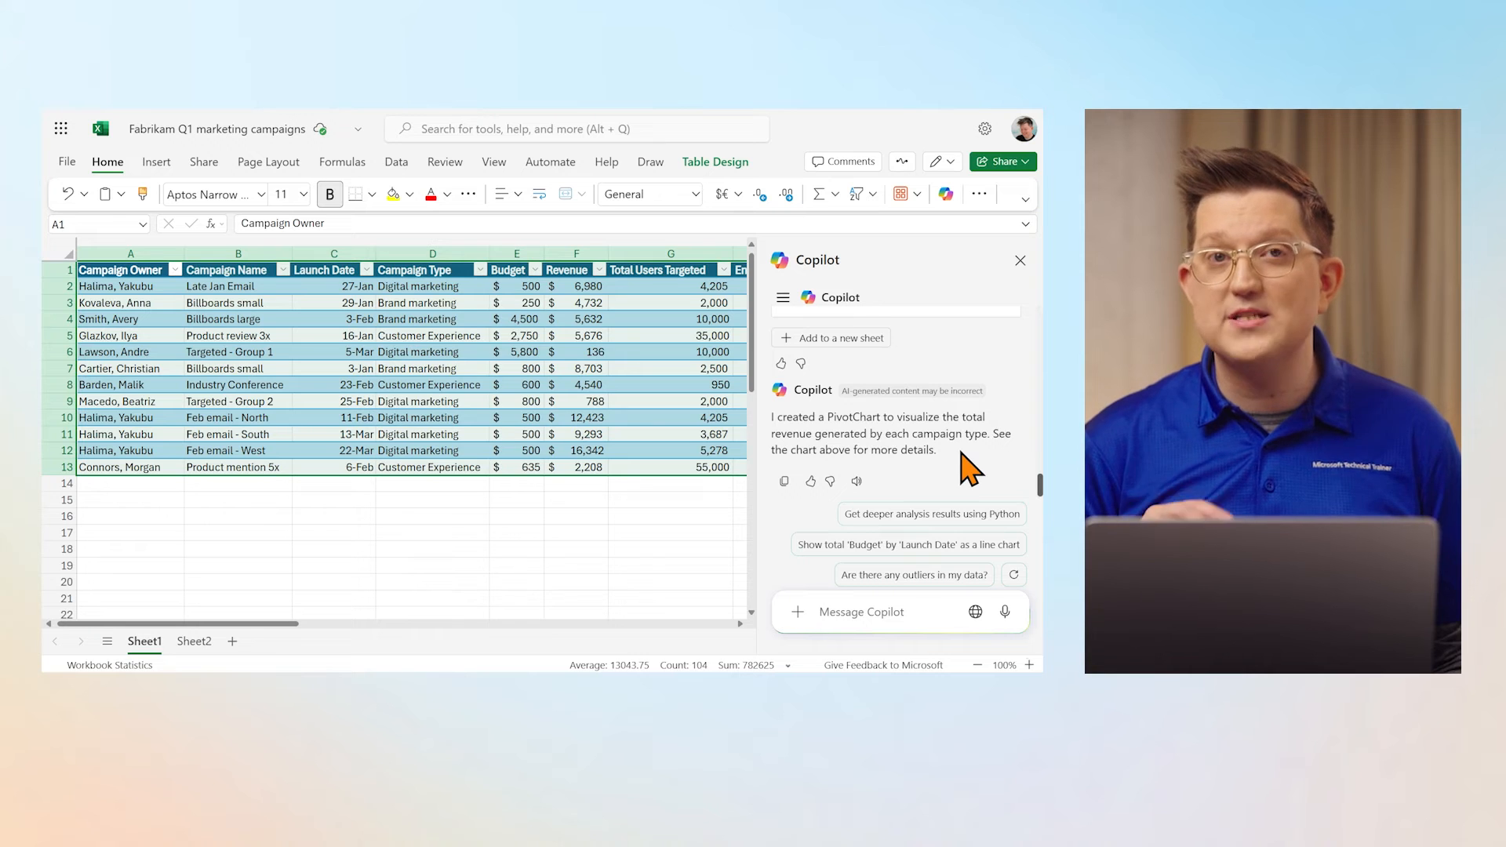
Examine the chart of revenue by campaign type in Copilot's reply, including its analysed data range and description
scroll(970, 468, "up", 4)
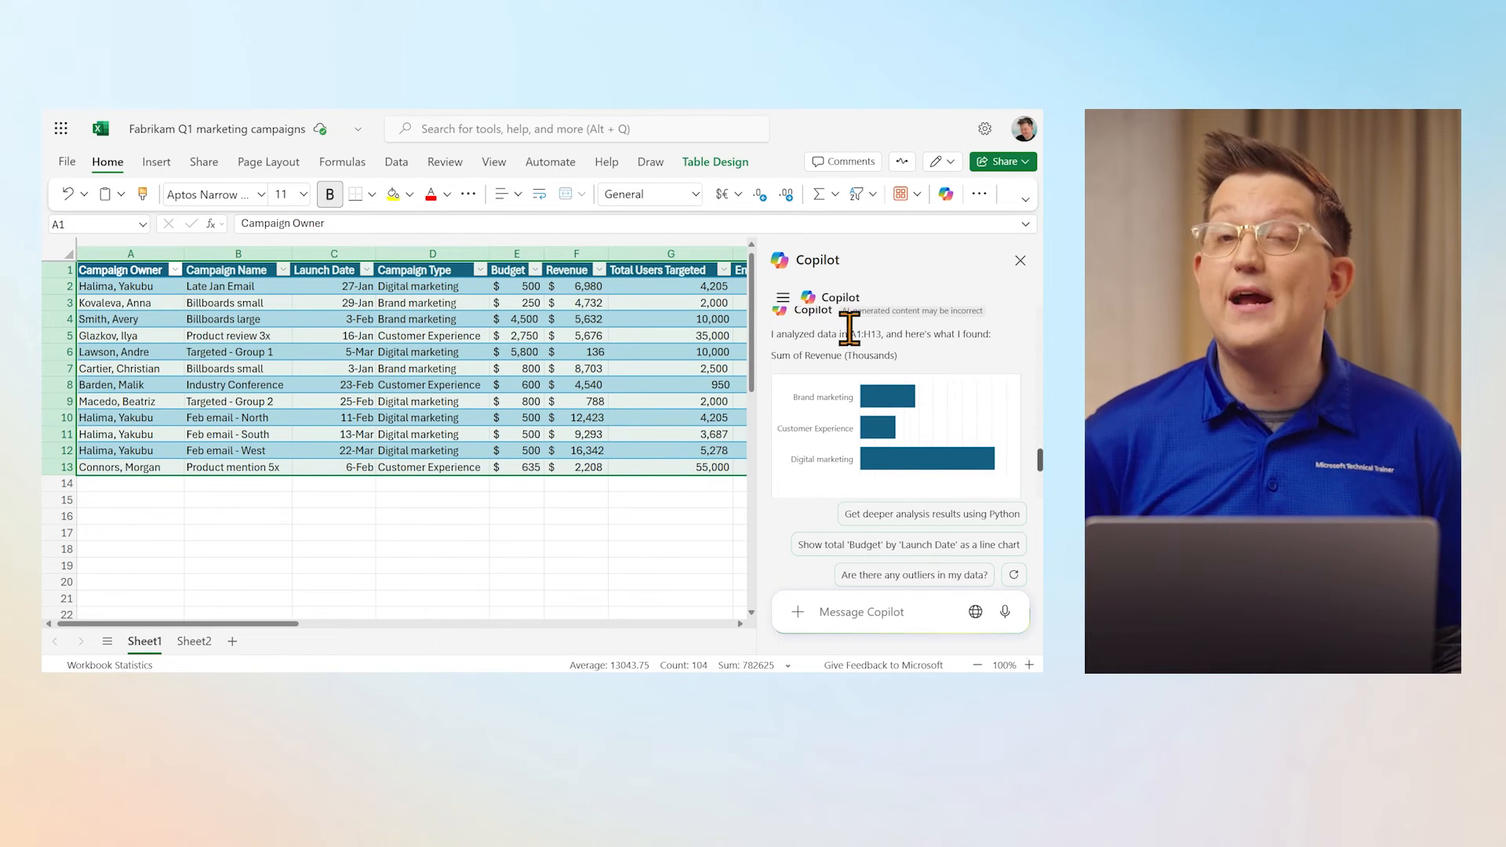
left_click_drag(850, 334, 911, 334)
left_click(978, 353)
scroll(977, 355, "down", 2)
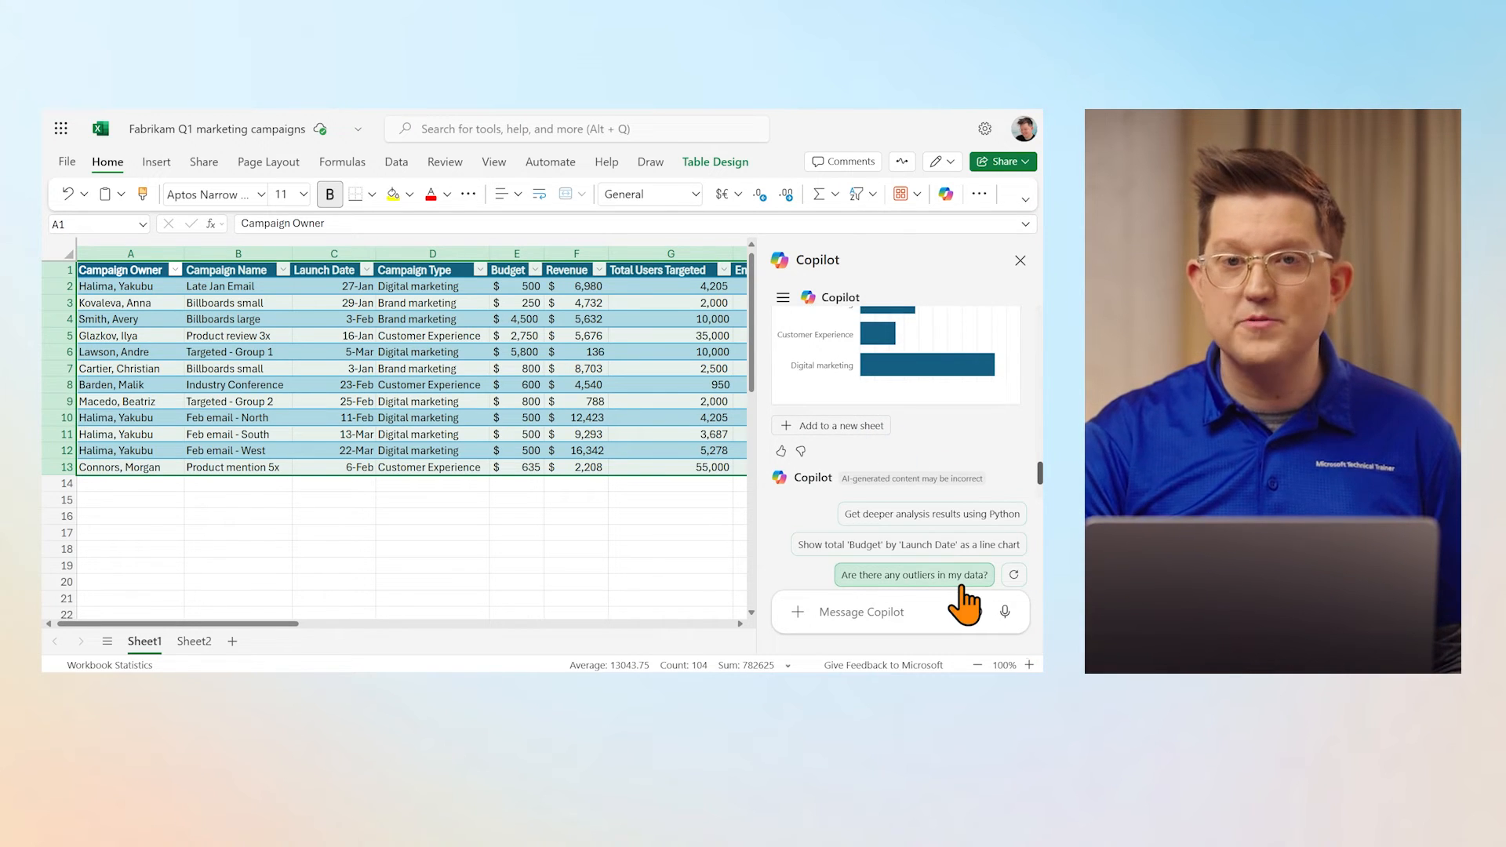
scroll(939, 427, "down", 1)
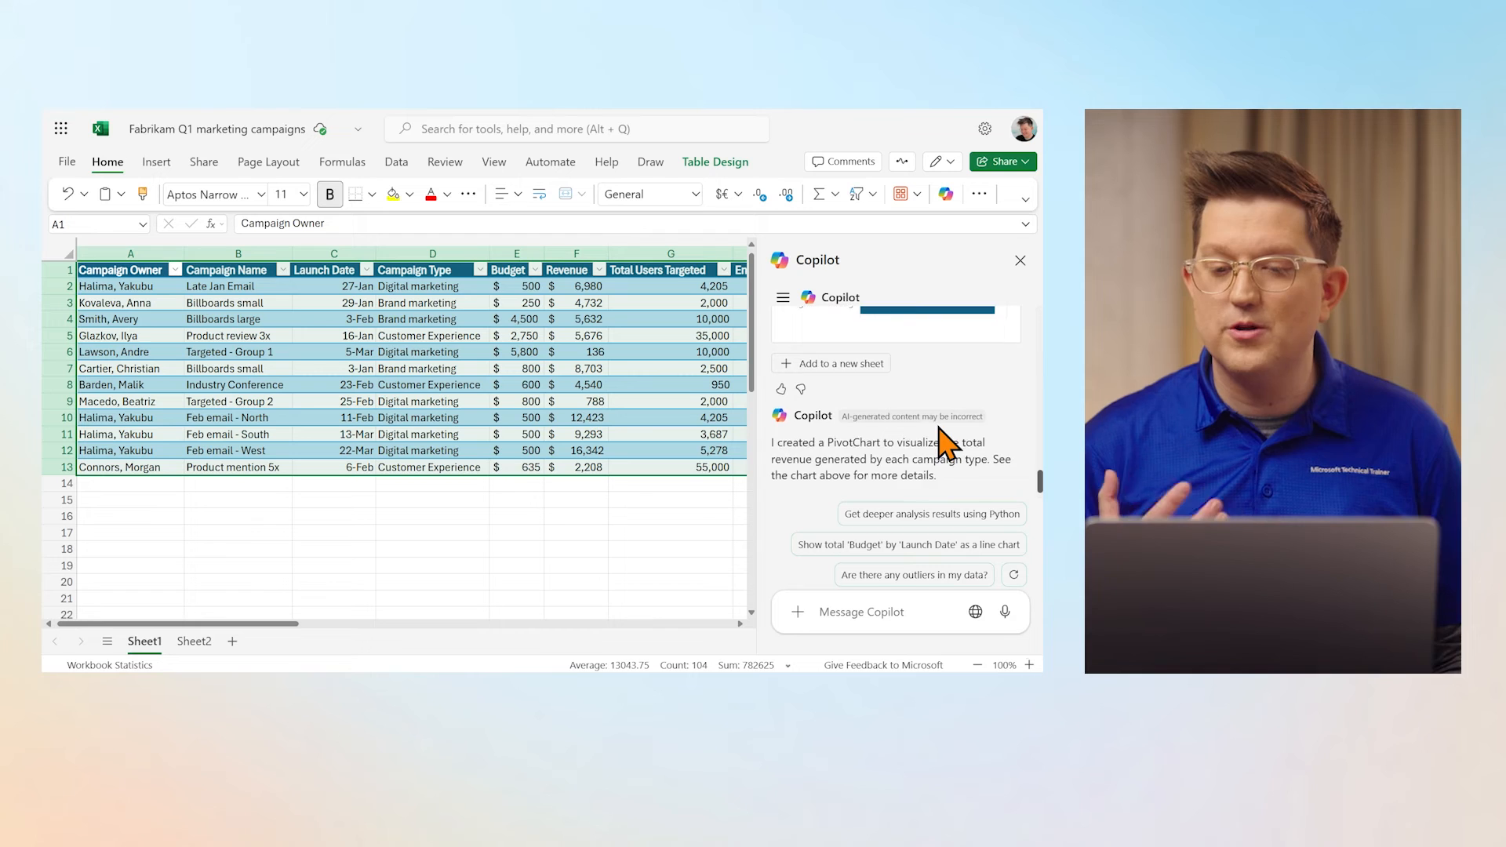
scroll(939, 428, "up", 3)
scroll(941, 441, "down", 3)
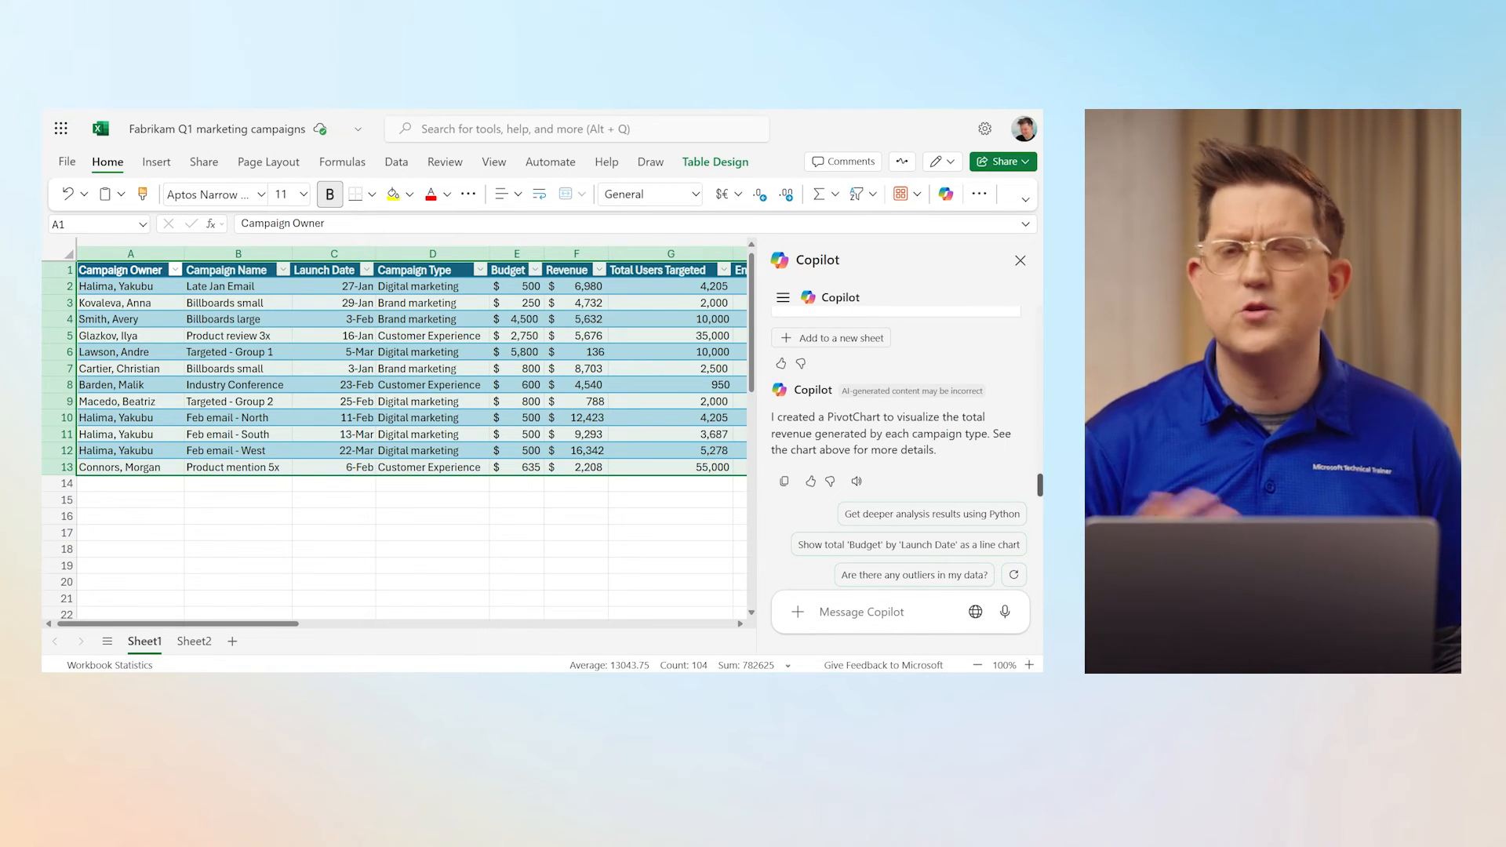
Ask Copilot to calculate the ROI for each campaign
left_click(887, 612)
type("Ca")
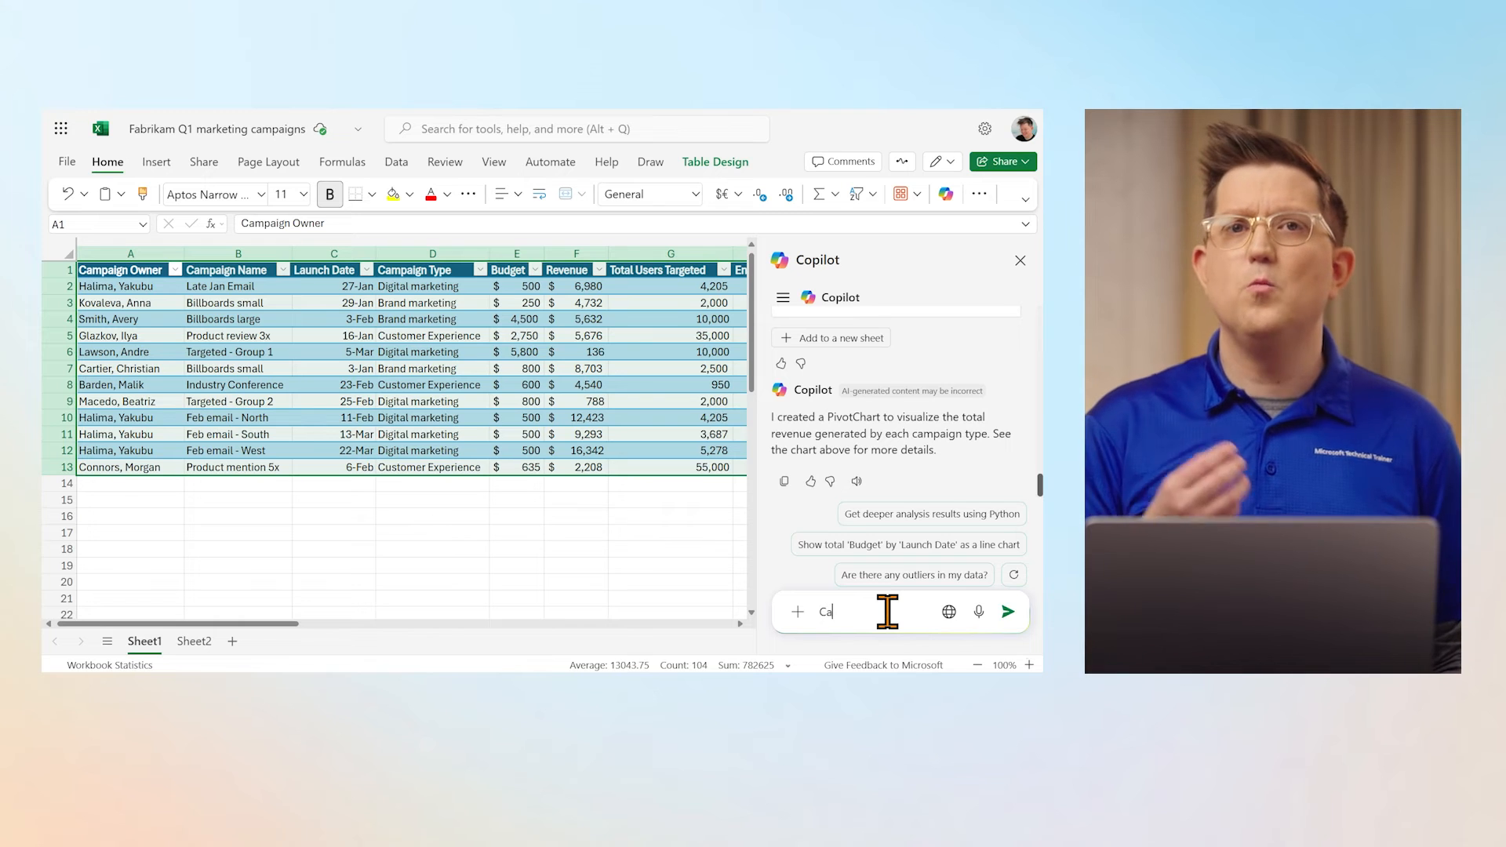
type("lculate the ROI for each campaign")
key("Return")
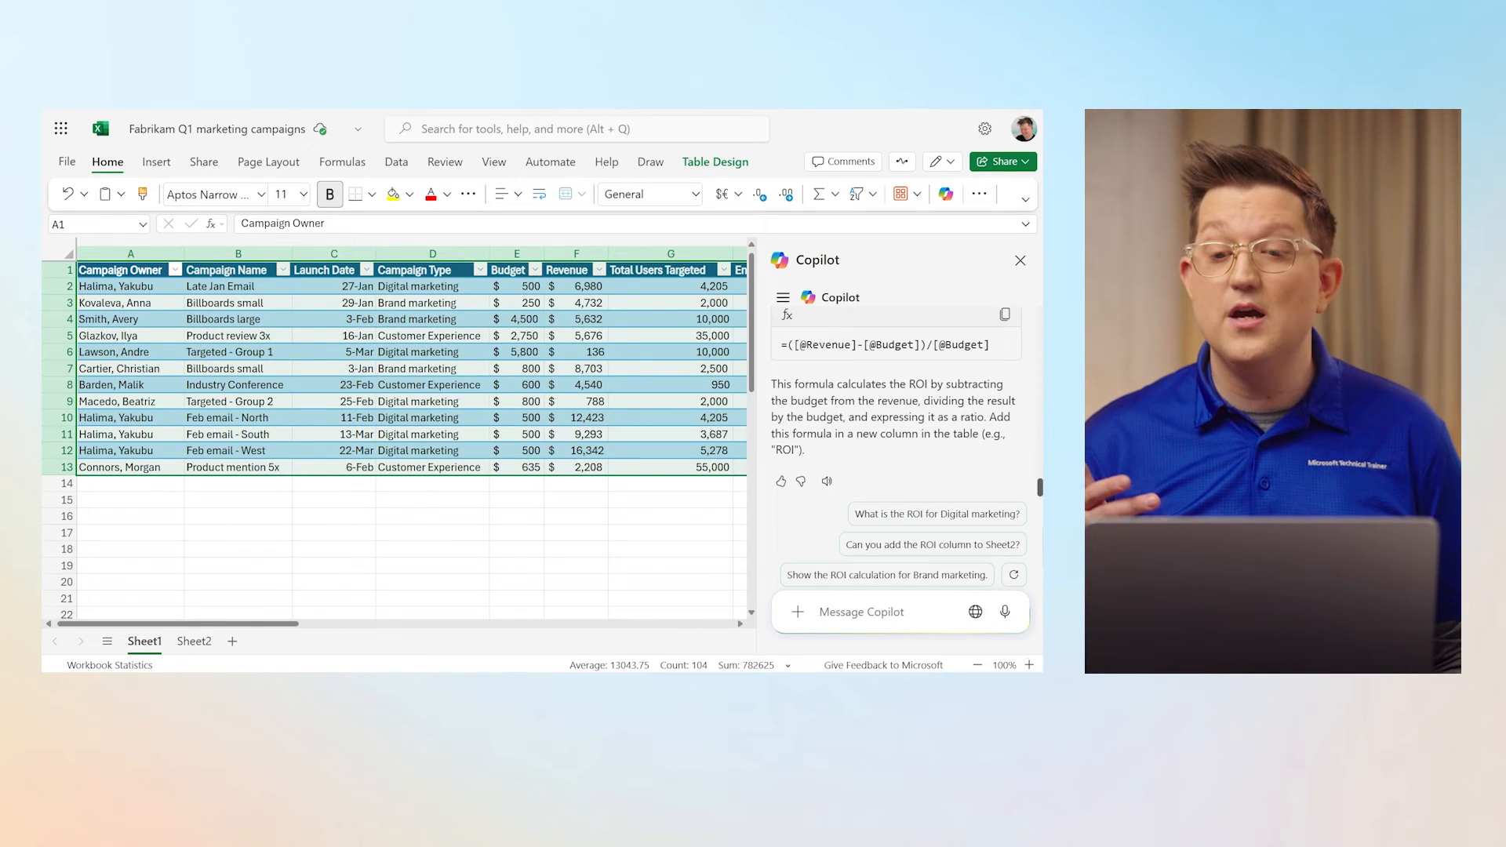
Examine the ROI formula that Copilot suggests and its explanation of the calculation
scroll(931, 476, "up", 1)
scroll(924, 474, "down", 1)
scroll(844, 422, "up", 2)
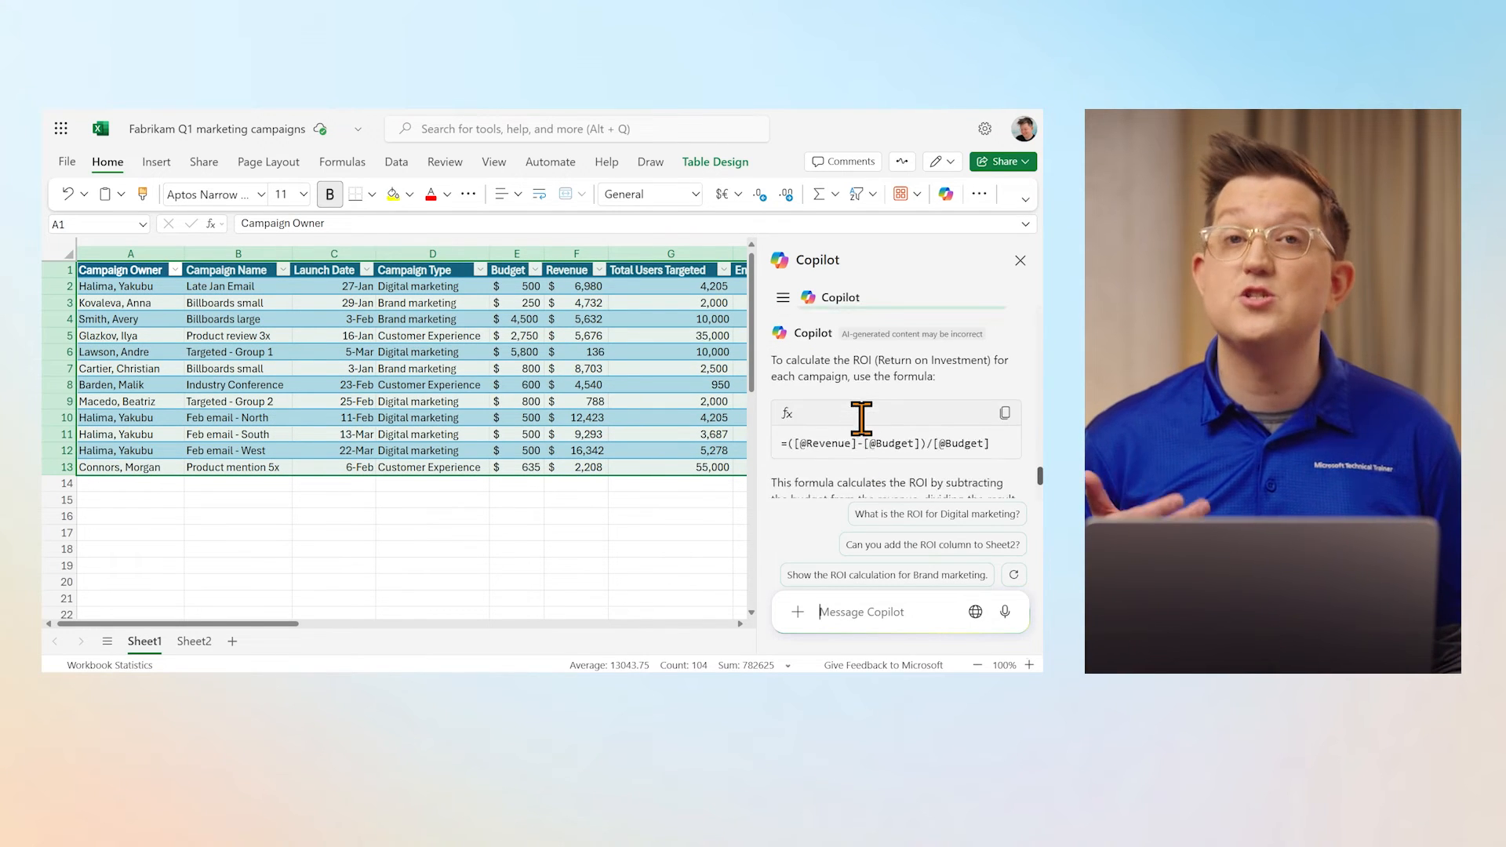
scroll(989, 436, "down", 1)
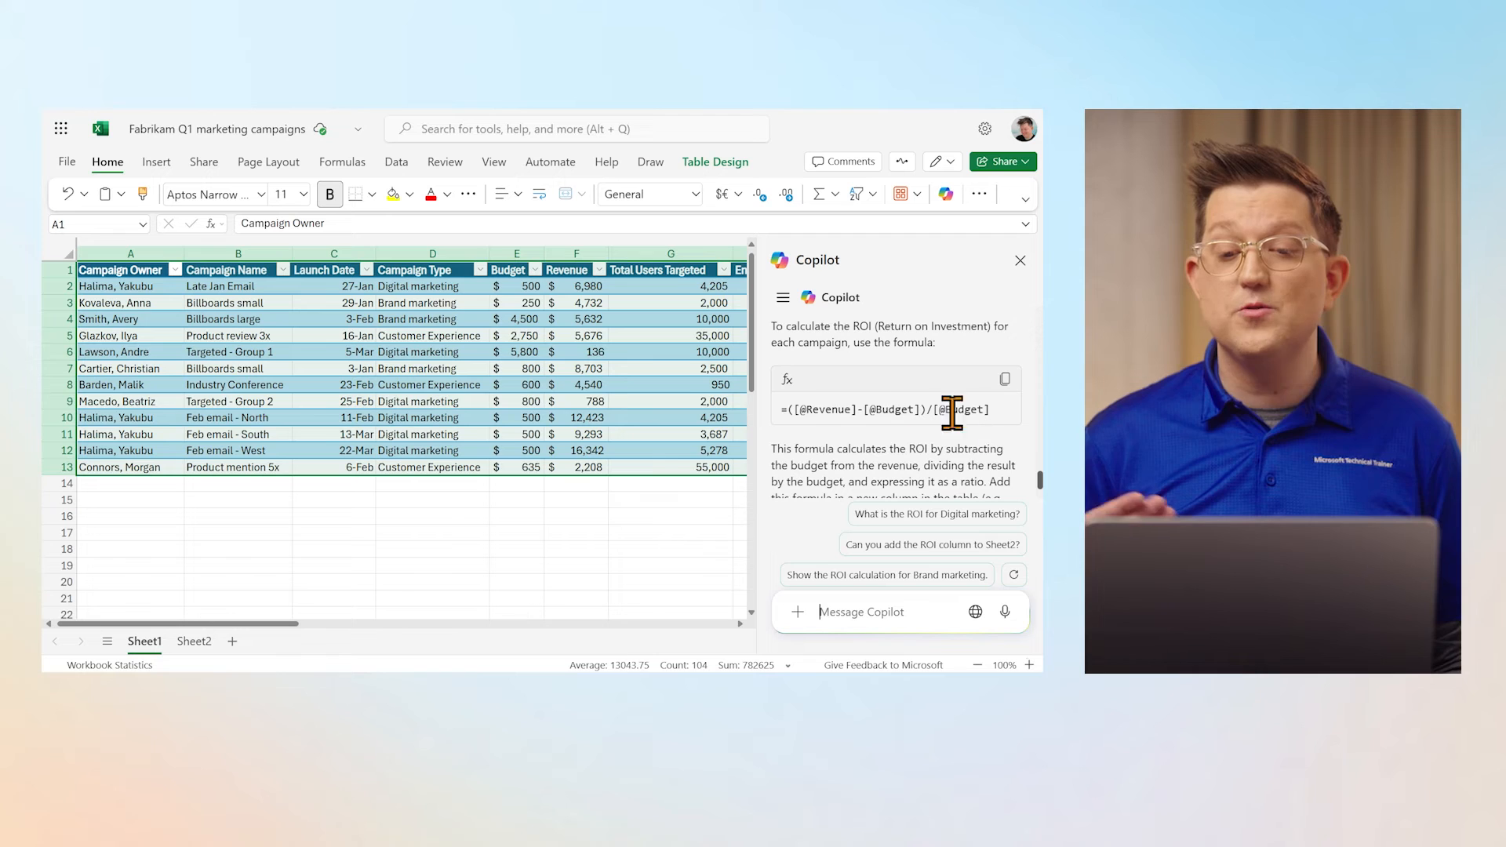
scroll(975, 440, "down", 1)
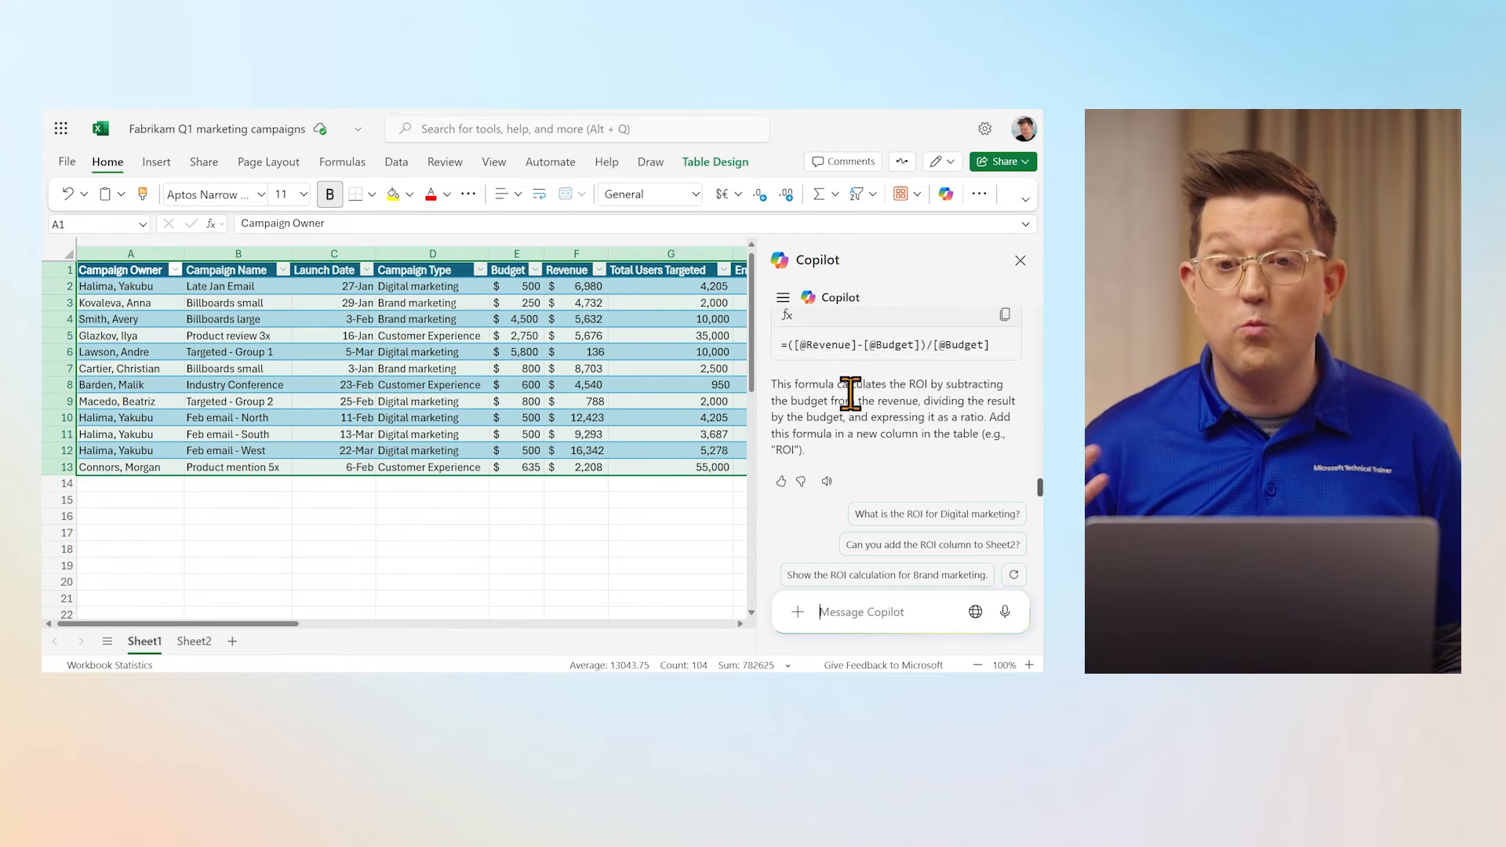
left_click(910, 612)
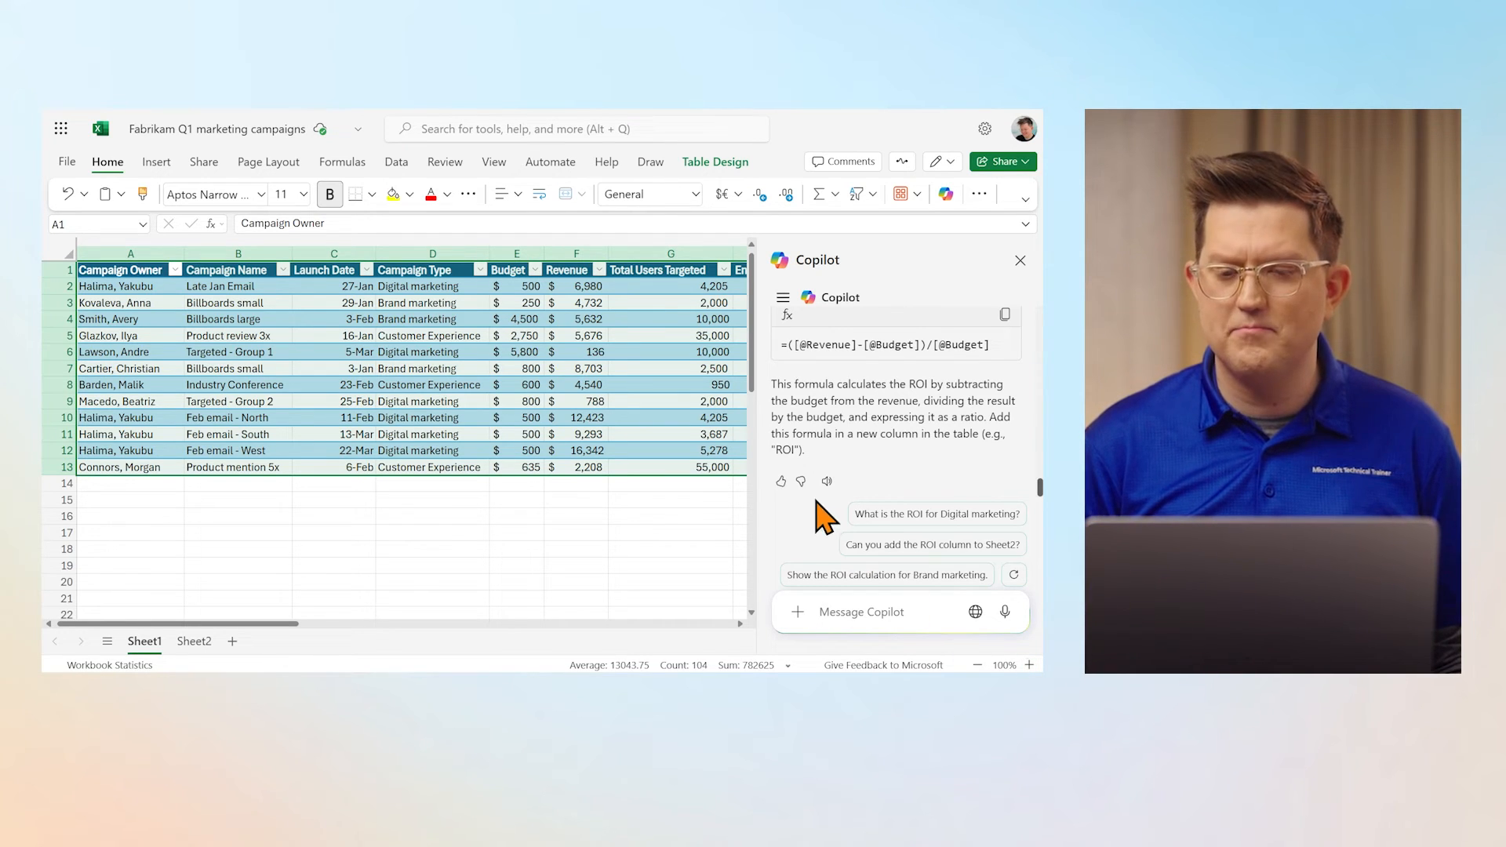
Ask Copilot whether it can insert the suggested ROI formula as a new column for the table
type("Can you insert this as a new col")
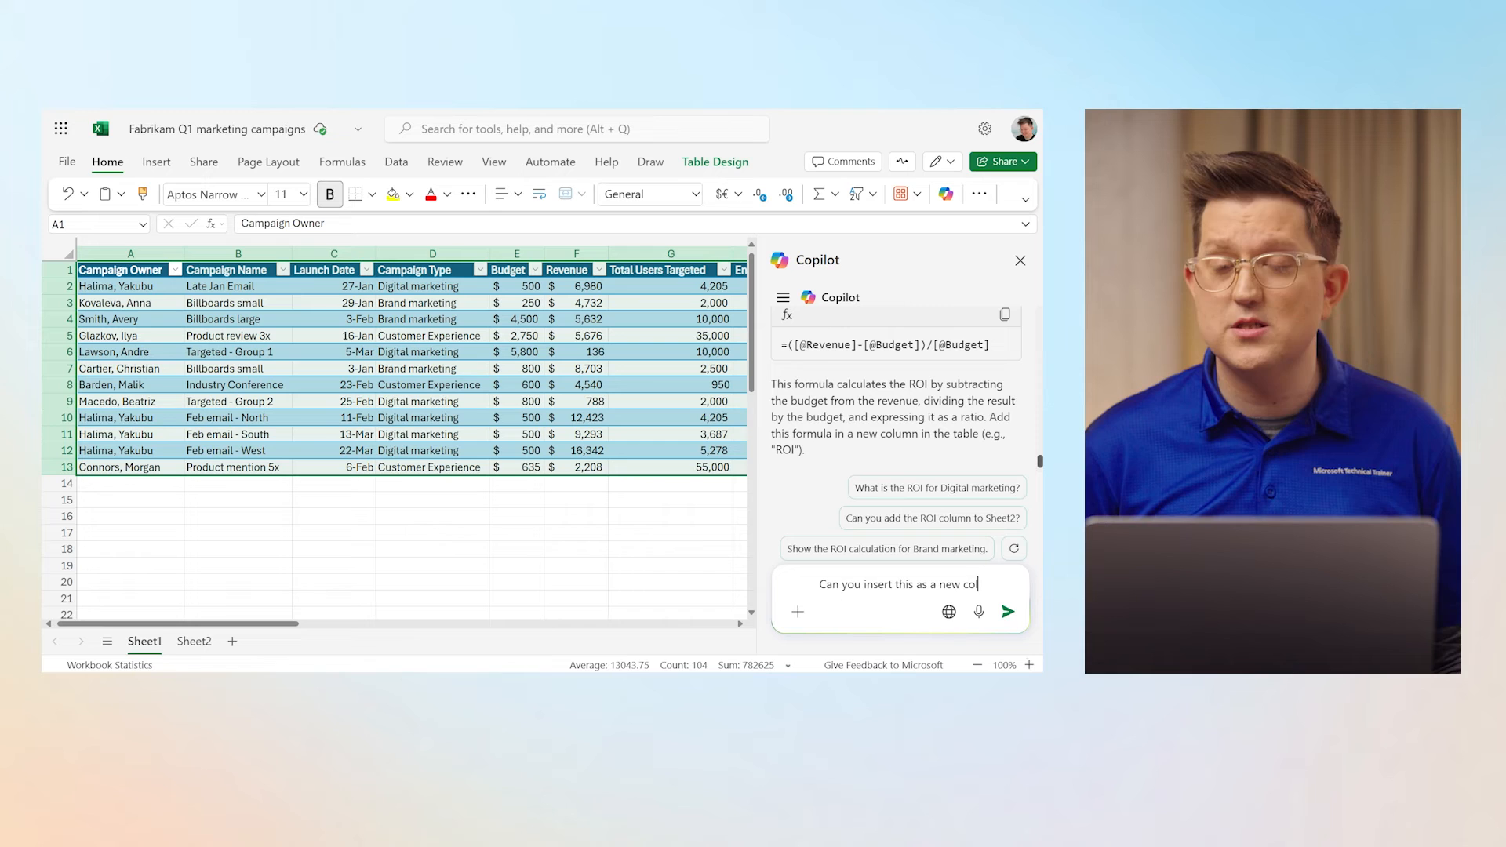
type("umn for the table?")
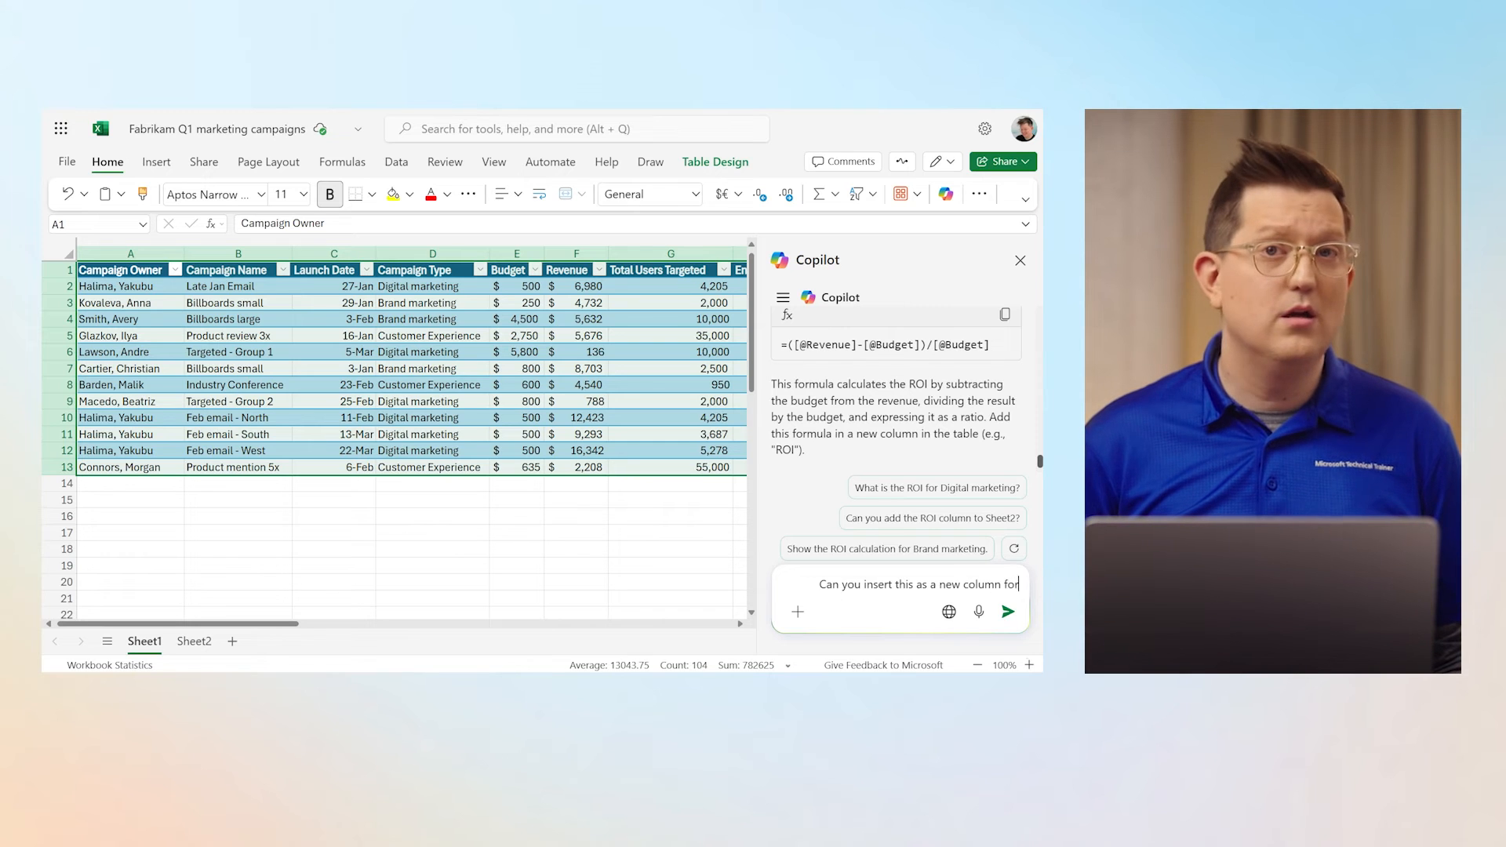
key("Return")
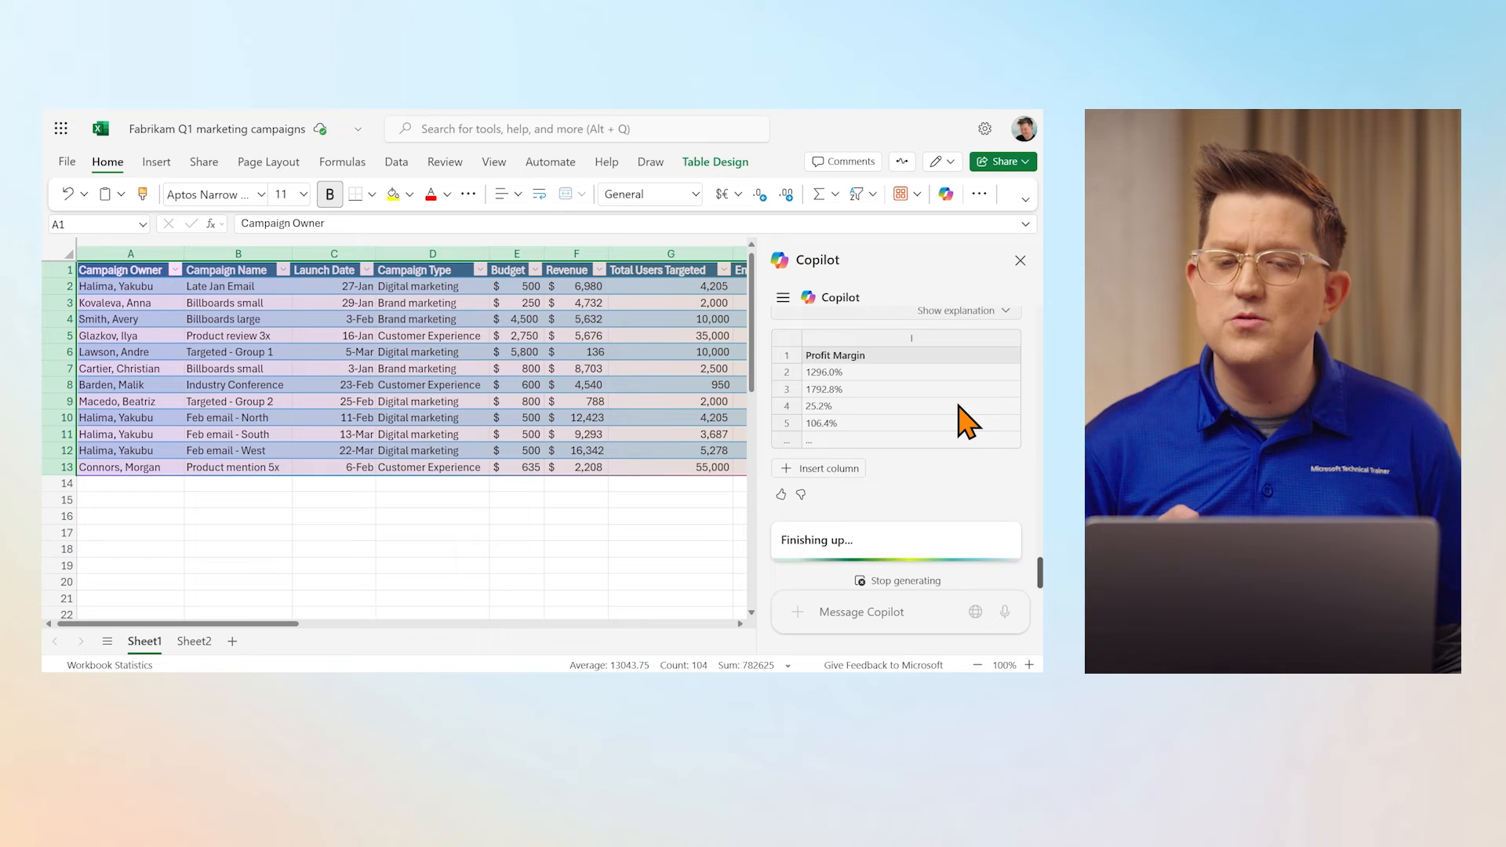
Examine Copilot's suggested Profit Margin column, including its explanation, formula and preview values
scroll(965, 420, "up", 2)
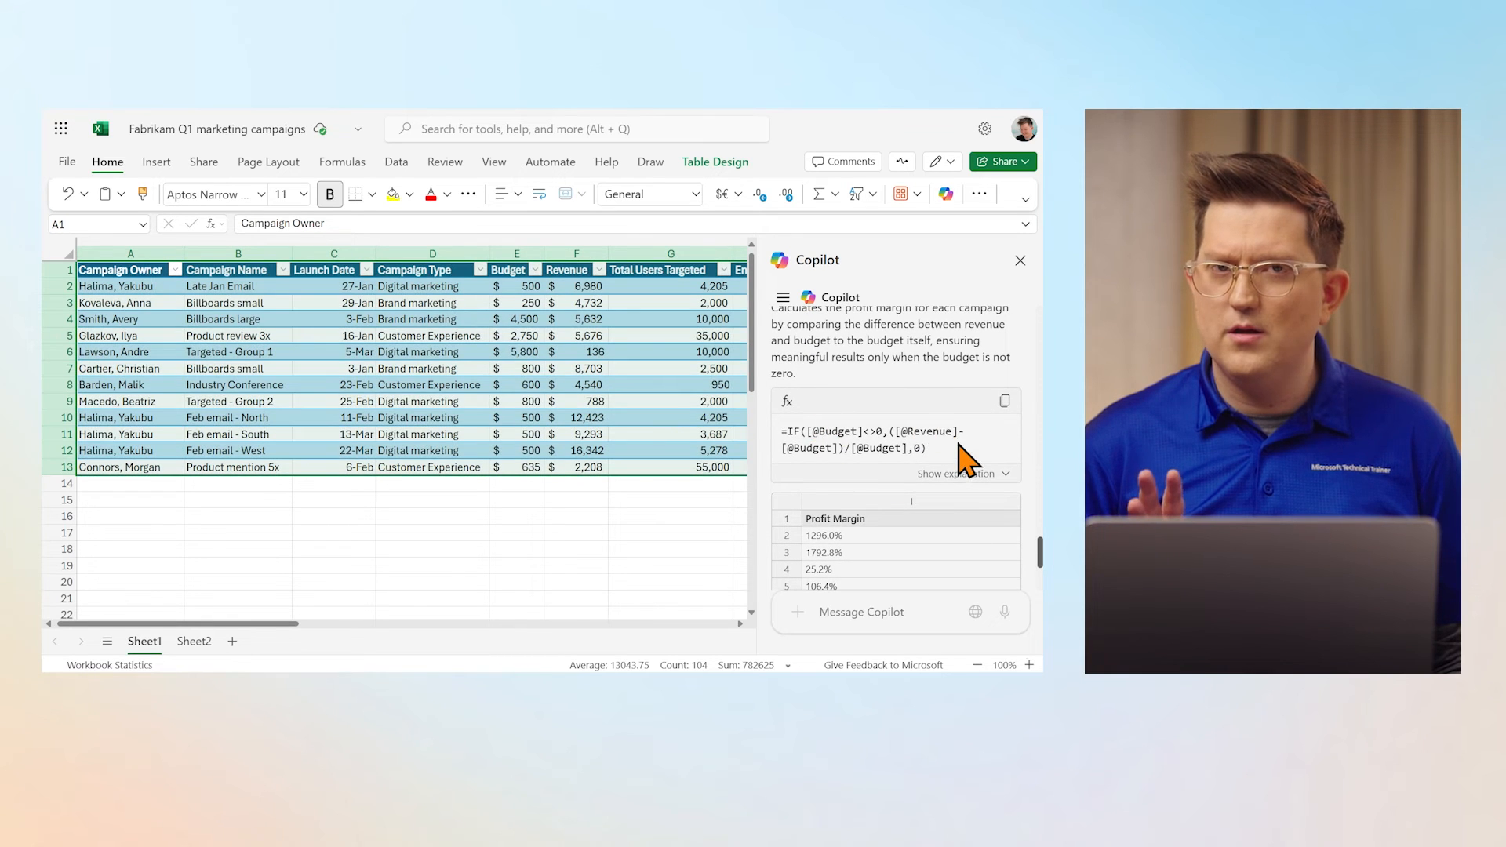
scroll(966, 455, "up", 2)
scroll(891, 412, "up", 5)
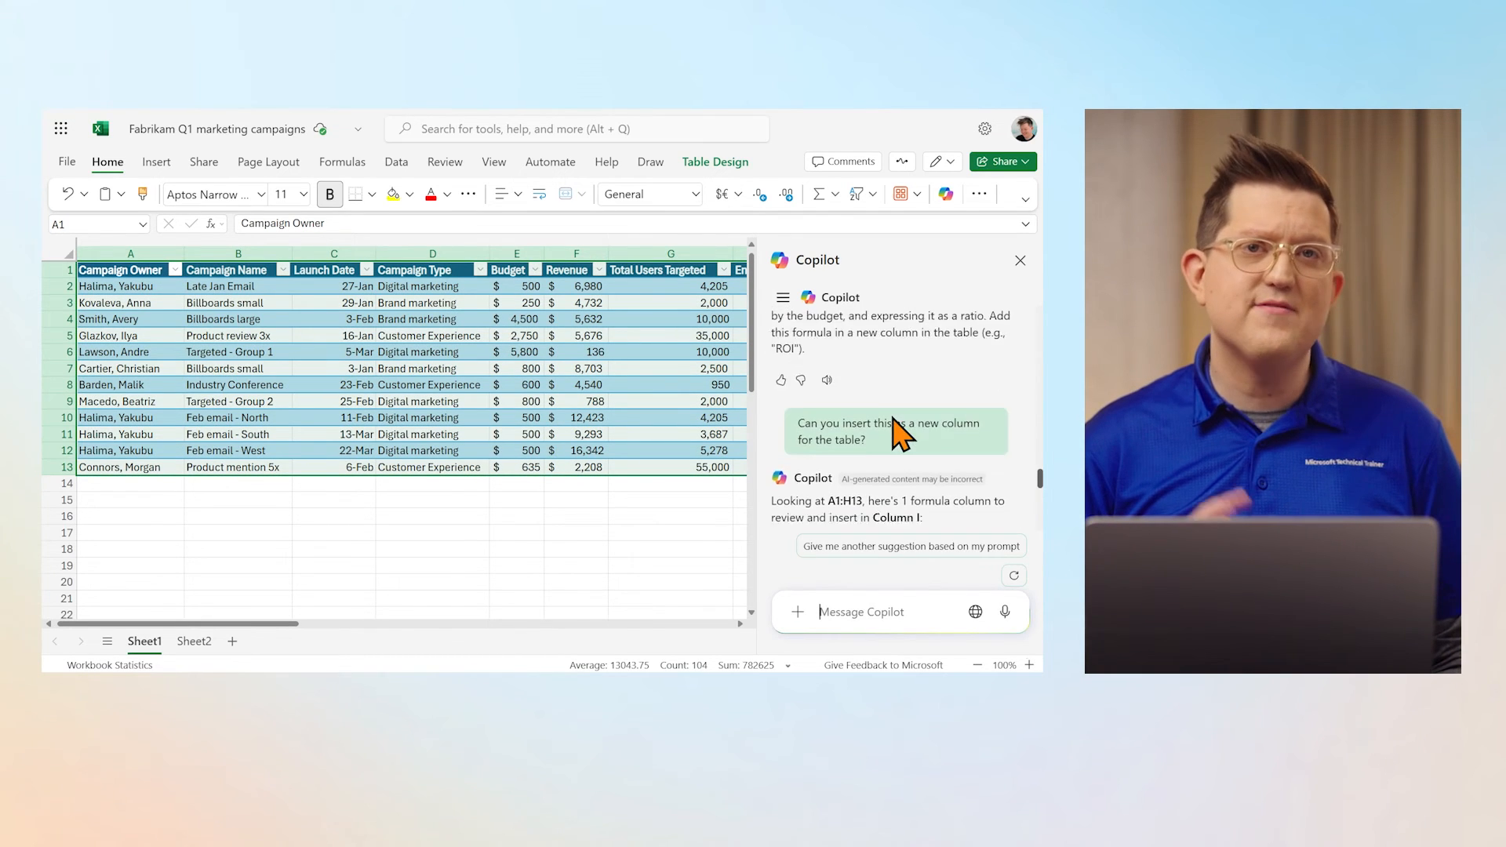
scroll(890, 415, "down", 1)
scroll(866, 486, "down", 1)
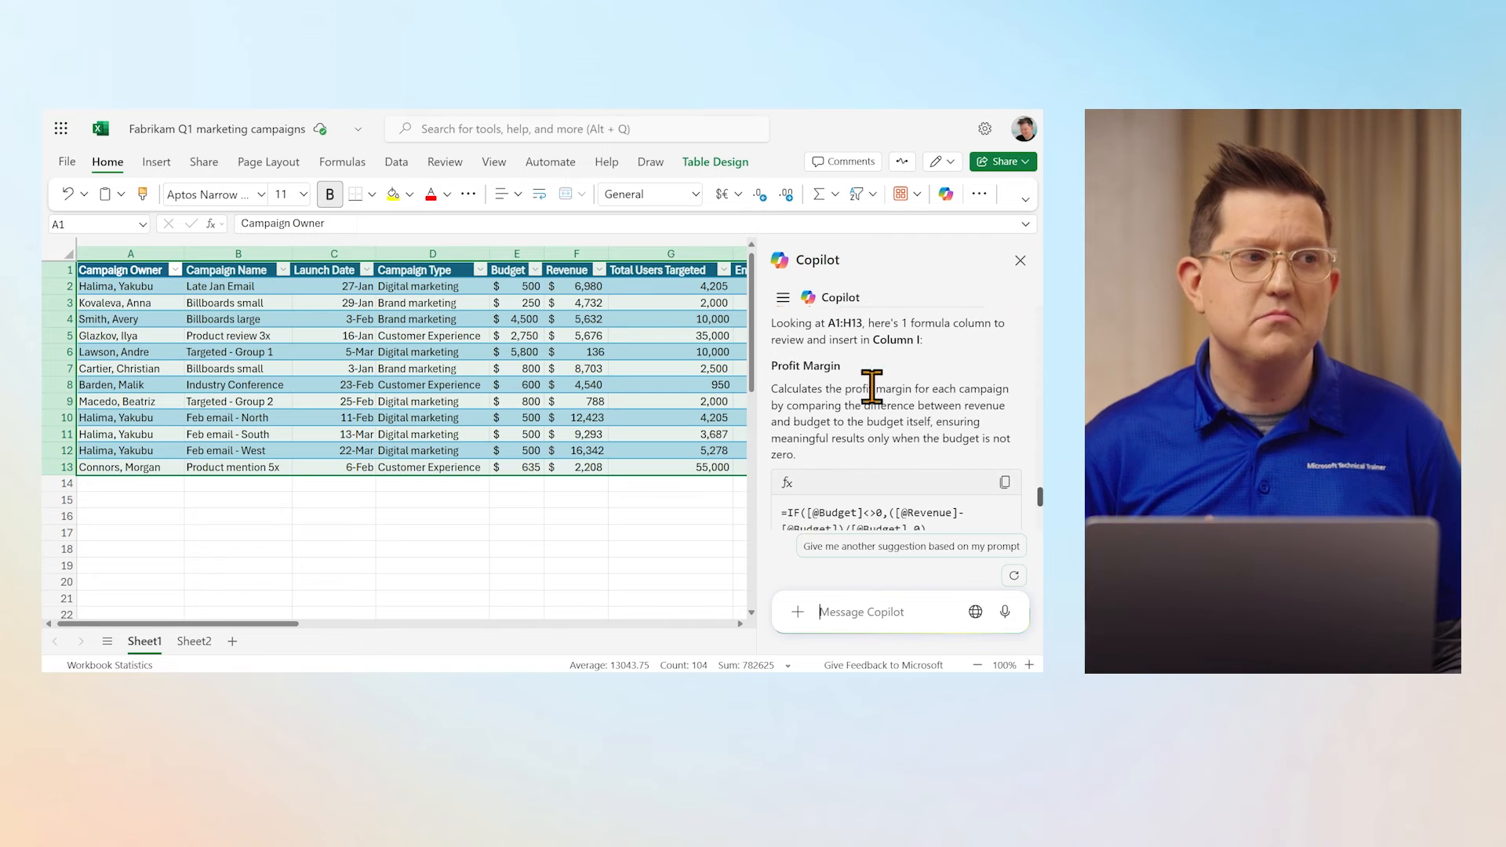
scroll(933, 388, "down", 2)
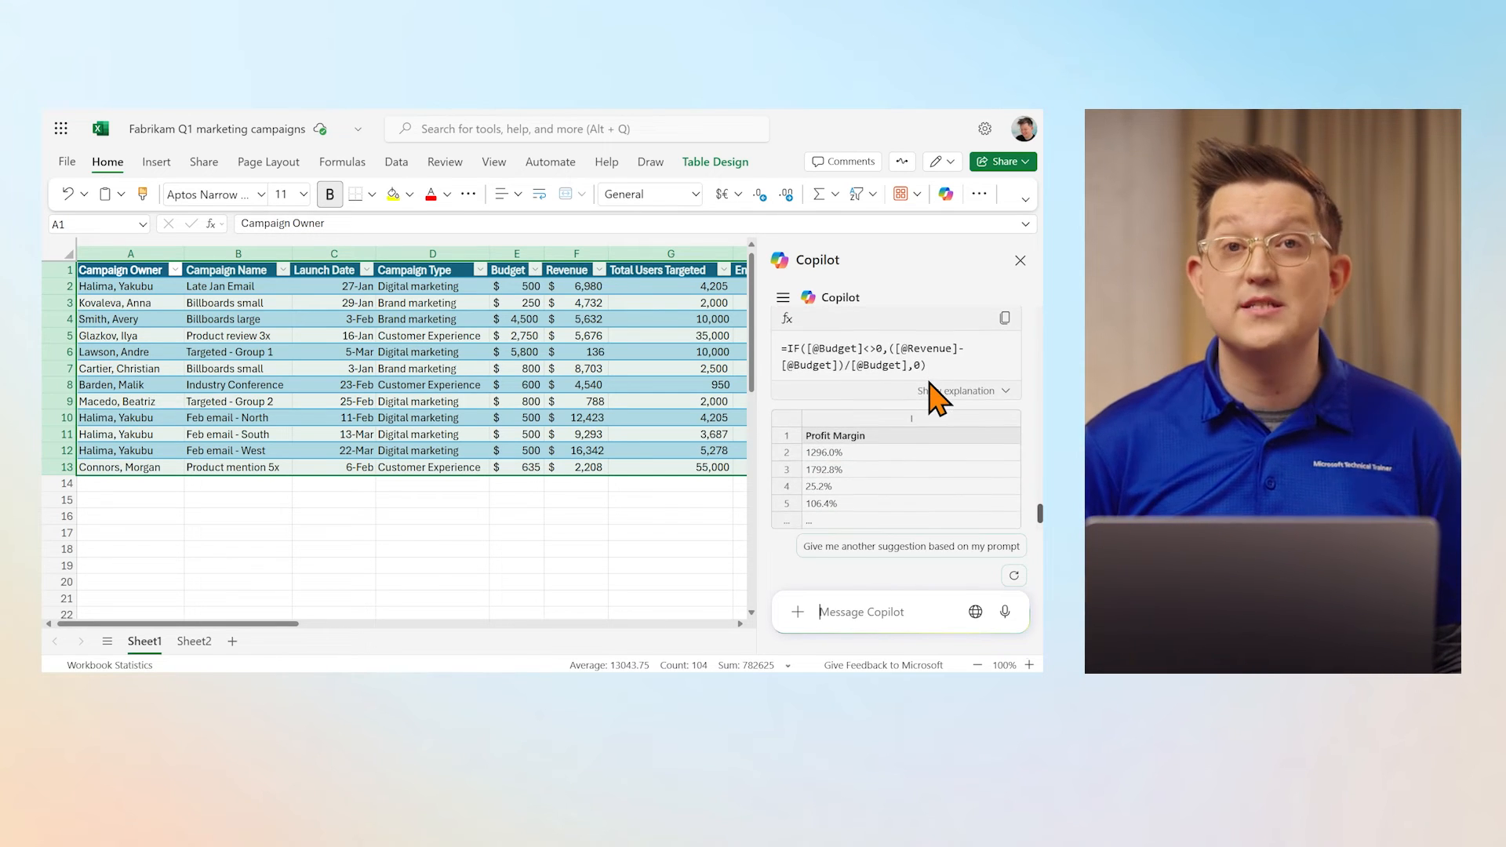
scroll(931, 481, "up", 3)
scroll(933, 499, "up", 5)
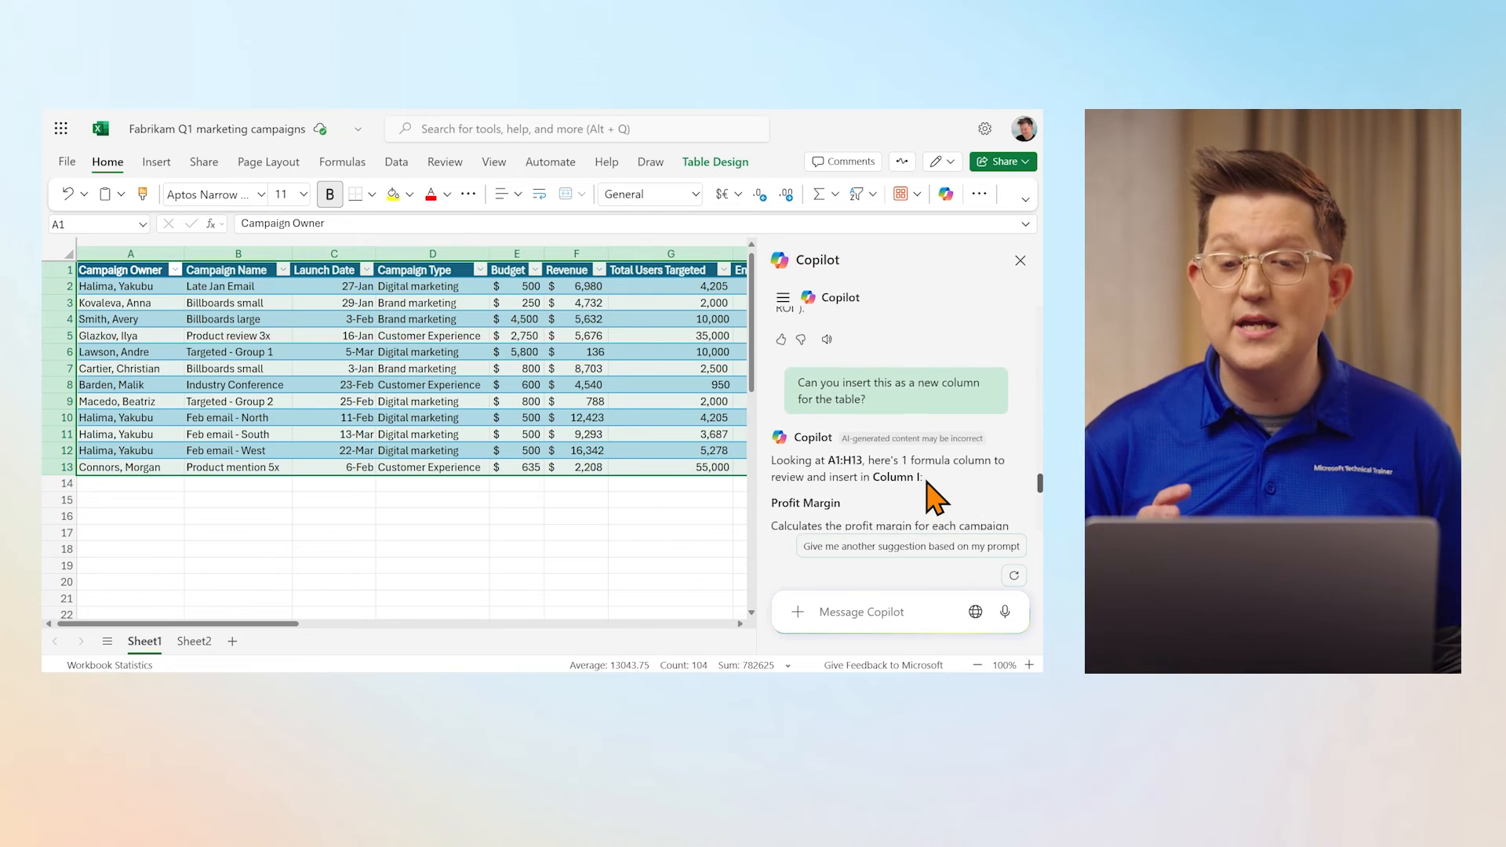
Reuse the earlier ROI prompt, extending it to "Calculate the ROI for each campaign and insert it as a new column in the table", and send it
scroll(933, 500, "up", 4)
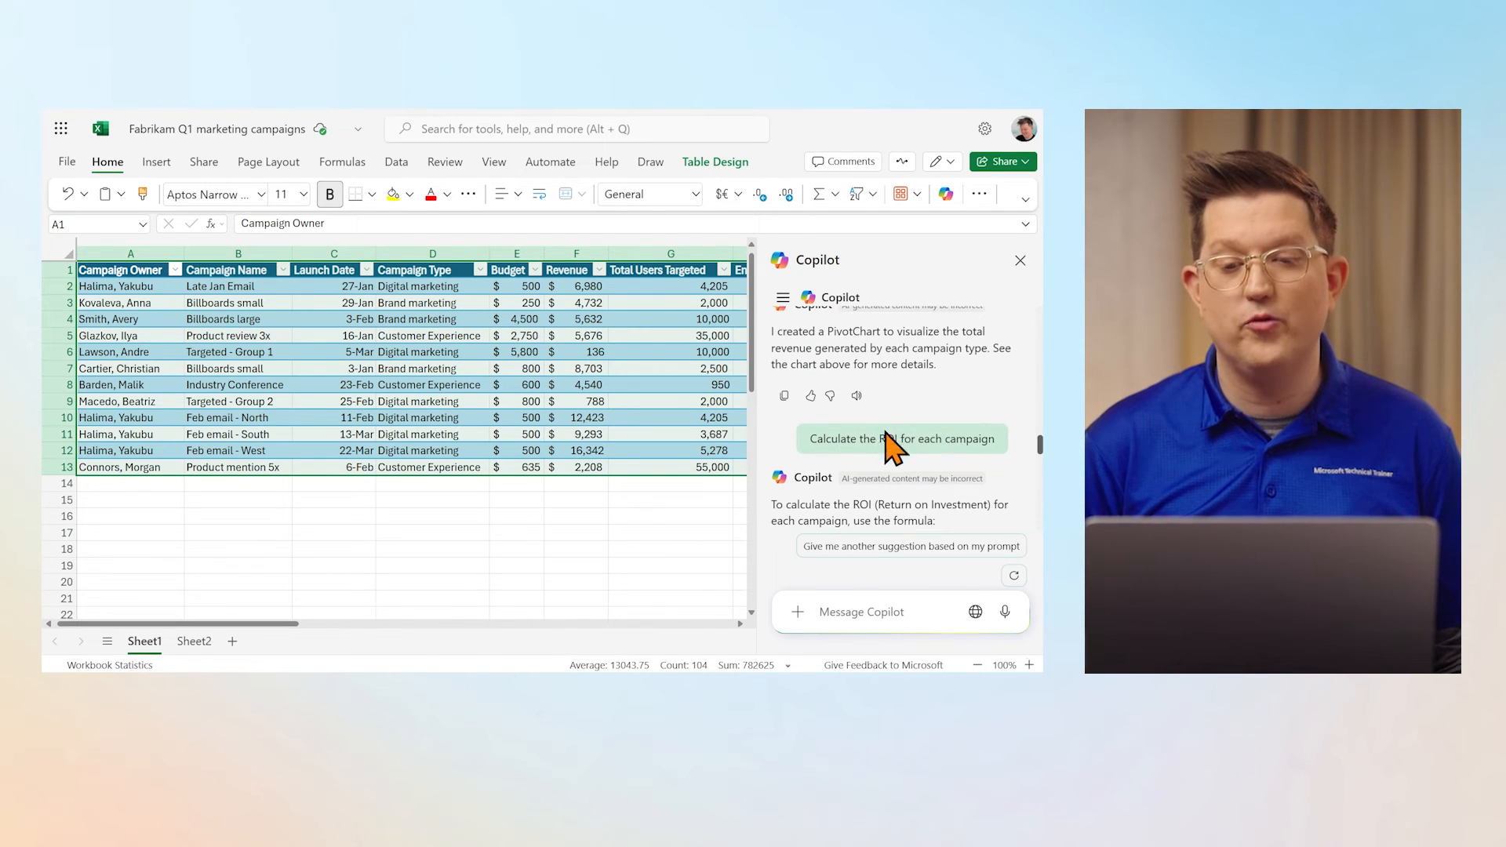
left_click_drag(878, 438, 892, 438)
triple_click(892, 438)
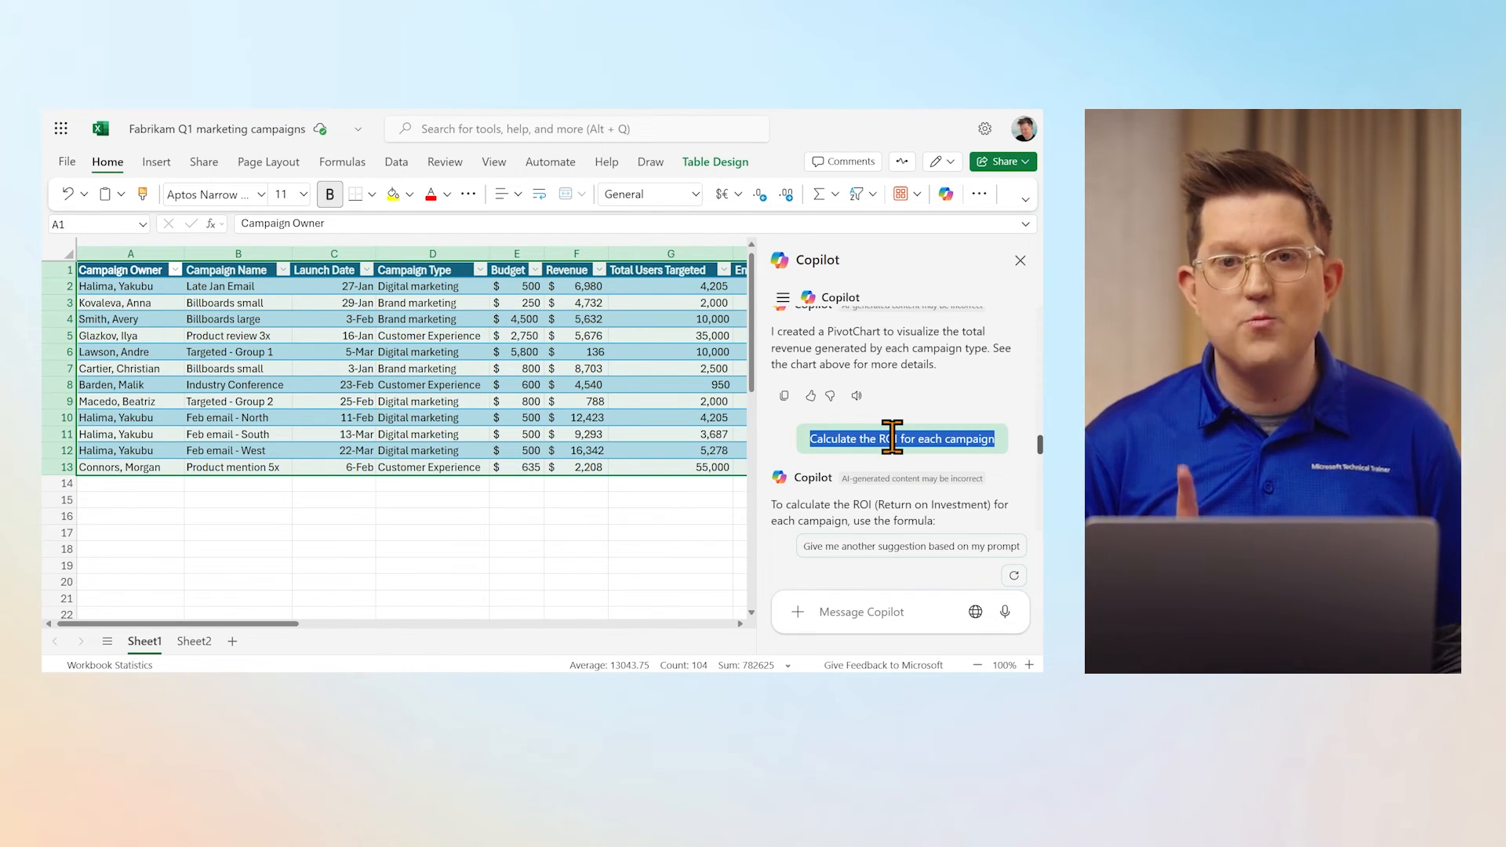
key("ctrl+c")
scroll(891, 437, "down", 3)
left_click(871, 612)
key("ctrl+v")
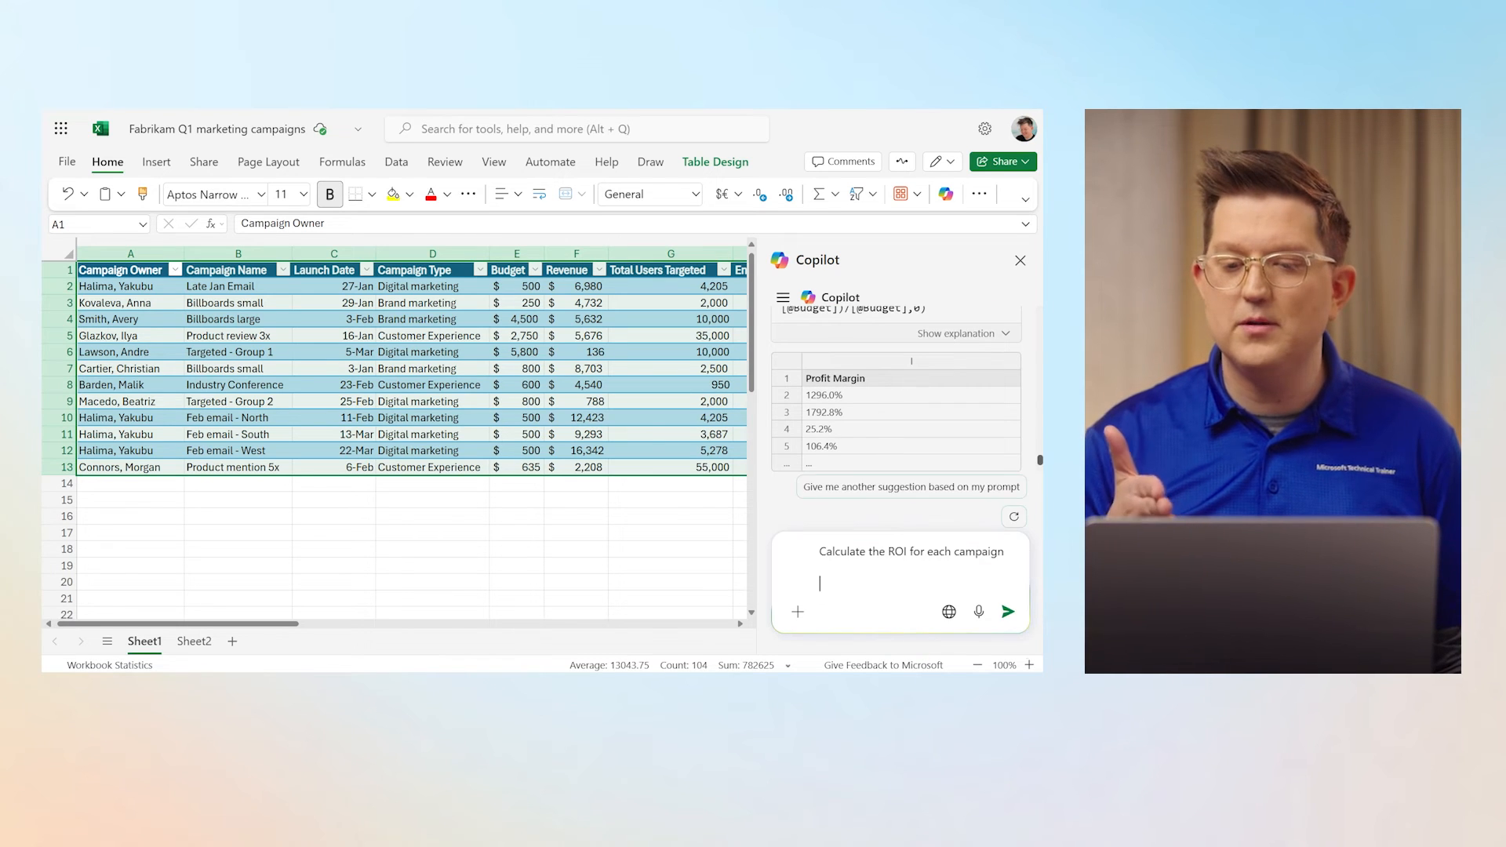
key("BackSpace")
type("and in")
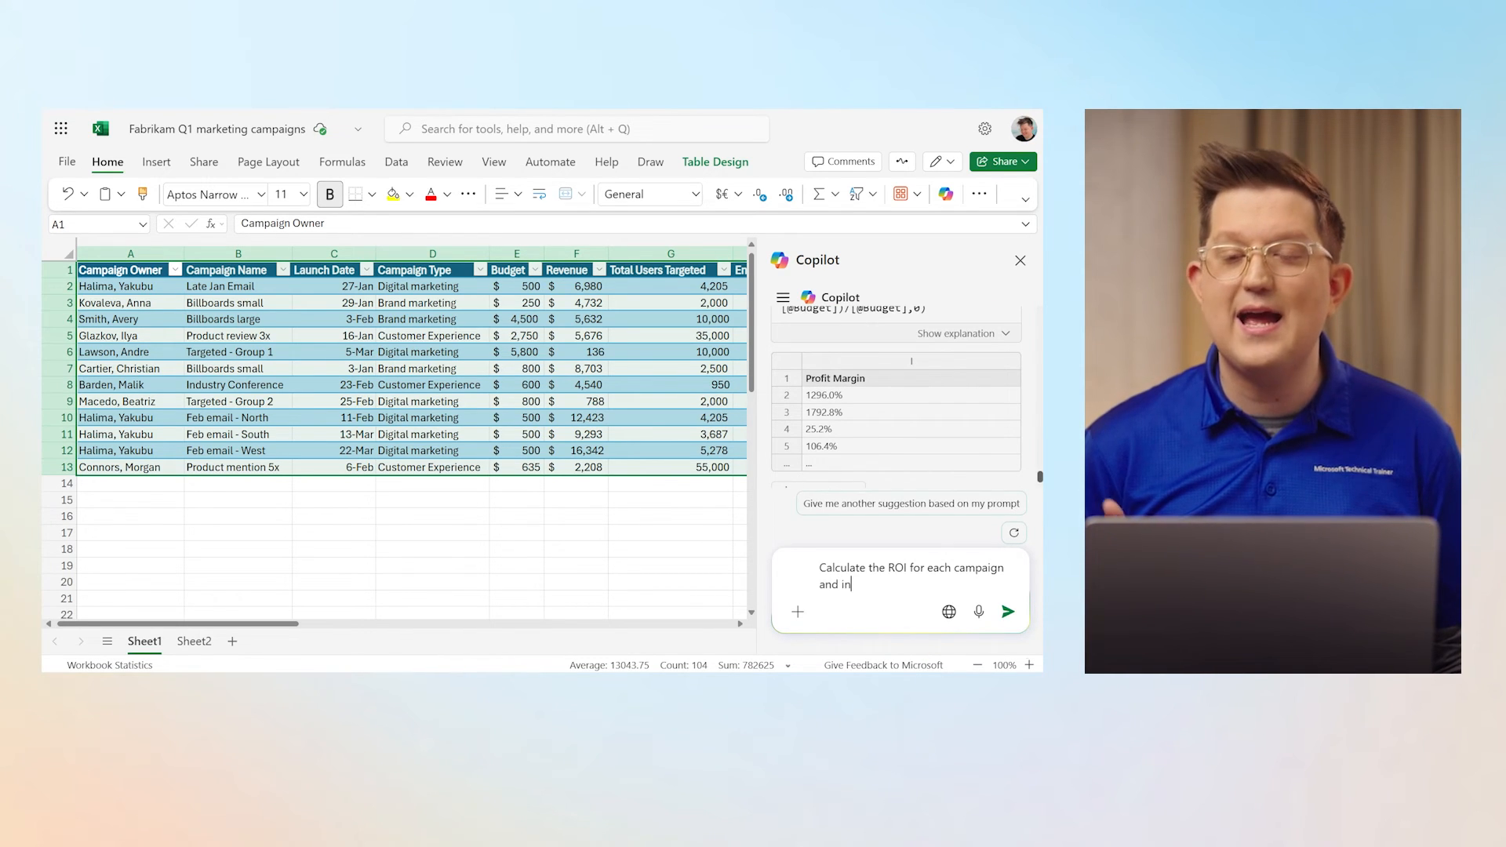
type("sert it as a new")
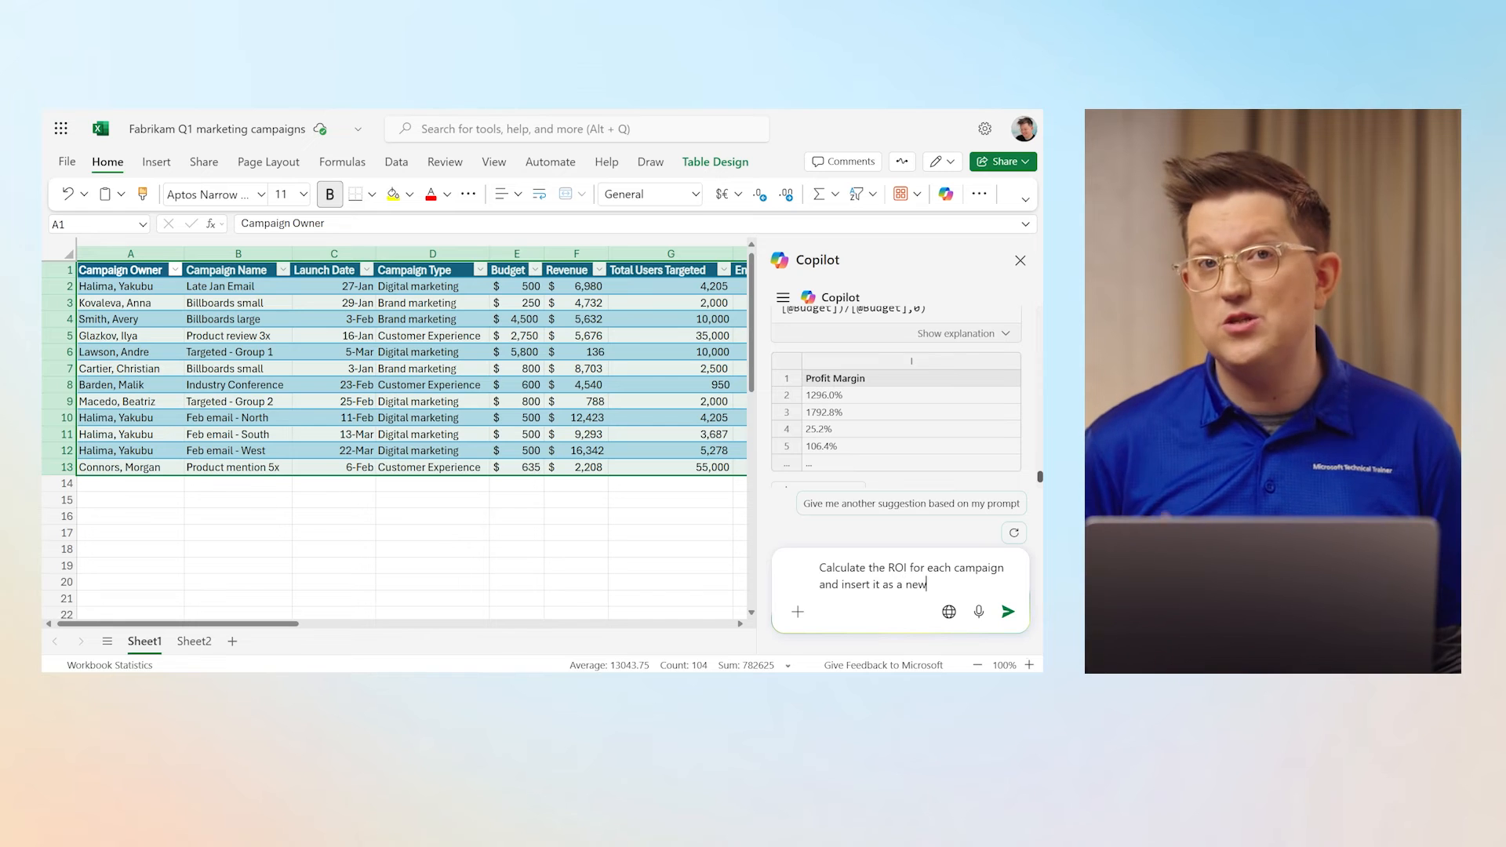
type(" column in the table")
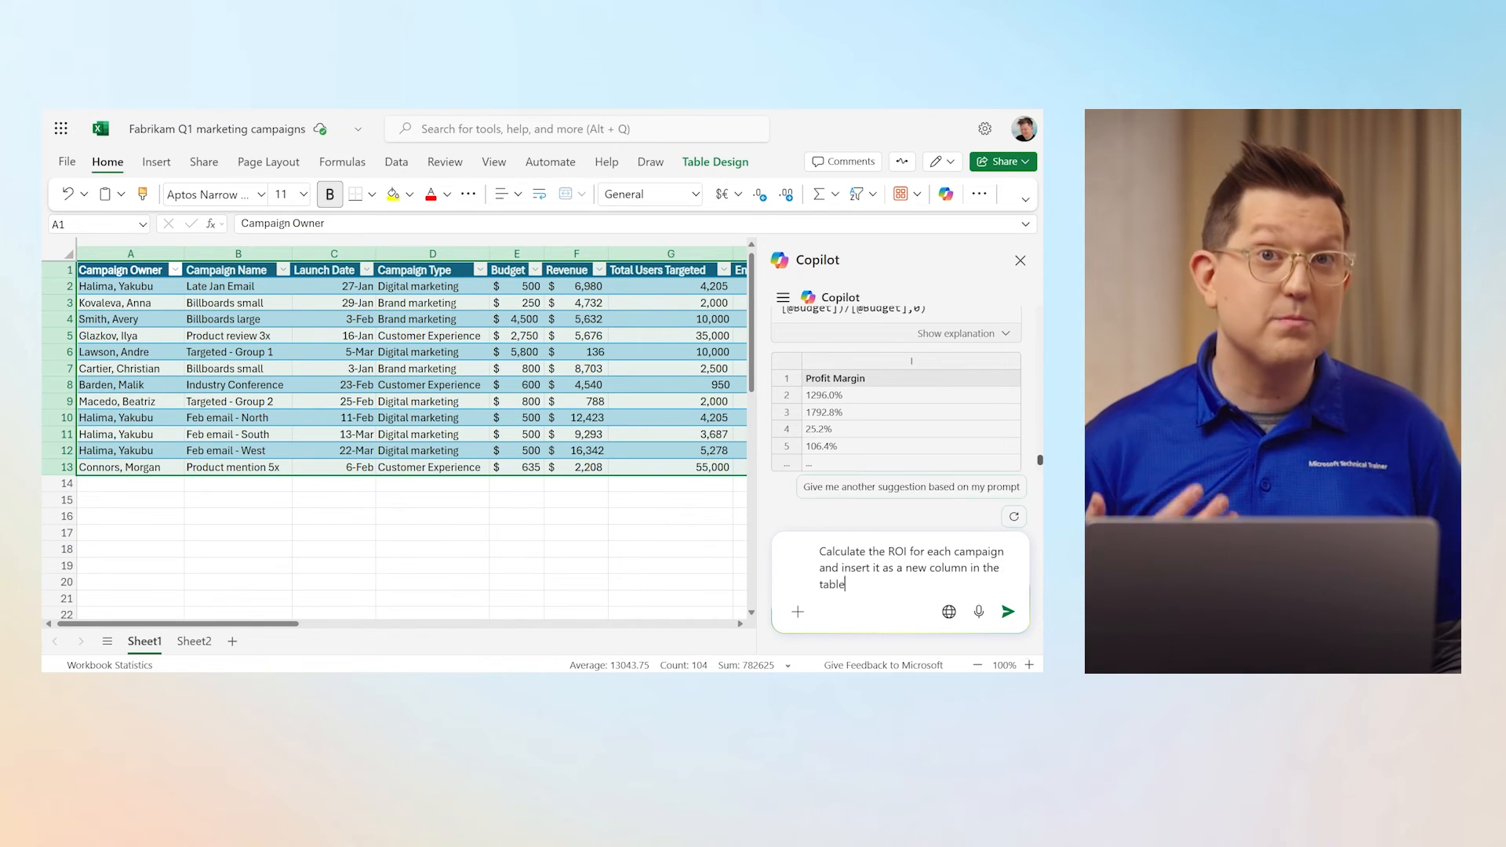
key("Return")
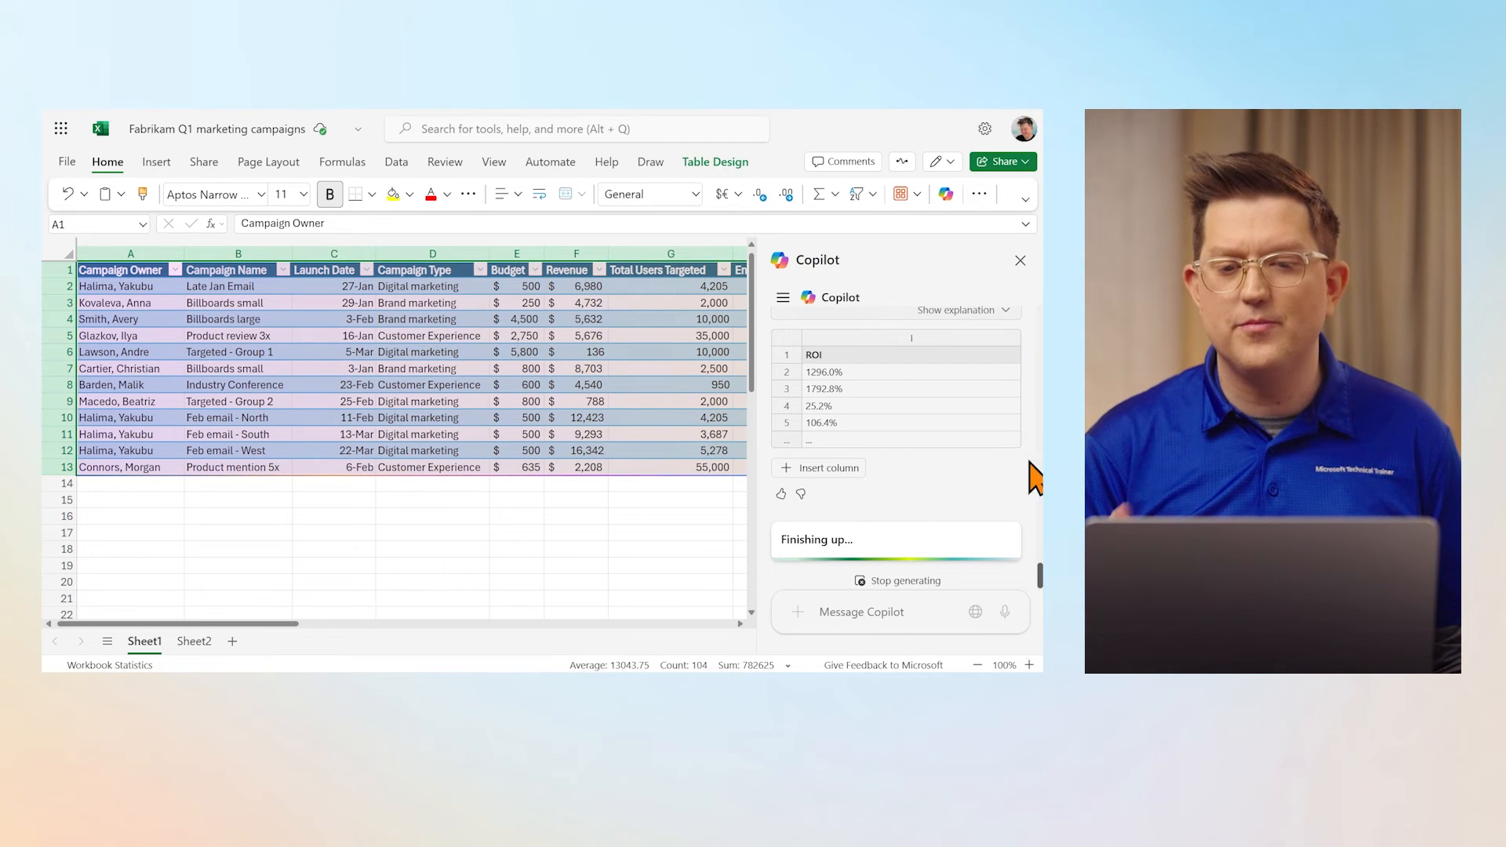
Insert Copilot's suggested ROI column into the campaign table
scroll(816, 392, "up", 3)
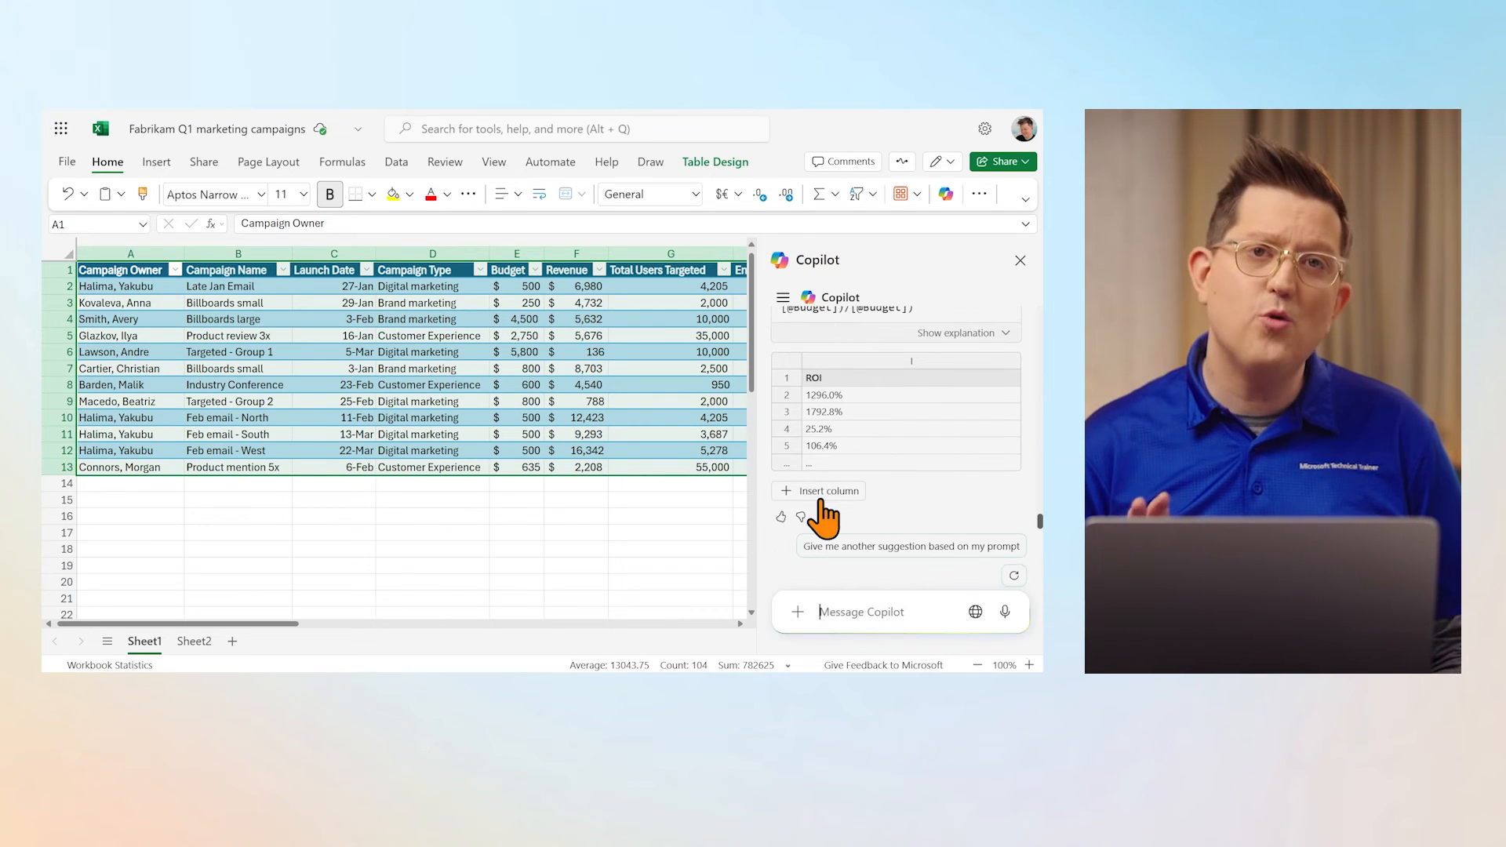
left_click(820, 493)
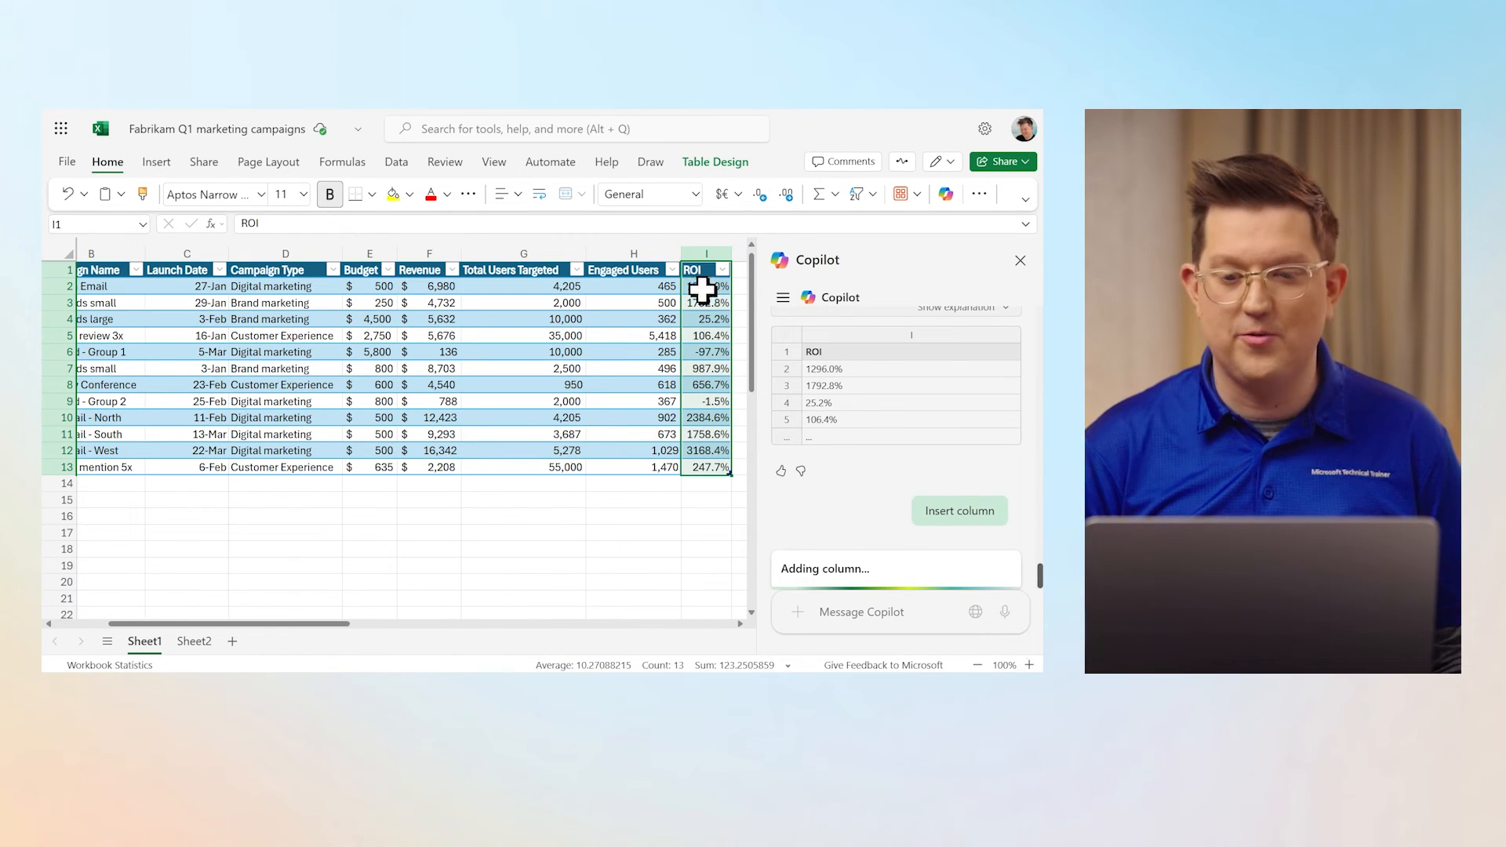
Draft a Copilot prompt requesting a column on the ROI for each campaign type and a graph of the ROI for each campaign
left_click(852, 608)
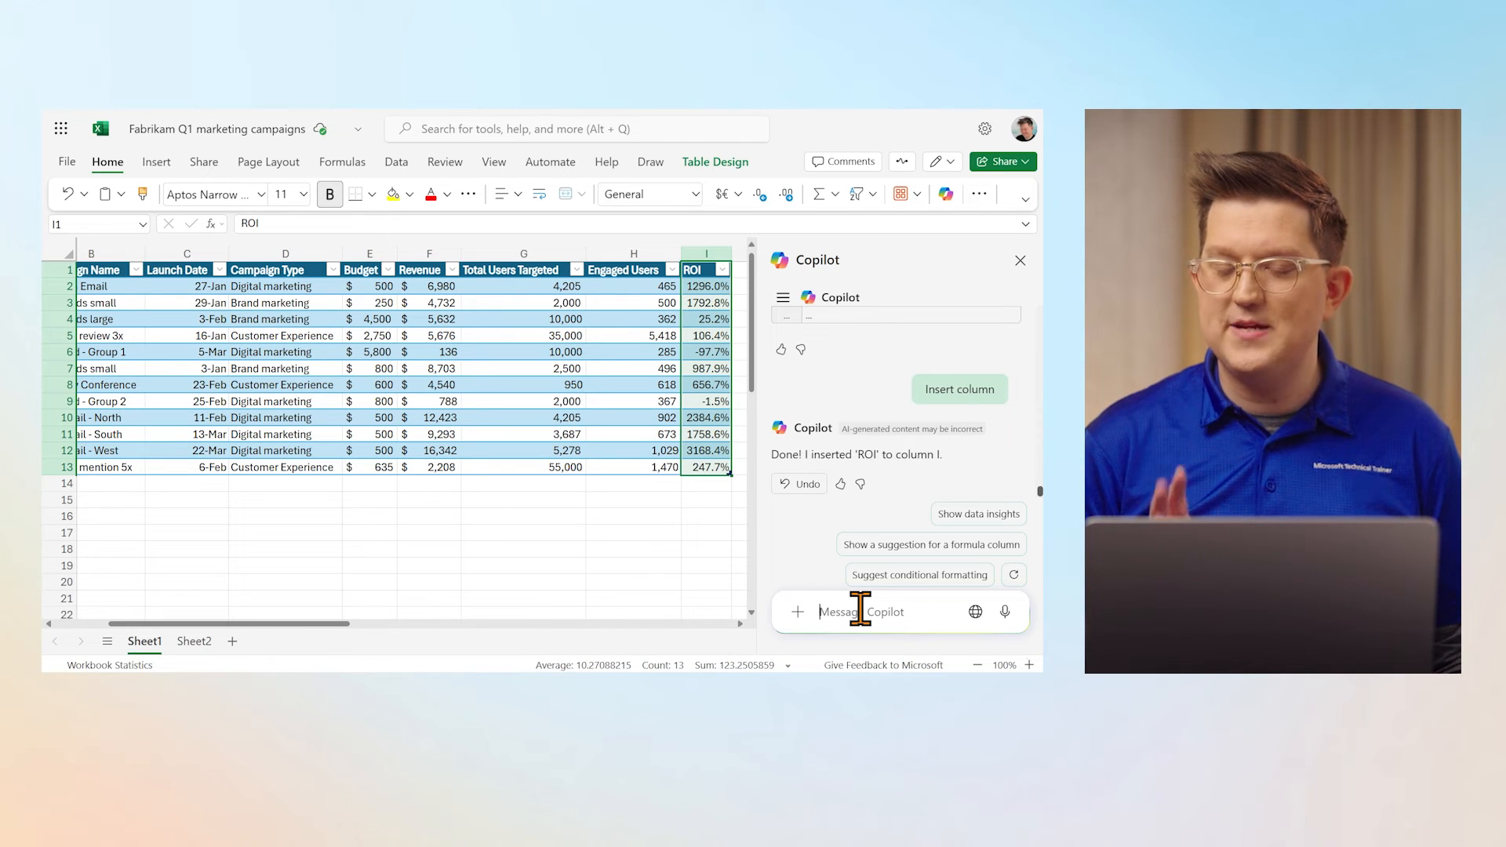
type("@3 n3")
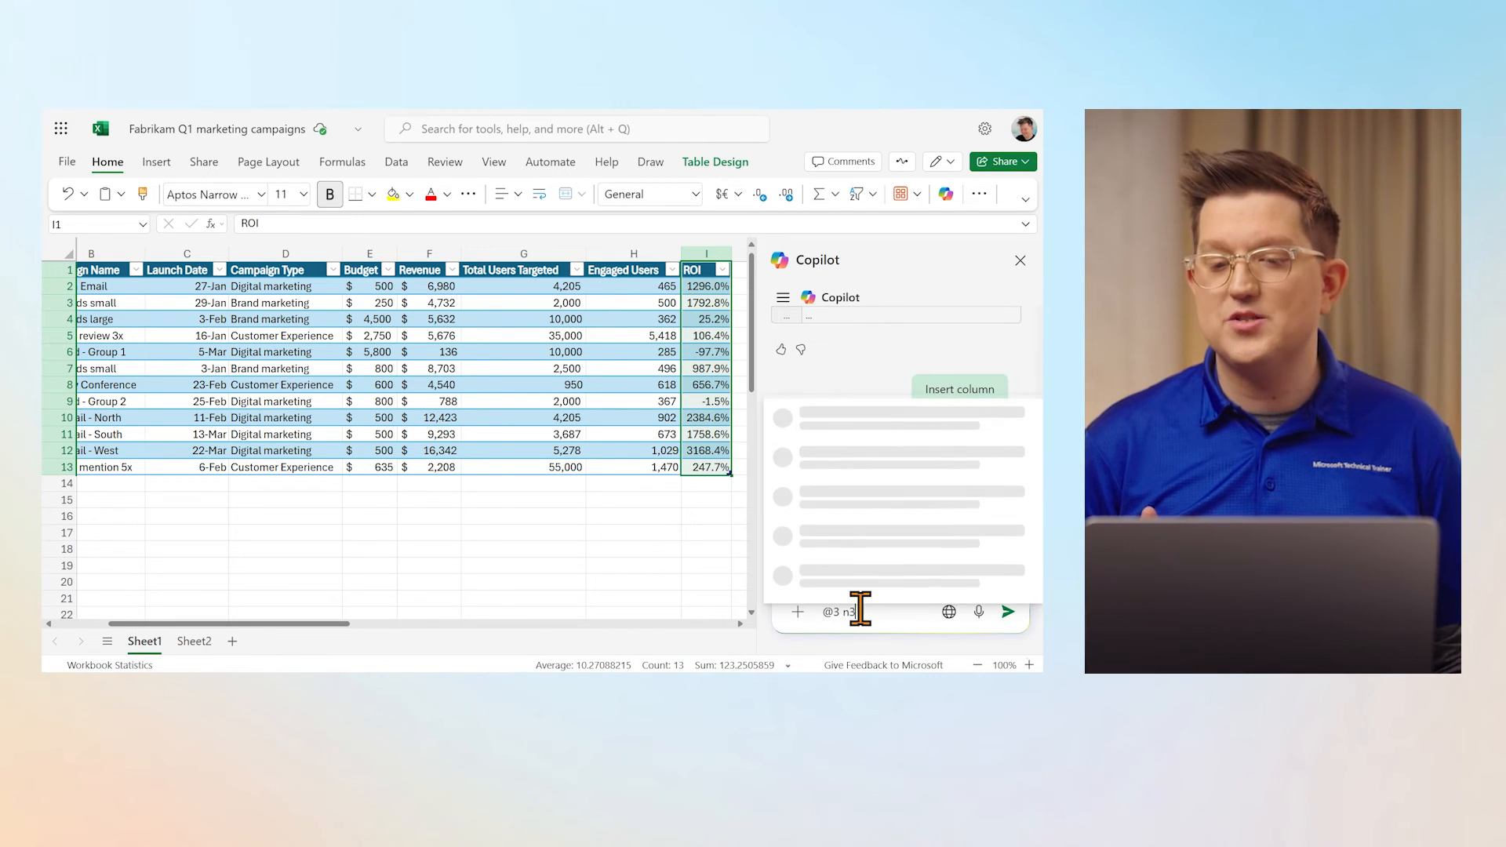
key("ctrl+a")
type("We")
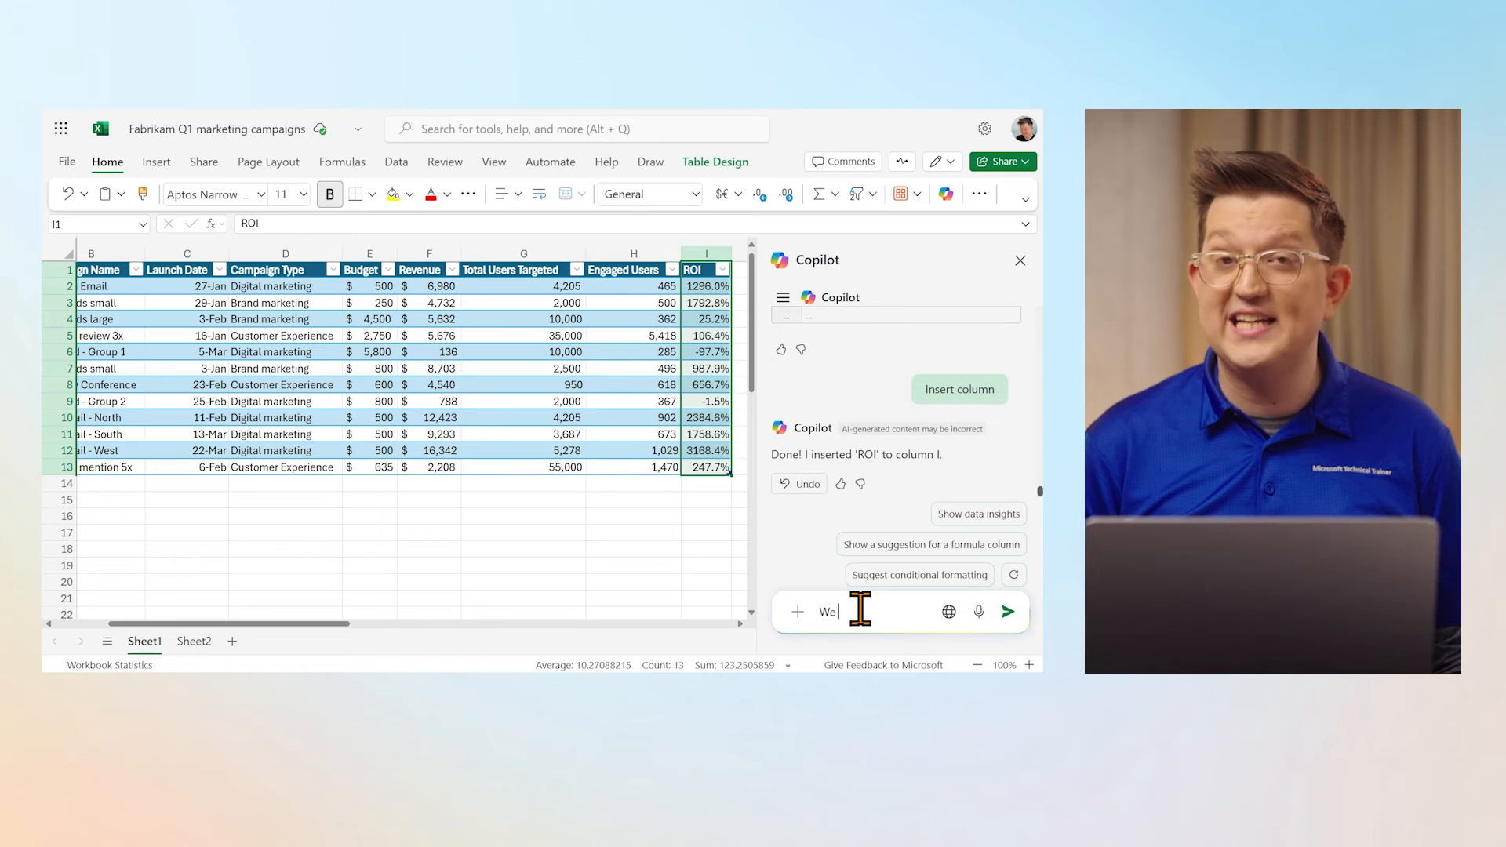
type(" need to add so")
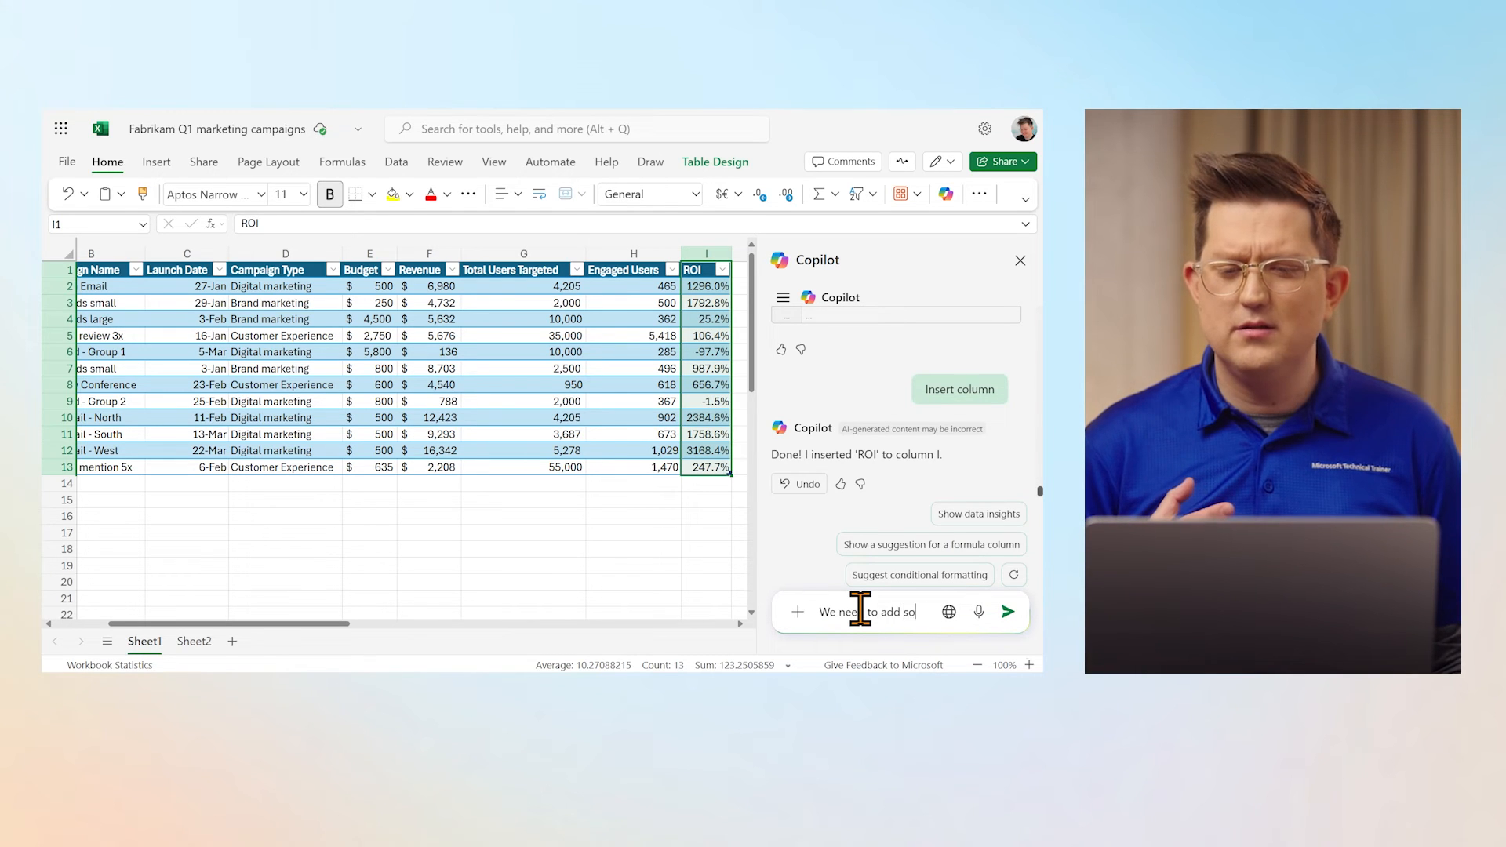
type("me additional data t")
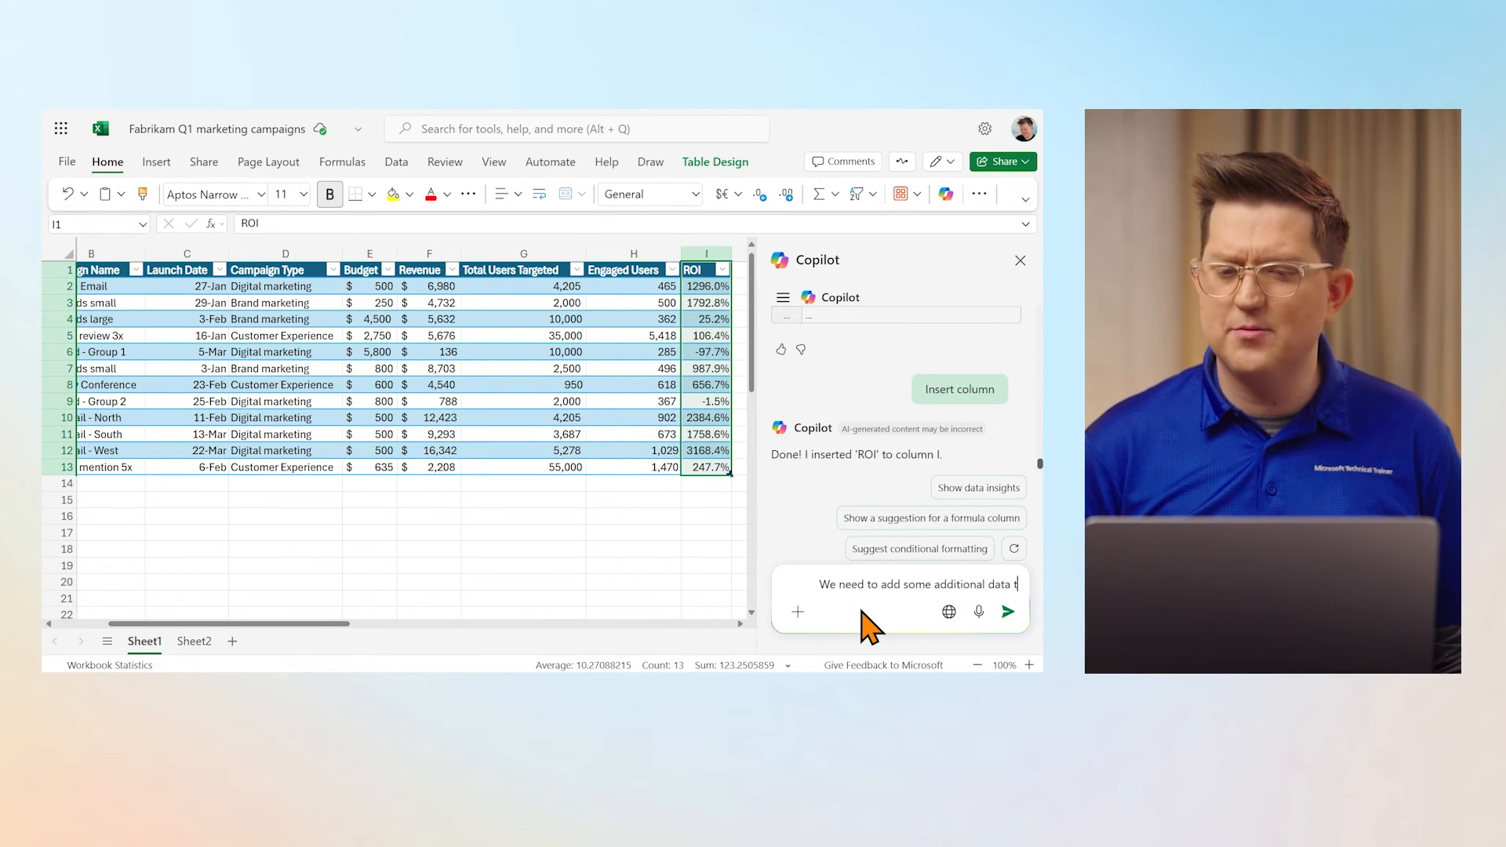
type("o this table.")
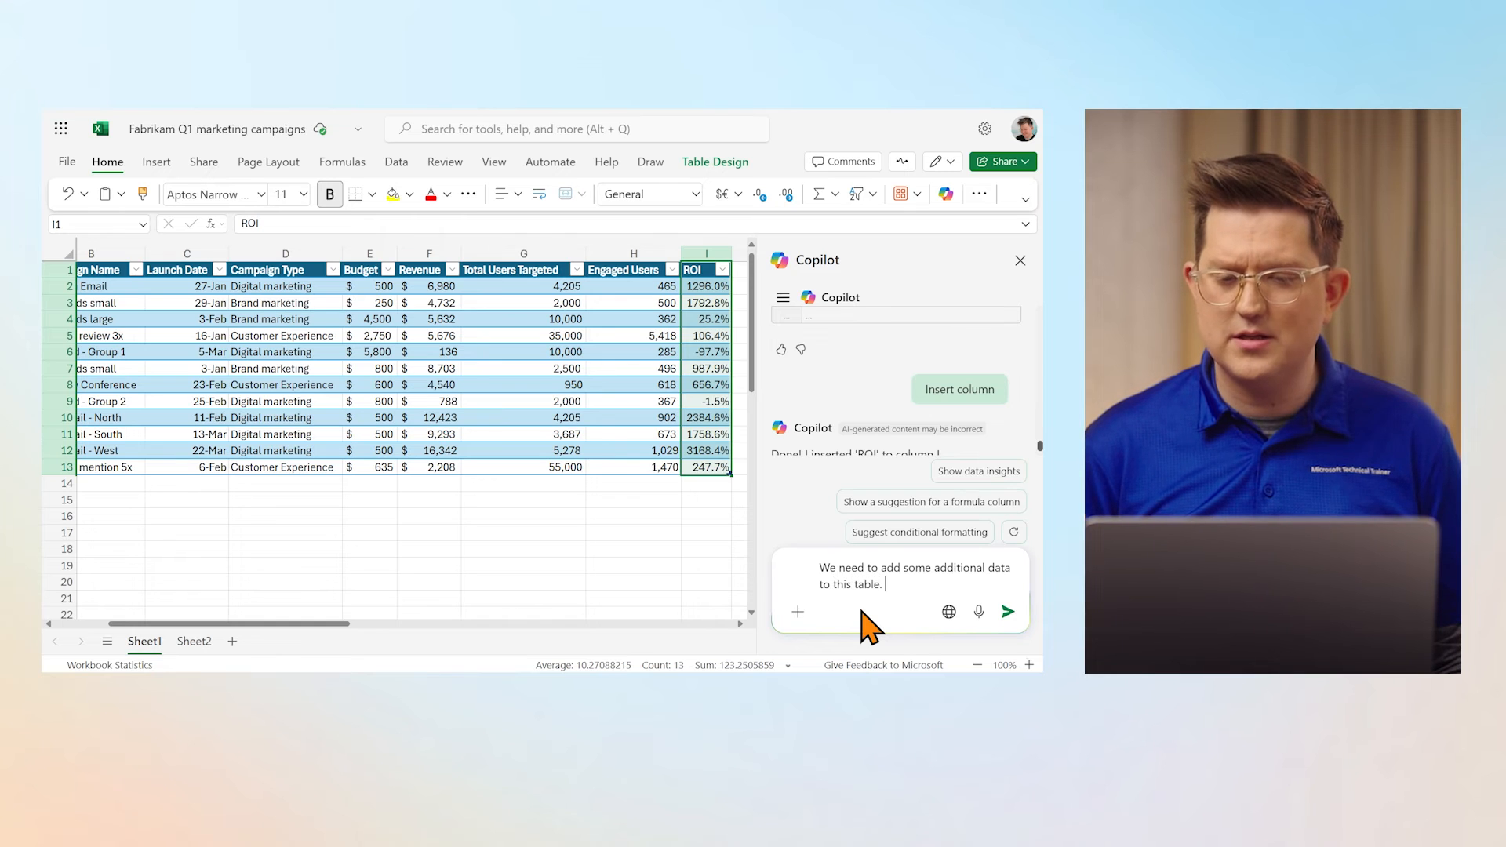
type(" Can you add a co")
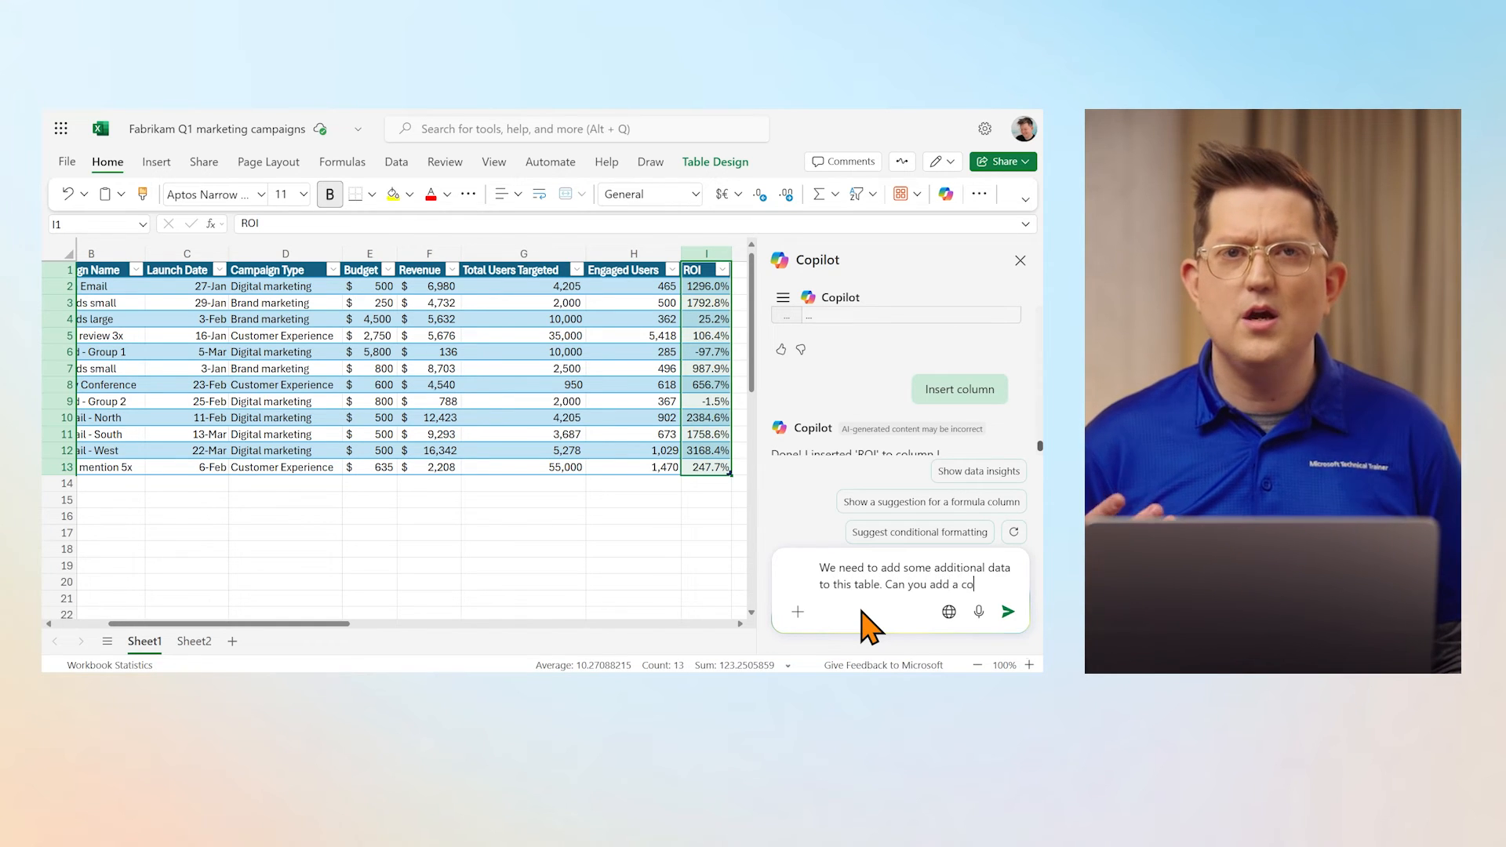
type("lumn talking t")
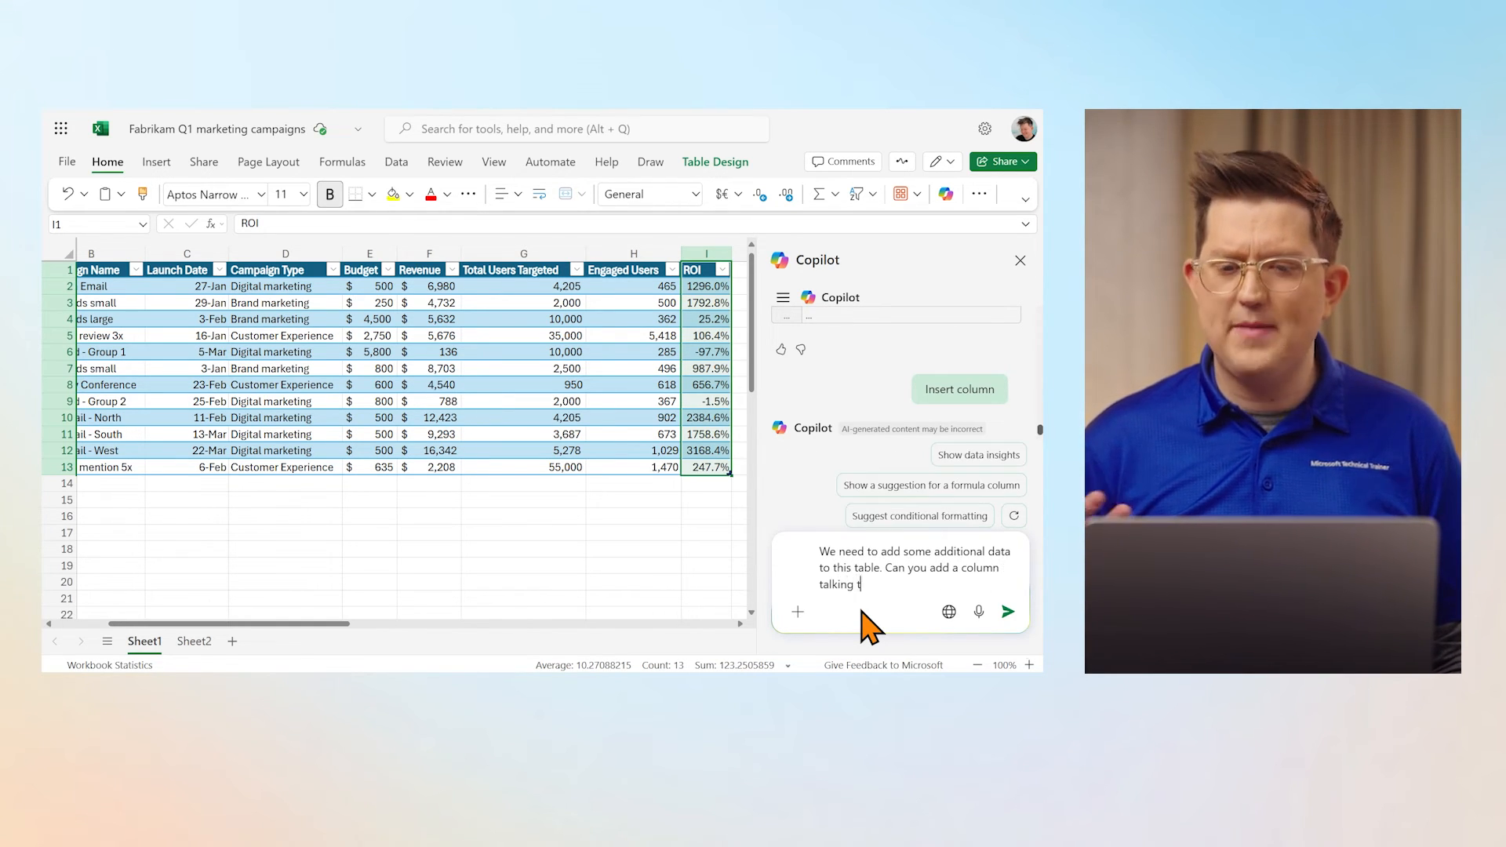
type("o the ROI for ea")
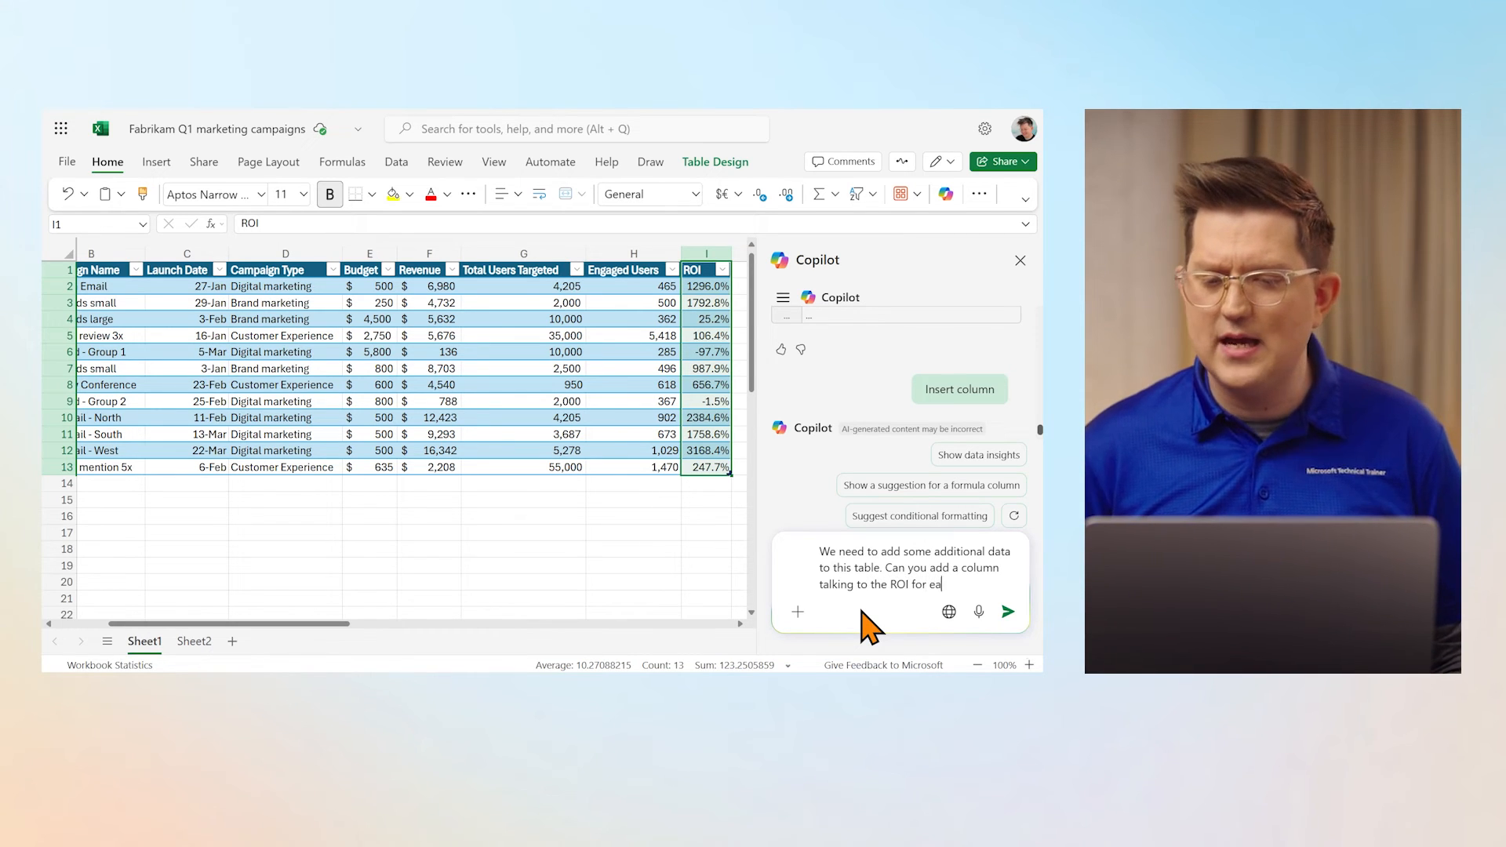
type("ch campaign typ")
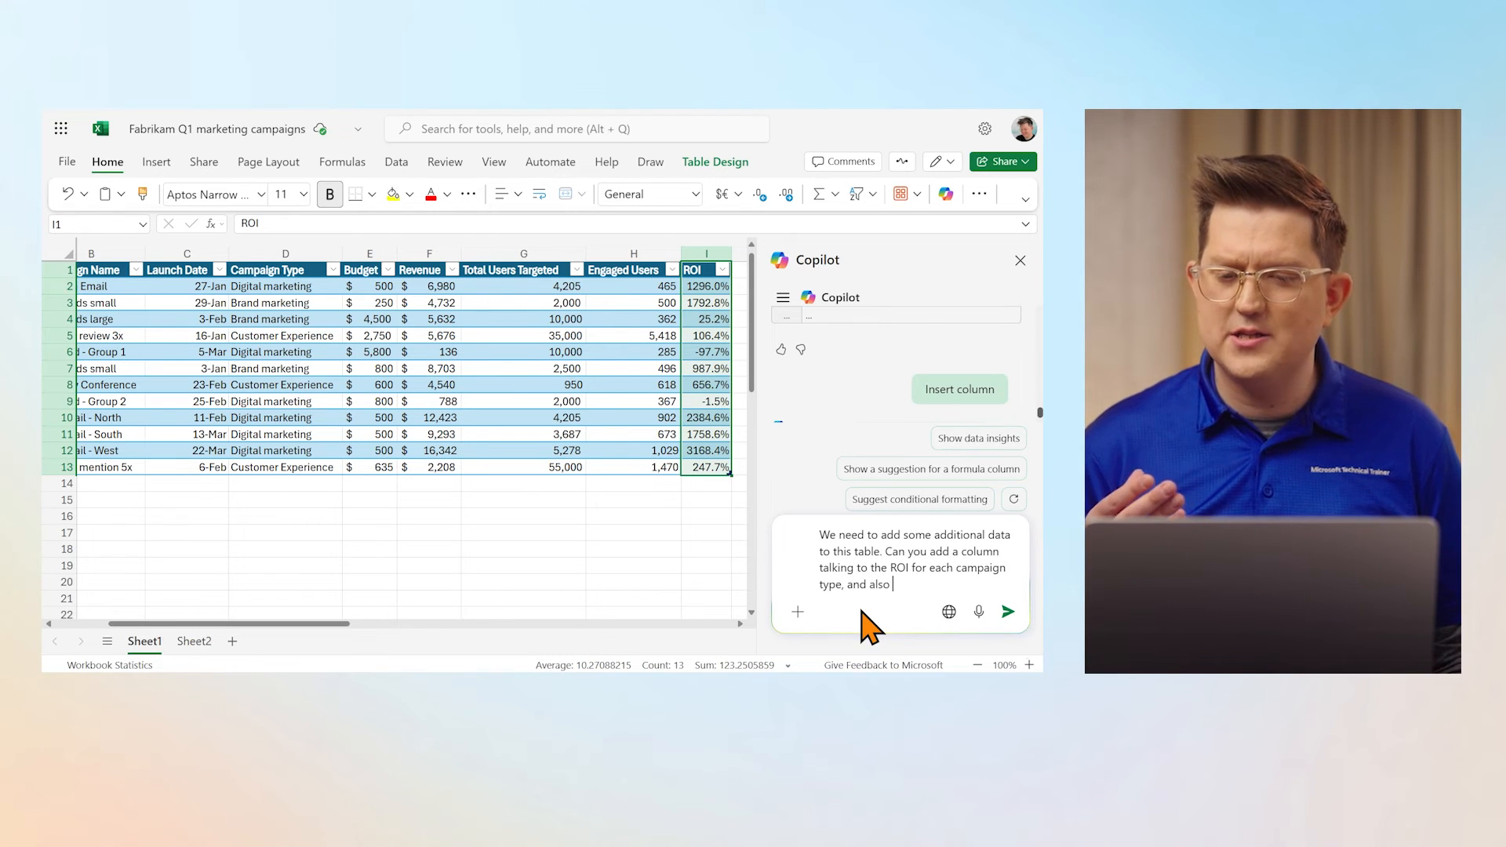
type("e, and also")
type(" display a graph of")
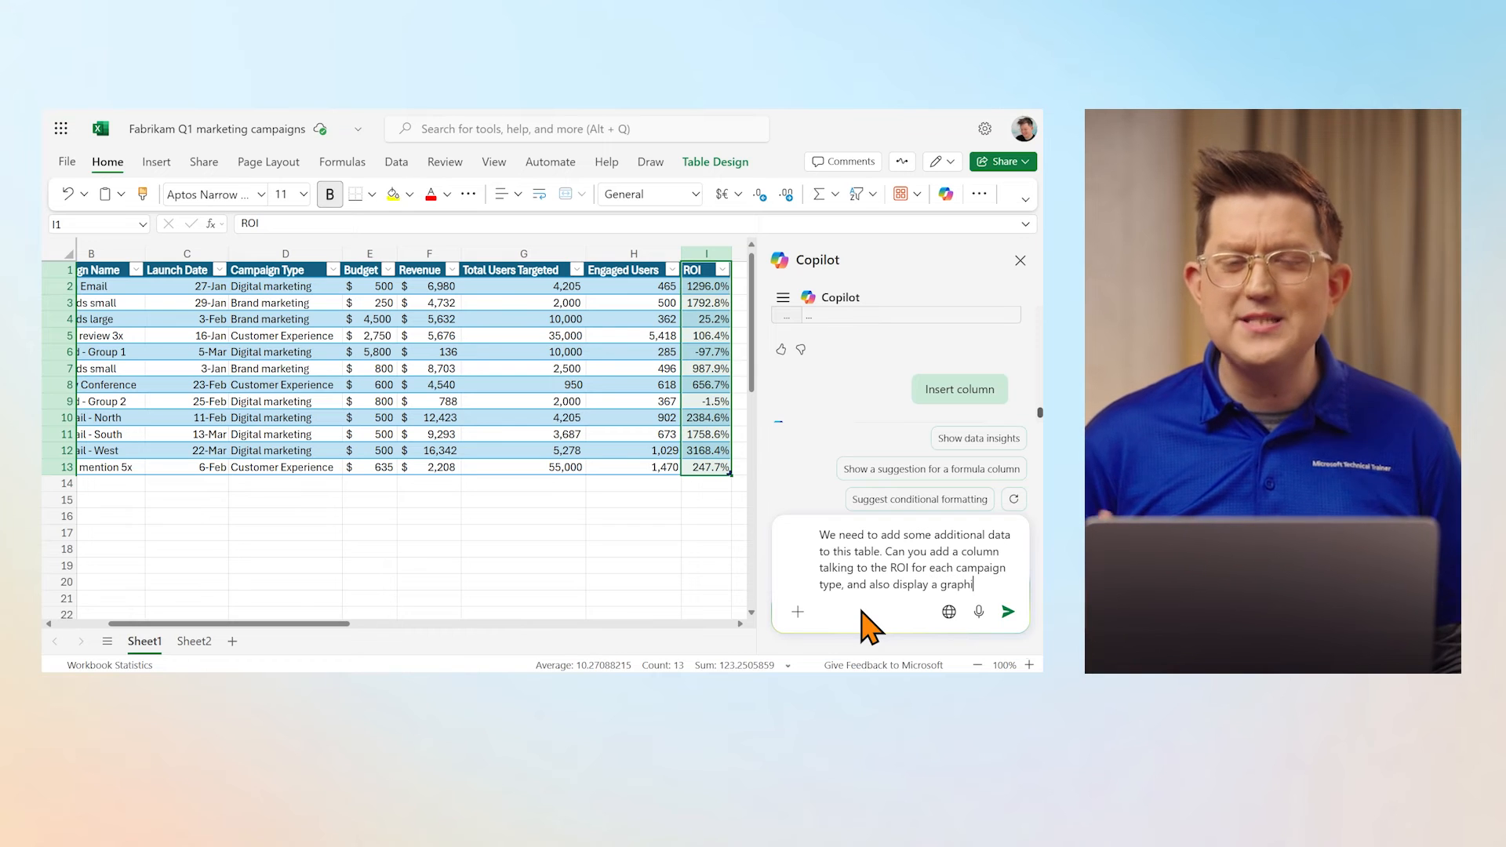
type(" the ROI ")
type("for each camp")
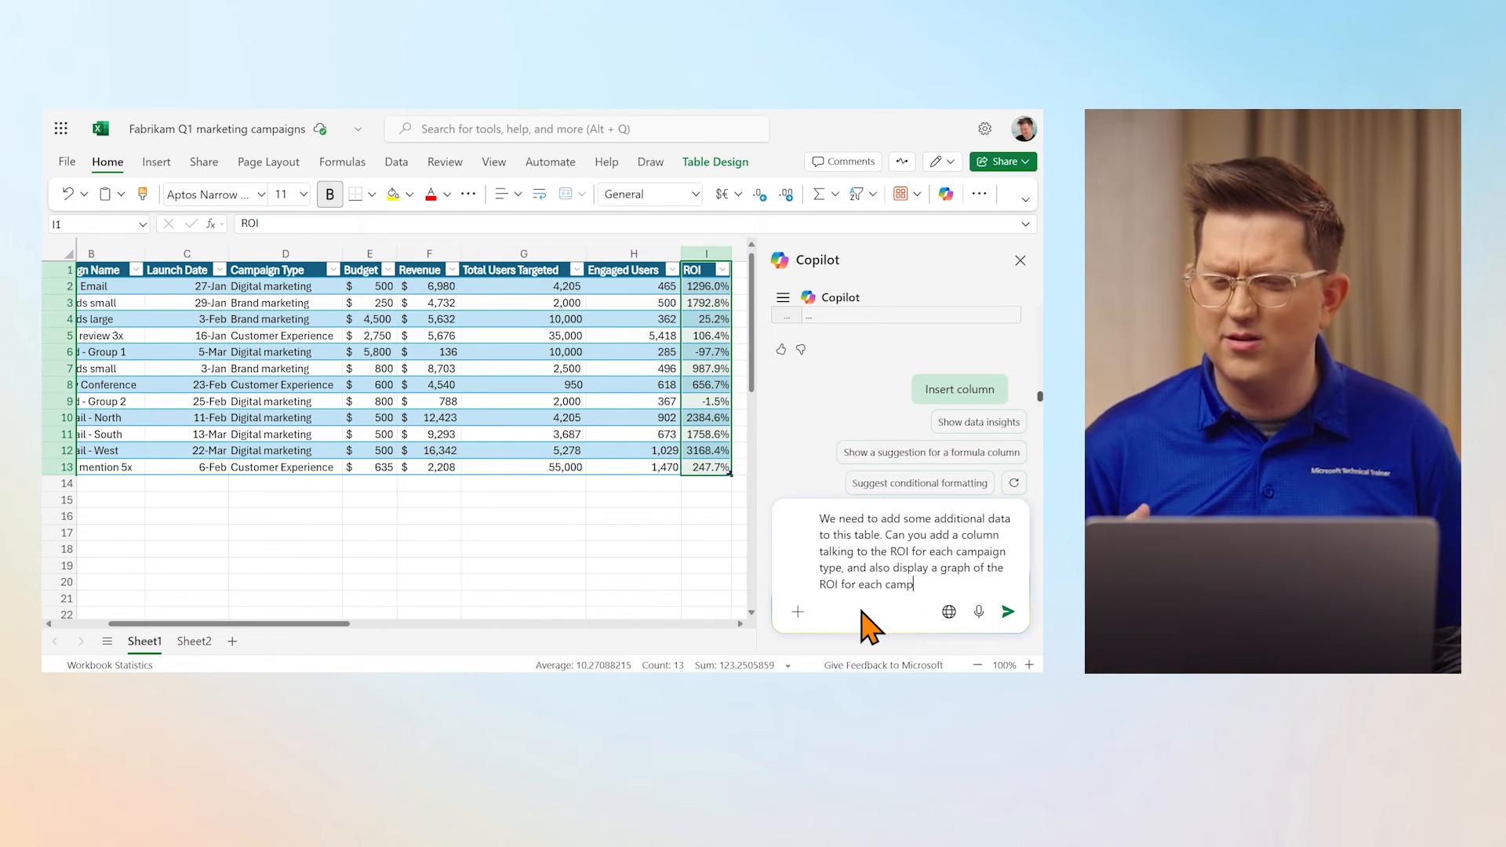
type("aiaigh")
key("BackSpace")
type("n")
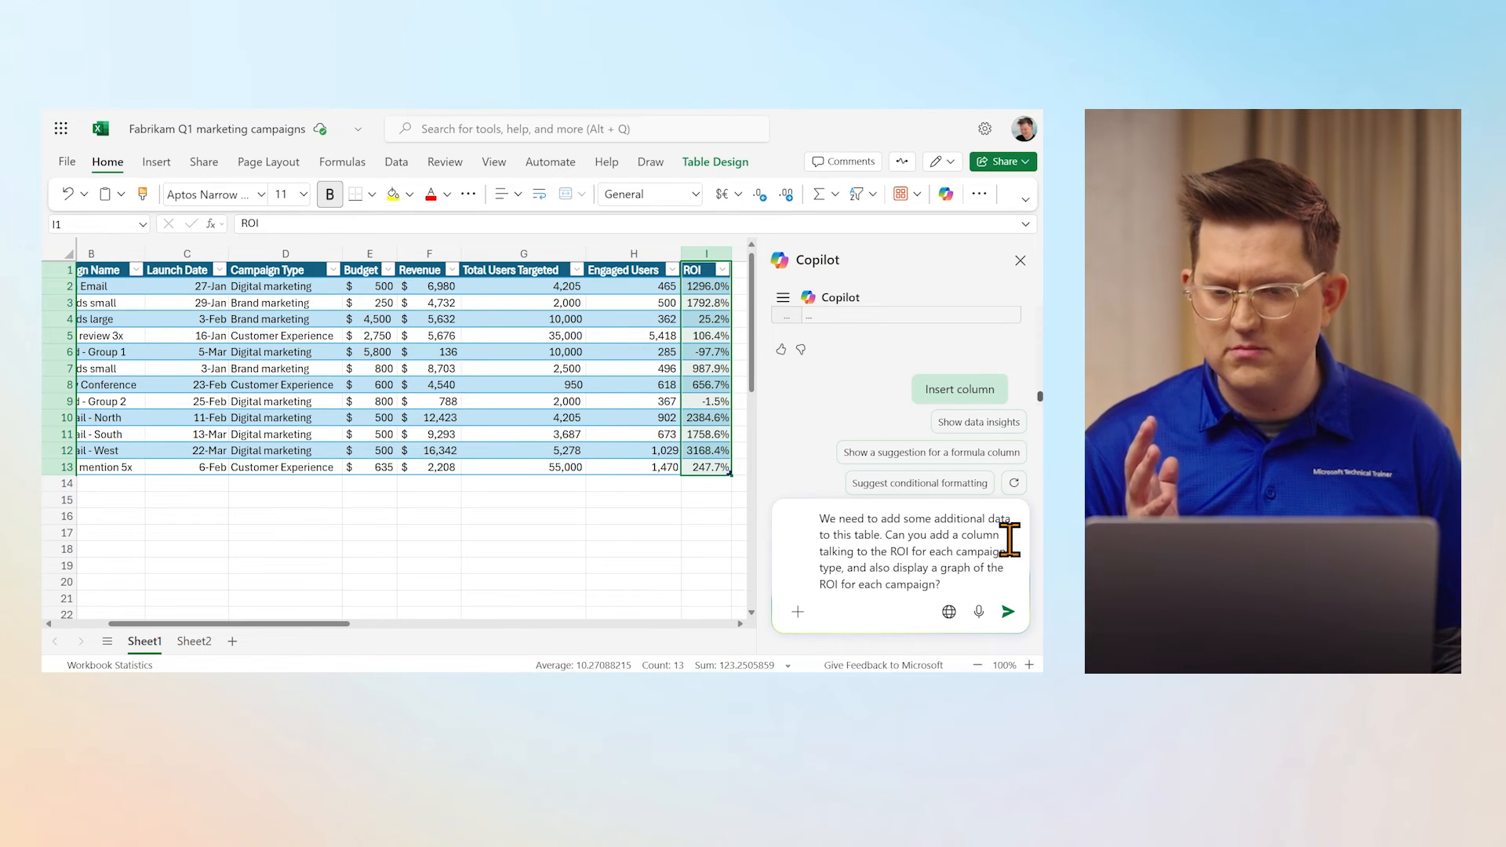
Replace the draft prompt's opening, up to the first mention of ROI, with "Create a new sheet showing ROI for"
left_click_drag(1009, 540, 800, 505)
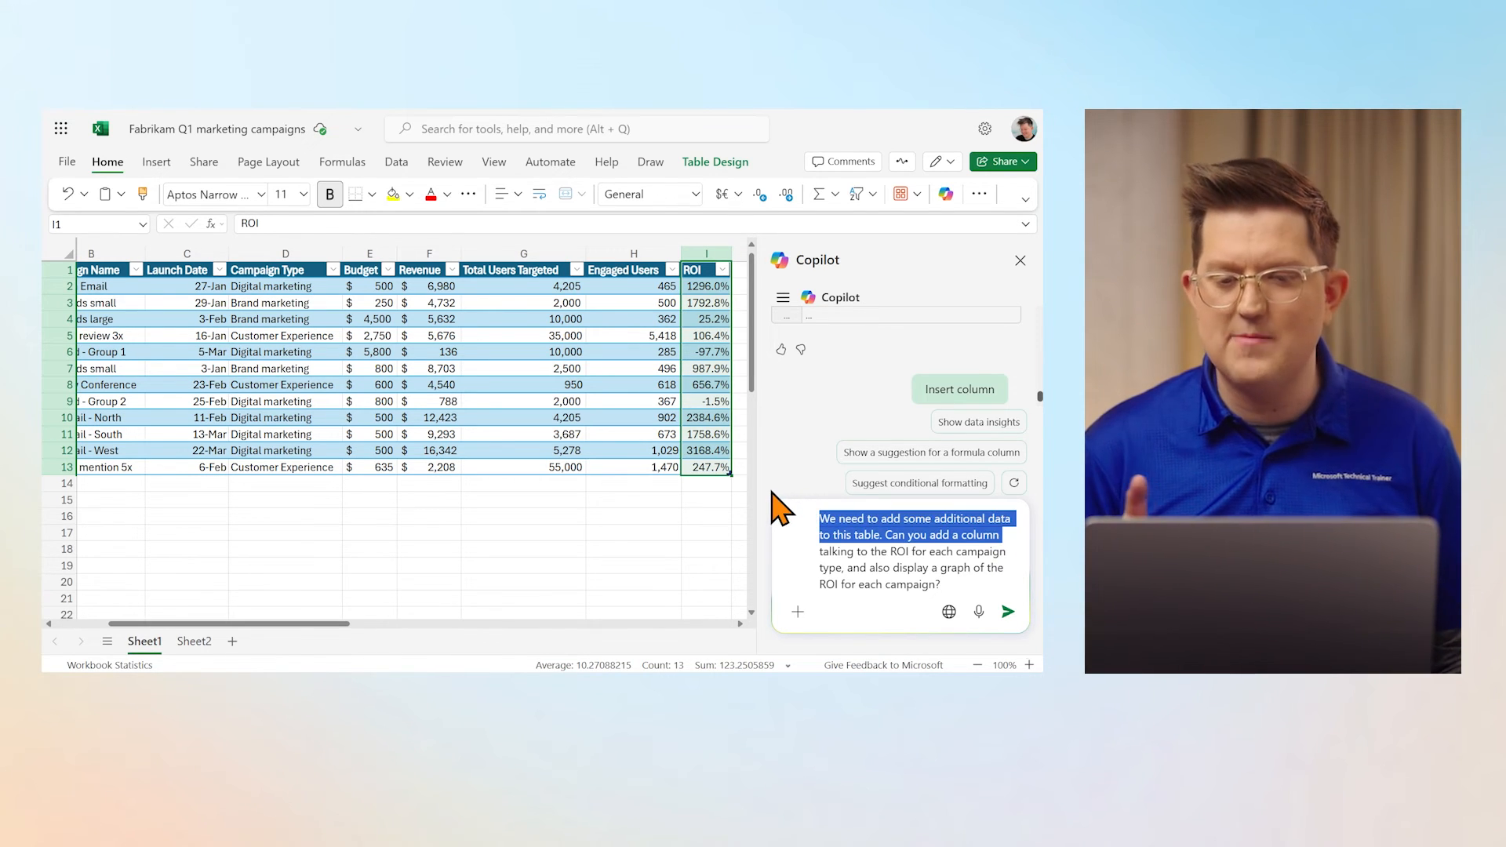
key("BackSpace")
key("Delete")
key("Delete")
key("Delete")
key("Delete")
key("Delete")
key("Delete")
key("Delete")
key("Delete")
key("Delete")
key("Delete")
key("Delete")
key("Delete")
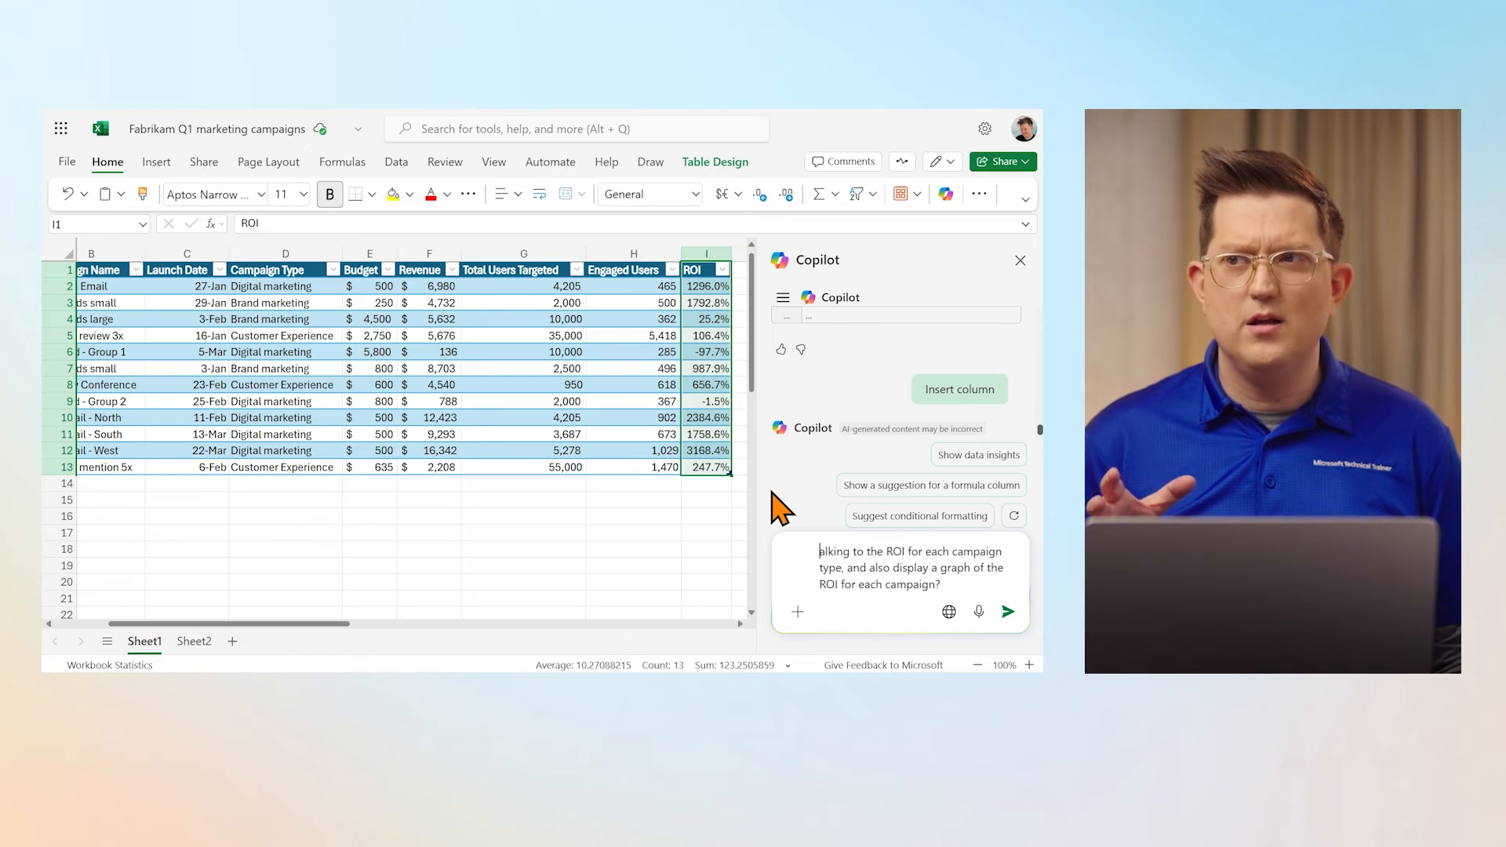
key("Delete")
key("Delete")
key("Delete")
type("Create a new sheet showing ROI for")
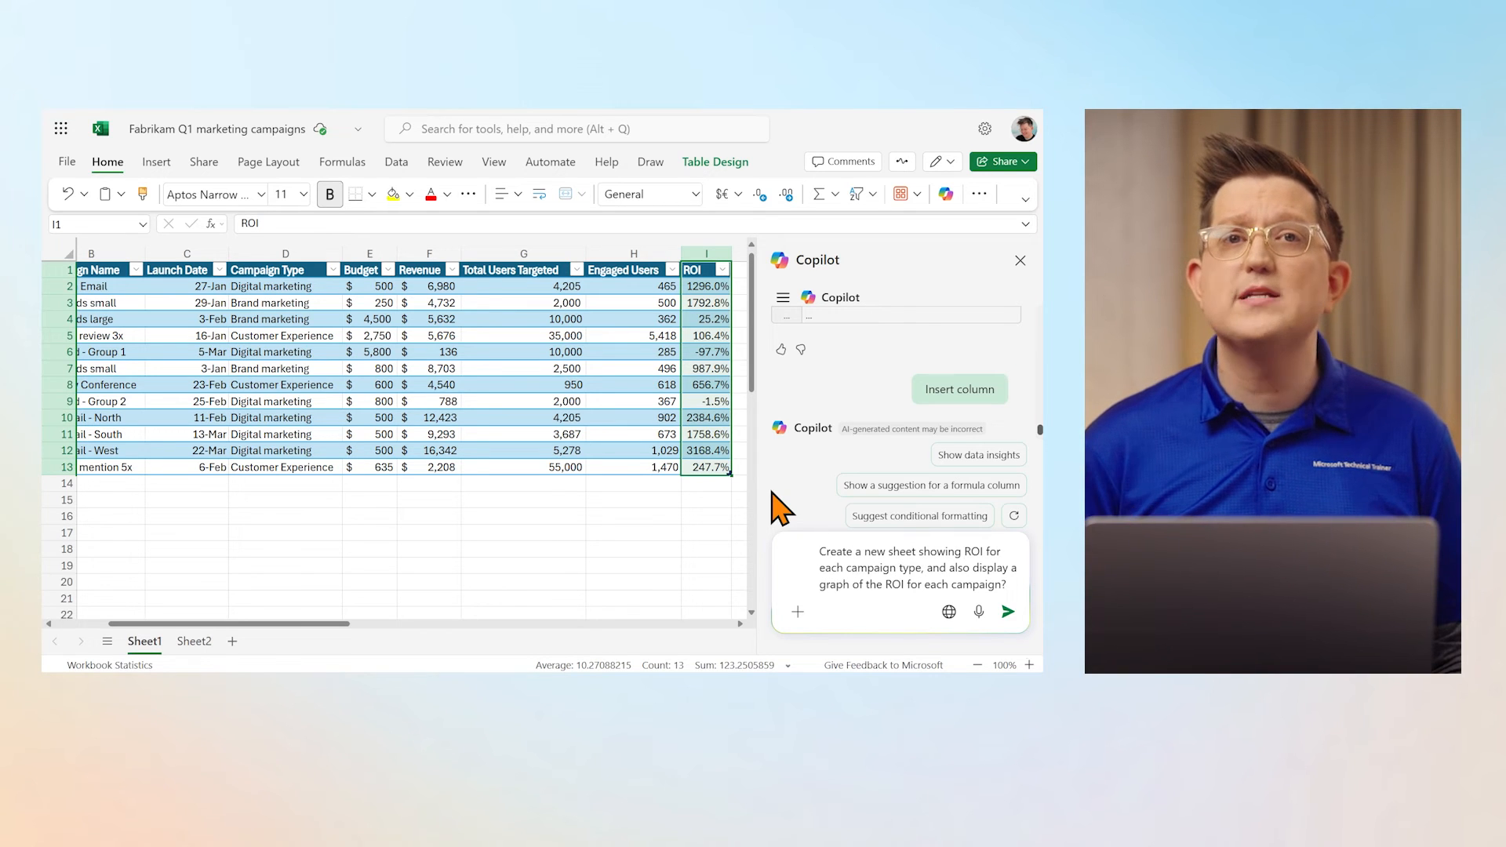
Send the prompt to Copilot and add the resulting chart of ROI by campaign type to a new sheet
key("Return")
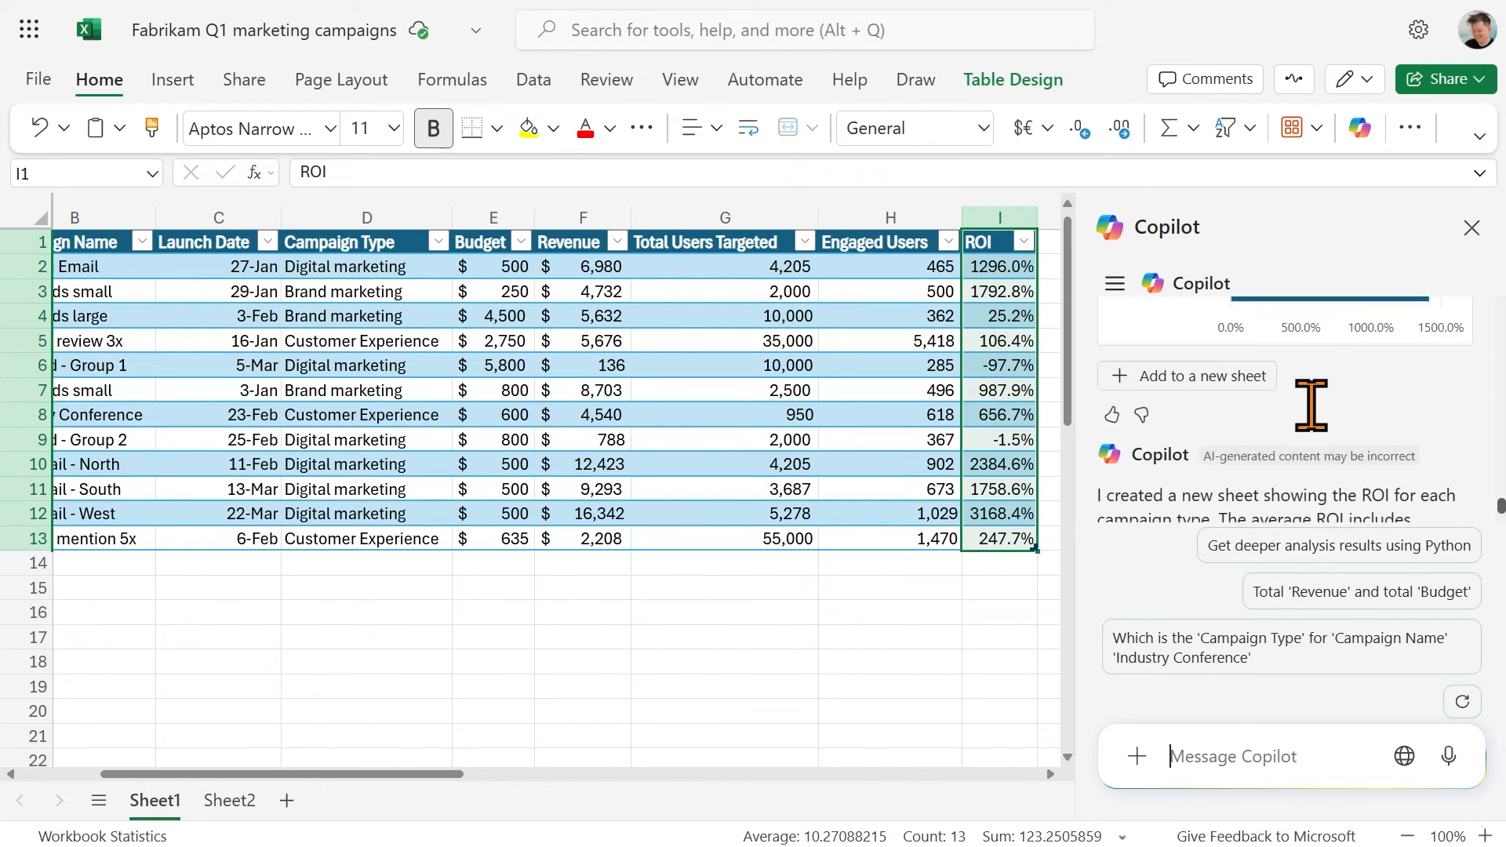
left_click(1182, 411)
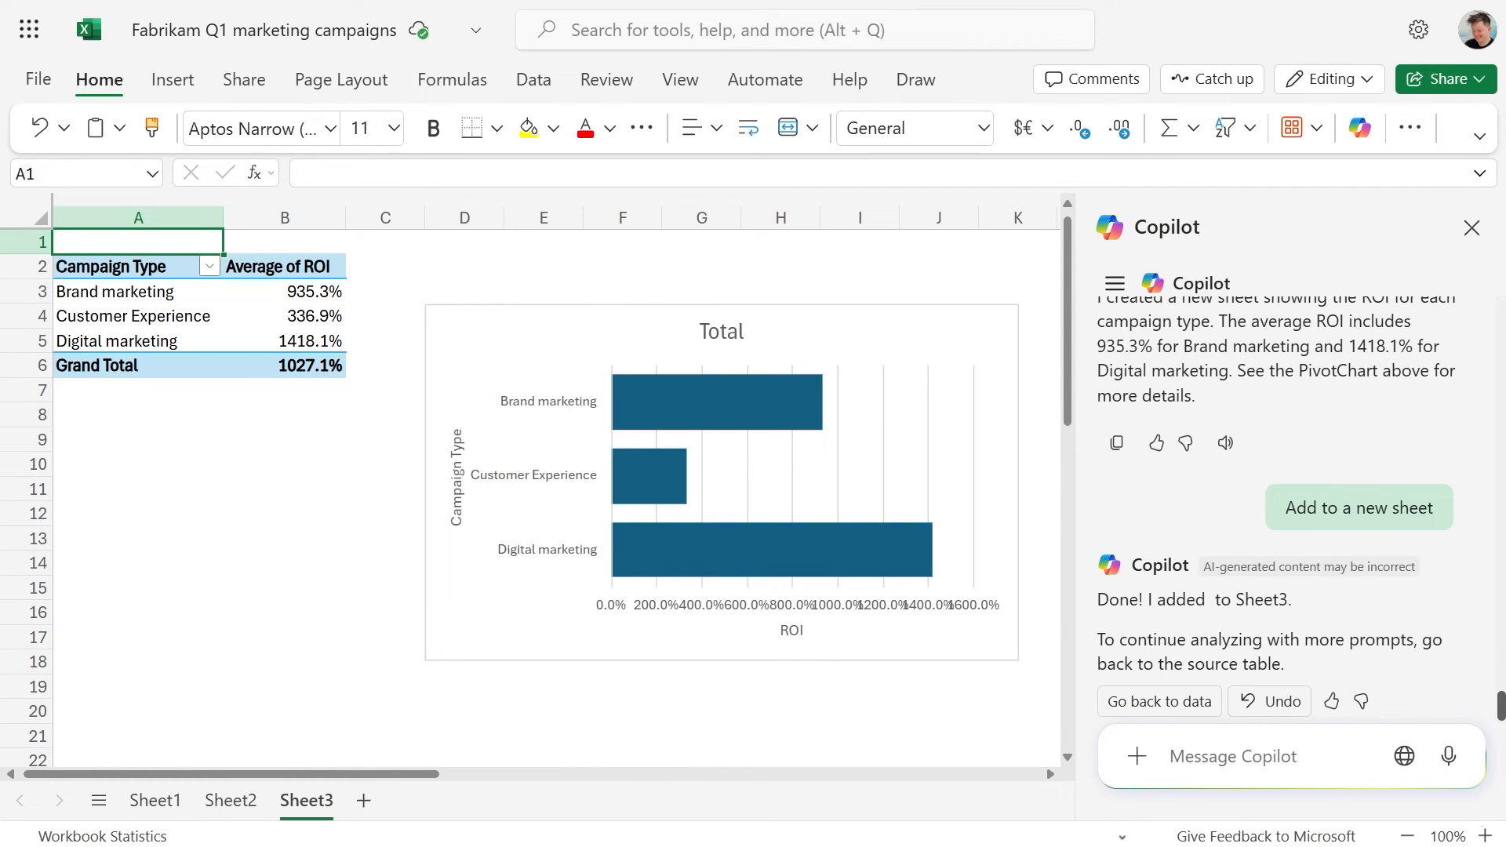
Ask Copilot which campaign type was most effective at engaging users, working from the campaign table on Sheet1
type("Which")
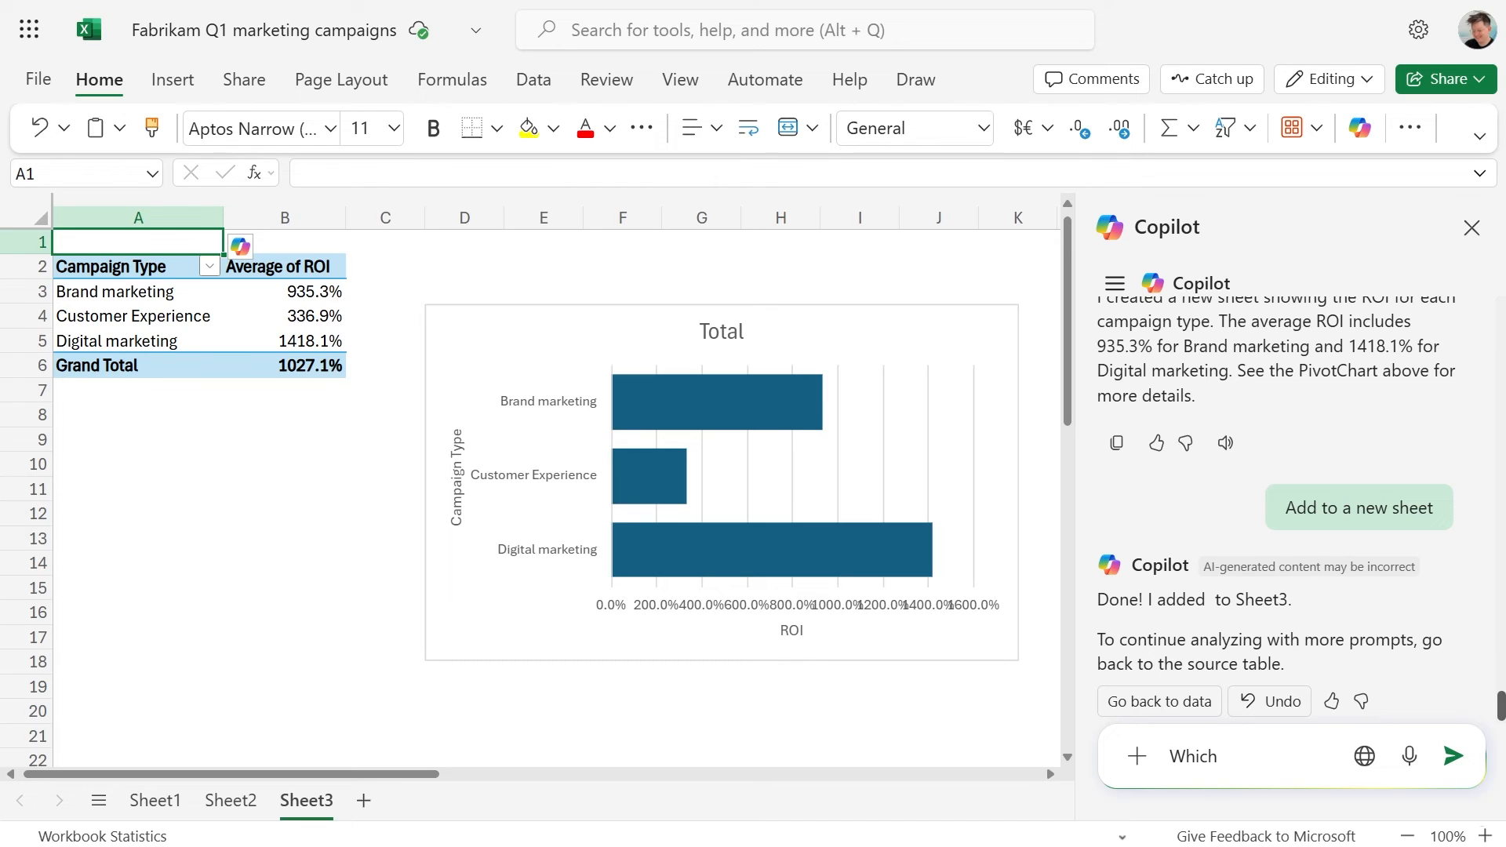
type(" campaign type was most effective at engaging users?")
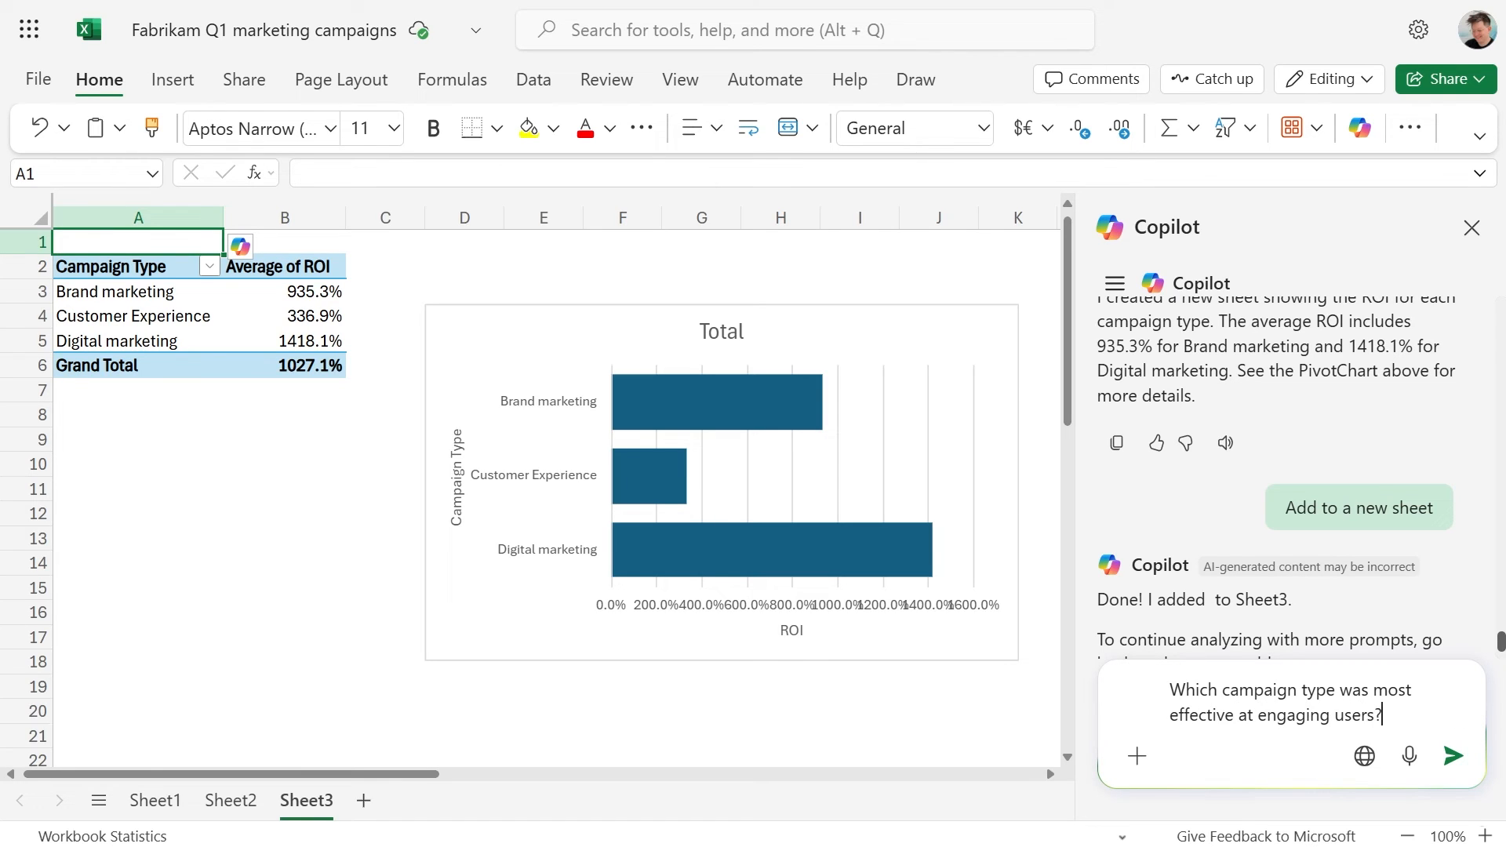
scroll(1251, 619, "down", 1)
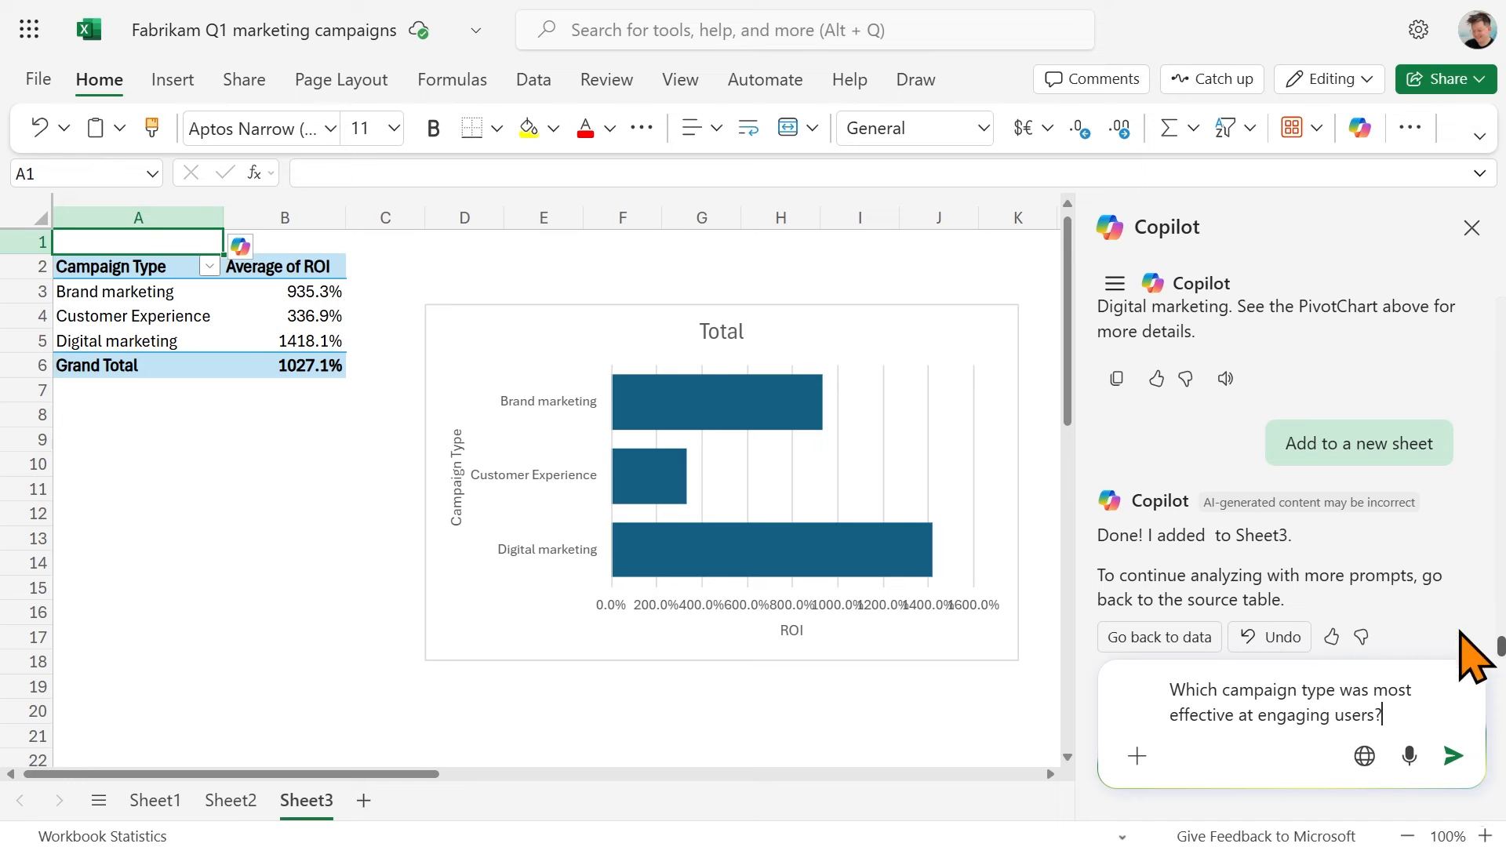
left_click(154, 800)
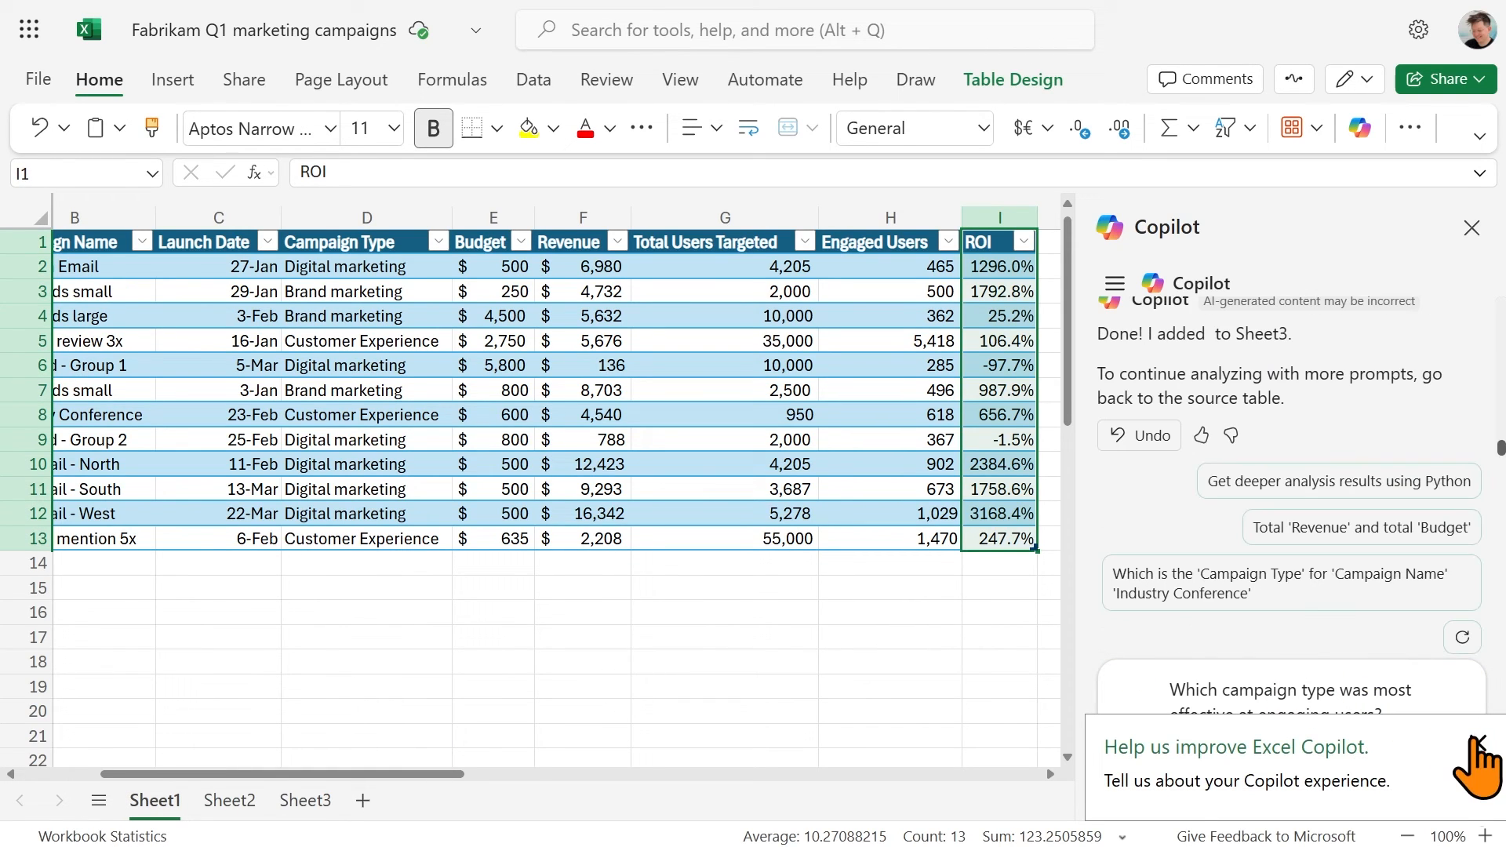
left_click(1476, 741)
left_click(1453, 757)
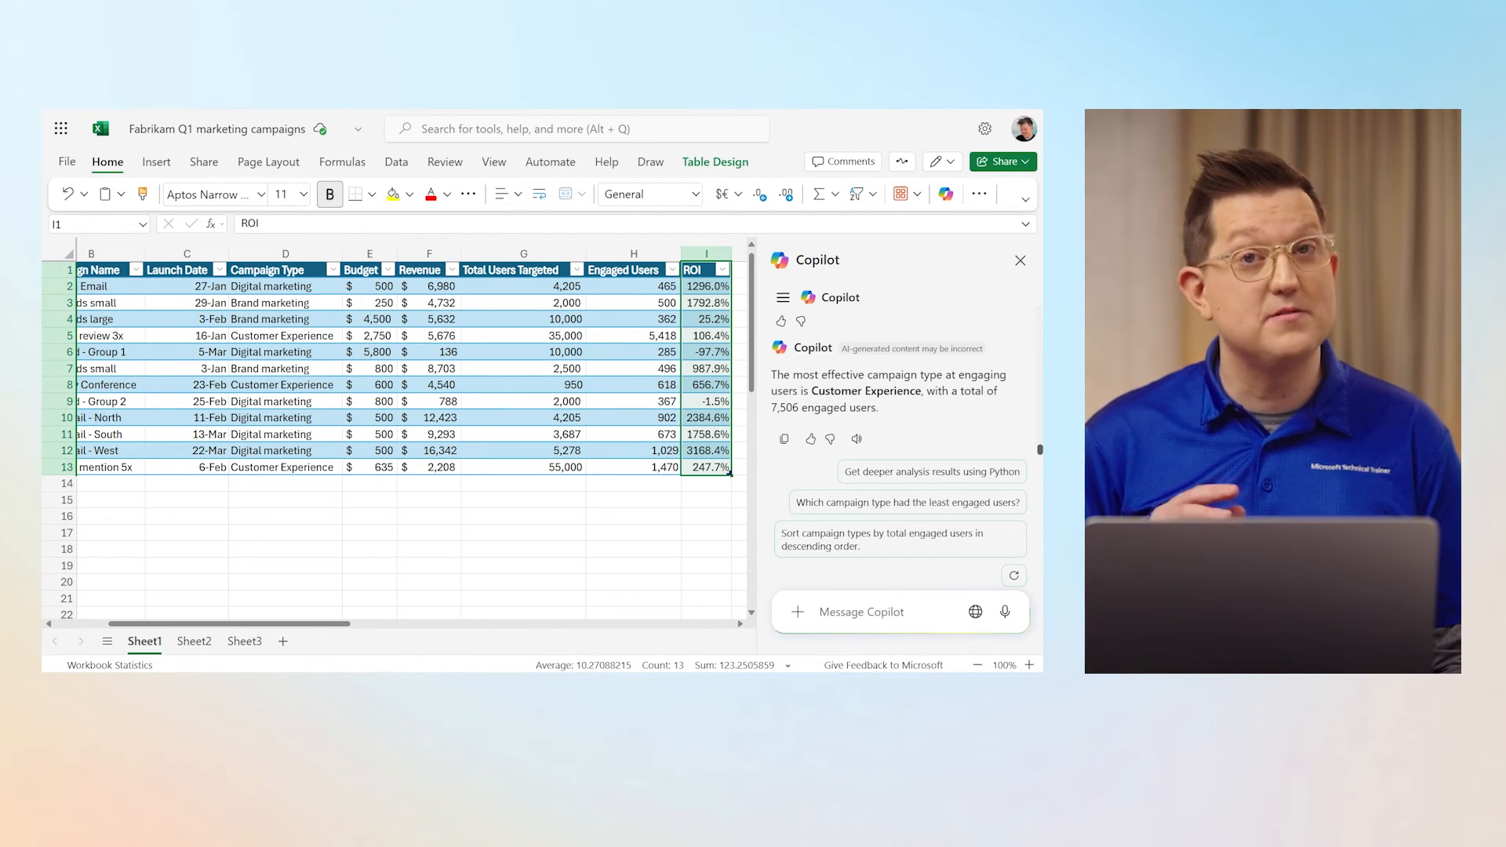
Ask Copilot the follow-up question "What about based on revenue?" about the most effective campaign type
type("What")
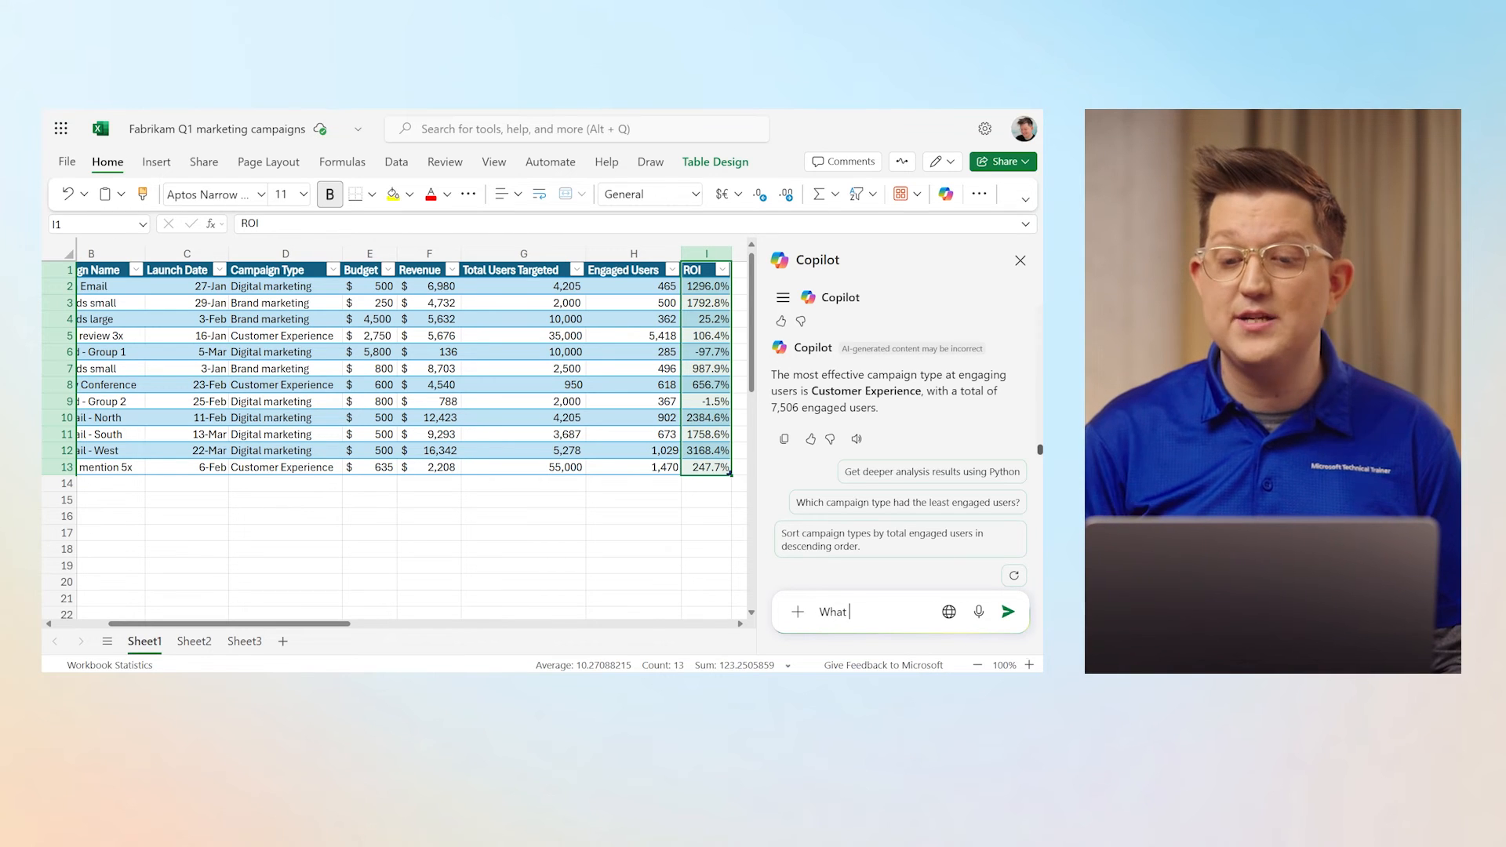
type(" about based on reve")
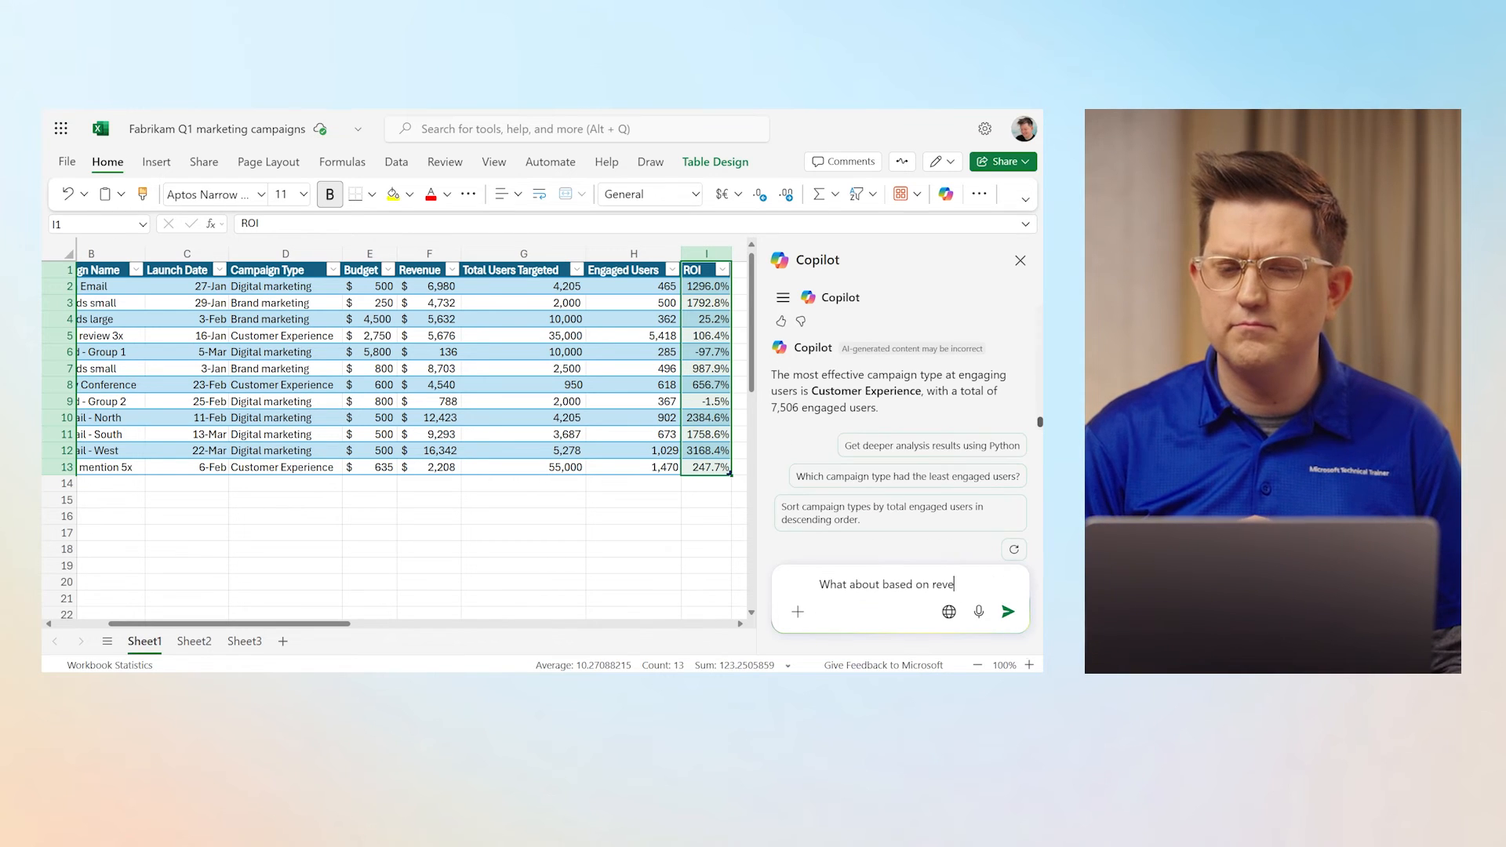
type("nue?")
key("Return")
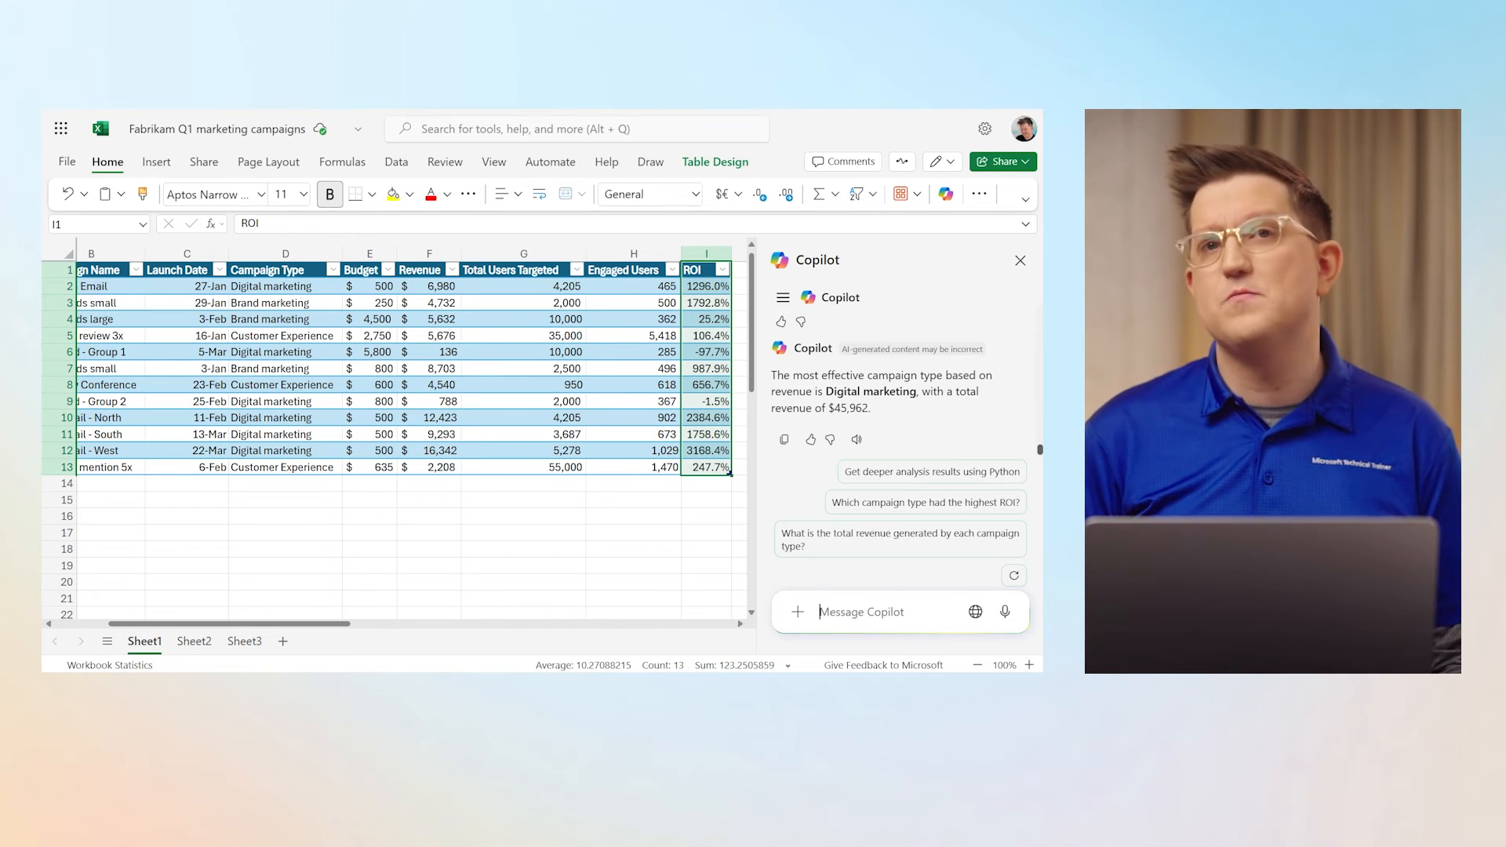
Ask Copilot for suggestions for new columns in the campaign table and request another column suggestion
type("Do you hve")
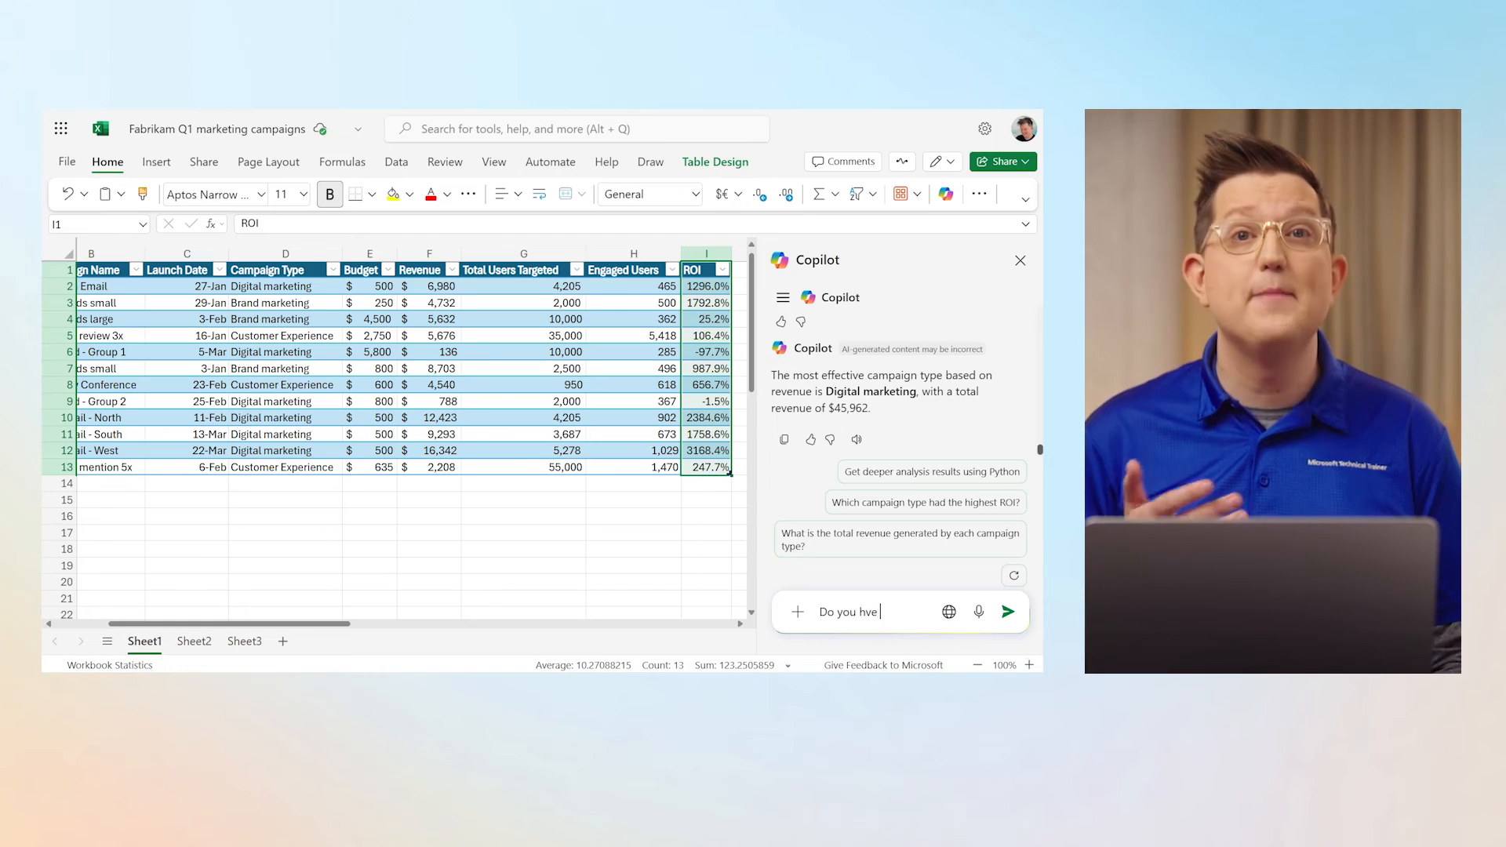
type(" any suggest")
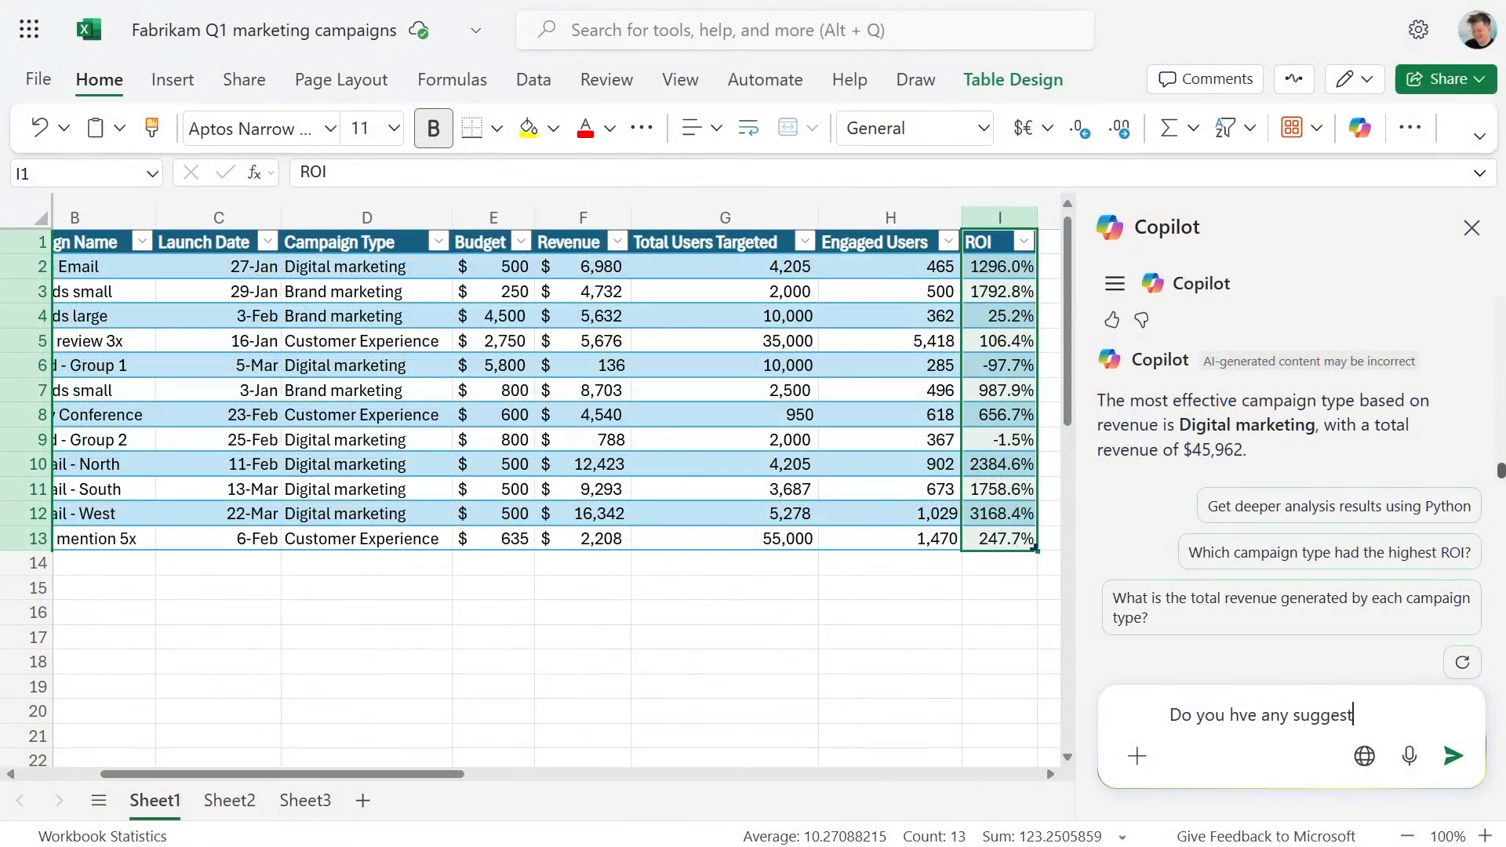
type("ions for new columns?")
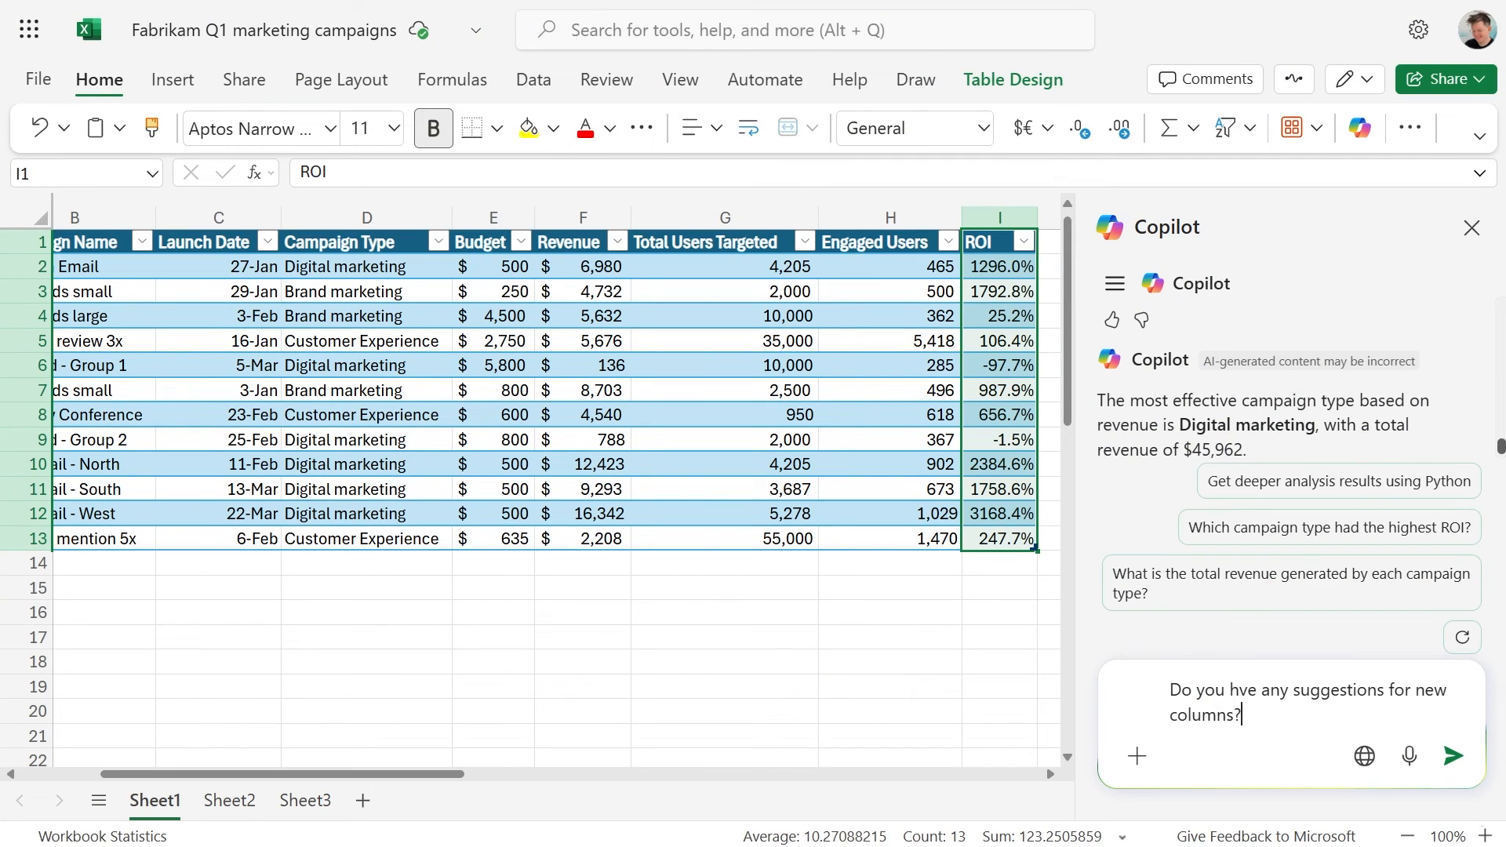
key("Return")
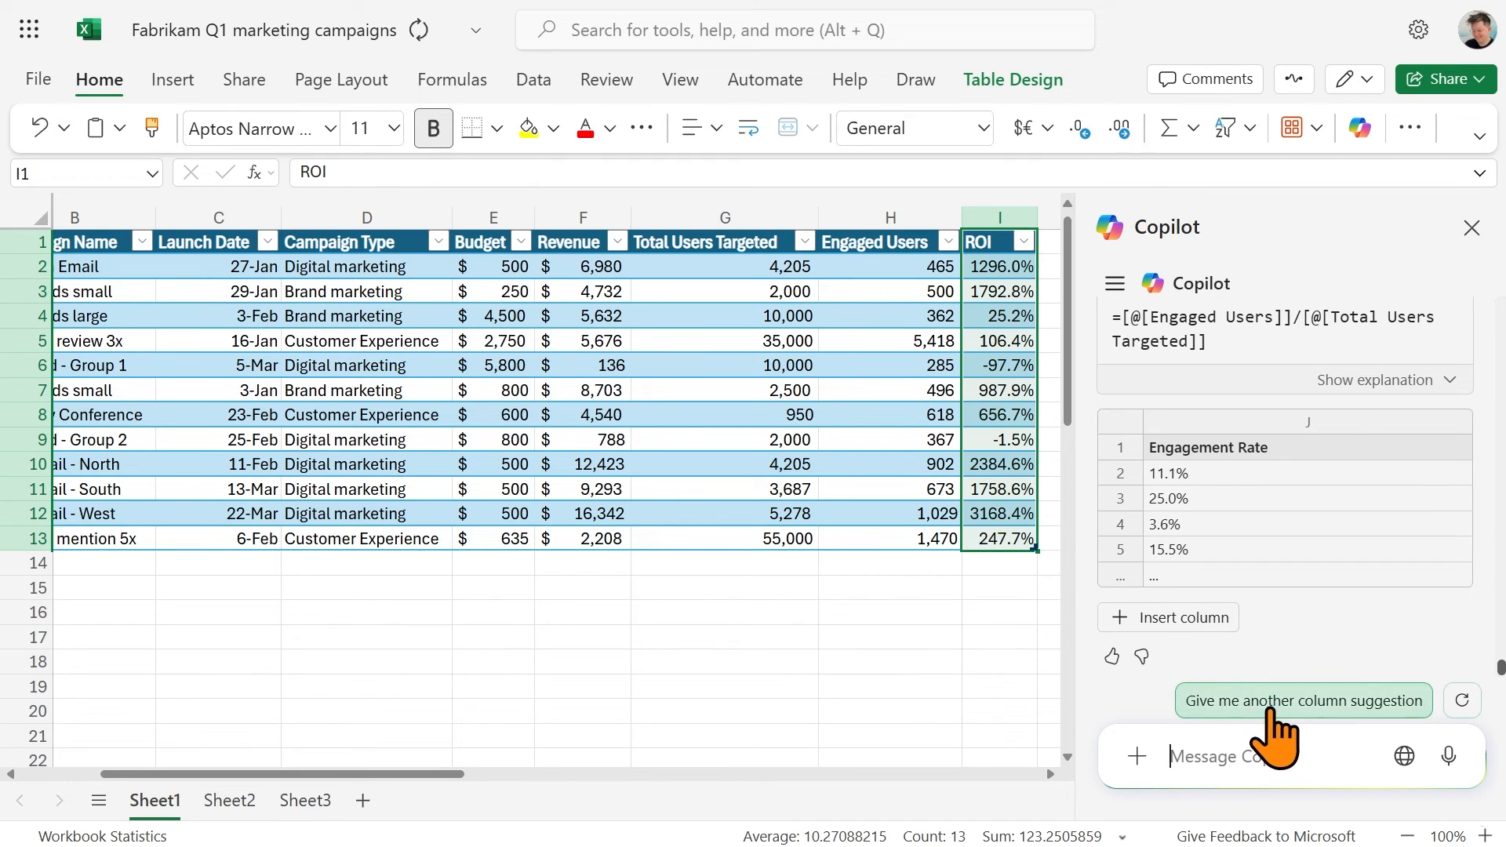
left_click(1272, 700)
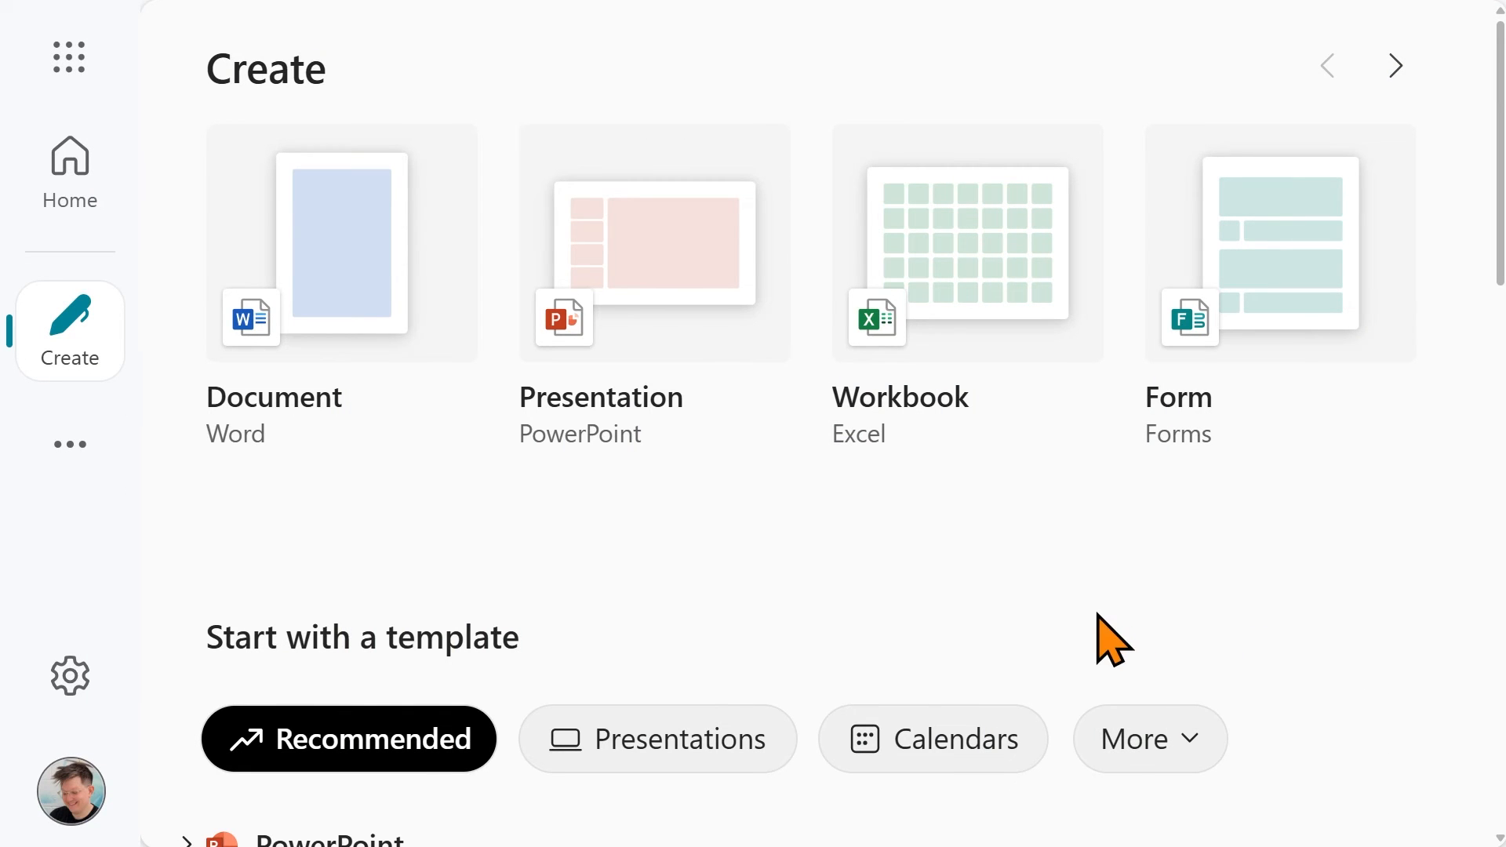
Create a blank Word document and write a Copilot prompt as Fabrikam's director of finance requesting a Q1 Marketing Campaign Analysis based on the attached file
left_click(387, 326)
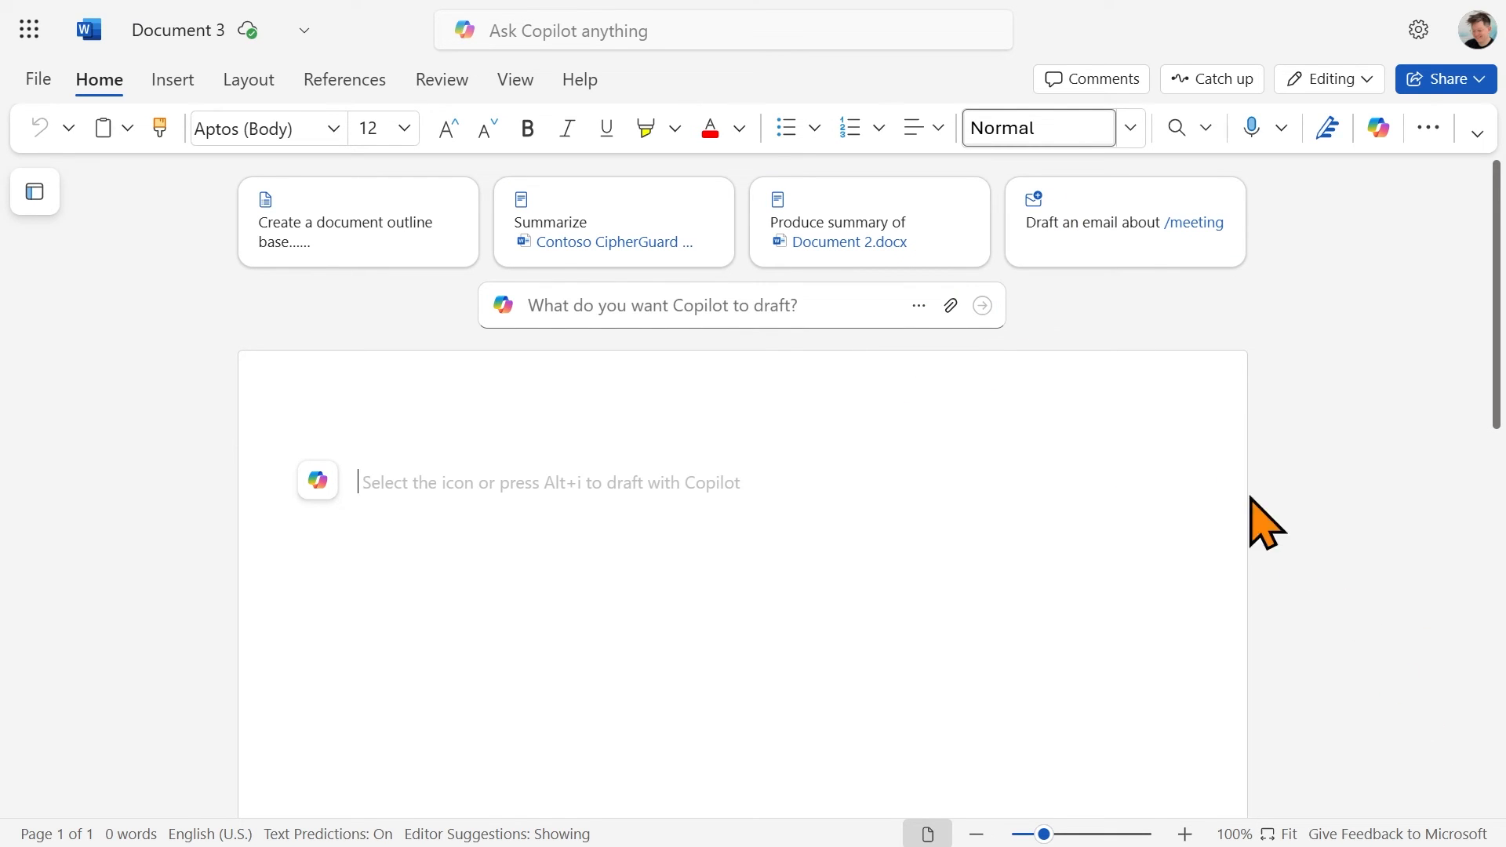
left_click(804, 298)
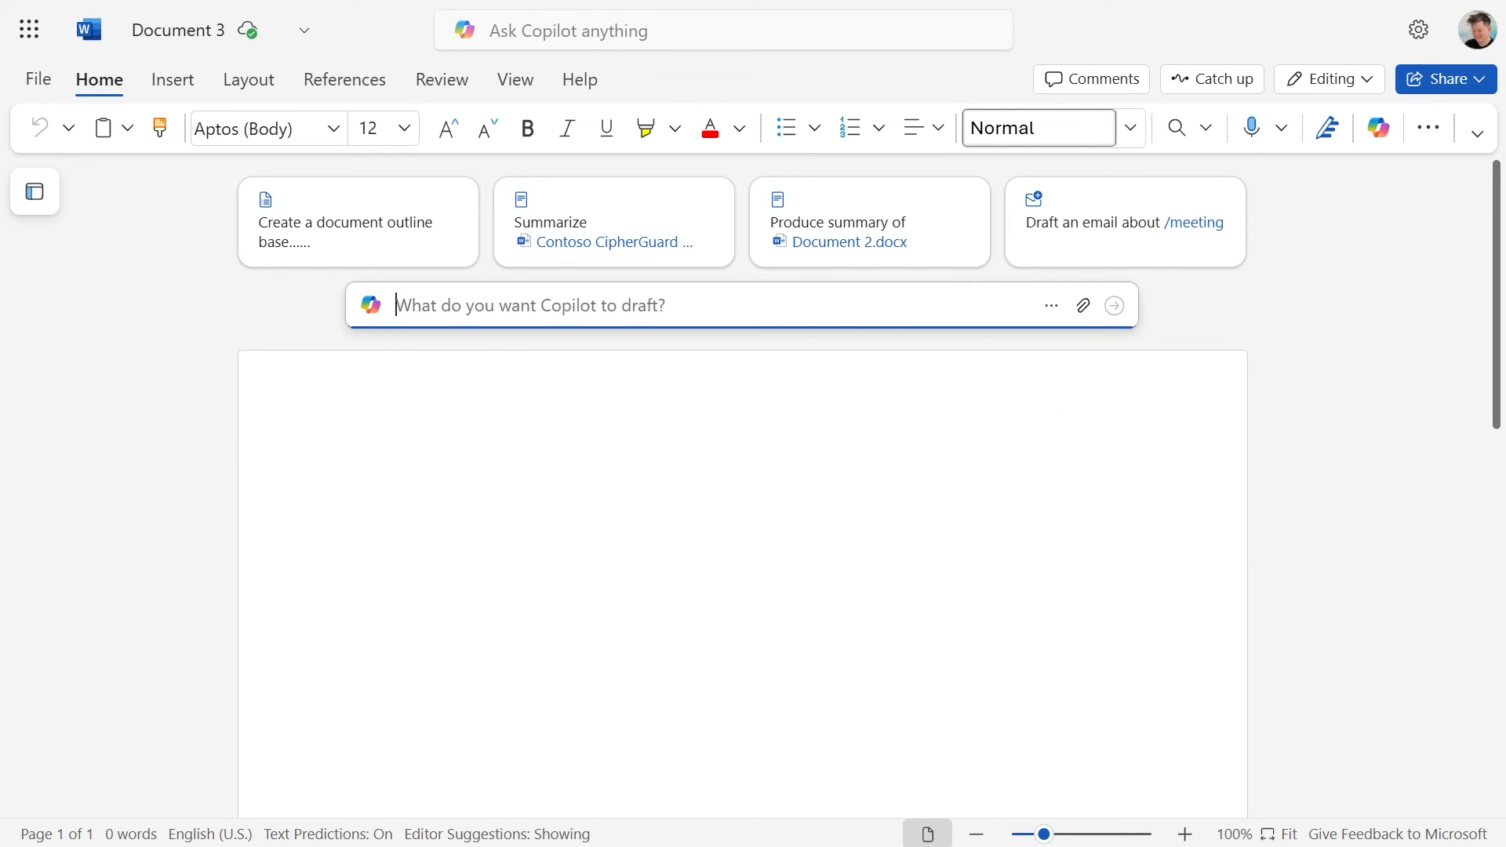
type("I'")
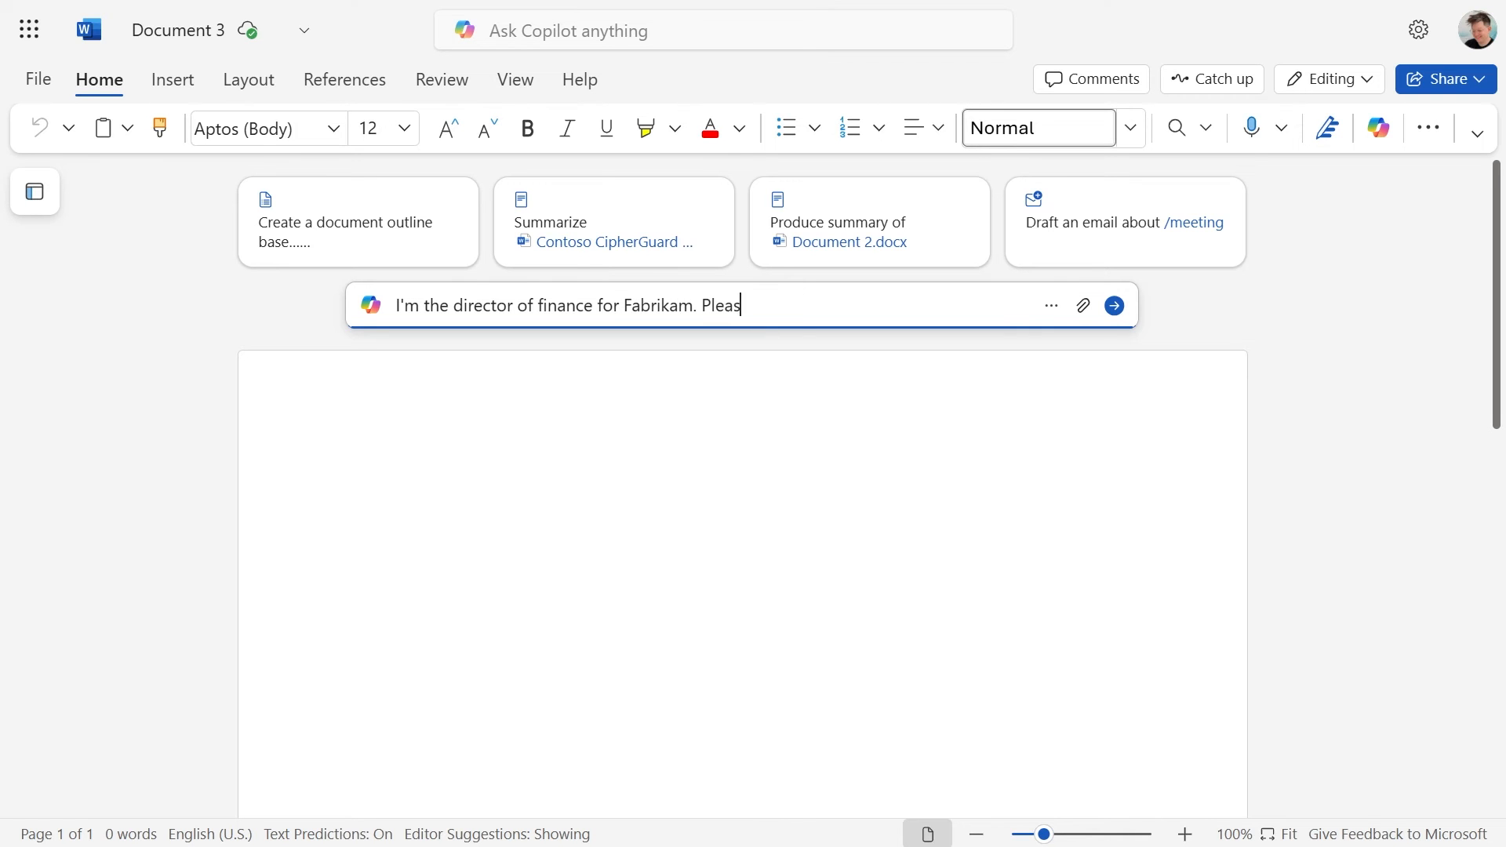
type("e a Q1")
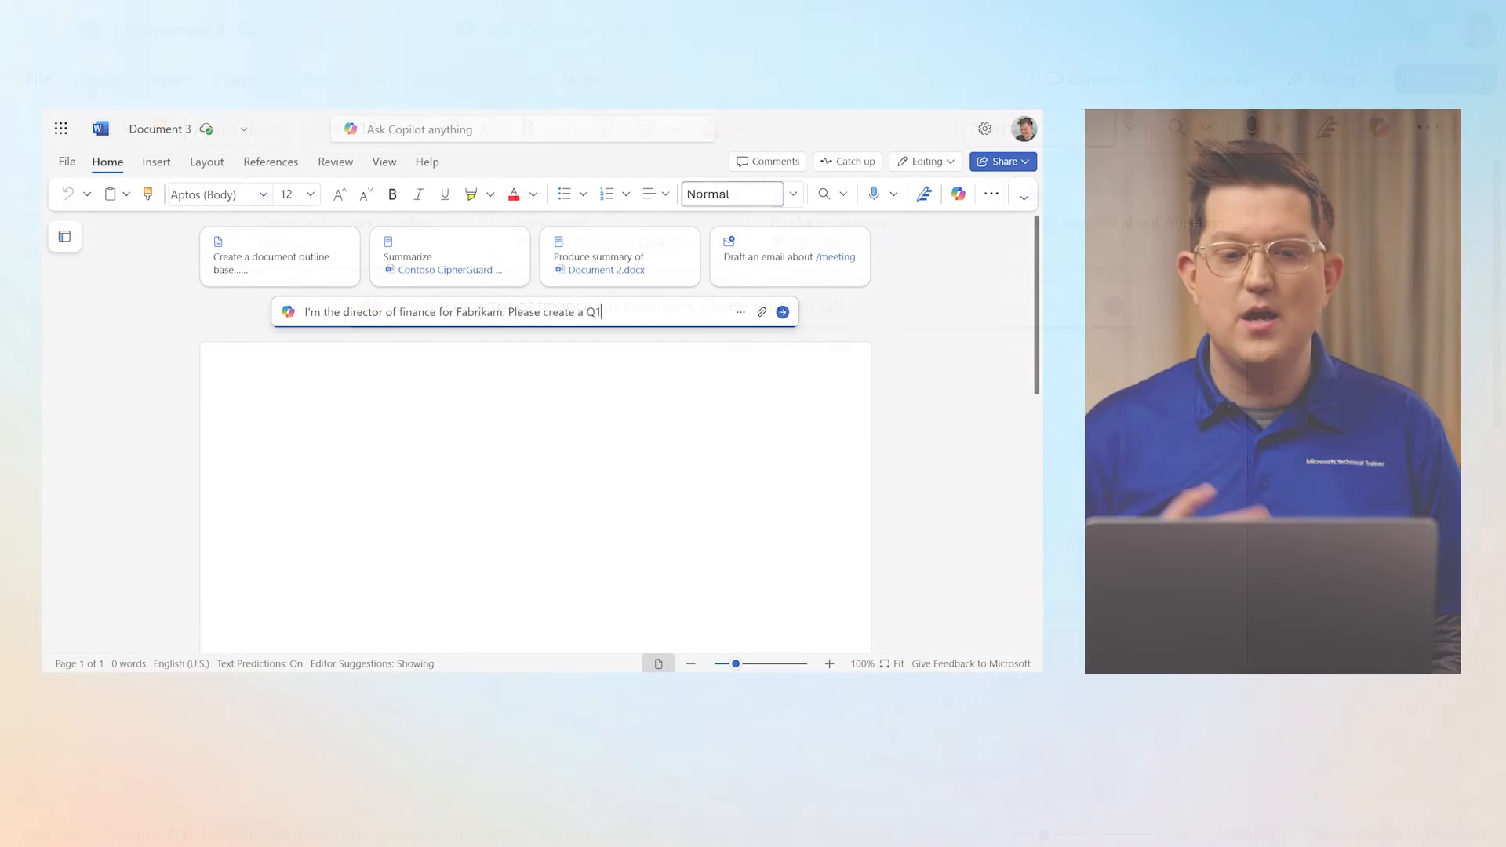
type(". Please create a")
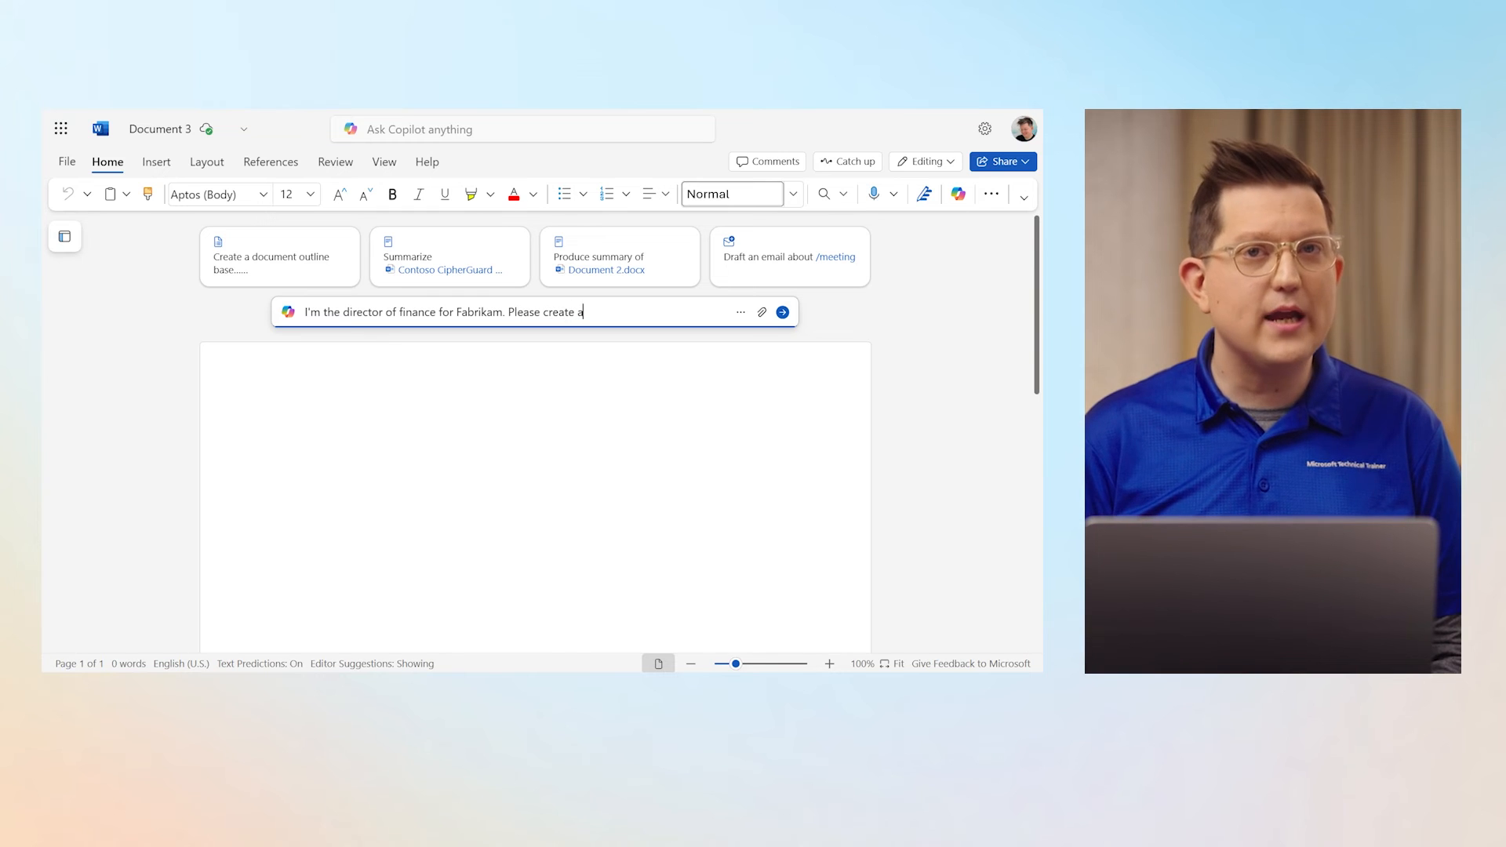
type(" Q1 Marketing C")
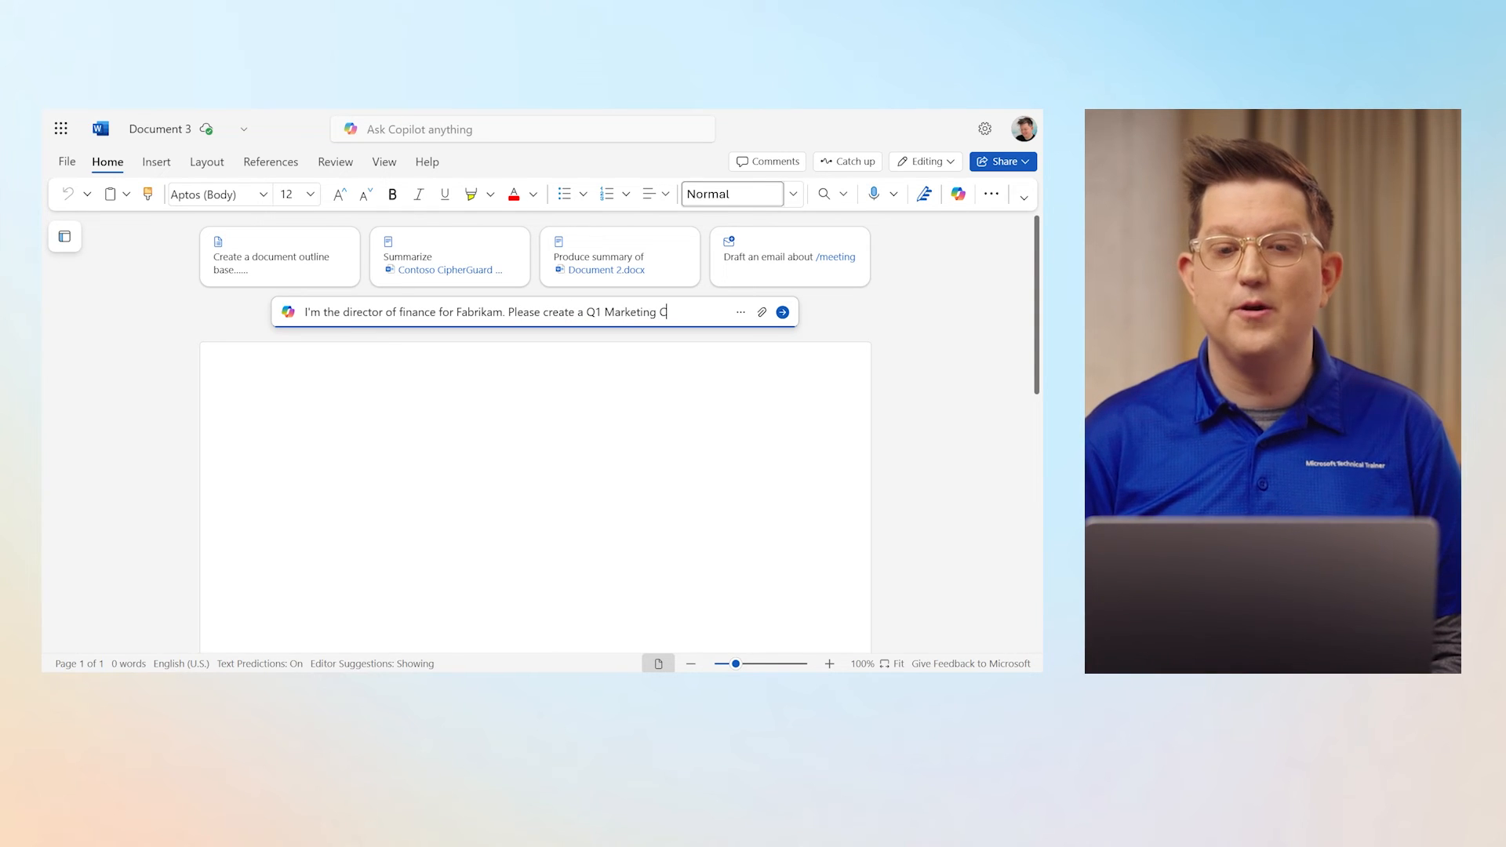
type("ampaign Analysis")
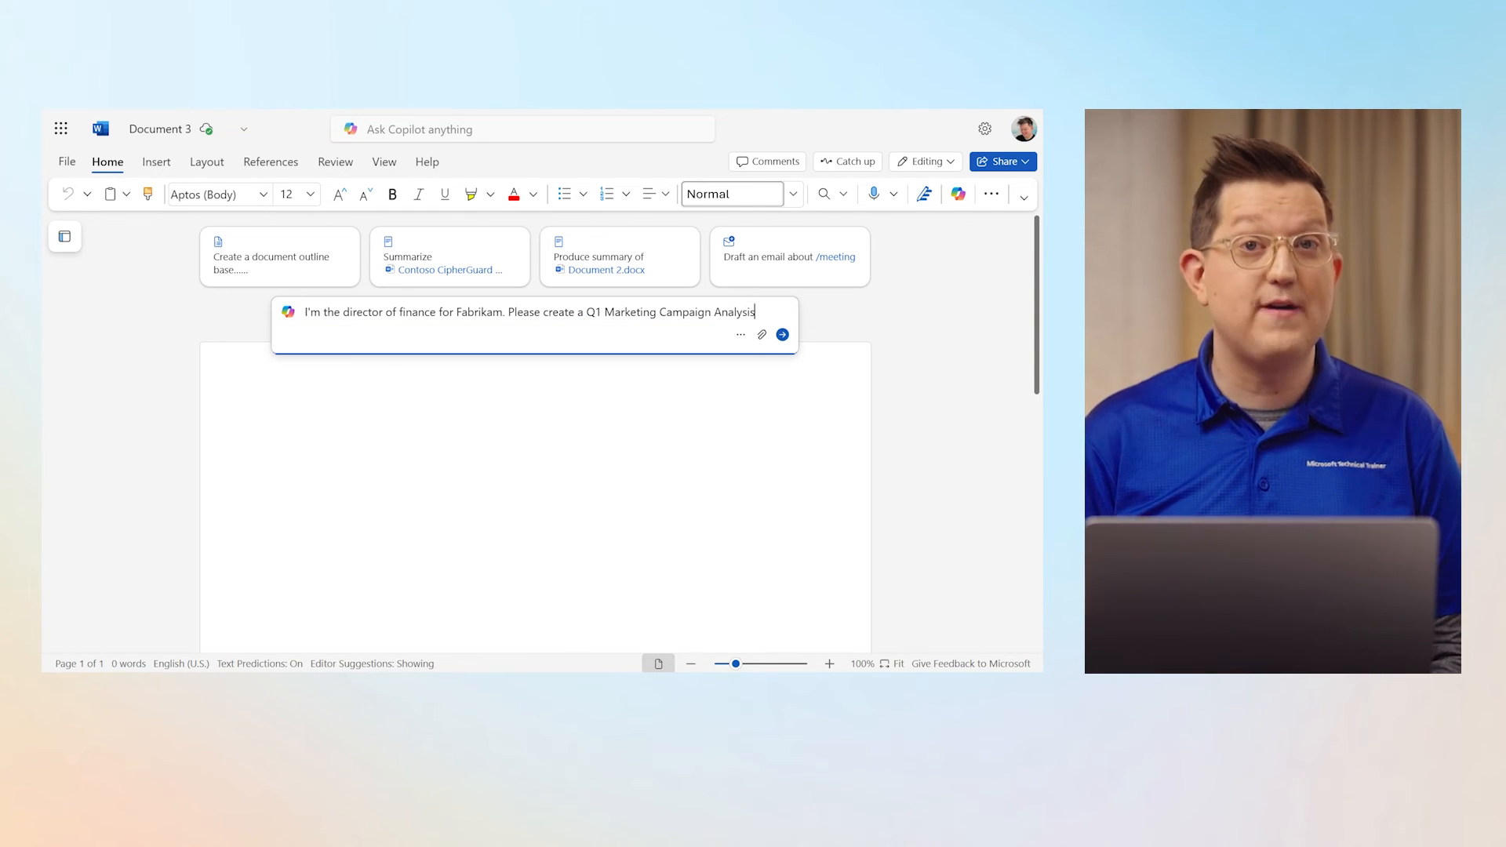
type(" basedon on the ")
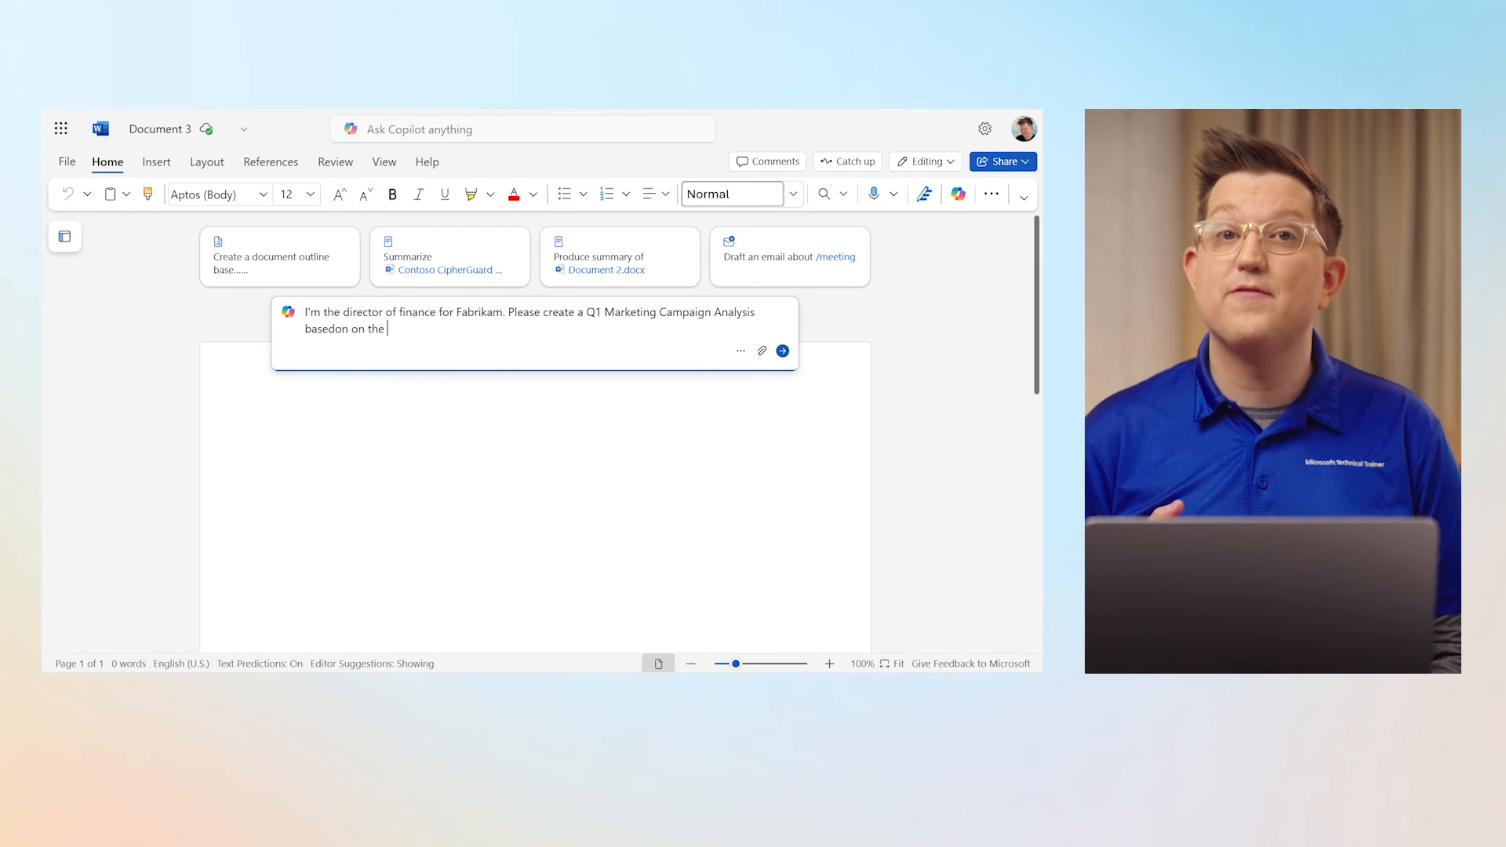
type("attached file, which provieds data on our Q1 marketing campaigns. Include the")
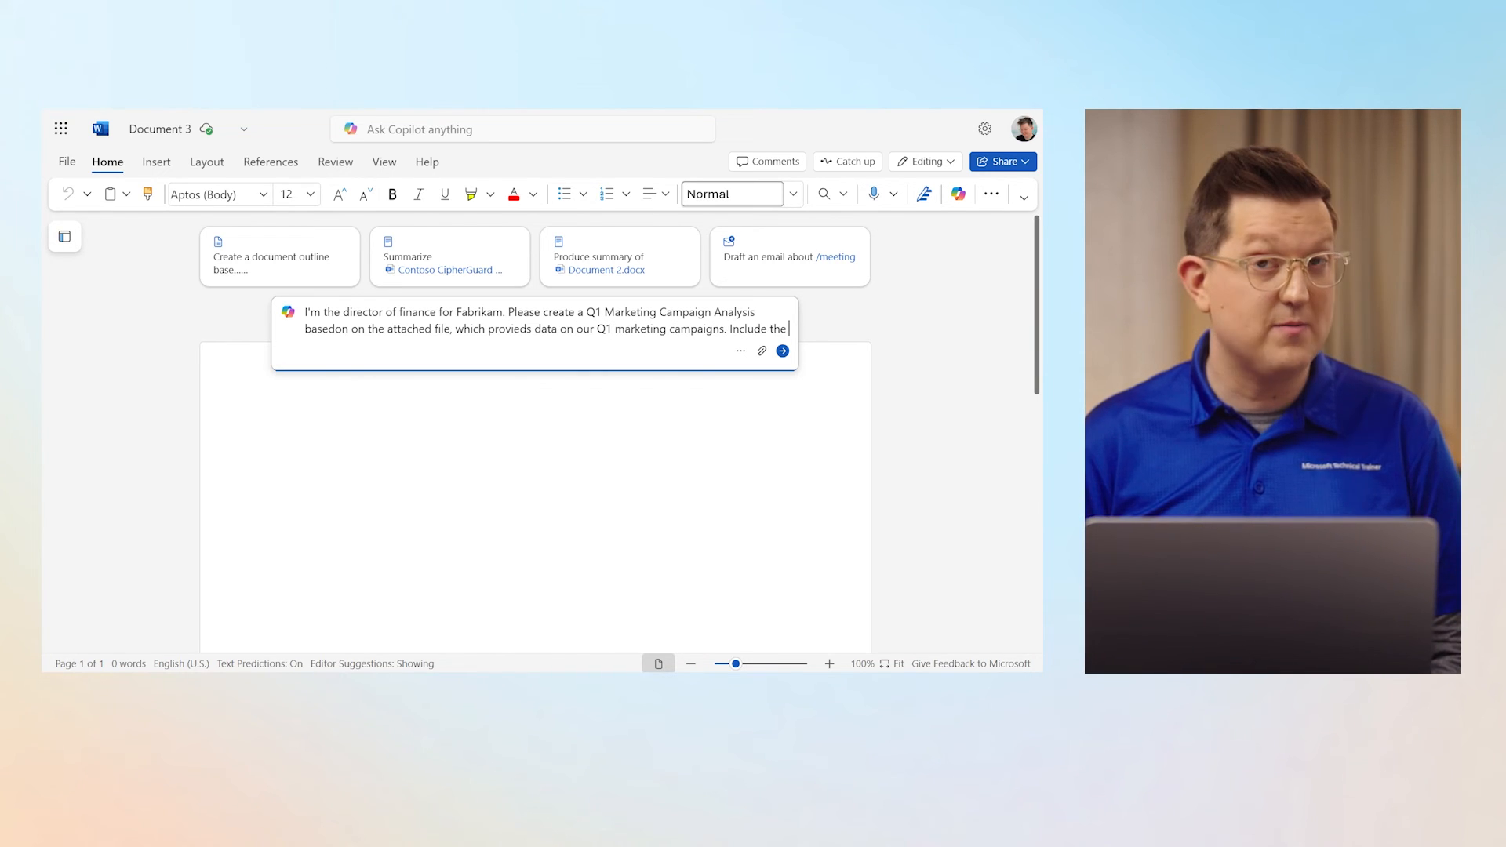
Extend the prompt to request these specific report sections: Executive Summary, Data Analysis, and Recommendations
type("following sections fo the")
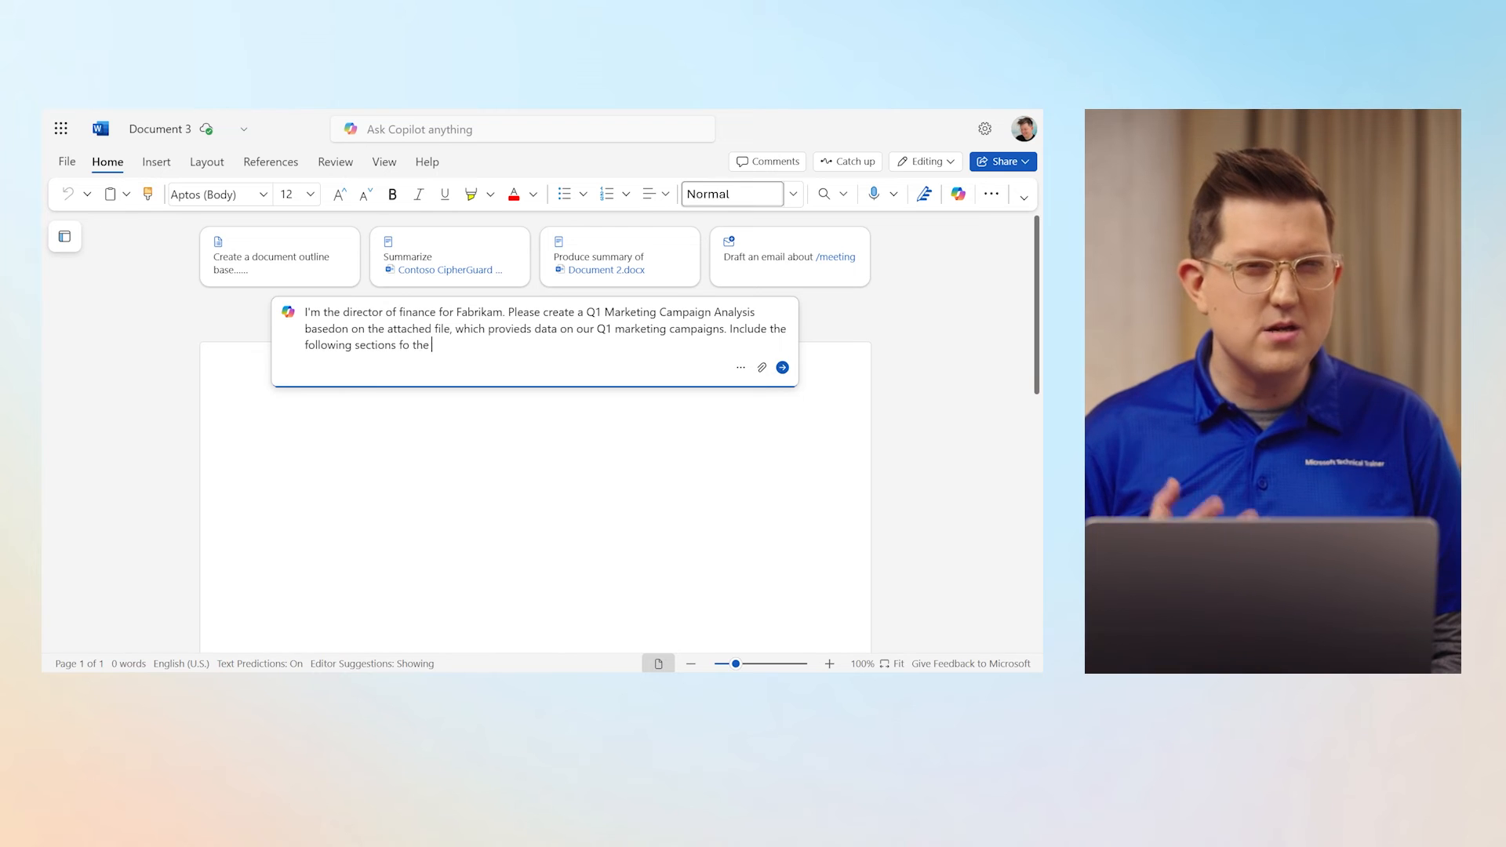
type("cifically: Exec")
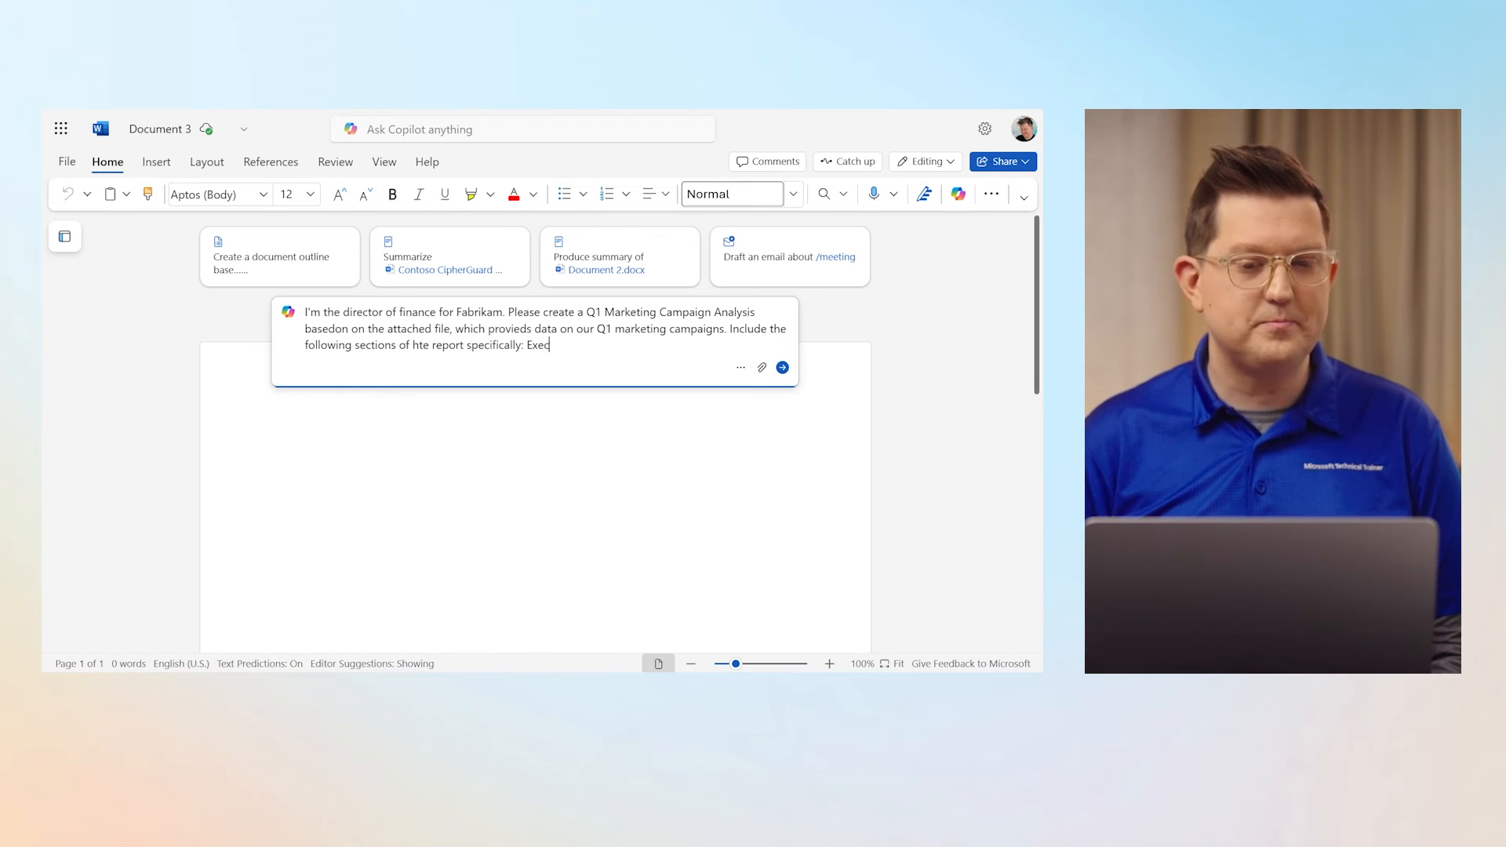
type("utive Summary")
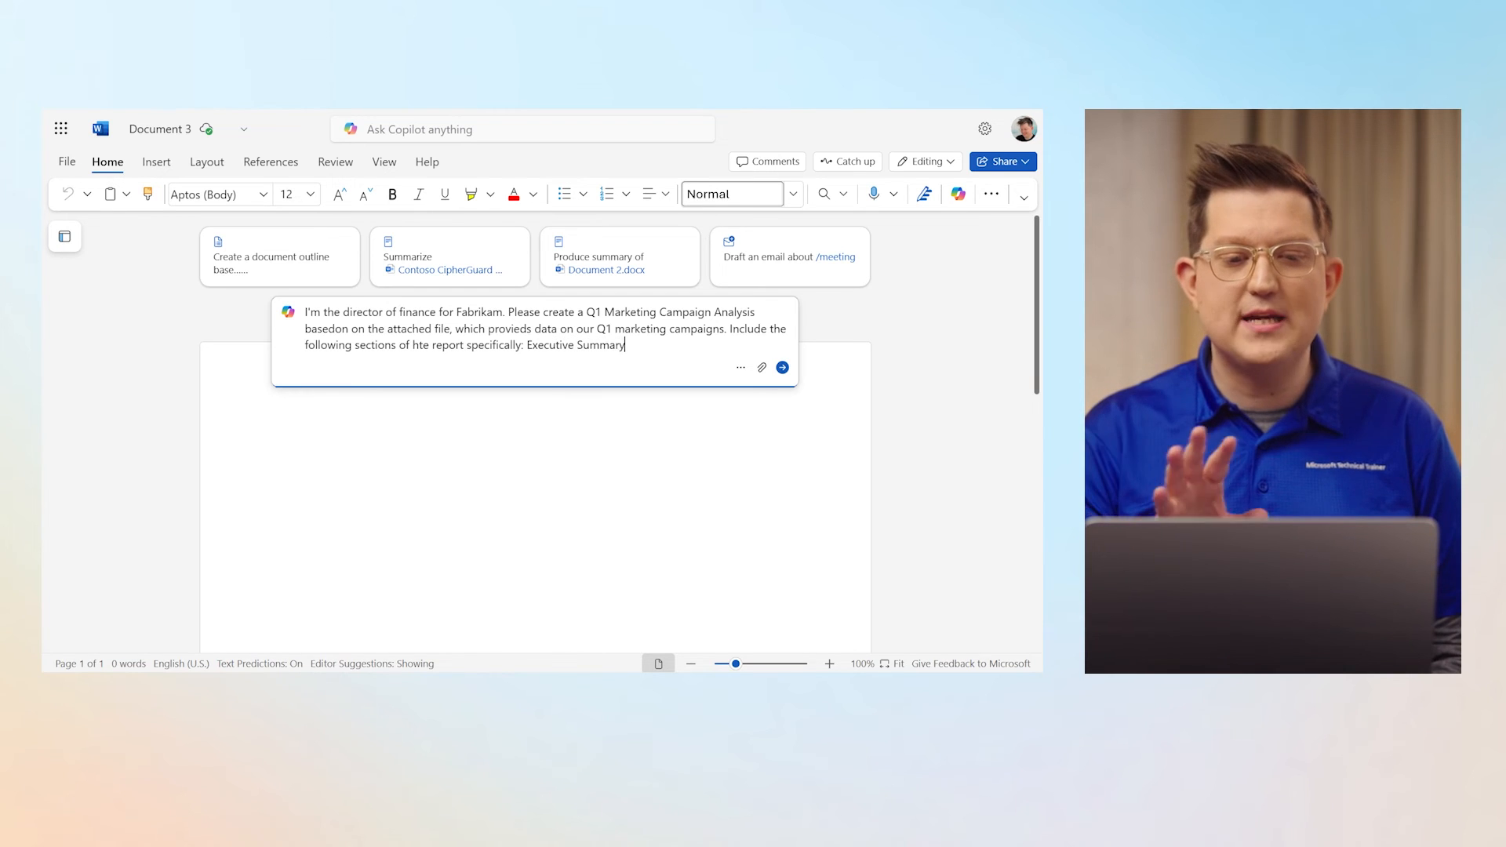
type(", Data Analysis, and Recommend")
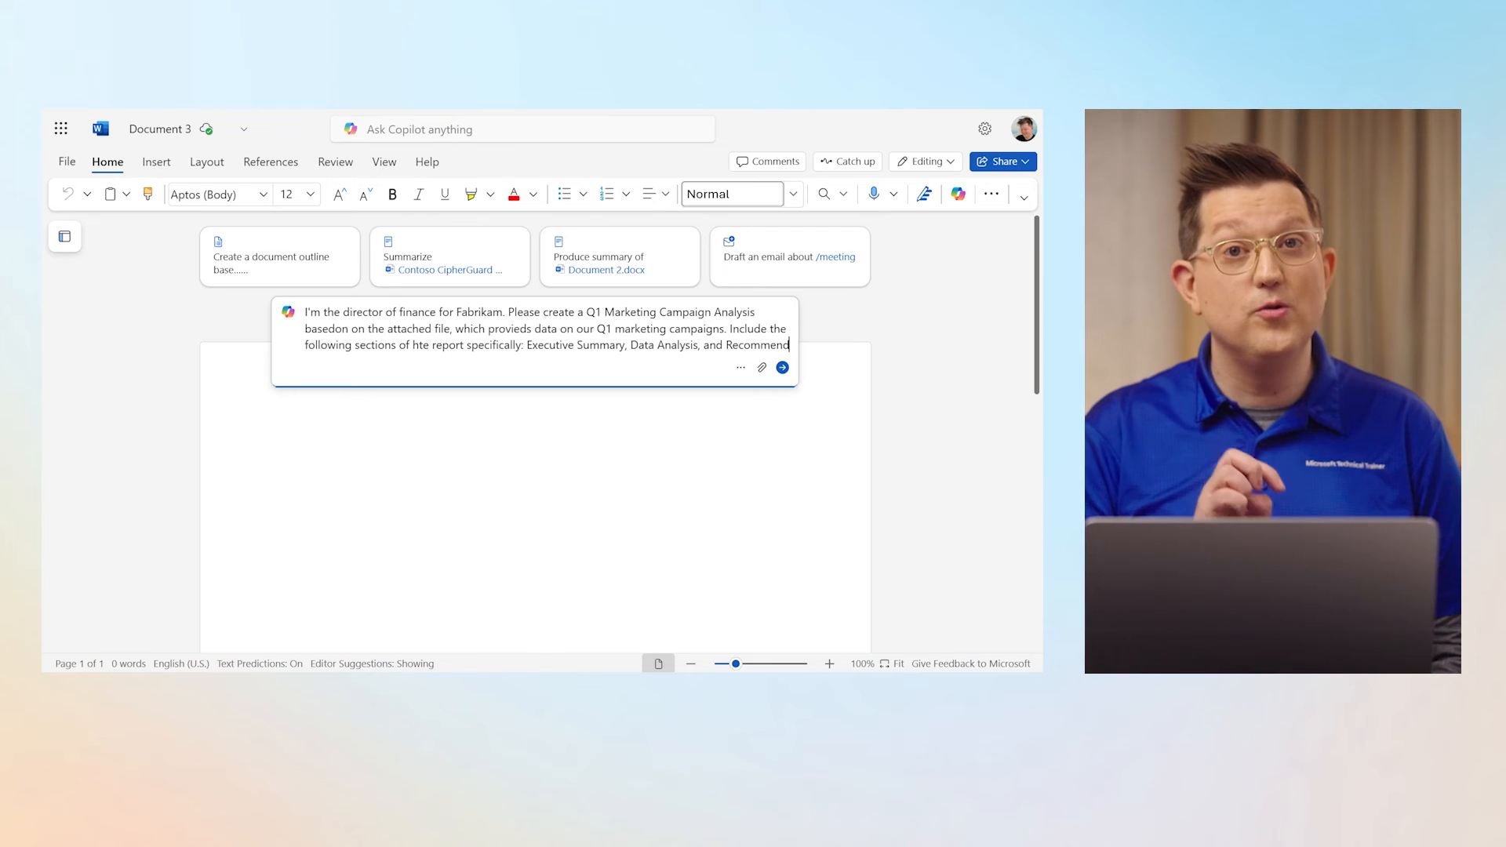
type("ations.")
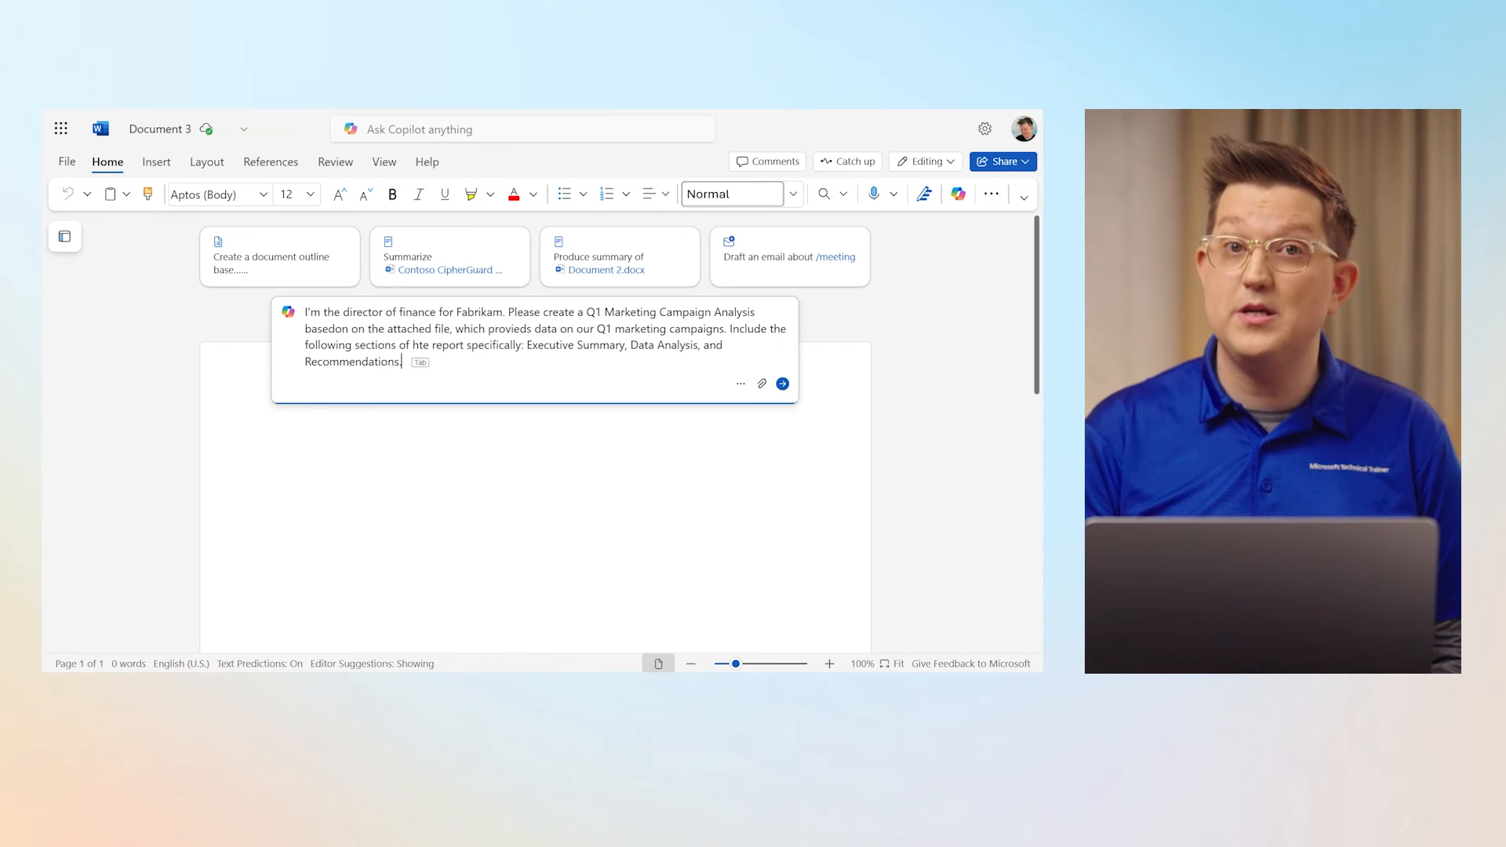
key("Return")
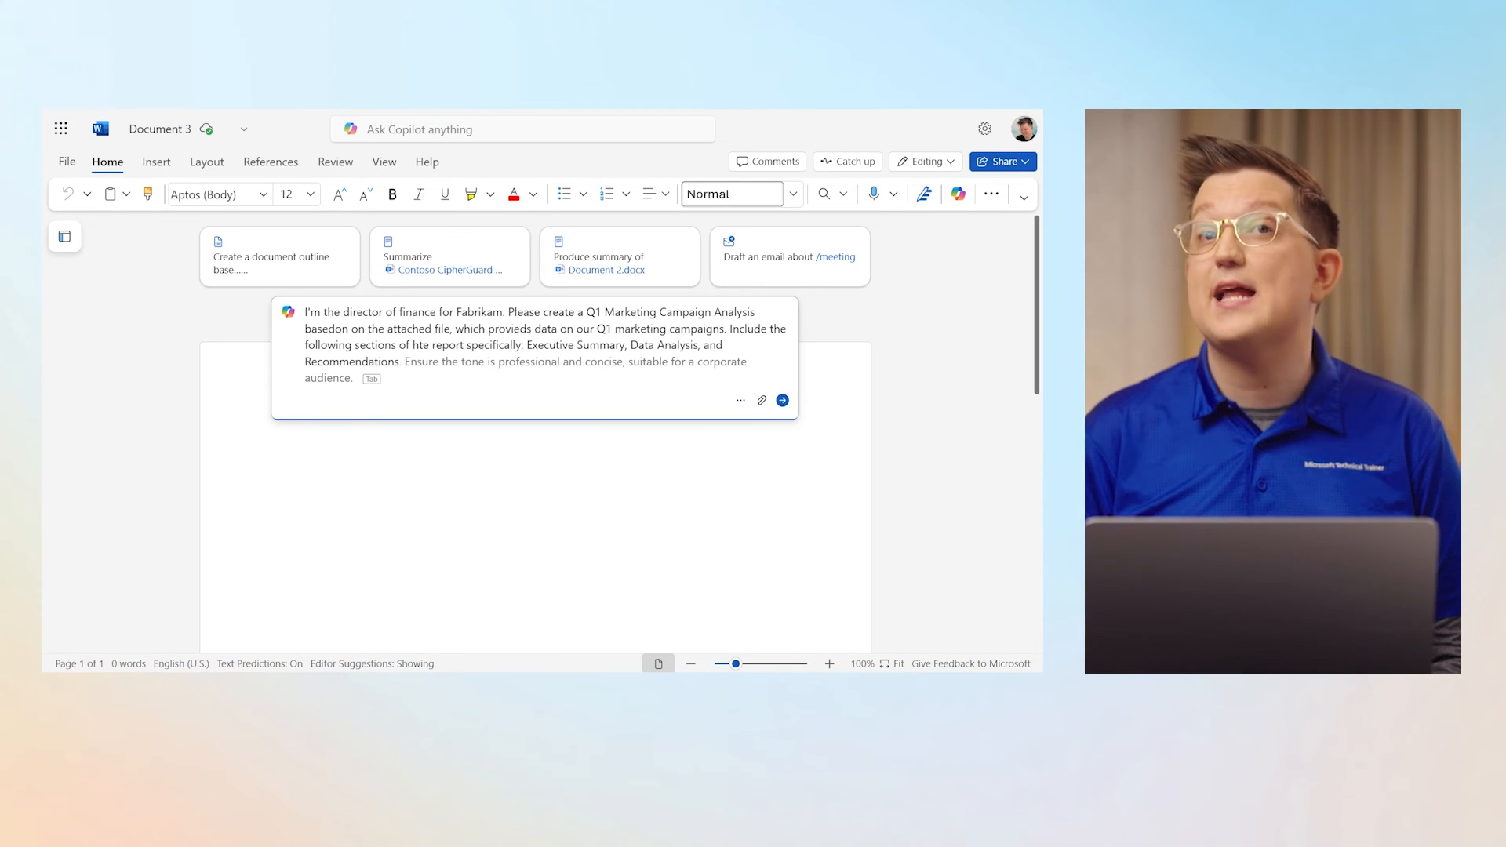
Reference the file Fabrikam Q1 marketing campaign data.docx in the prompt and generate the report draft
type("/")
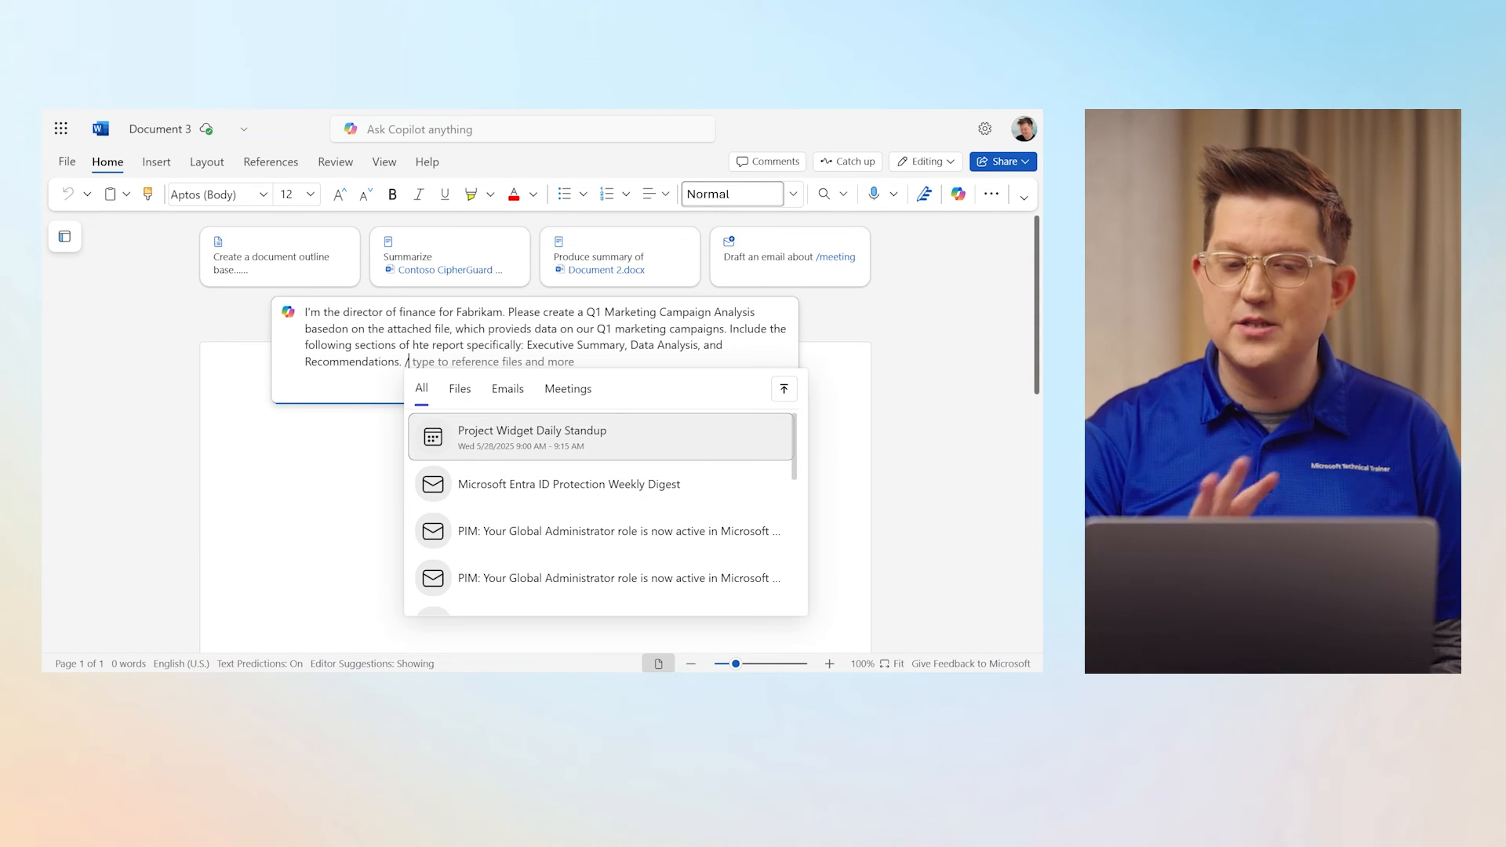
type("Fa")
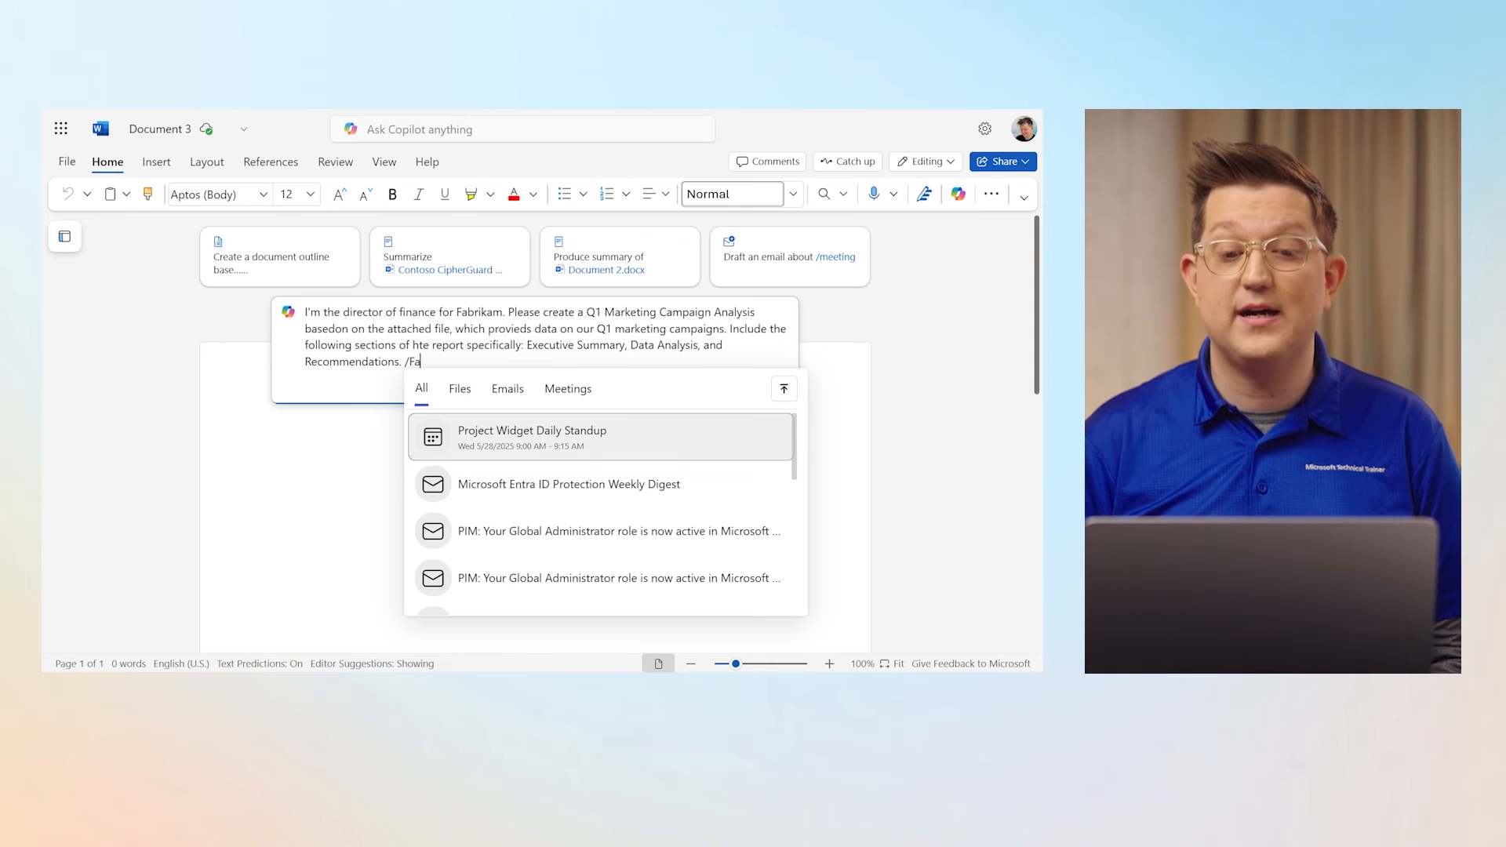
key("BackSpace")
key("BackSpace")
type("Q1")
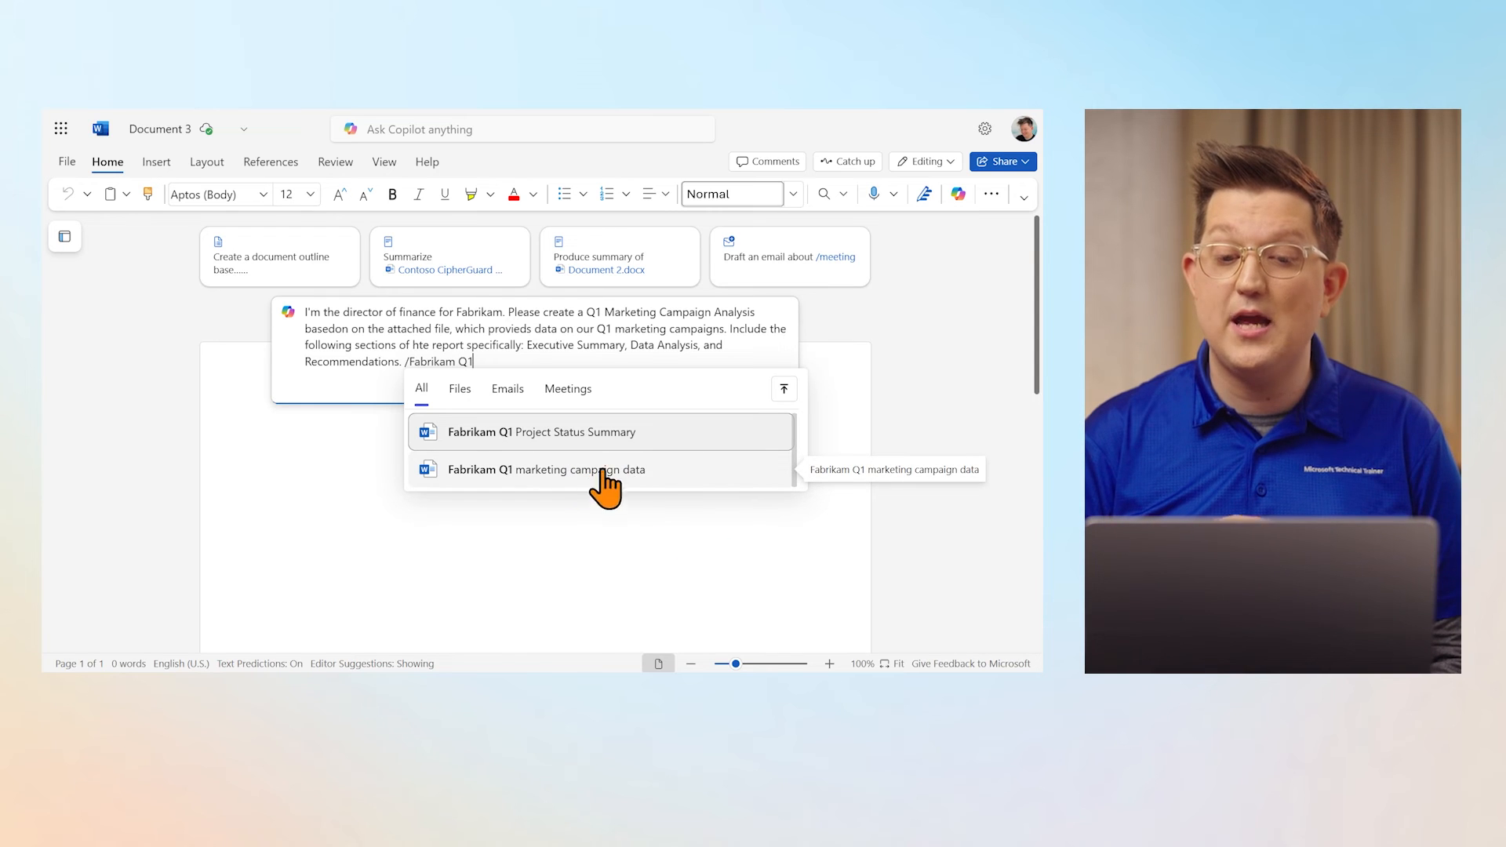
left_click(784, 390)
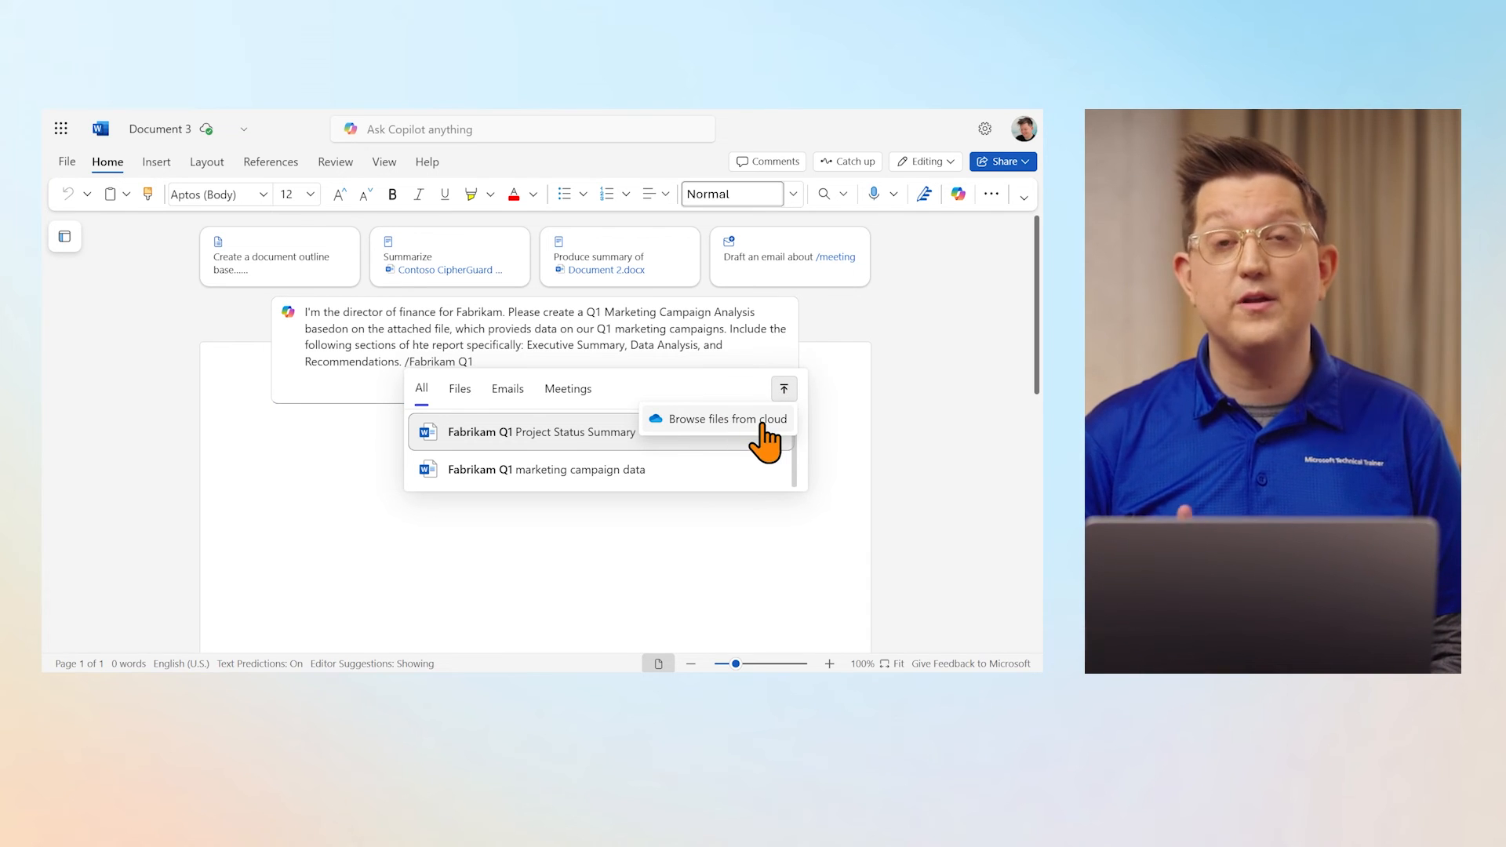
left_click(601, 471)
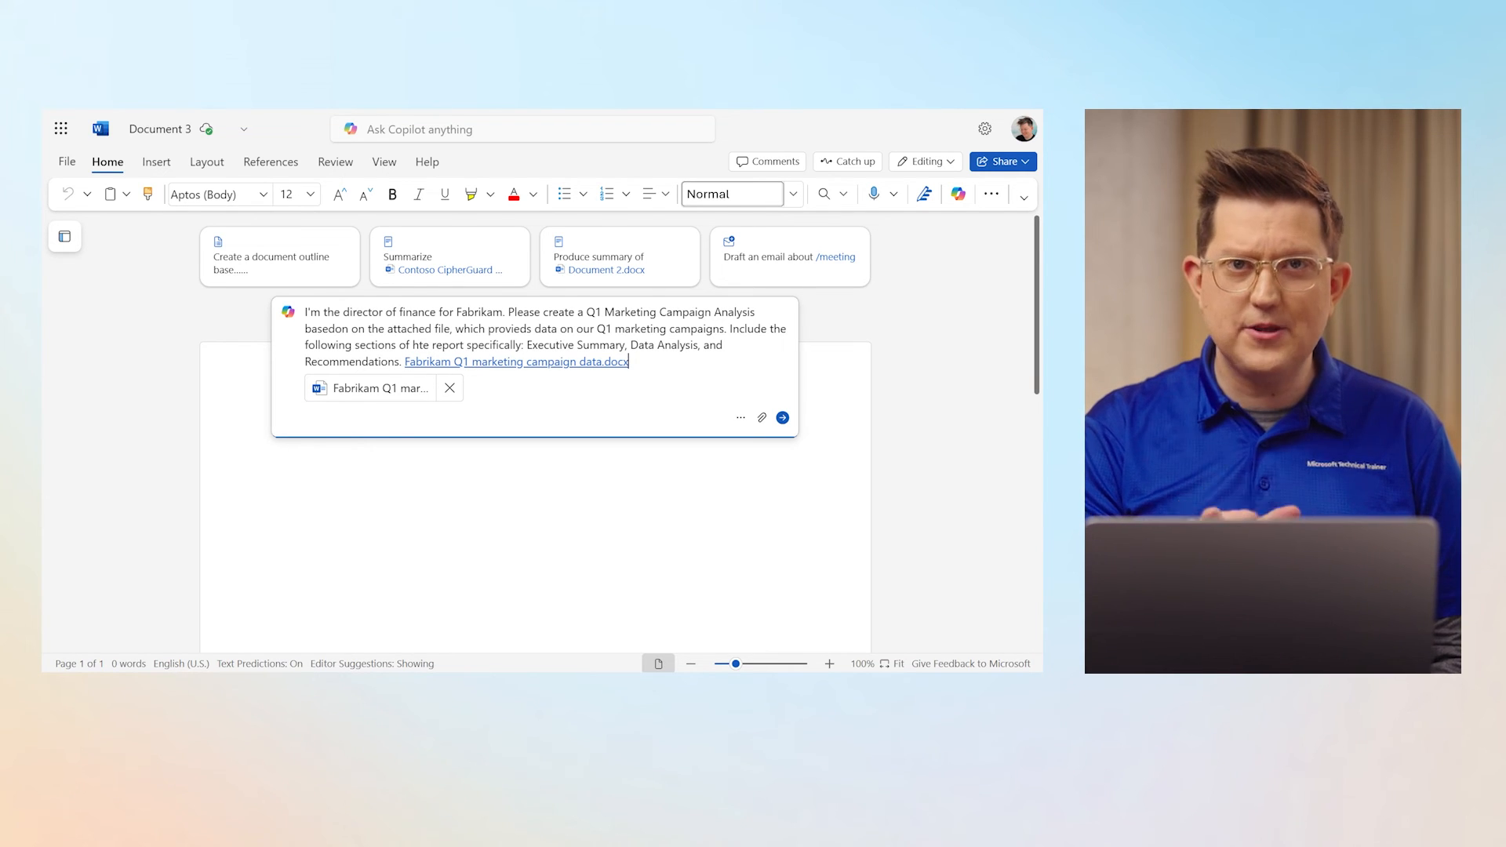
key("shift+Return")
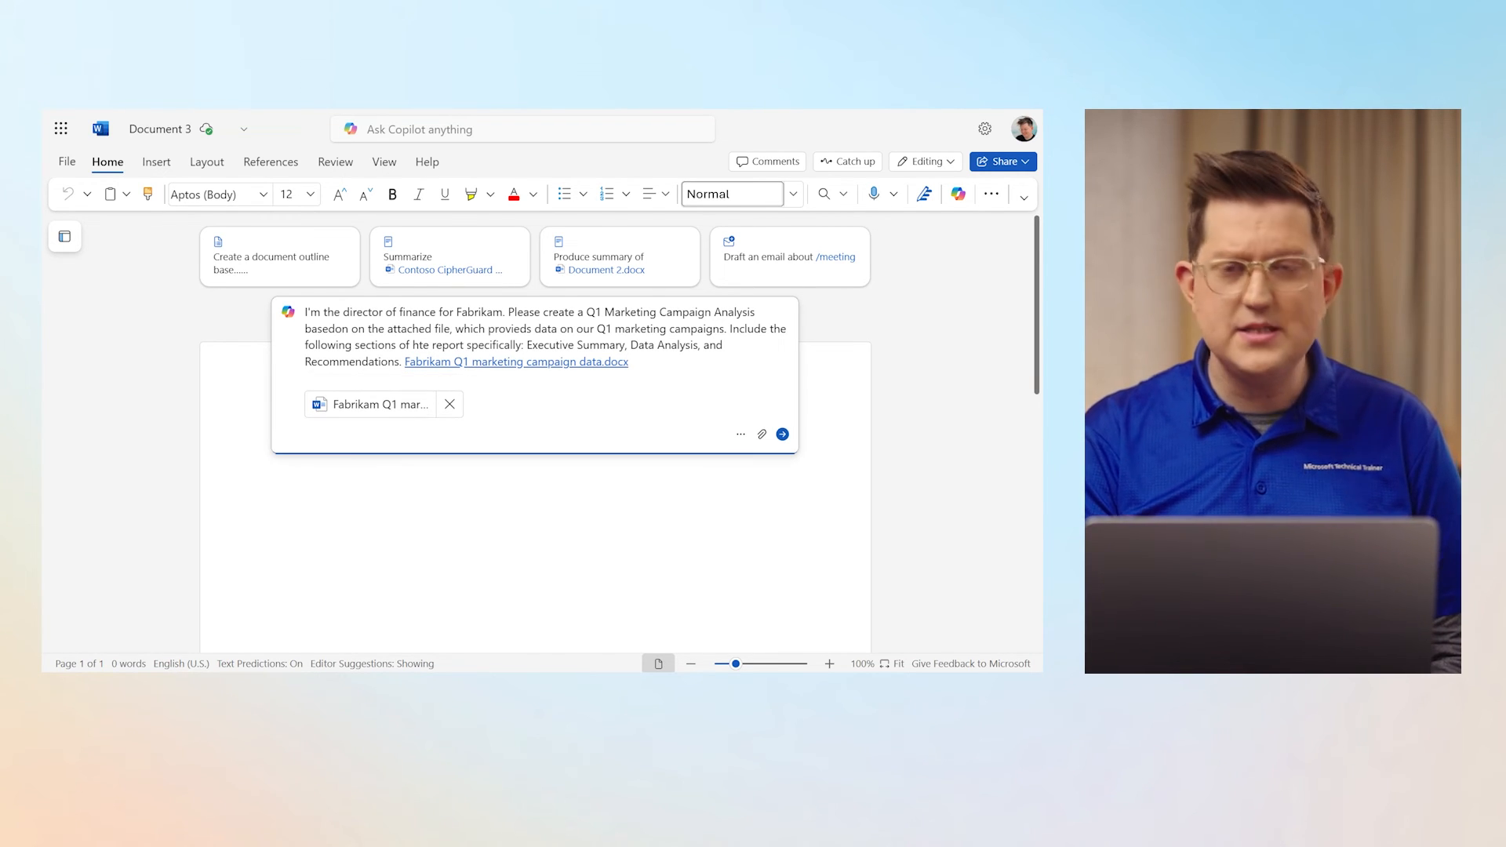
key("Return")
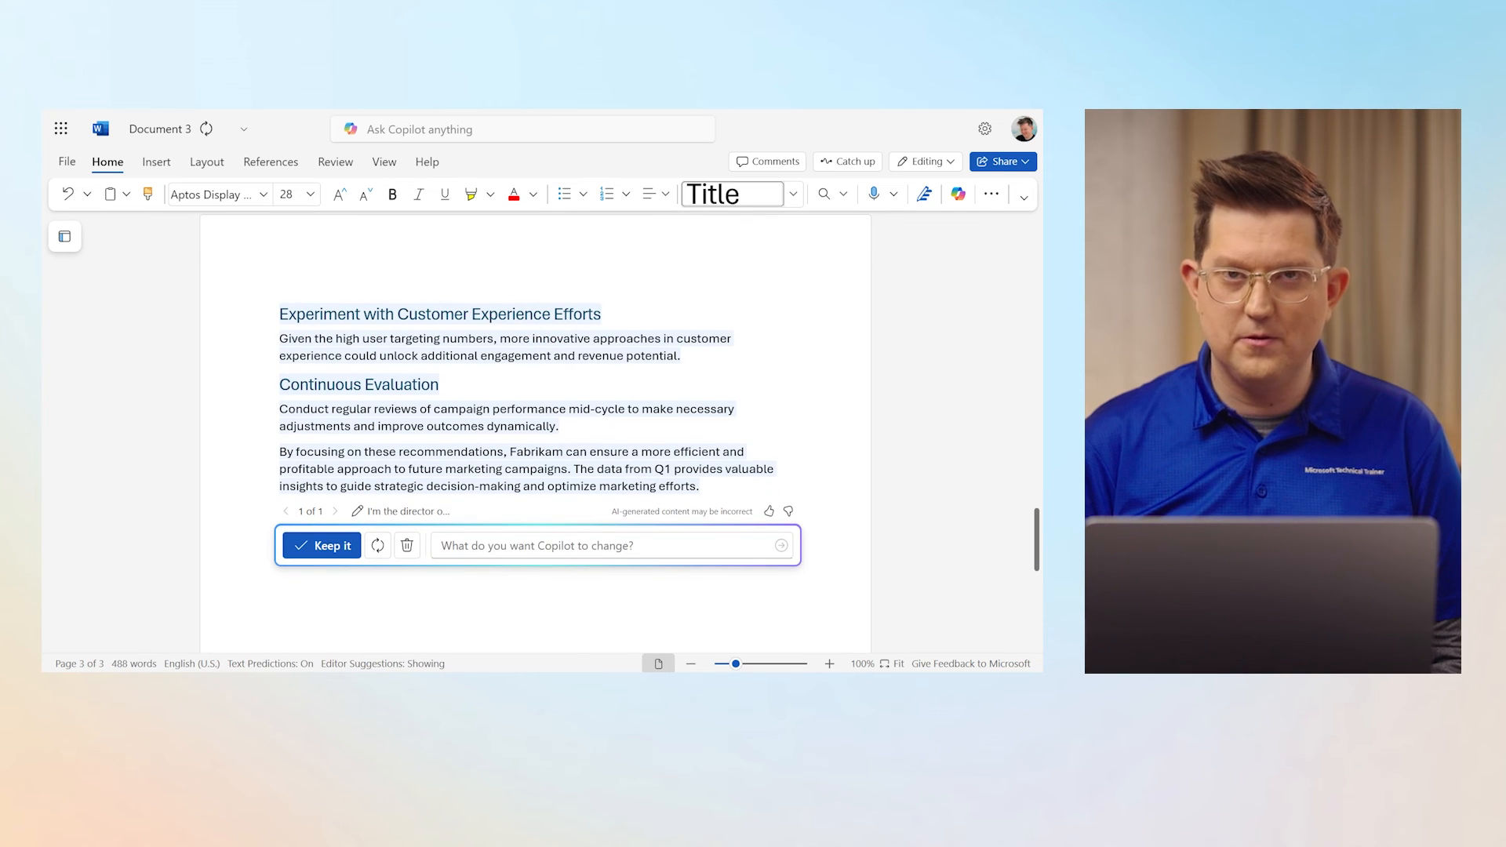
Review the report draft and ask Copilot to use table formatting wherever possible, since it is being presented to someone who dislikes bullet lists
scroll(470, 443, "up", 1)
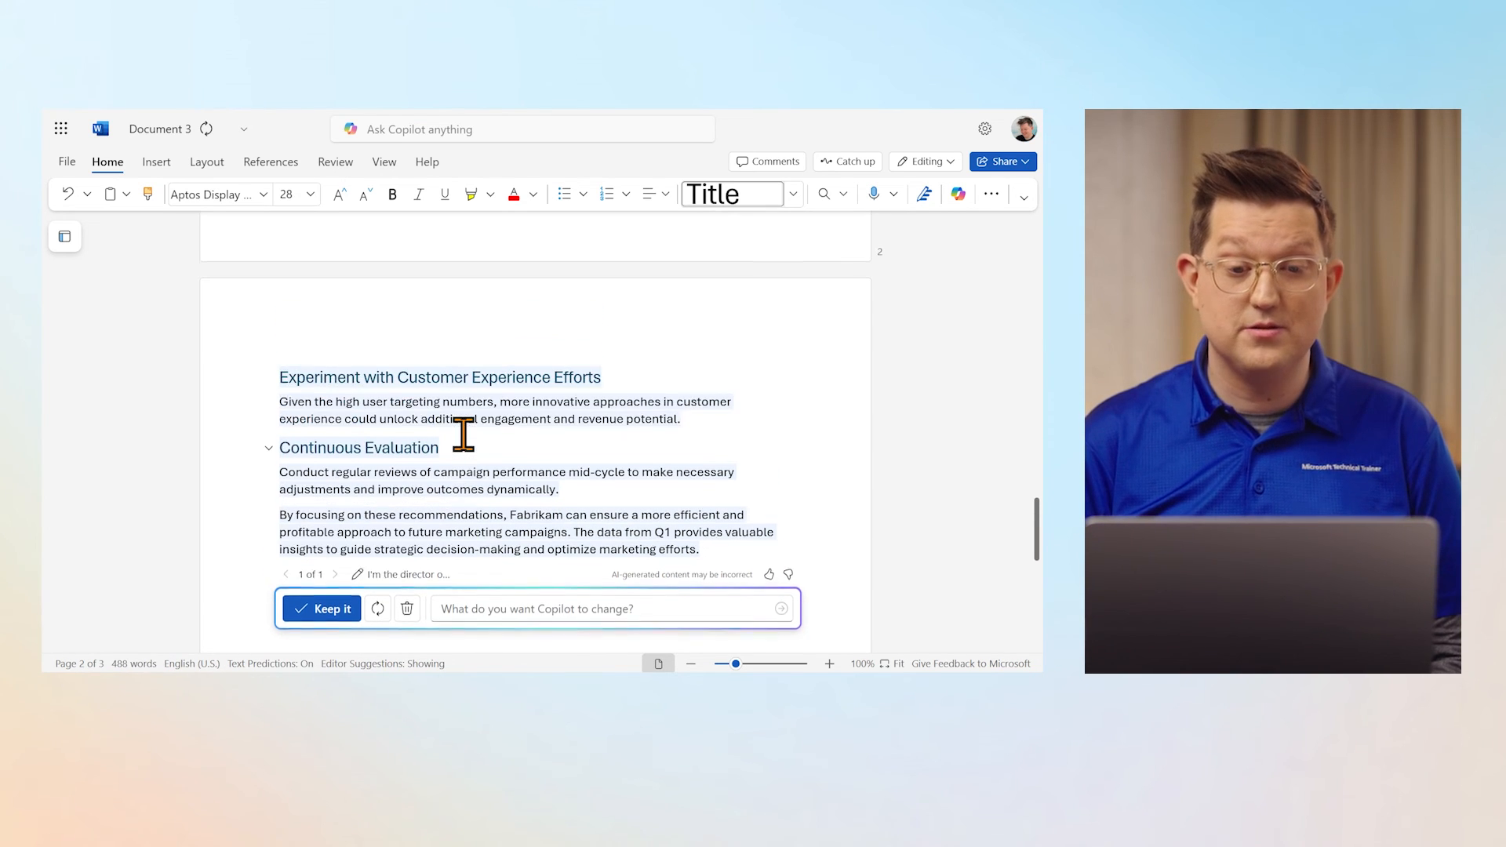
scroll(524, 421, "up", 6)
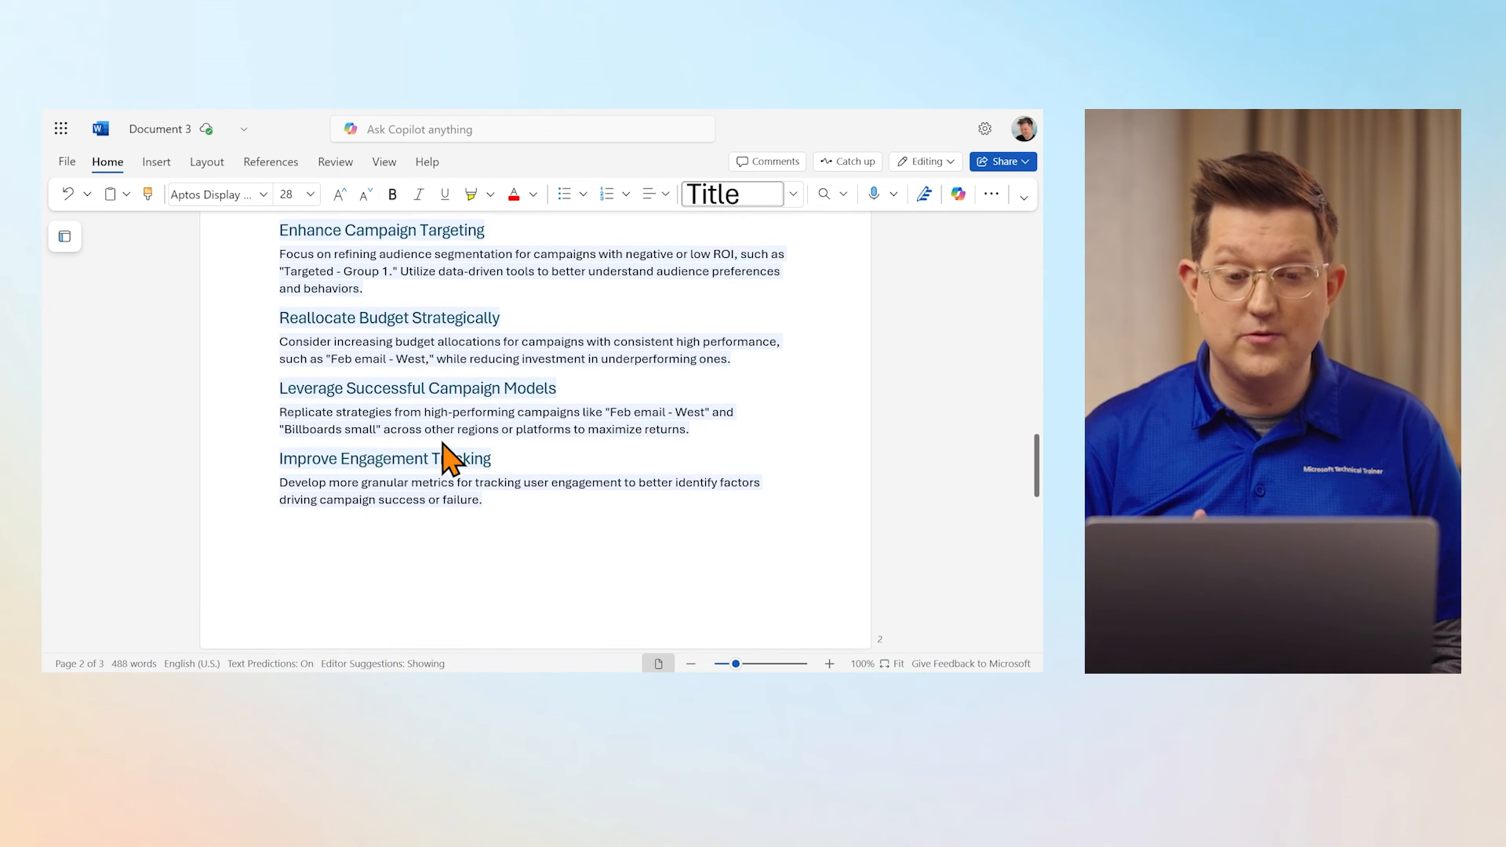
scroll(445, 461, "up", 3)
scroll(502, 459, "up", 2)
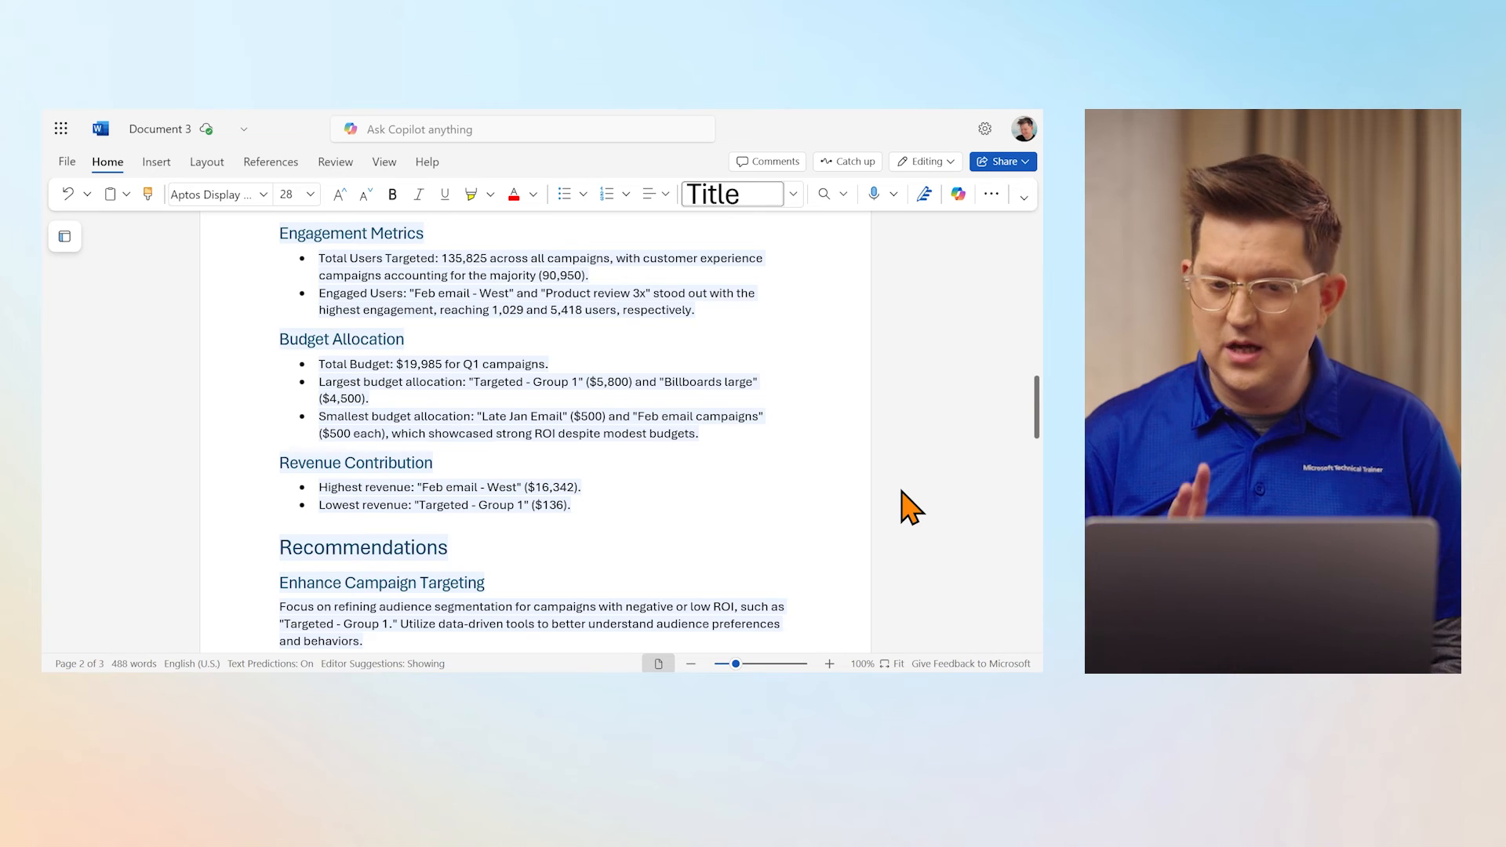
scroll(910, 506, "up", 7)
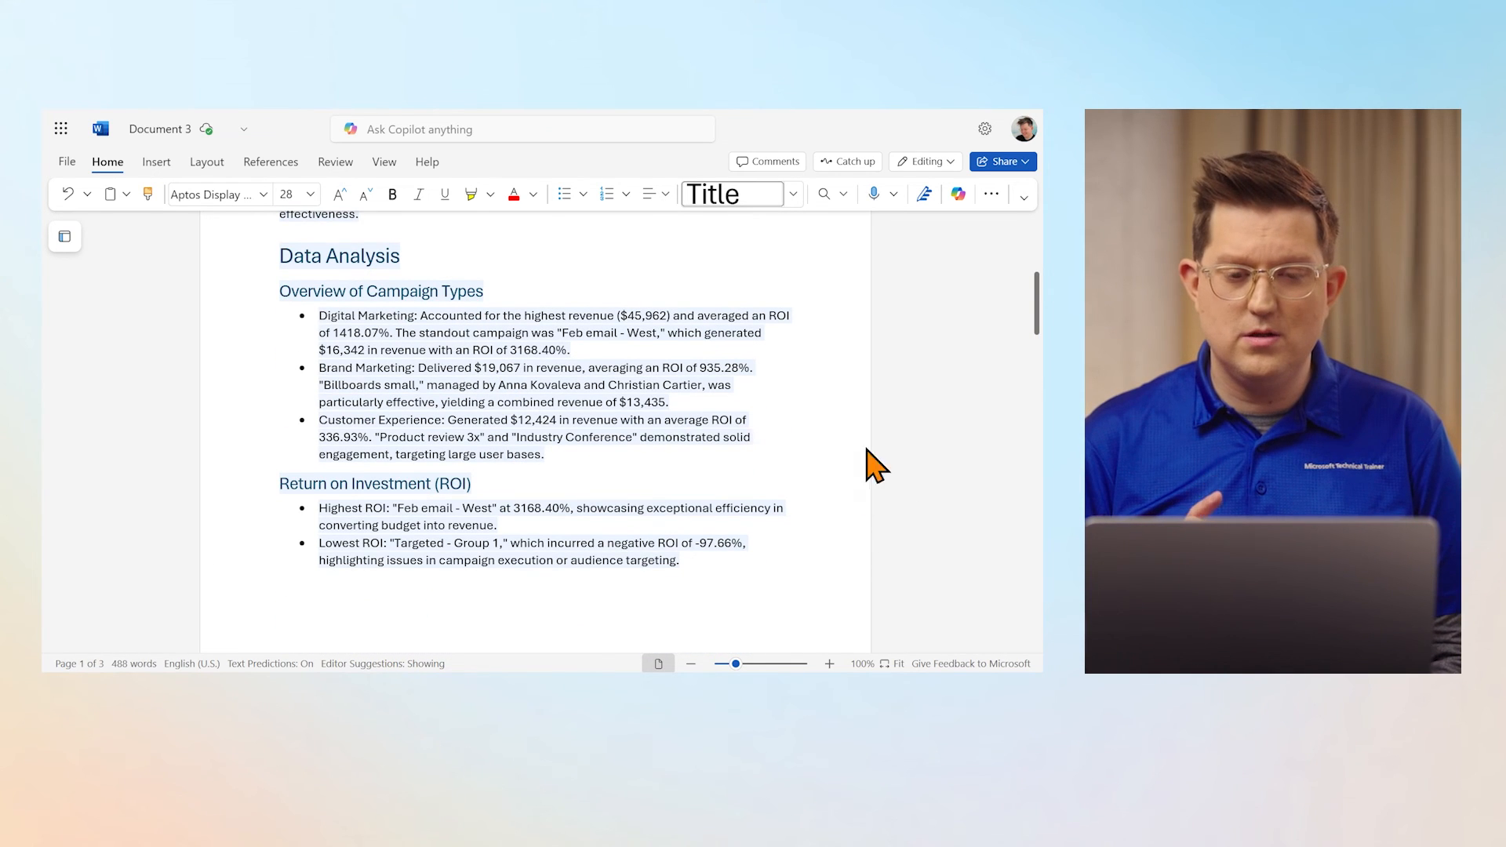
scroll(915, 528, "down", 10)
left_click(632, 593)
type("This is being presented to someone ")
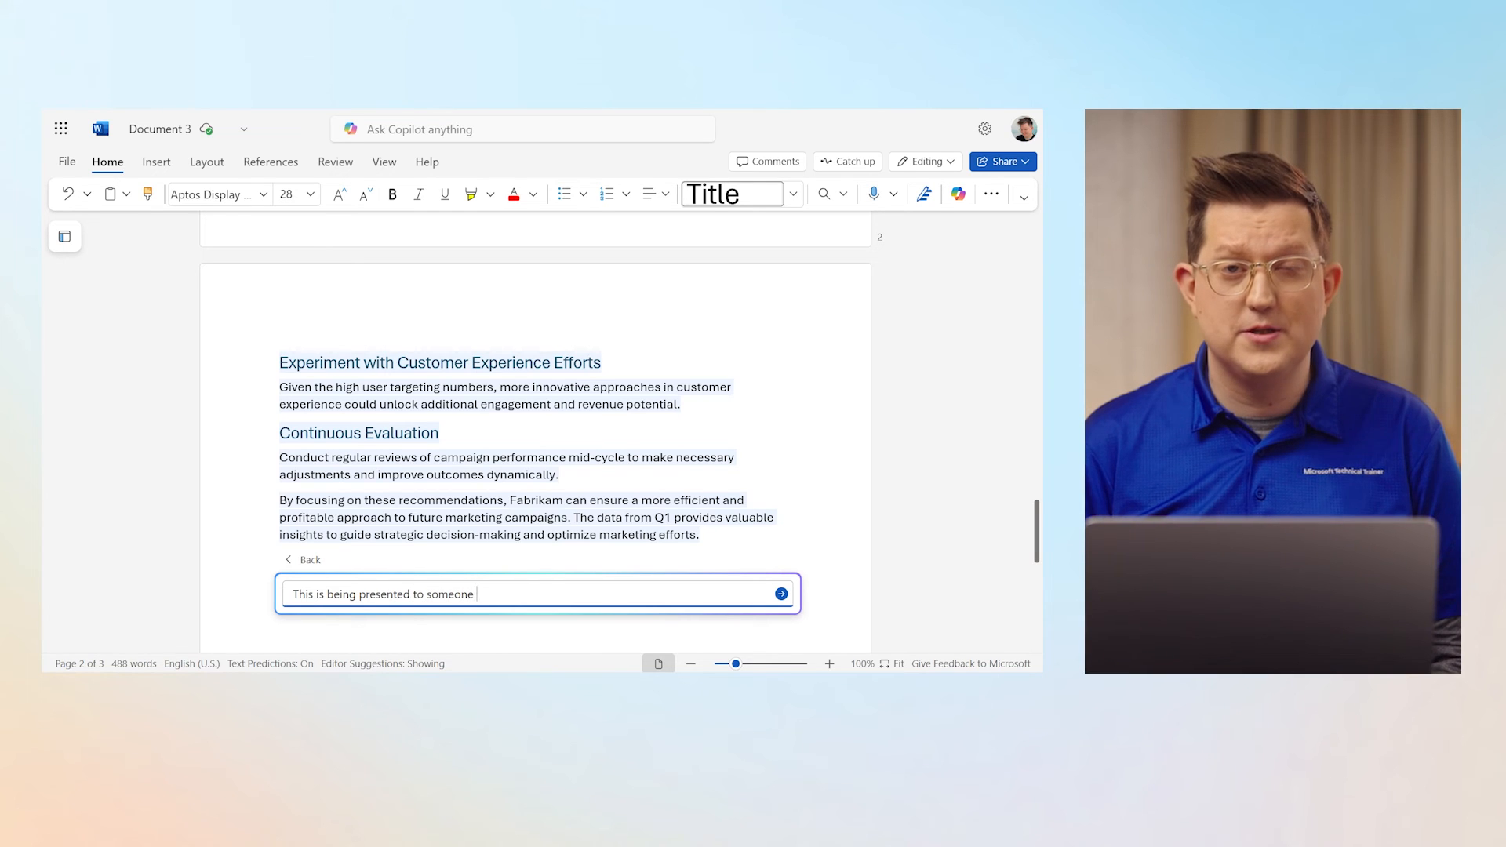
type("that does not lik")
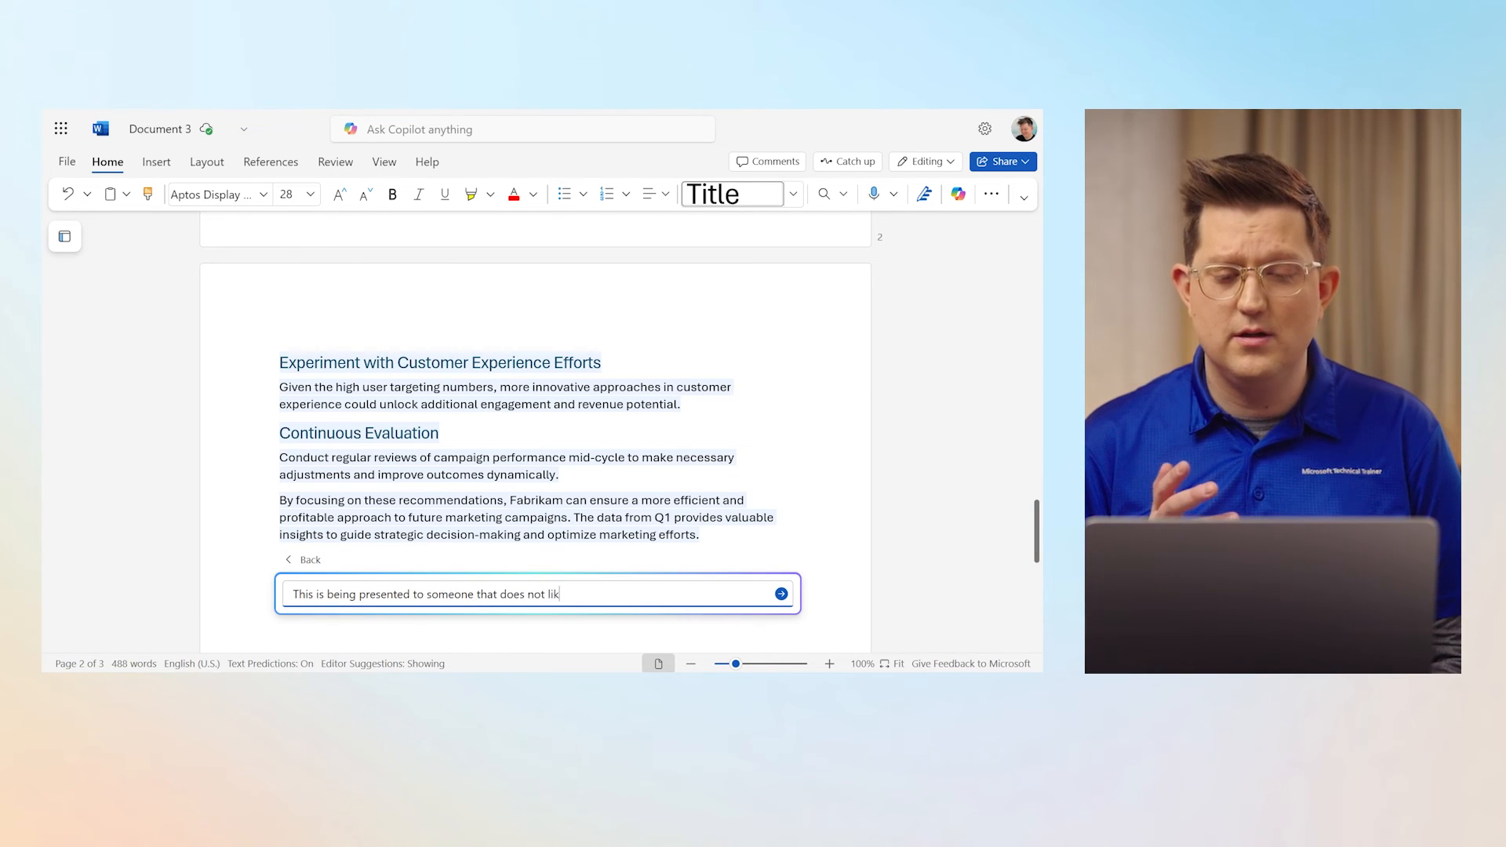
type("e bullet lists -")
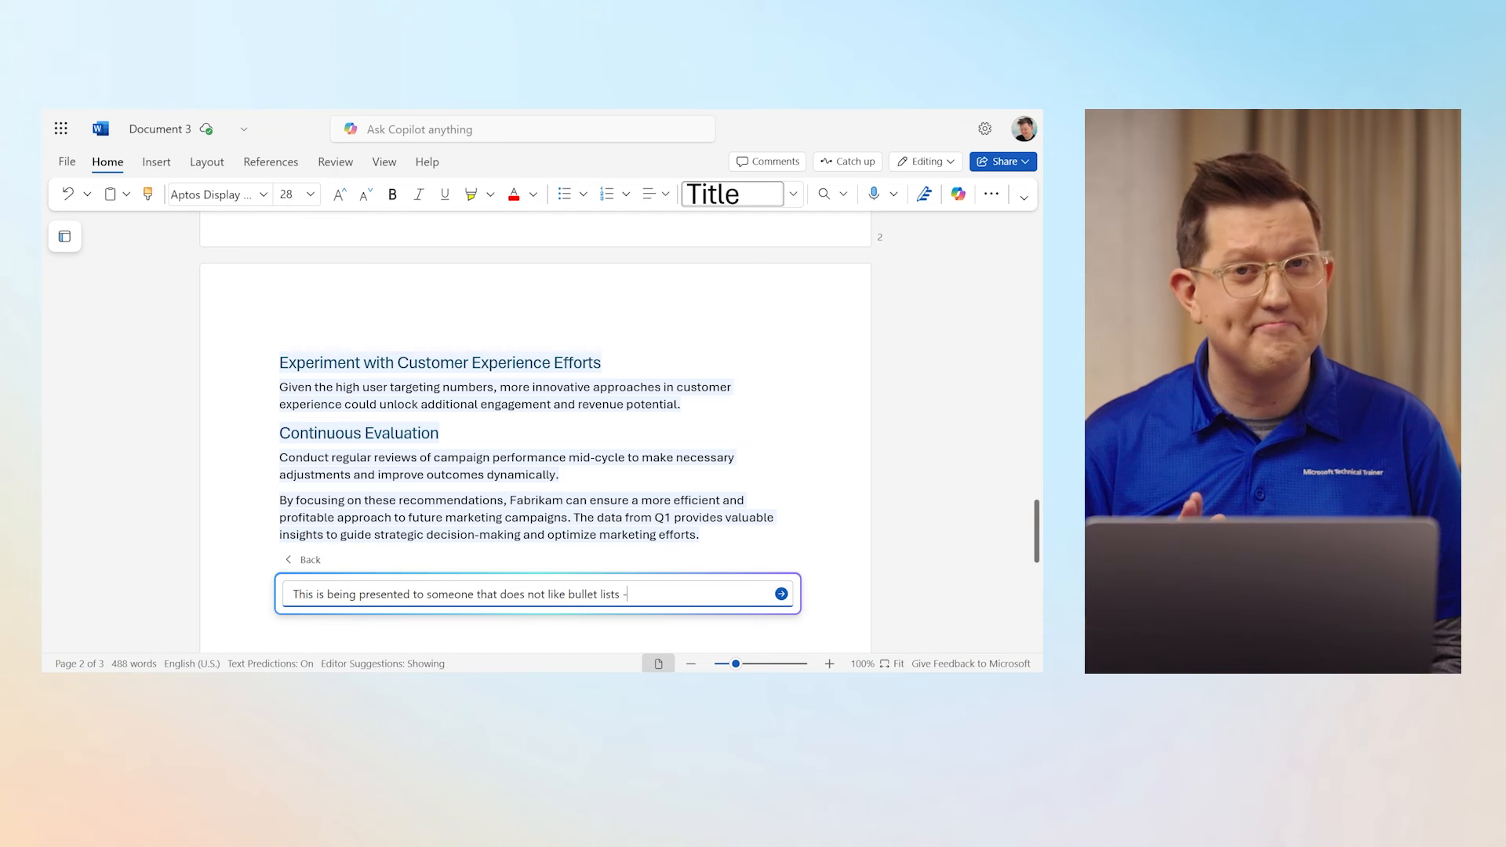
type(" can you utilise Table formatting instead wher")
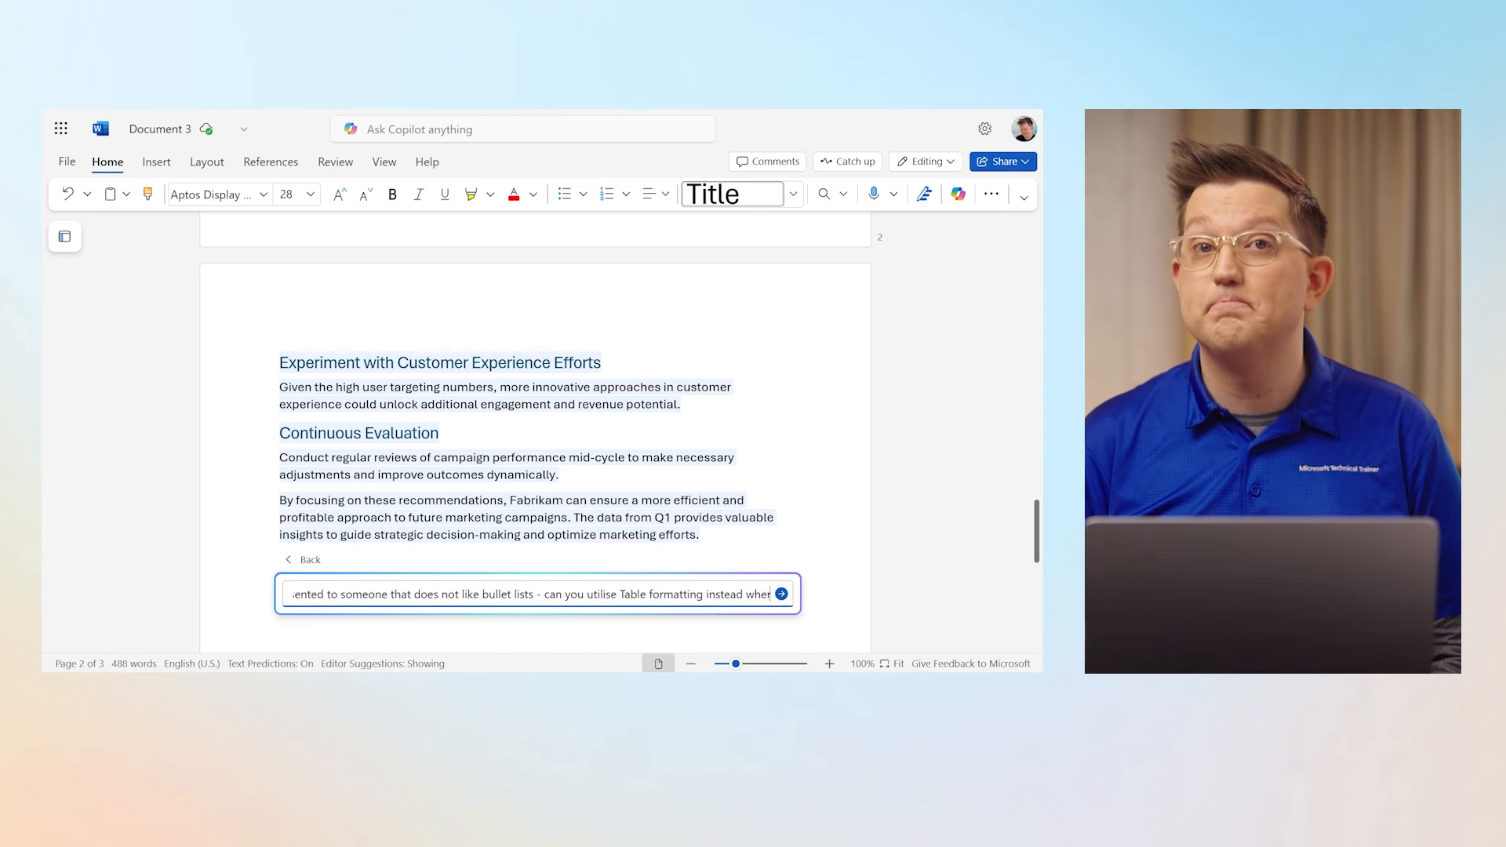
type("ever possible?")
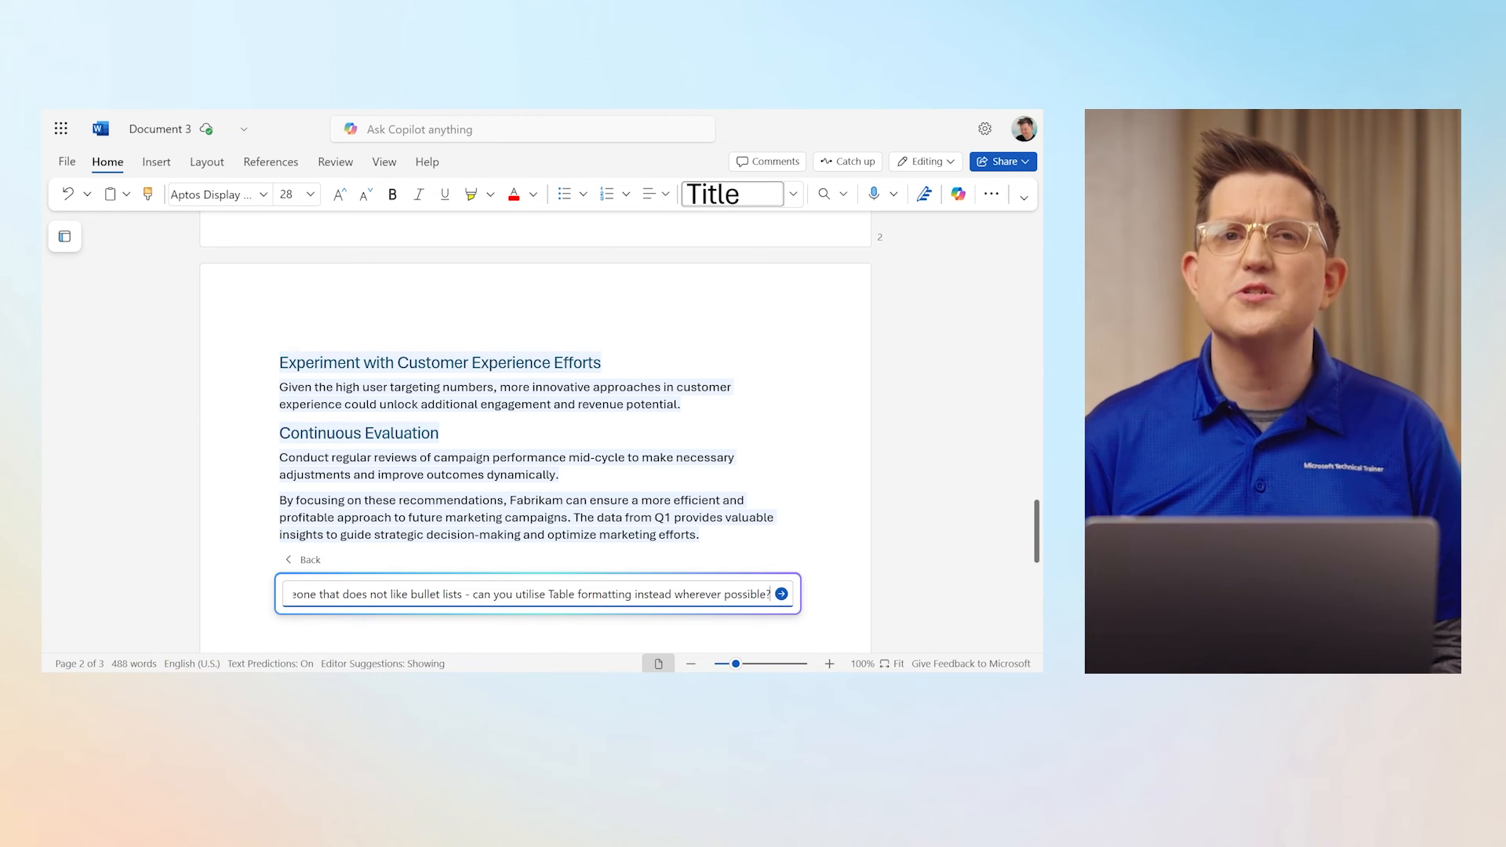
key("Return")
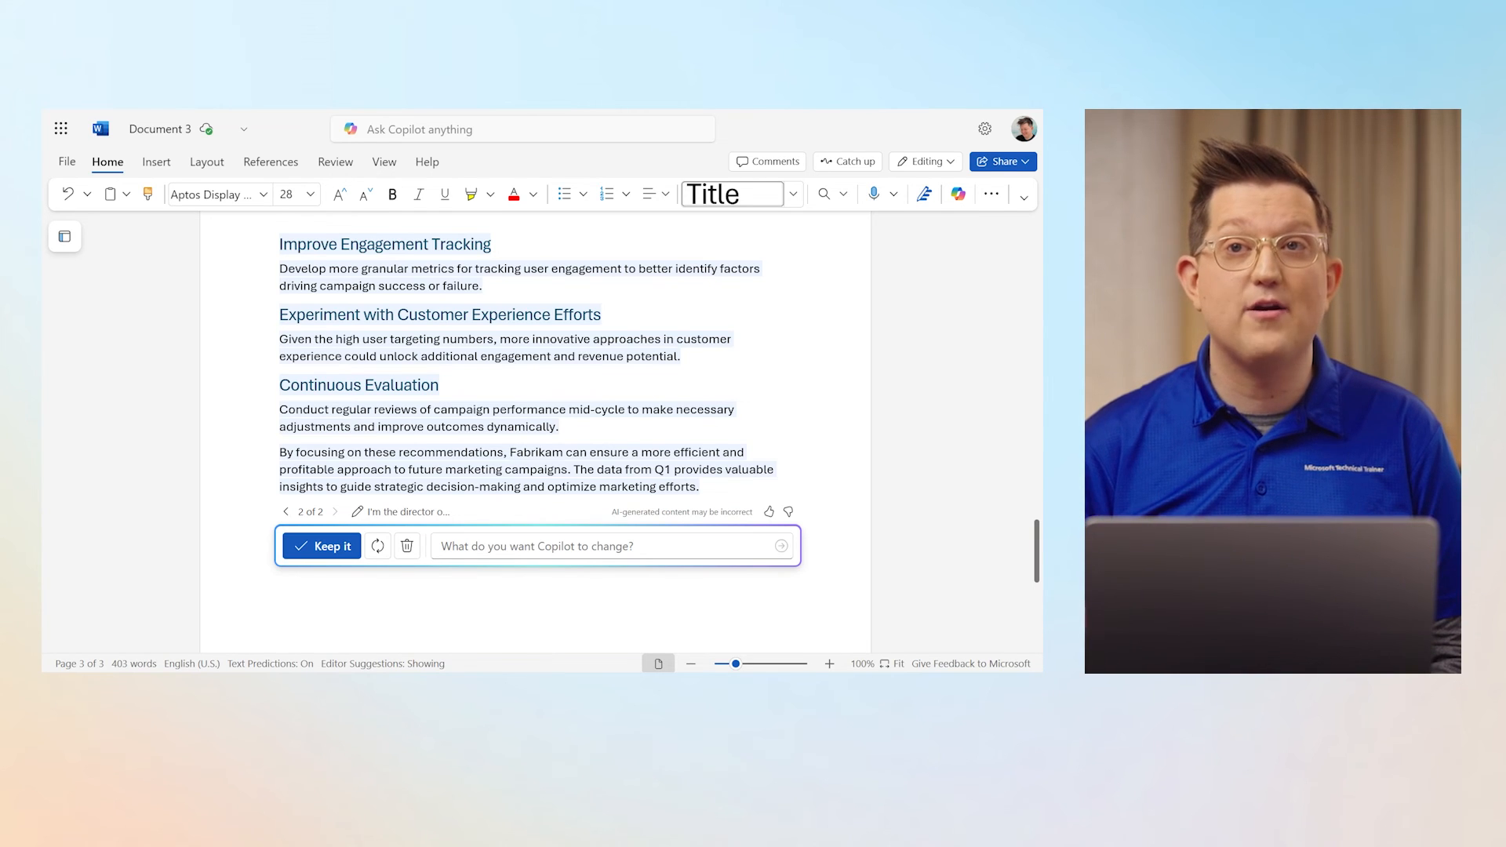
Check the reformatted draft and ask Copilot to rank the recommendations in order of importance, starting with the most important item
scroll(691, 462, "up", 10)
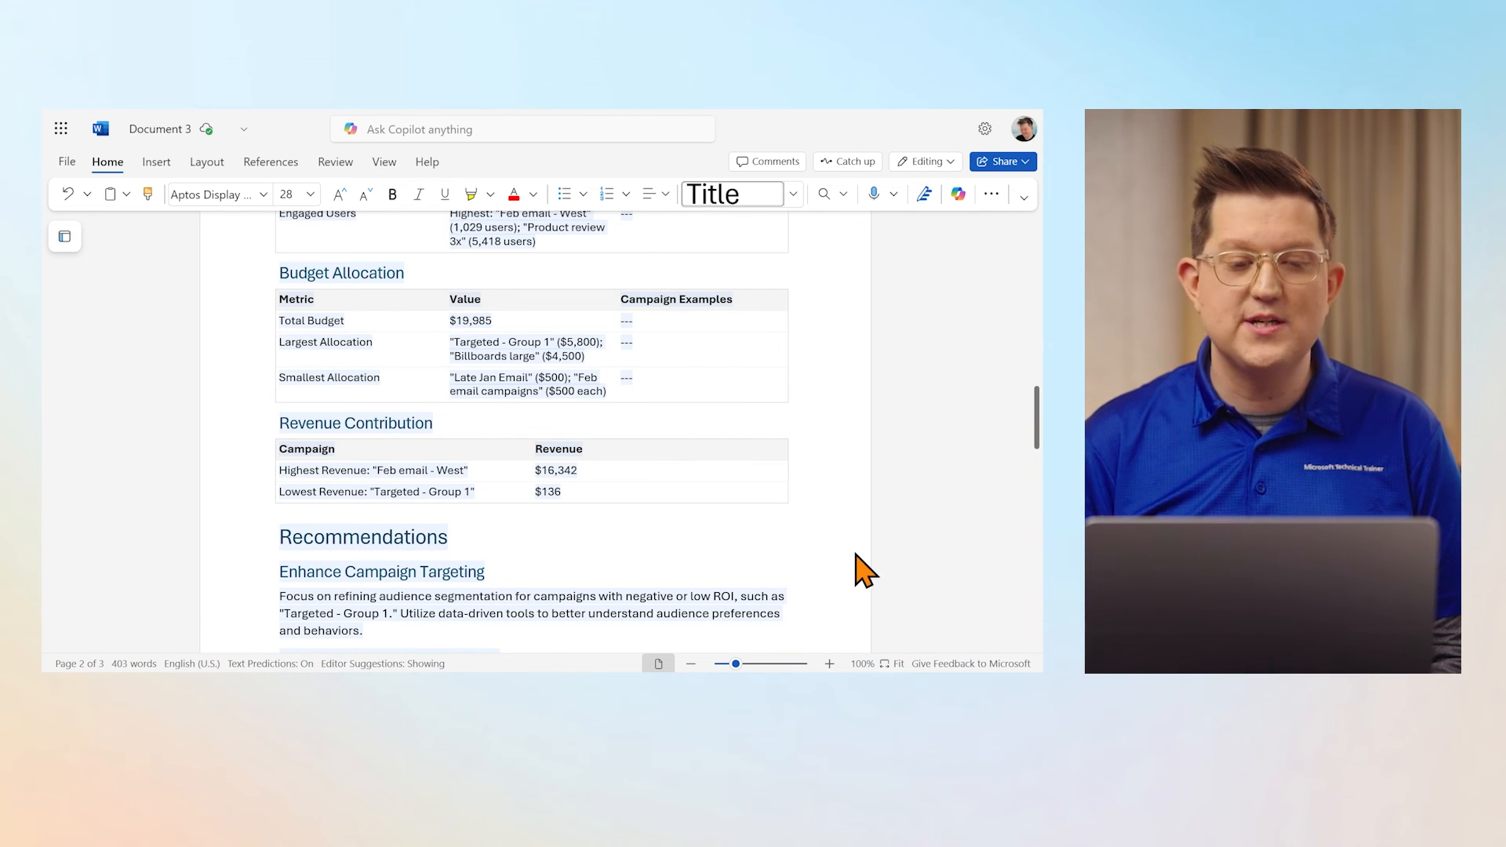
scroll(674, 538, "up", 3)
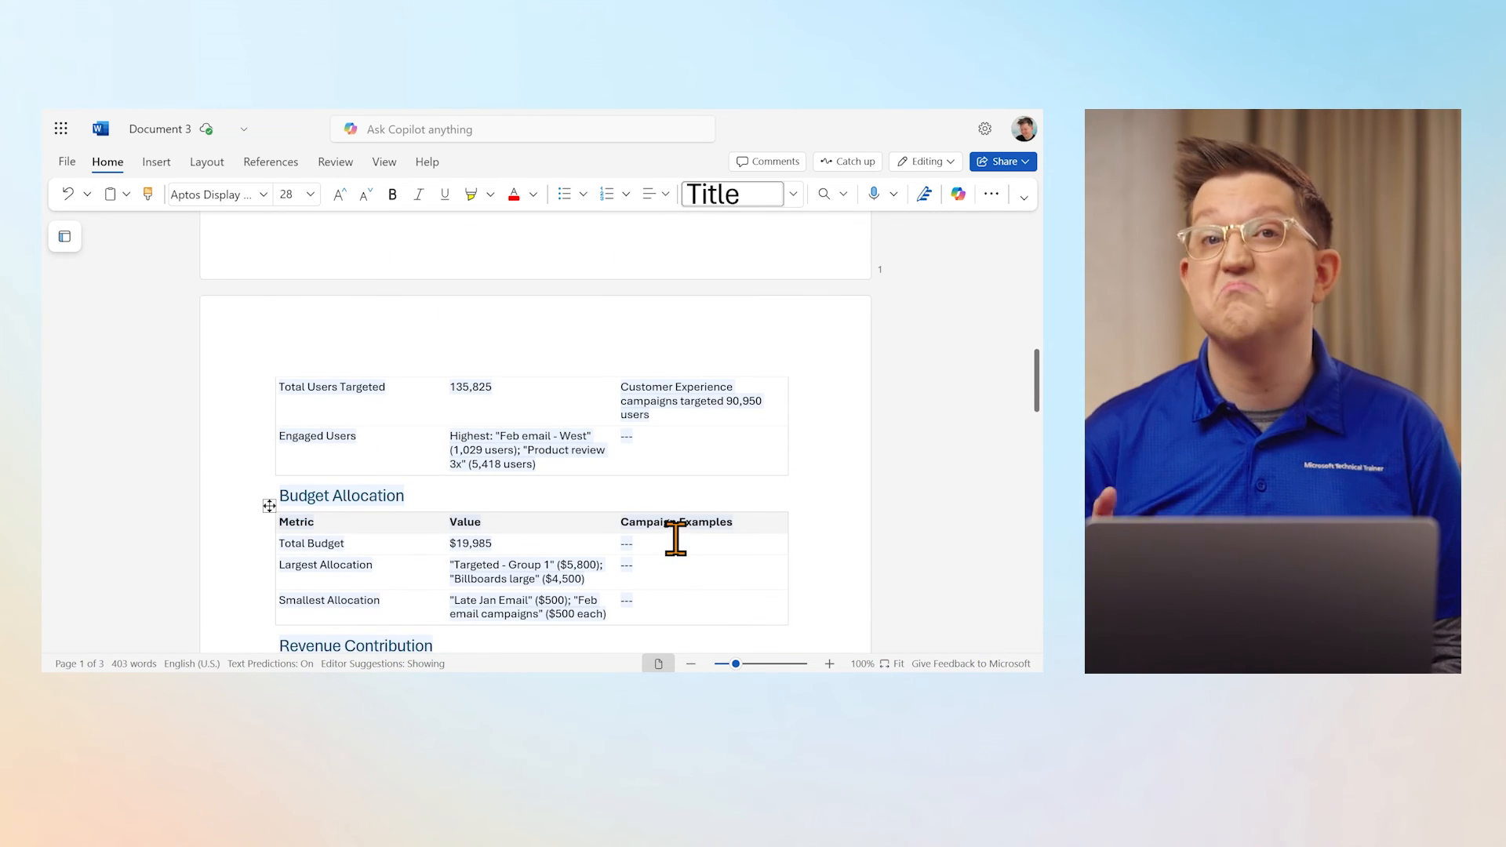
scroll(679, 545, "down", 10)
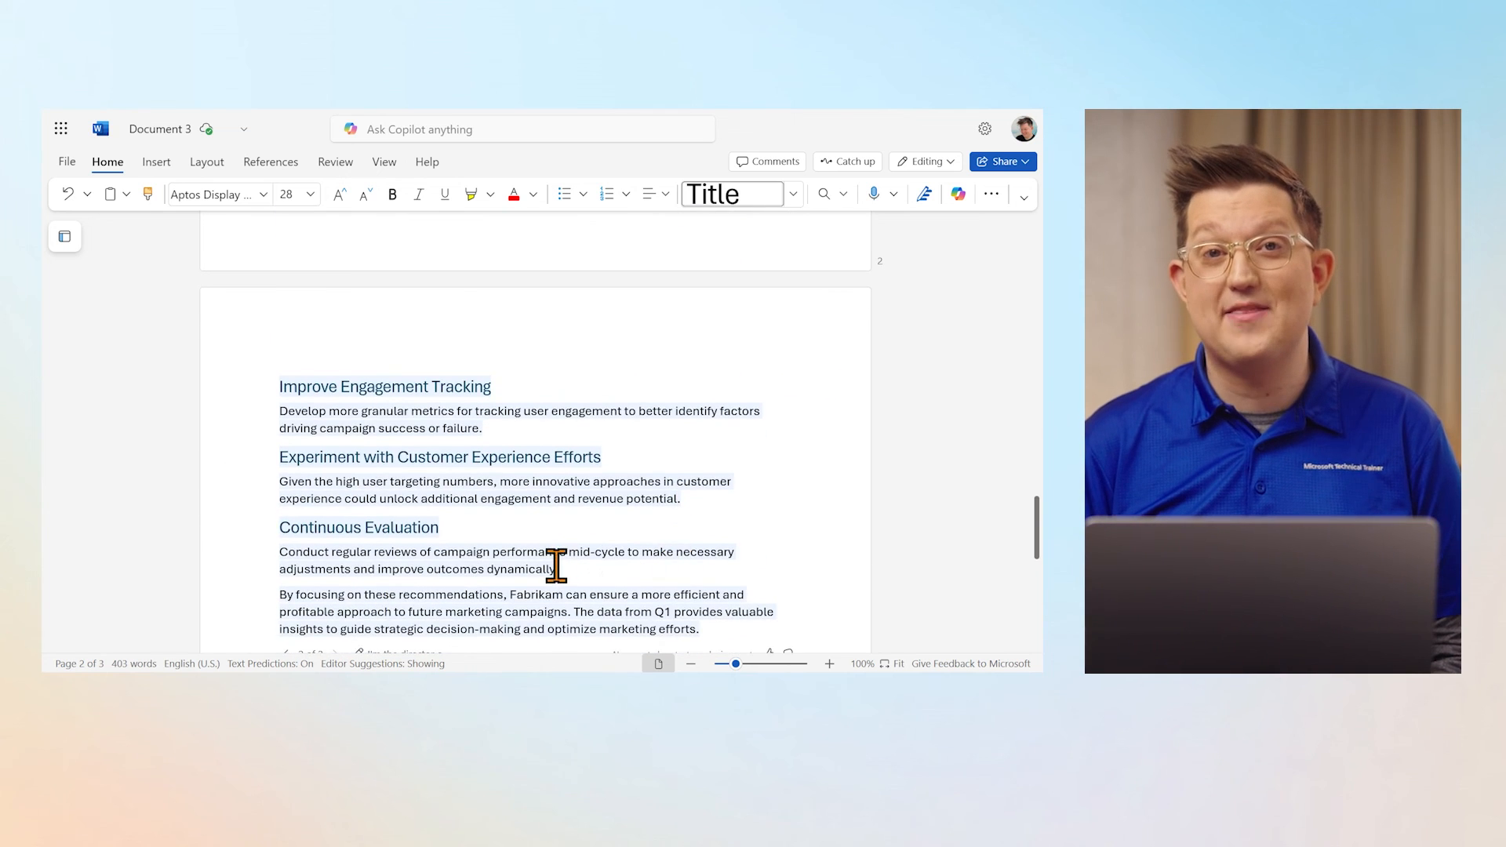
left_click(514, 275)
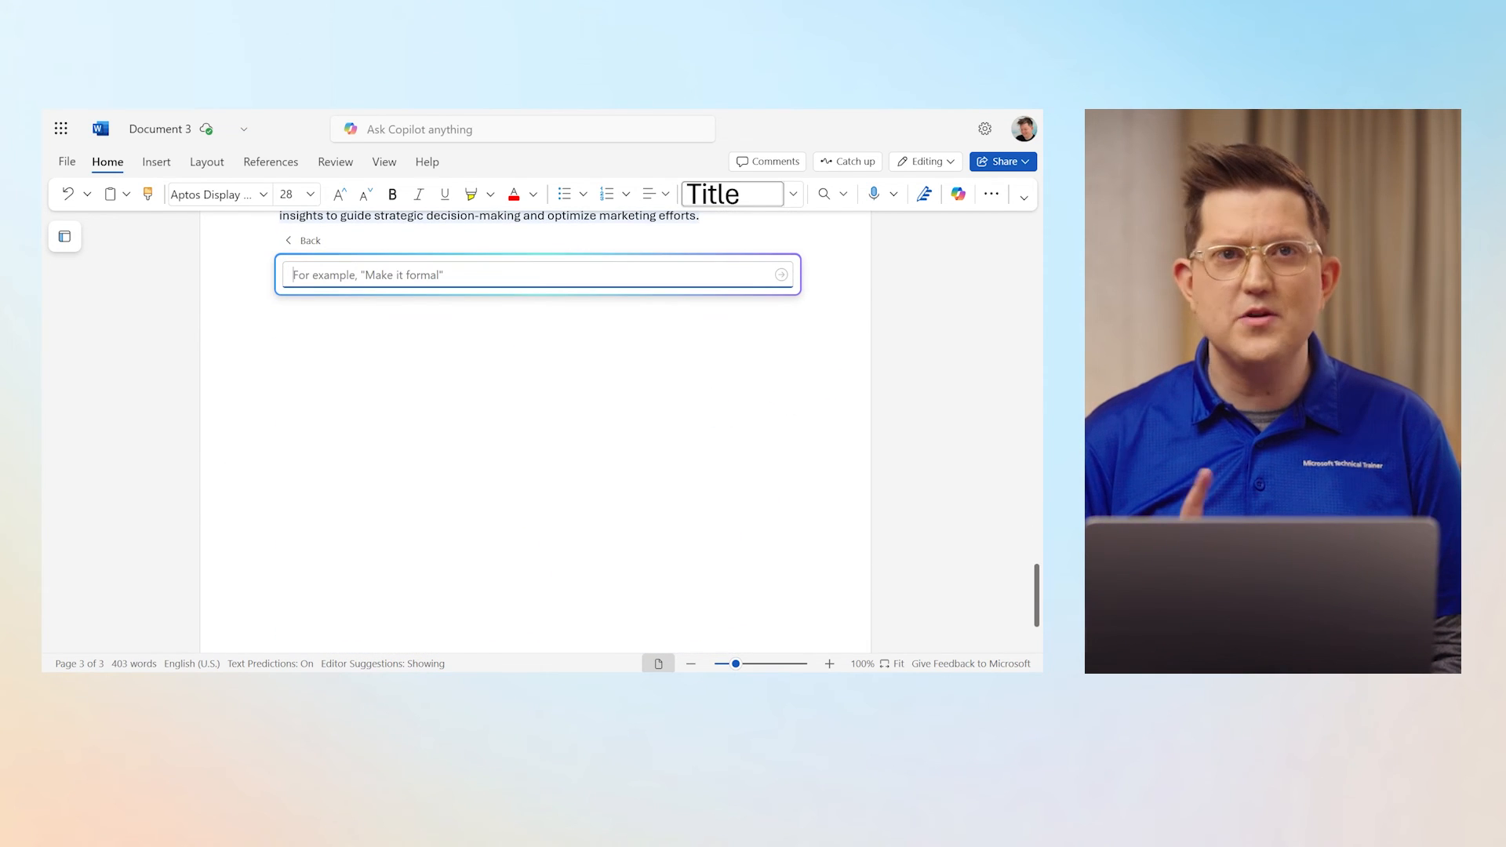
scroll(984, 429, "up", 3)
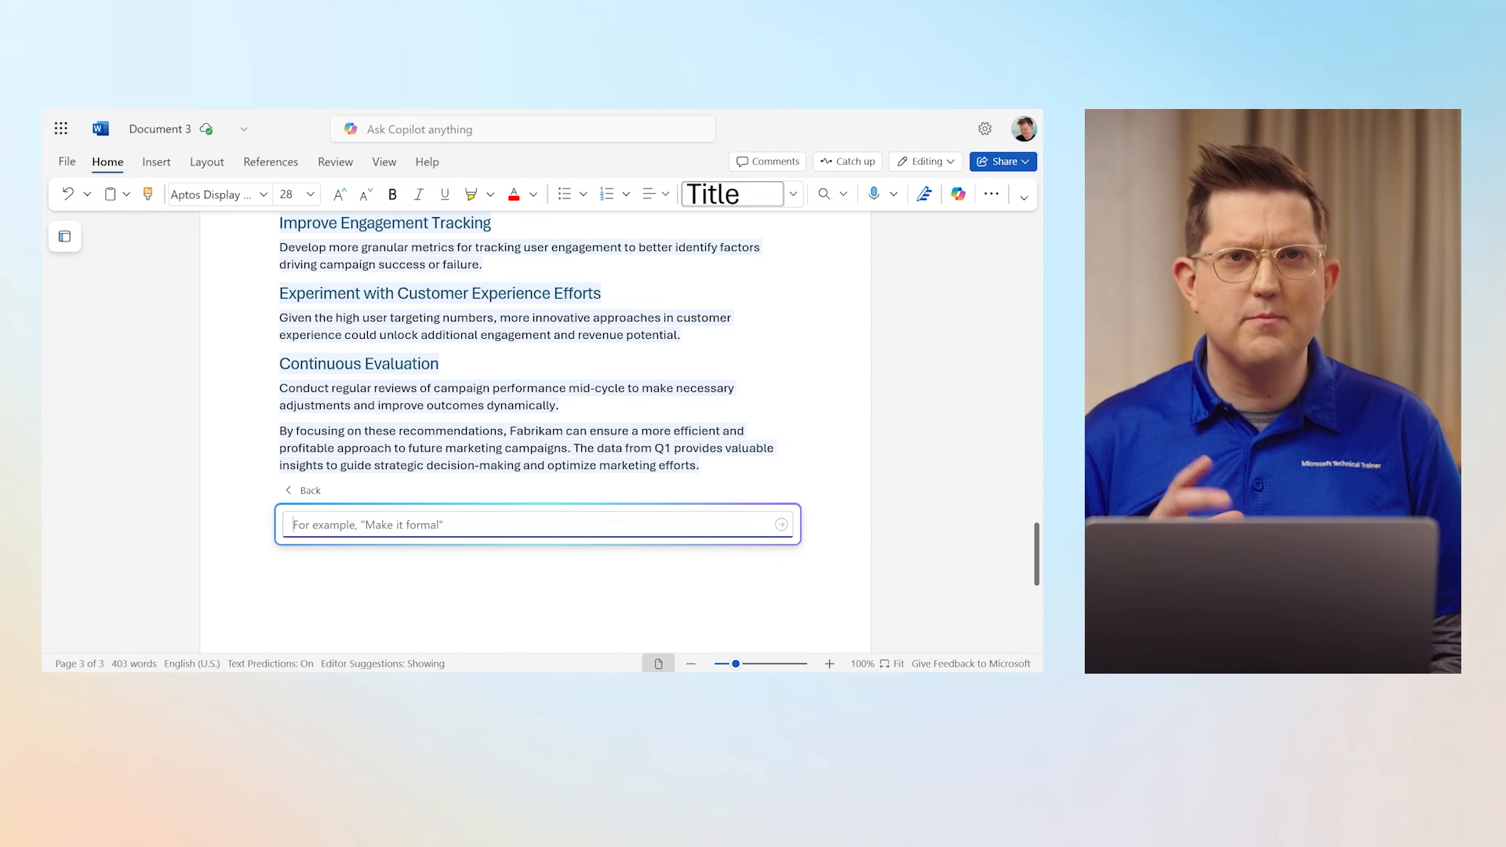
type("Can")
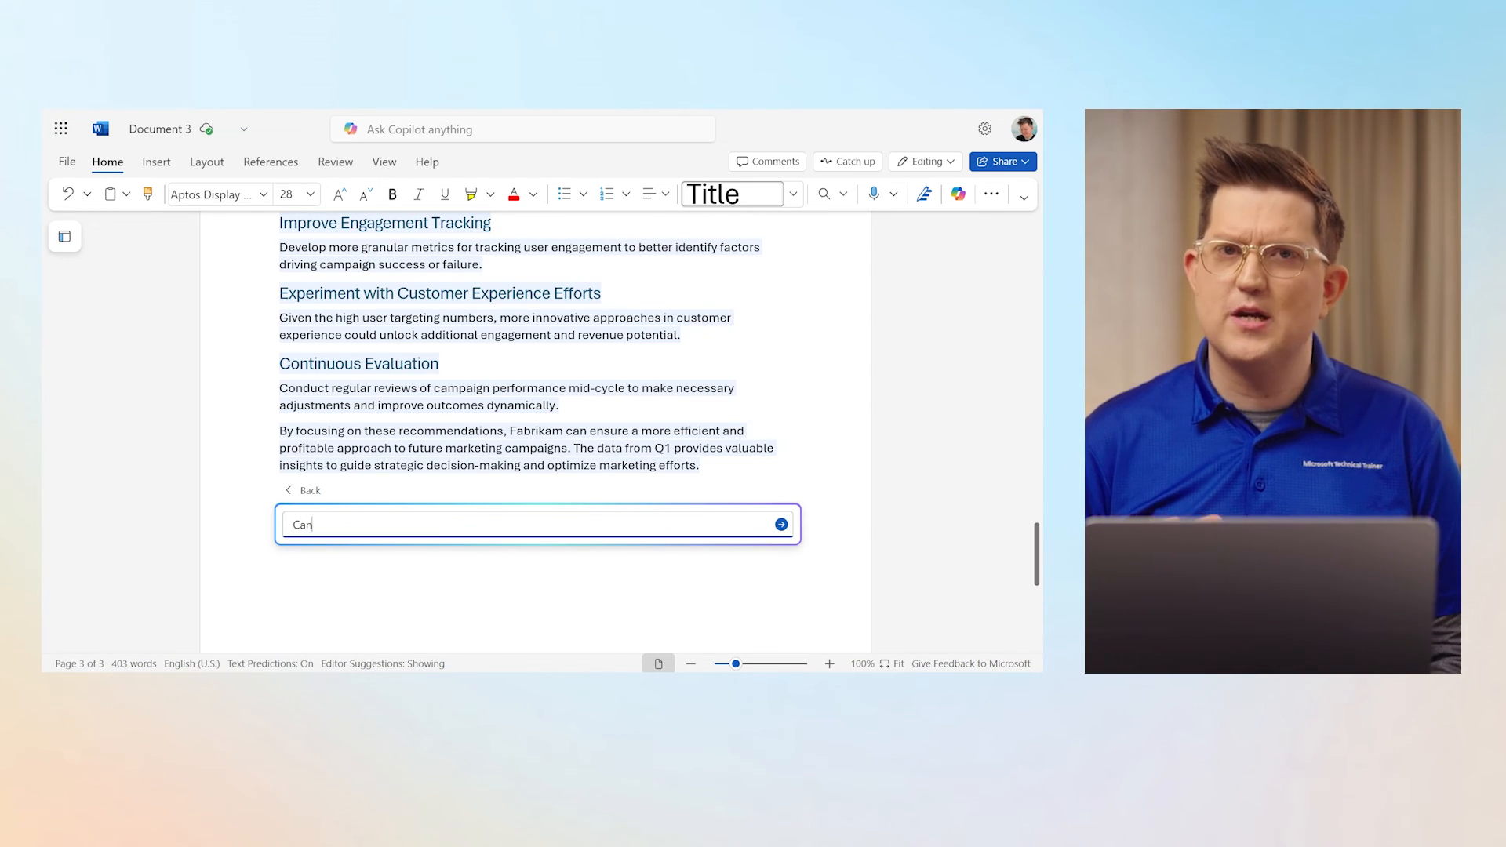
type(" you rank the re")
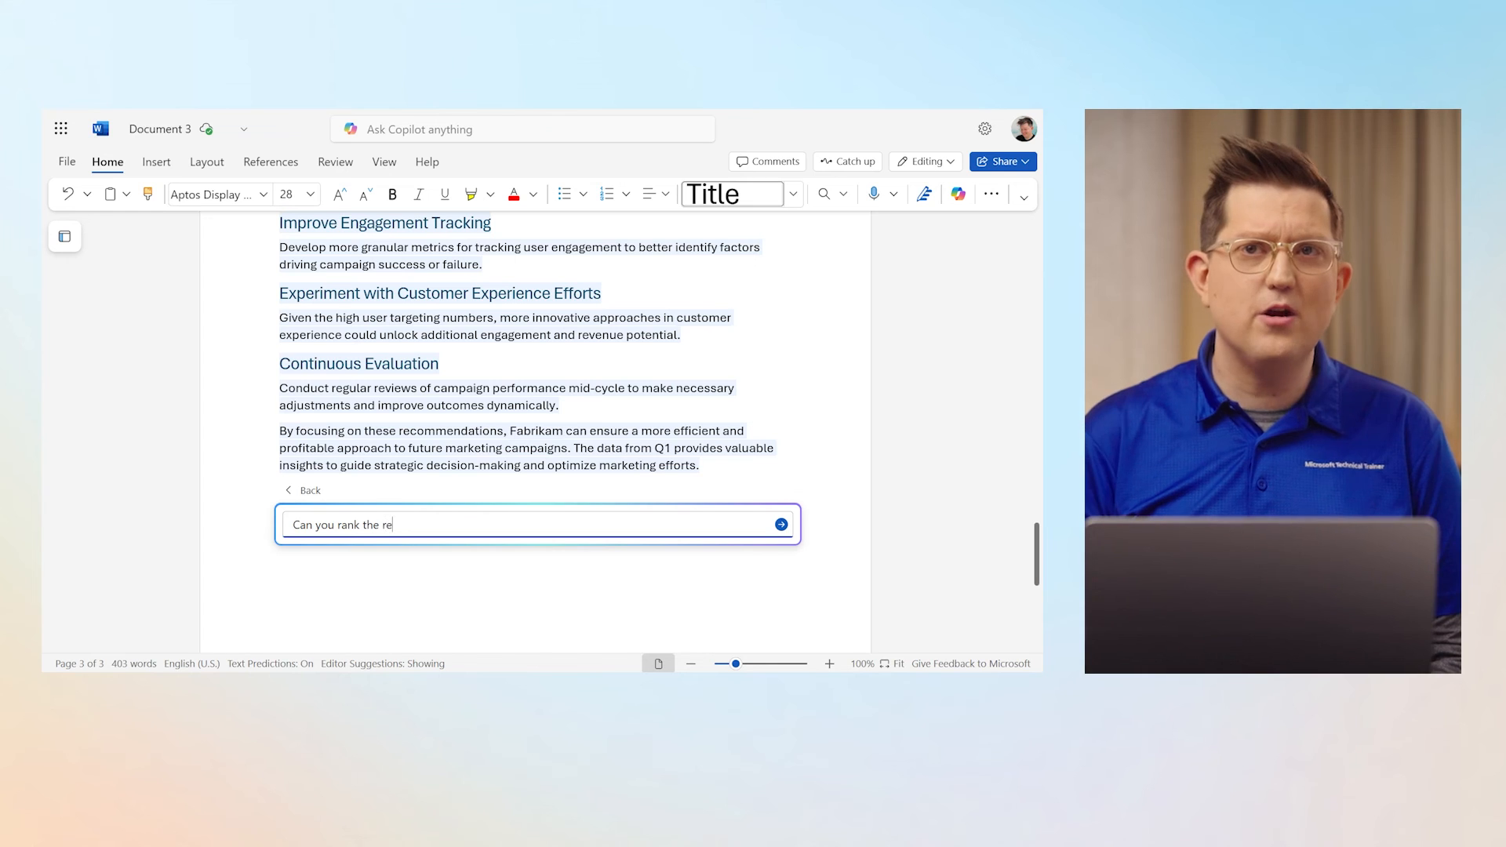
type("commendations ")
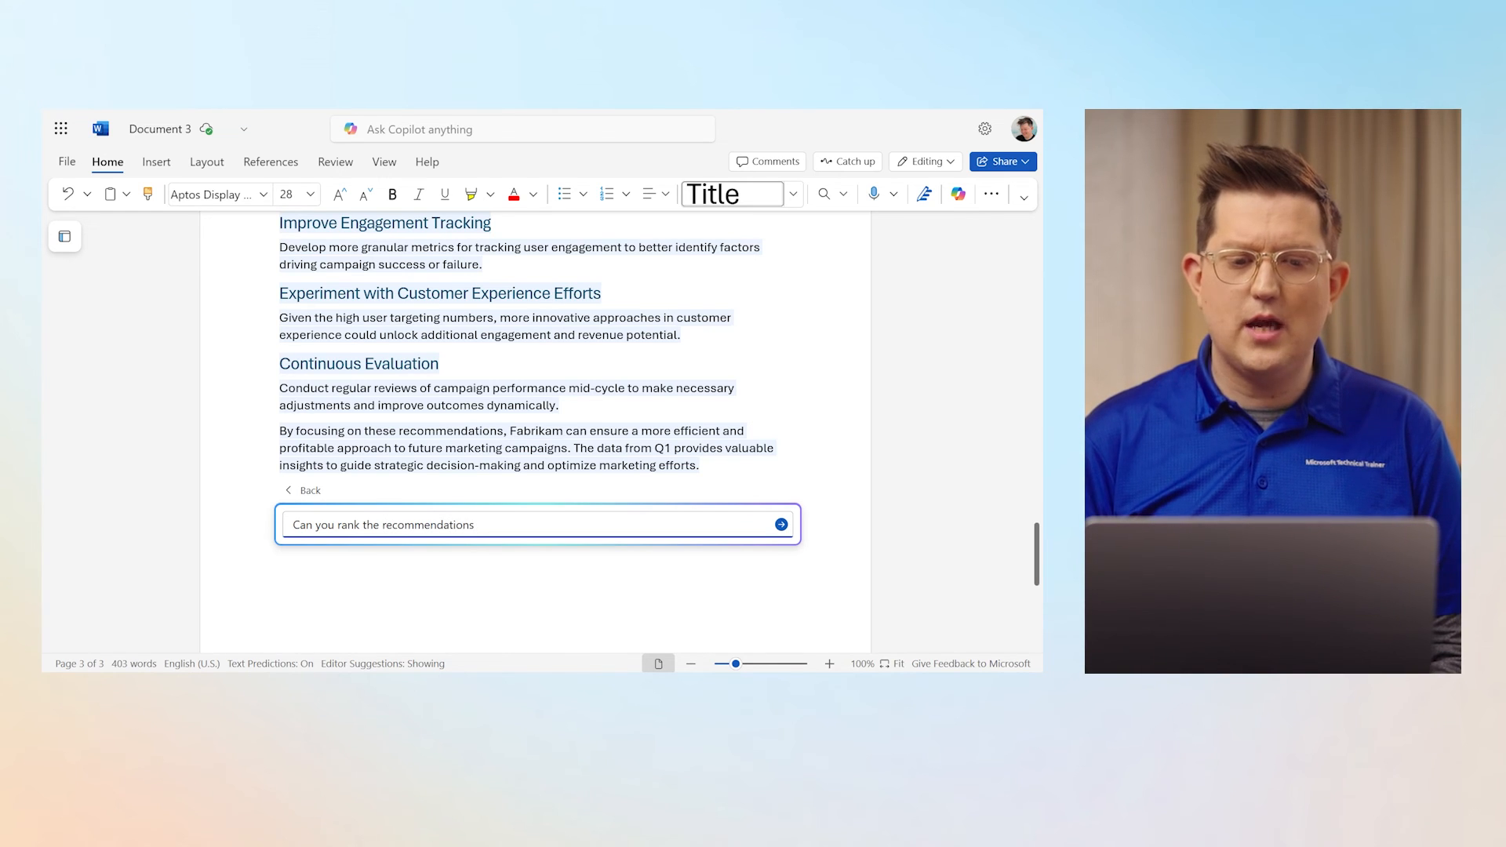
type("in order of important")
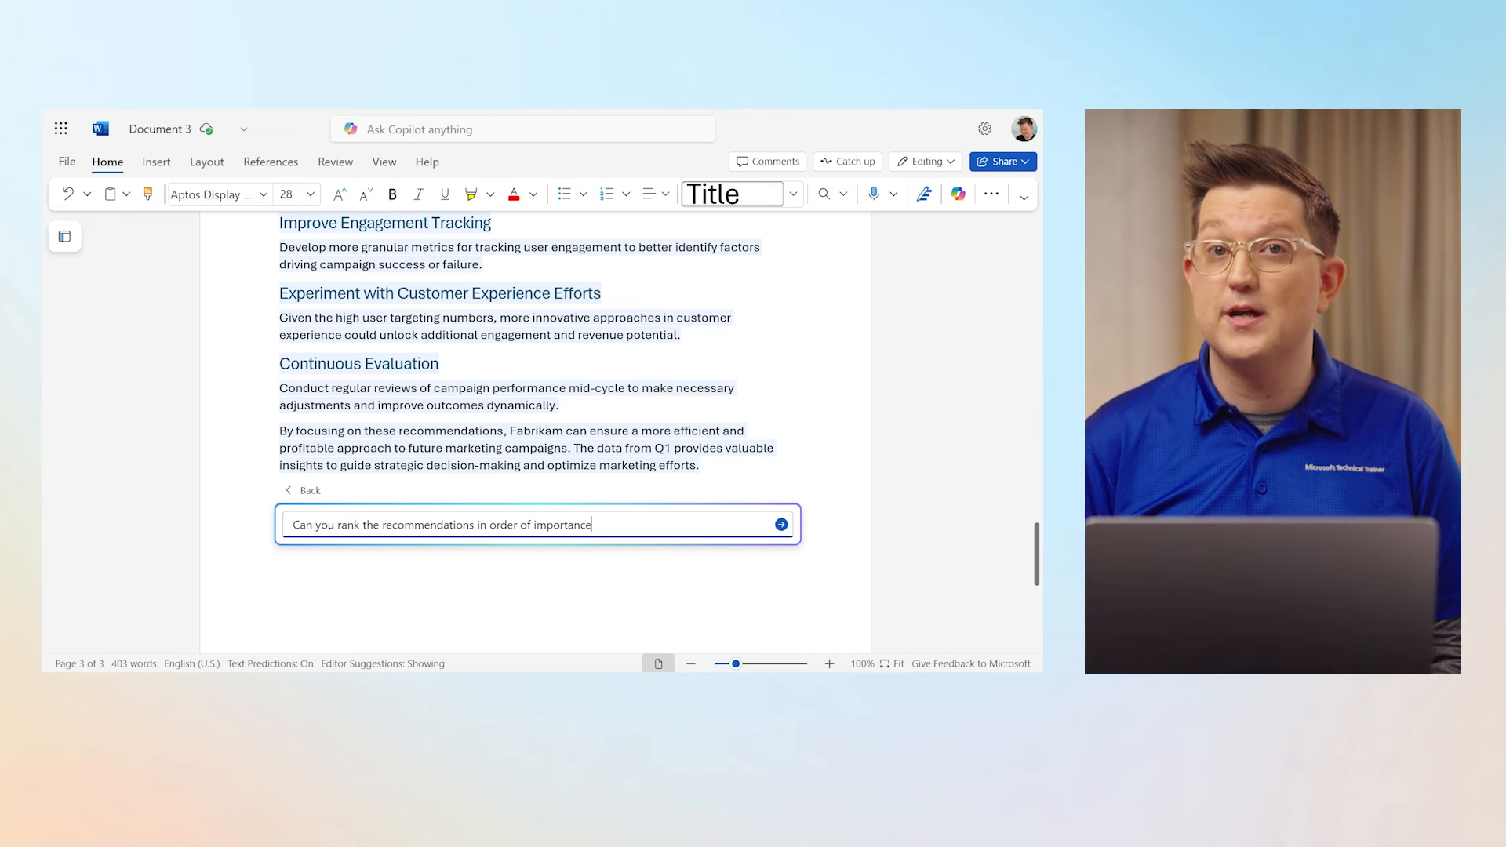
type("ce, starting w")
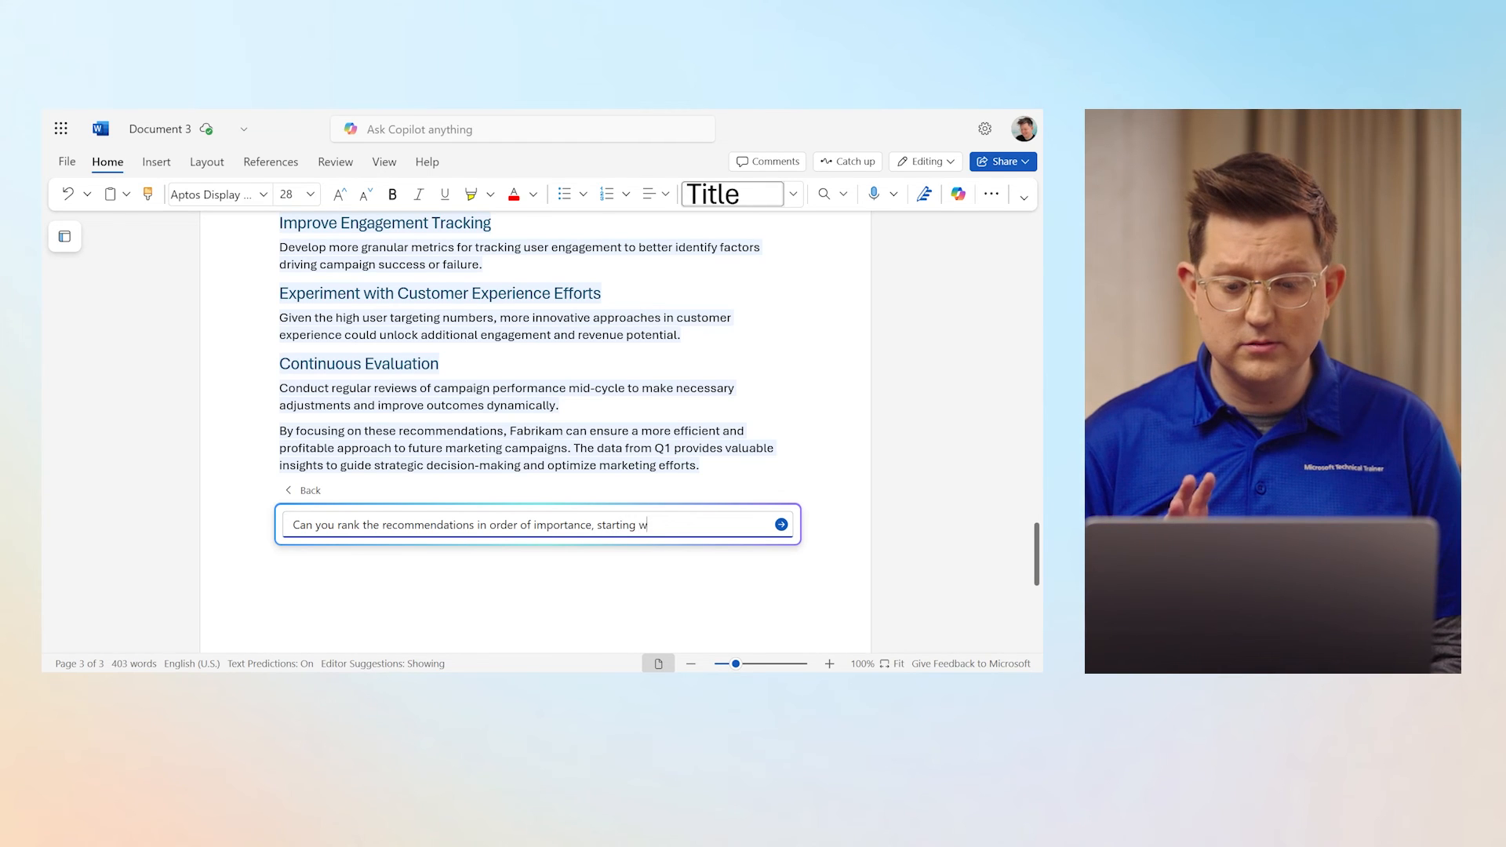
type("ith the most important item first?")
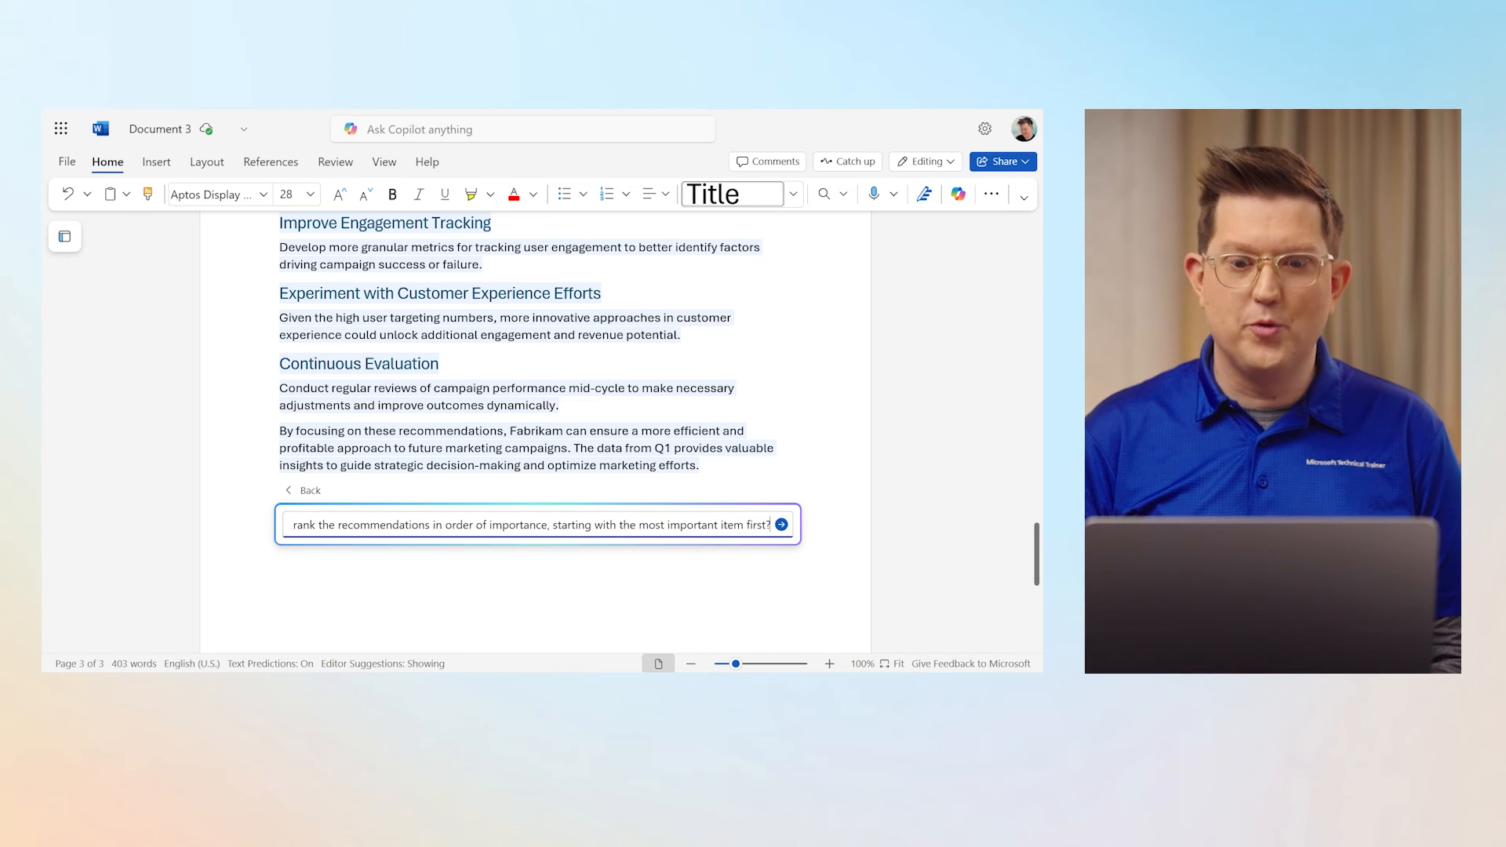
left_click(781, 524)
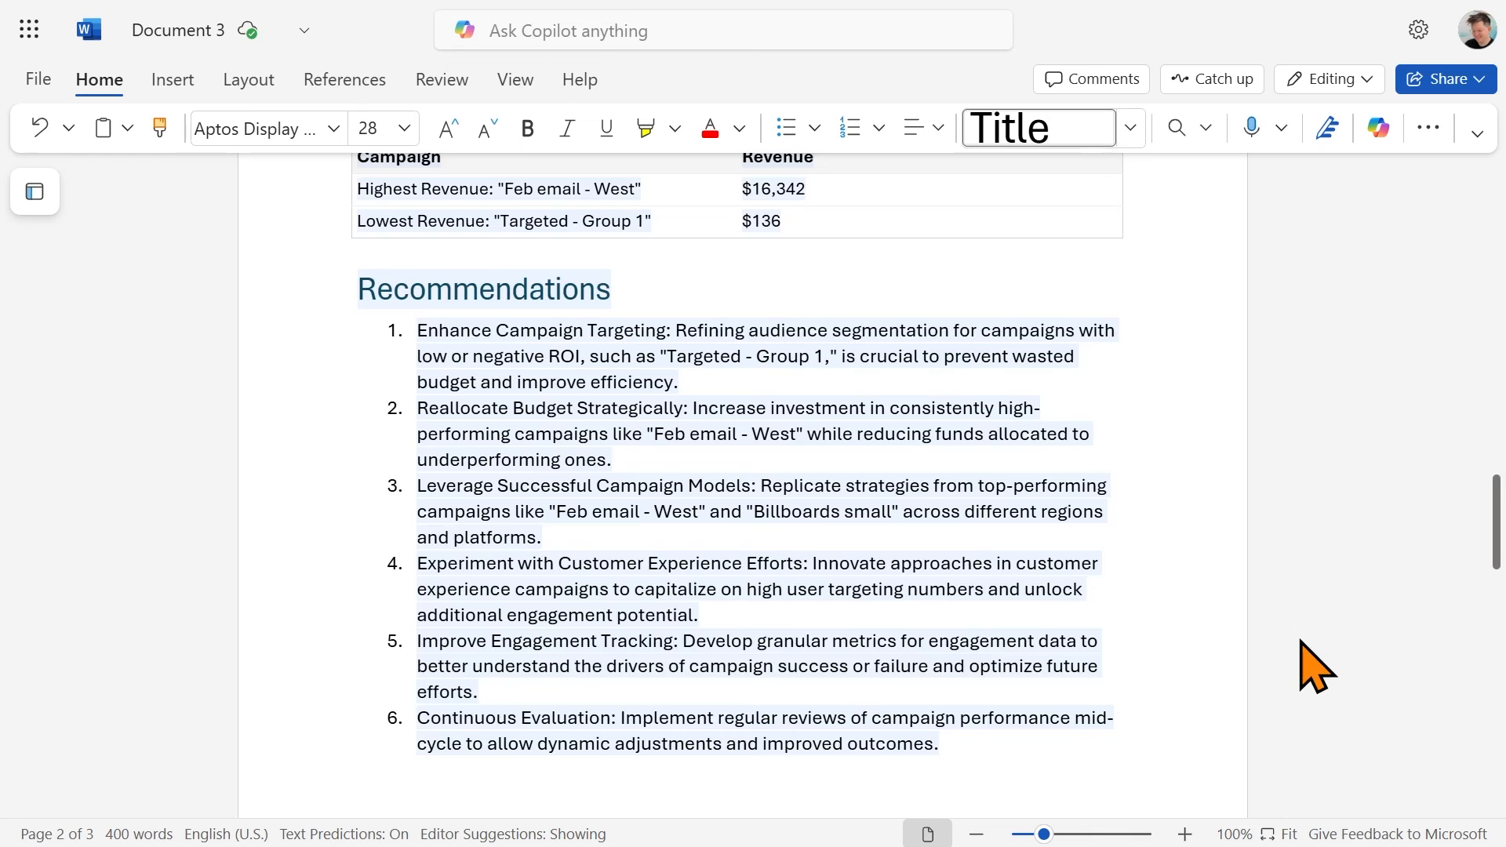
Compare the third report draft with the previous version, keep the third draft, and look over the kept report
left_click(894, 598)
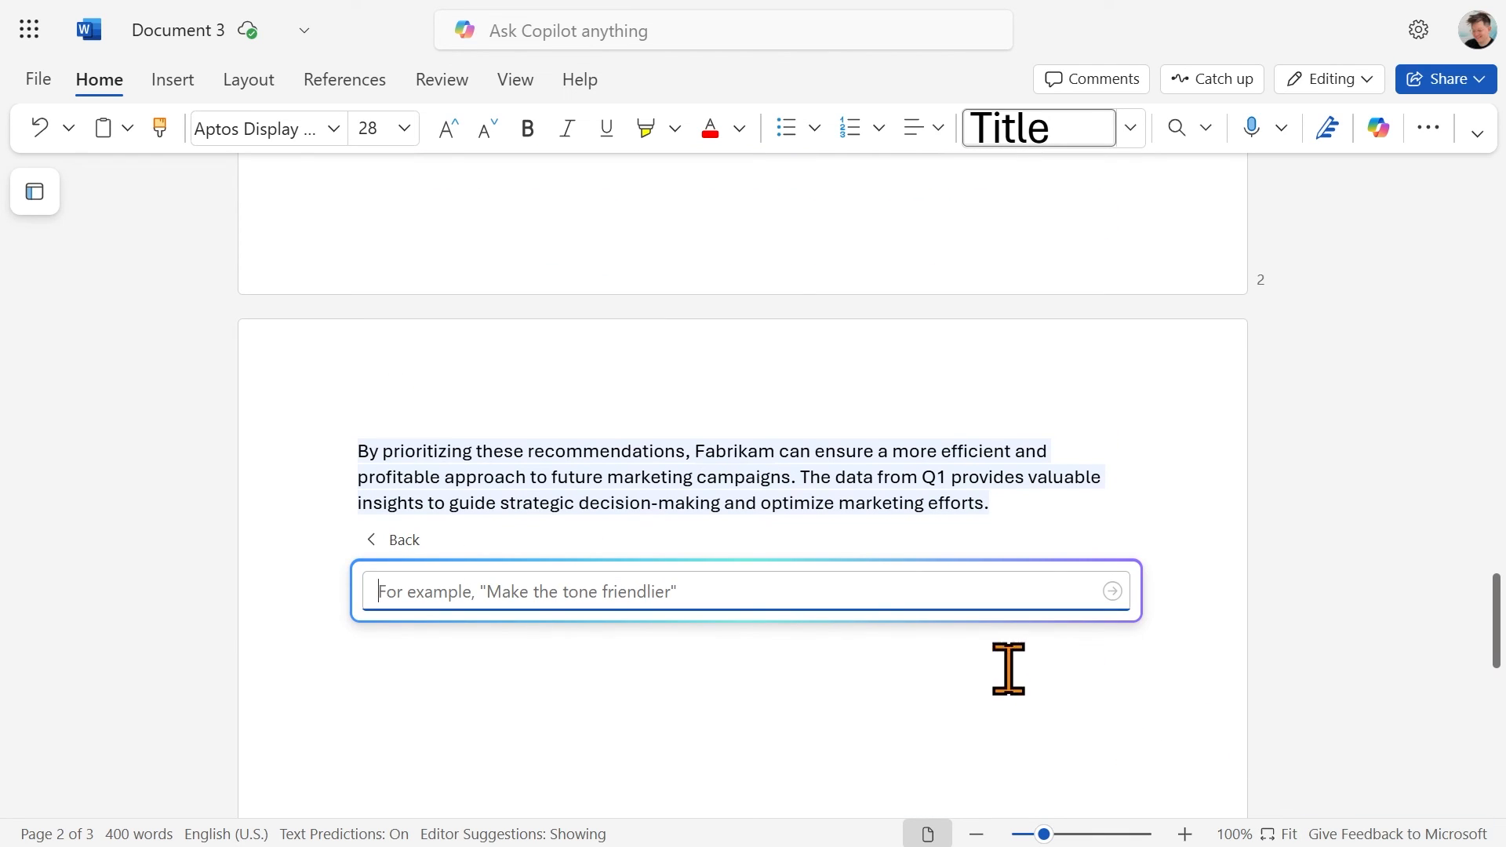
left_click(383, 542)
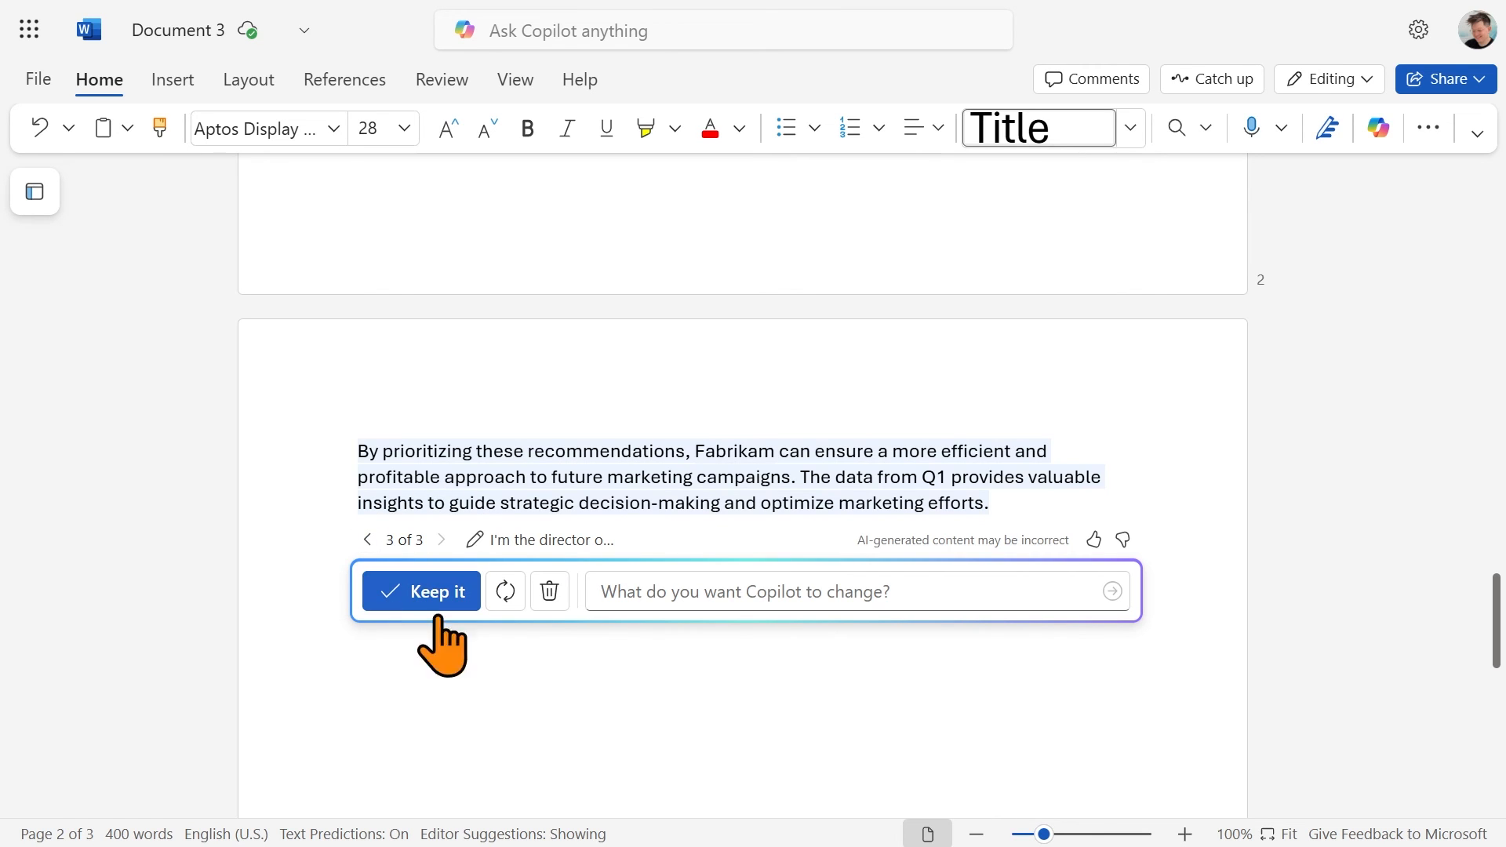
left_click(367, 540)
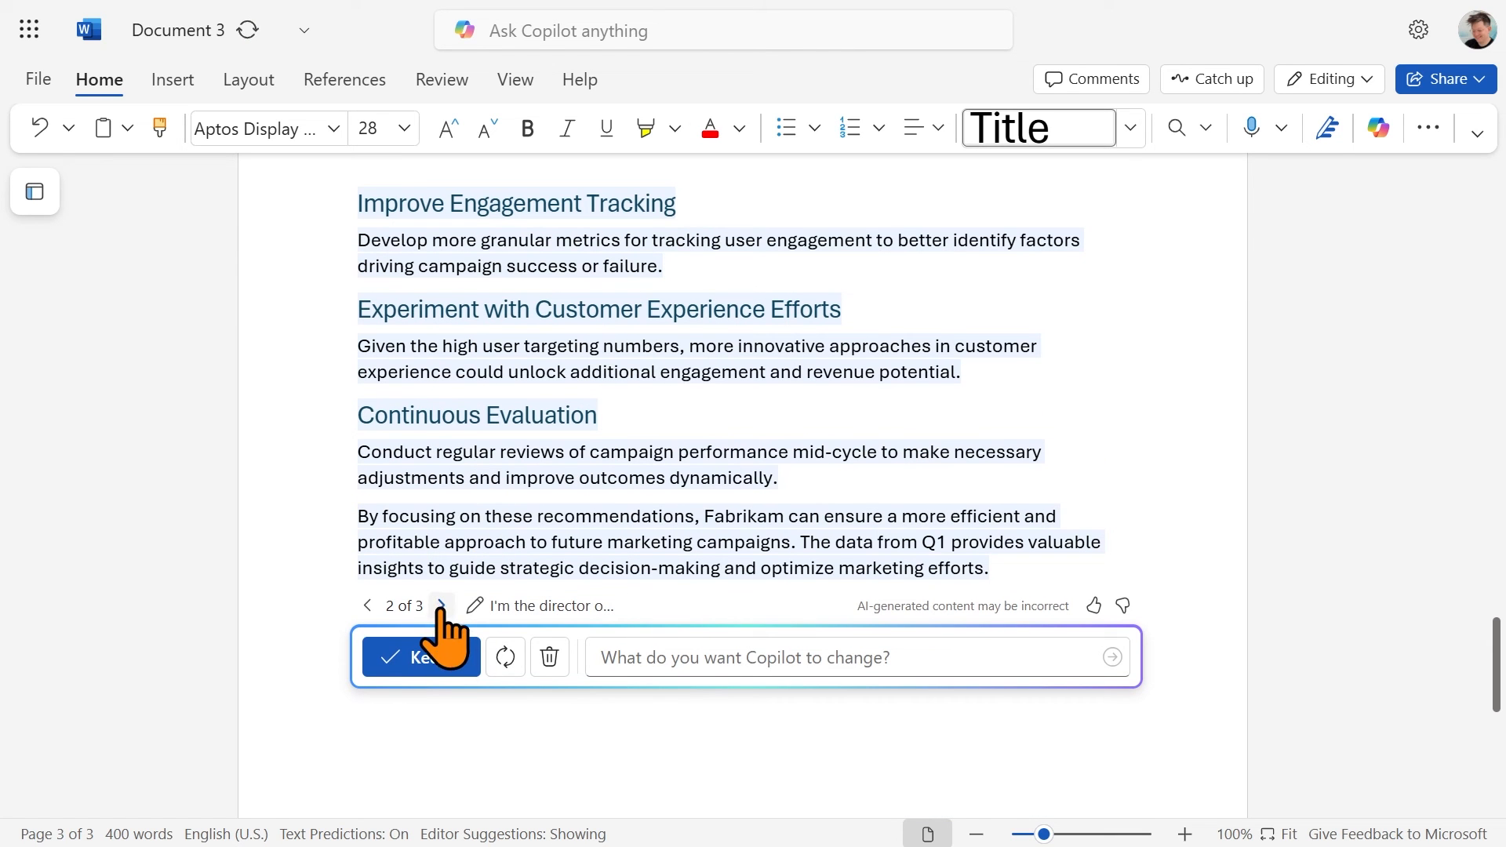
left_click(442, 608)
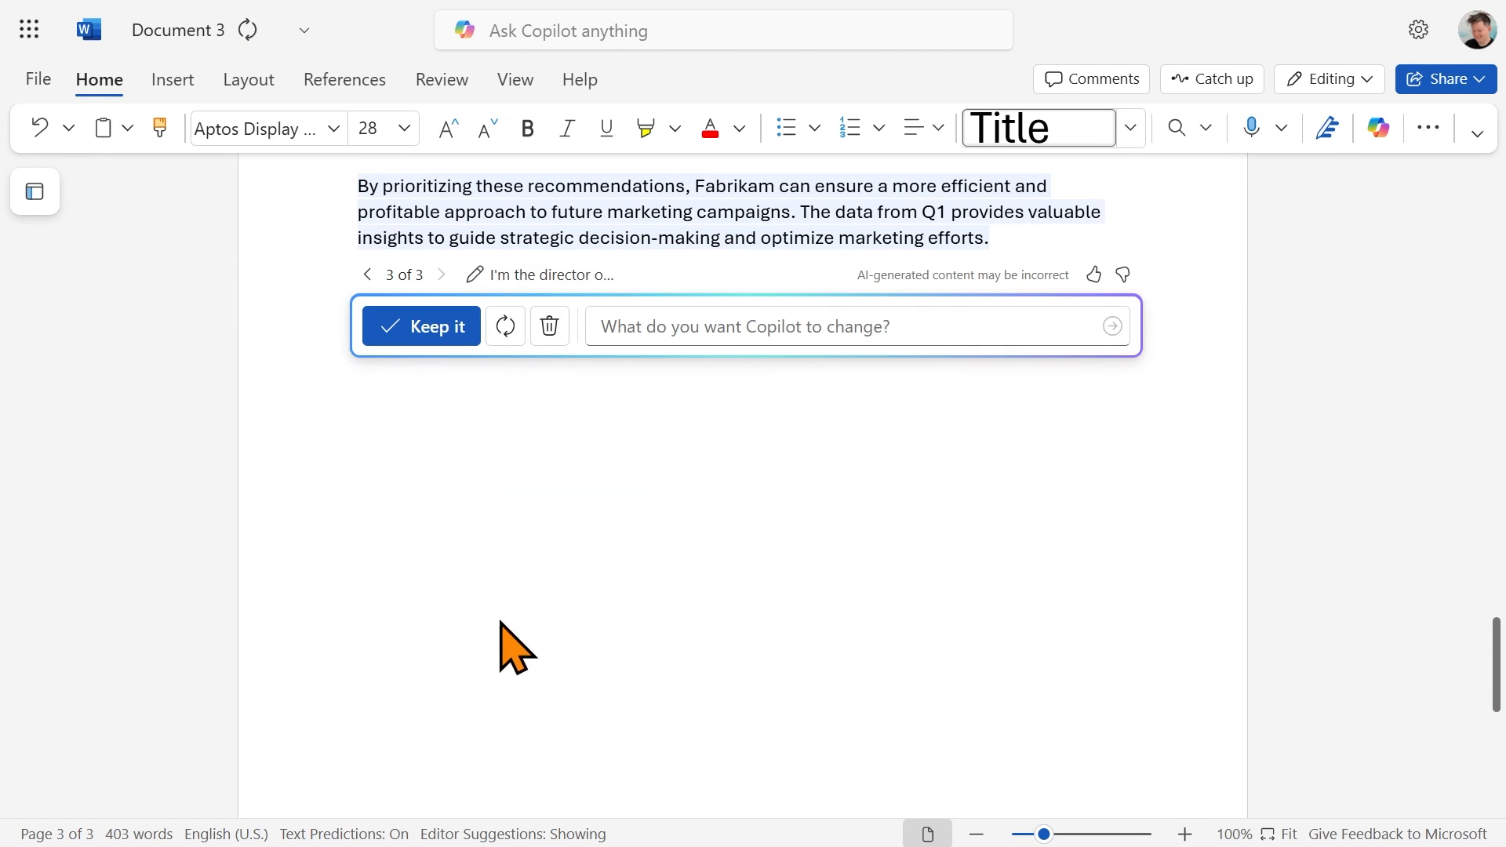
left_click(430, 335)
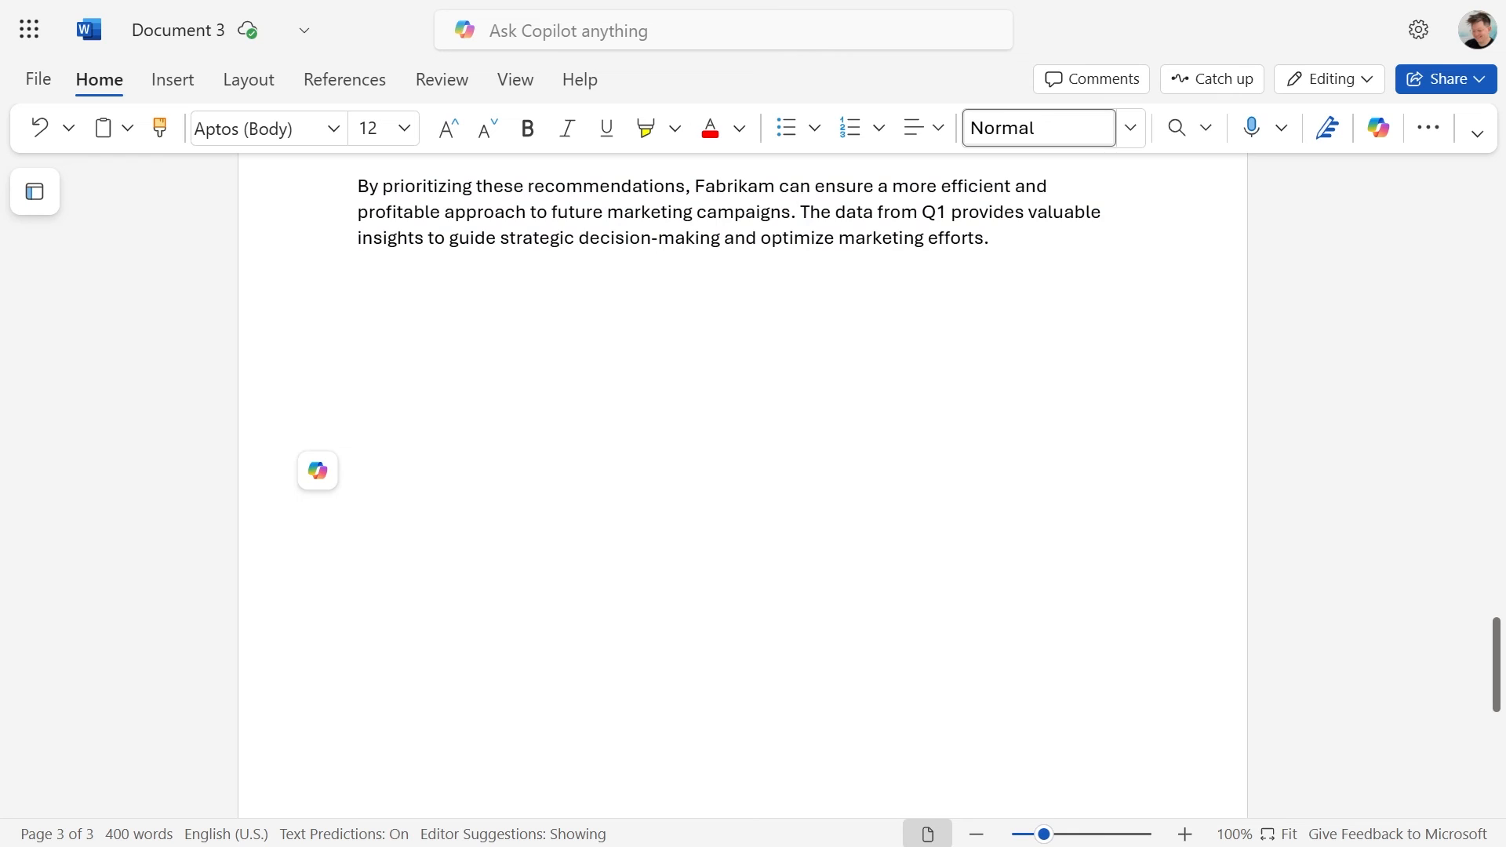
scroll(1017, 308, "up", 10)
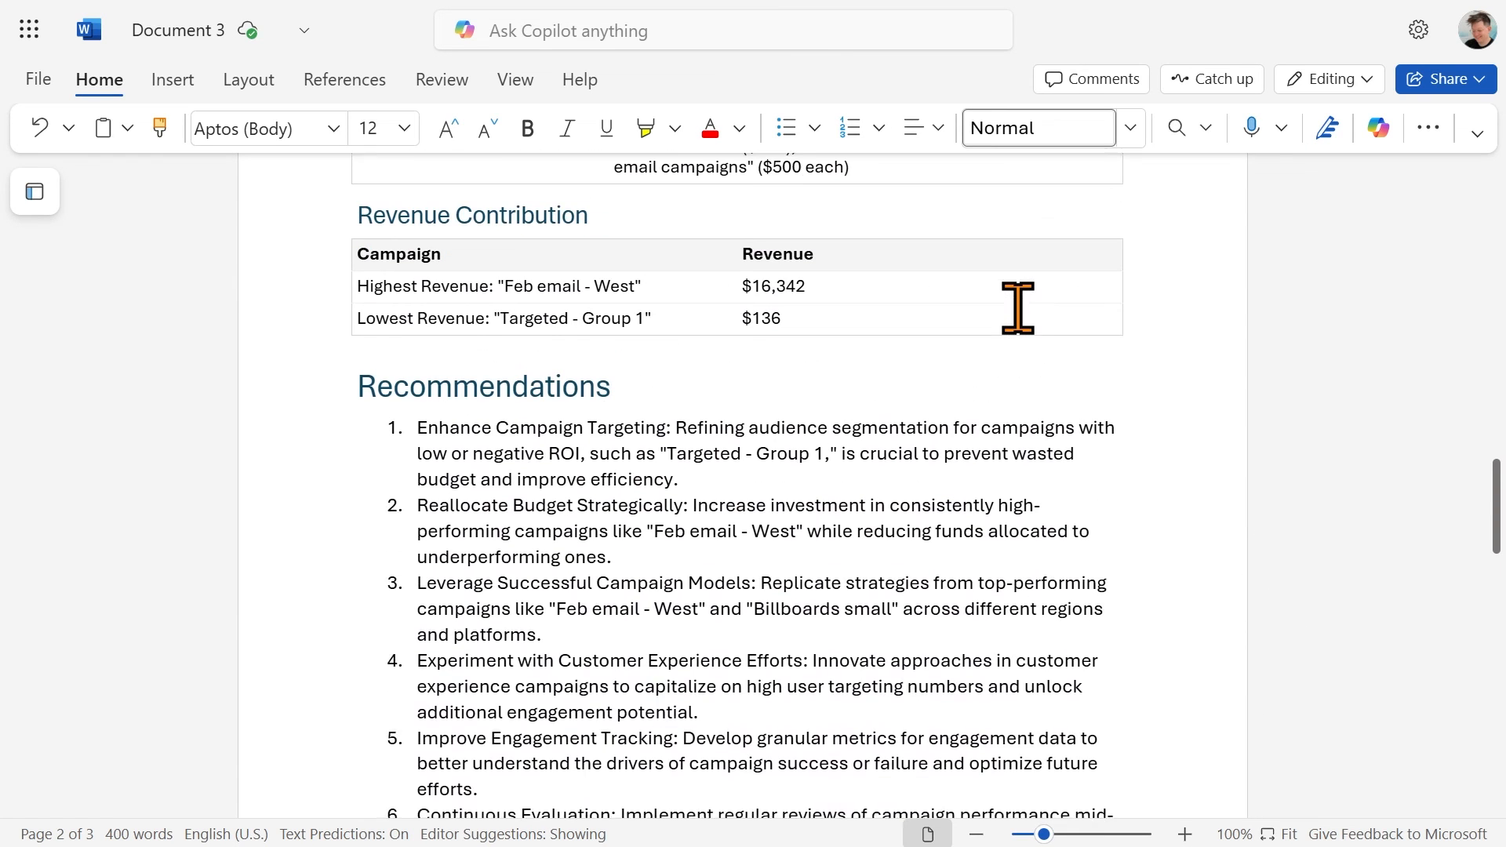
scroll(1263, 635, "up", 4)
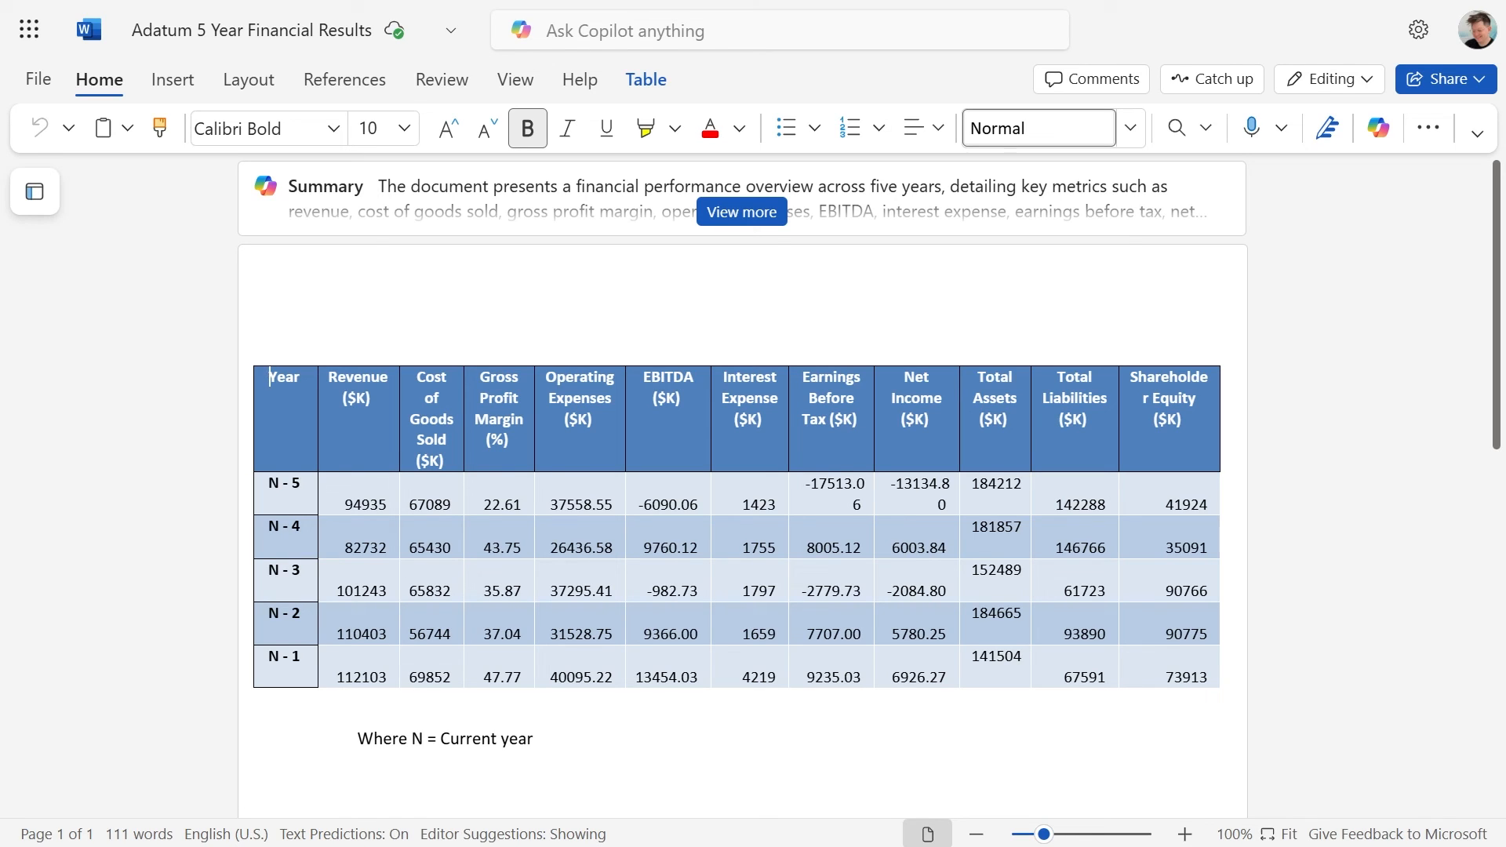
Expand the Copilot summary of the Adatum 5 Year Financial Results document and check the available summary lengths
left_click(741, 213)
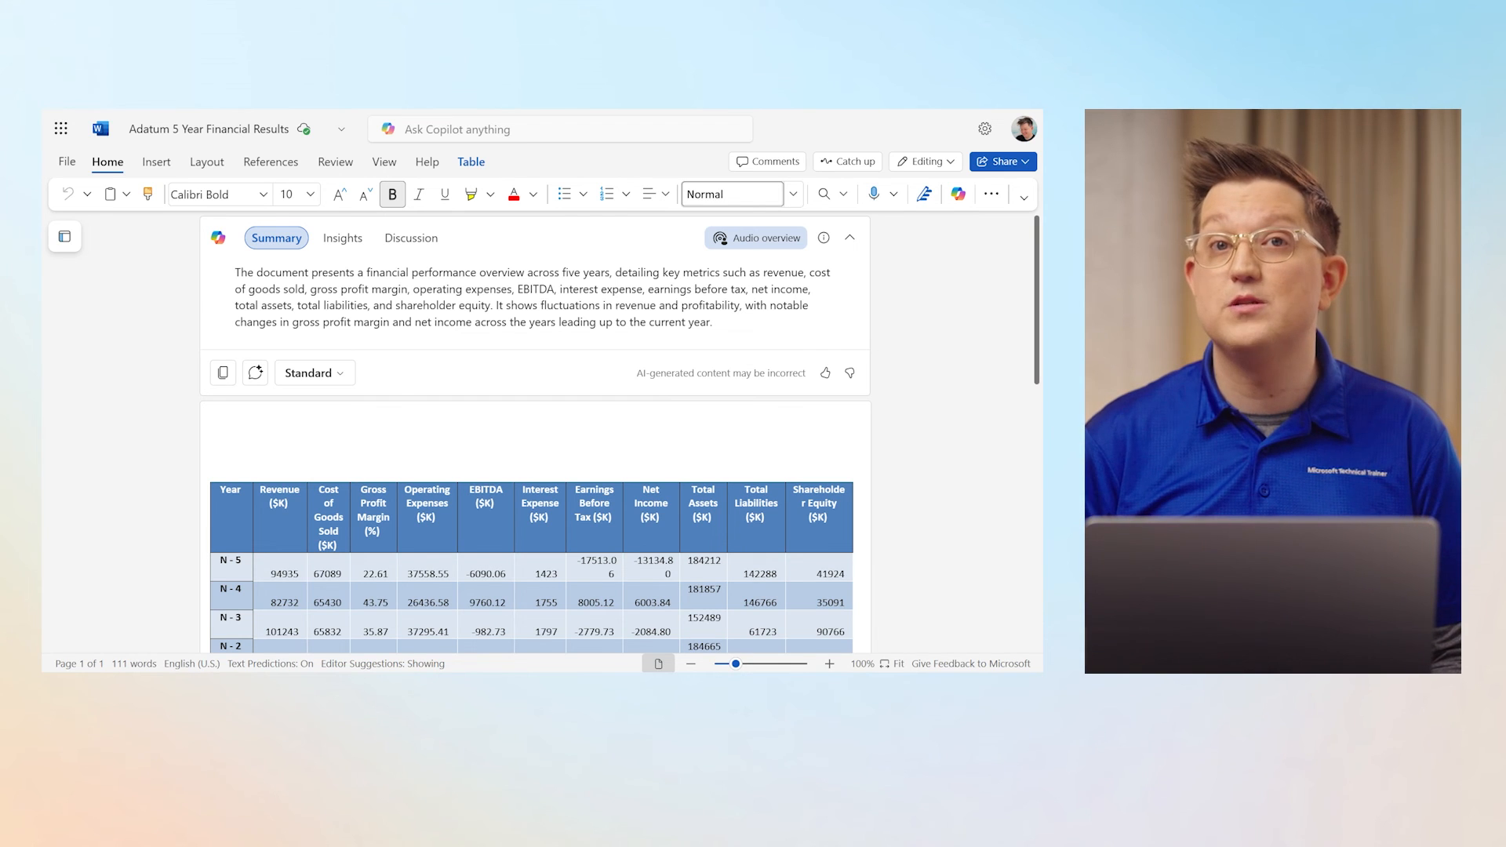
left_click(336, 370)
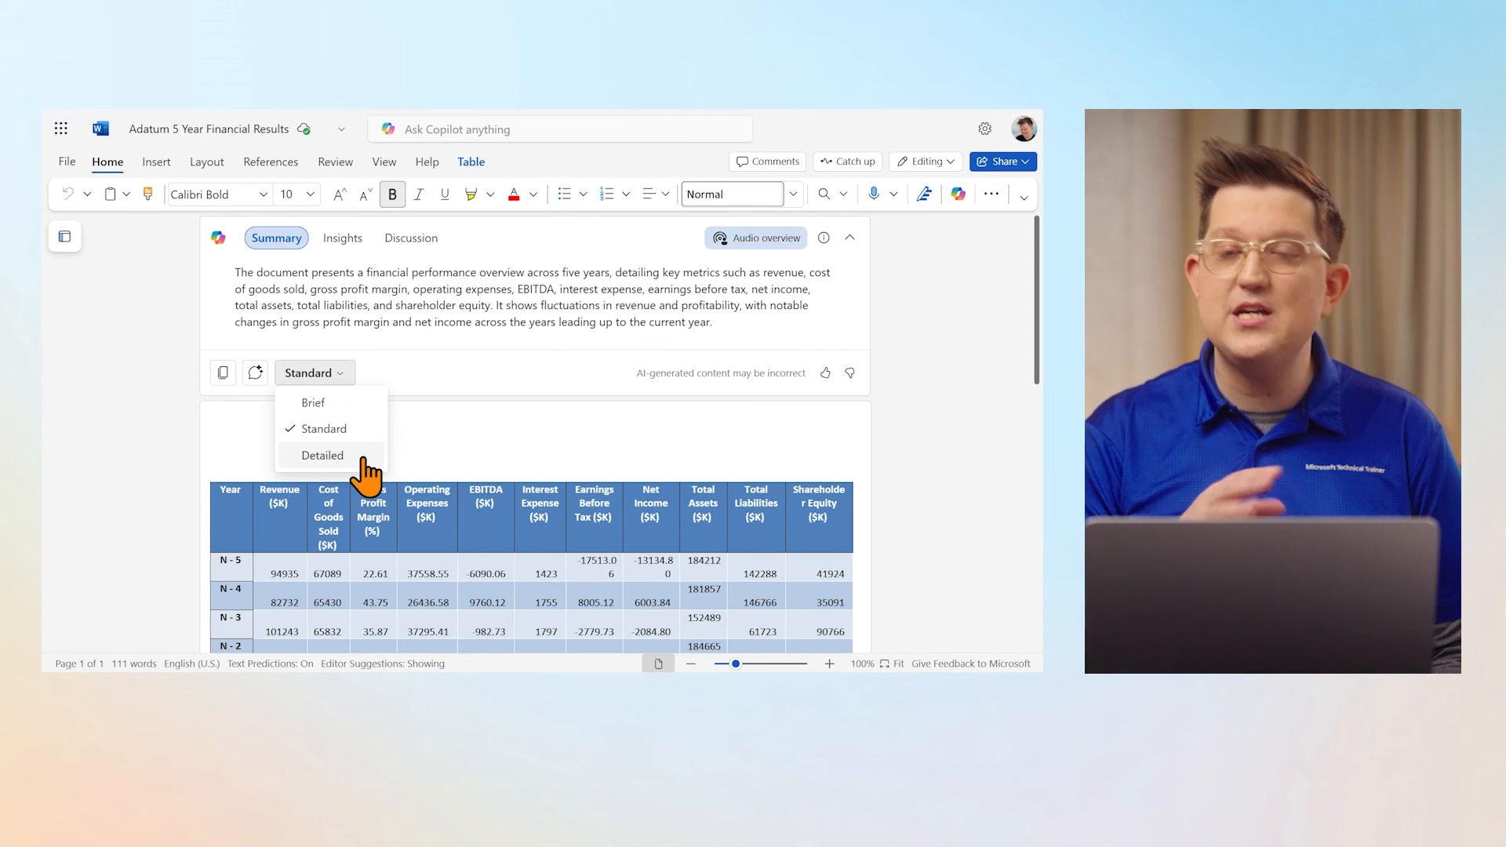
left_click(318, 373)
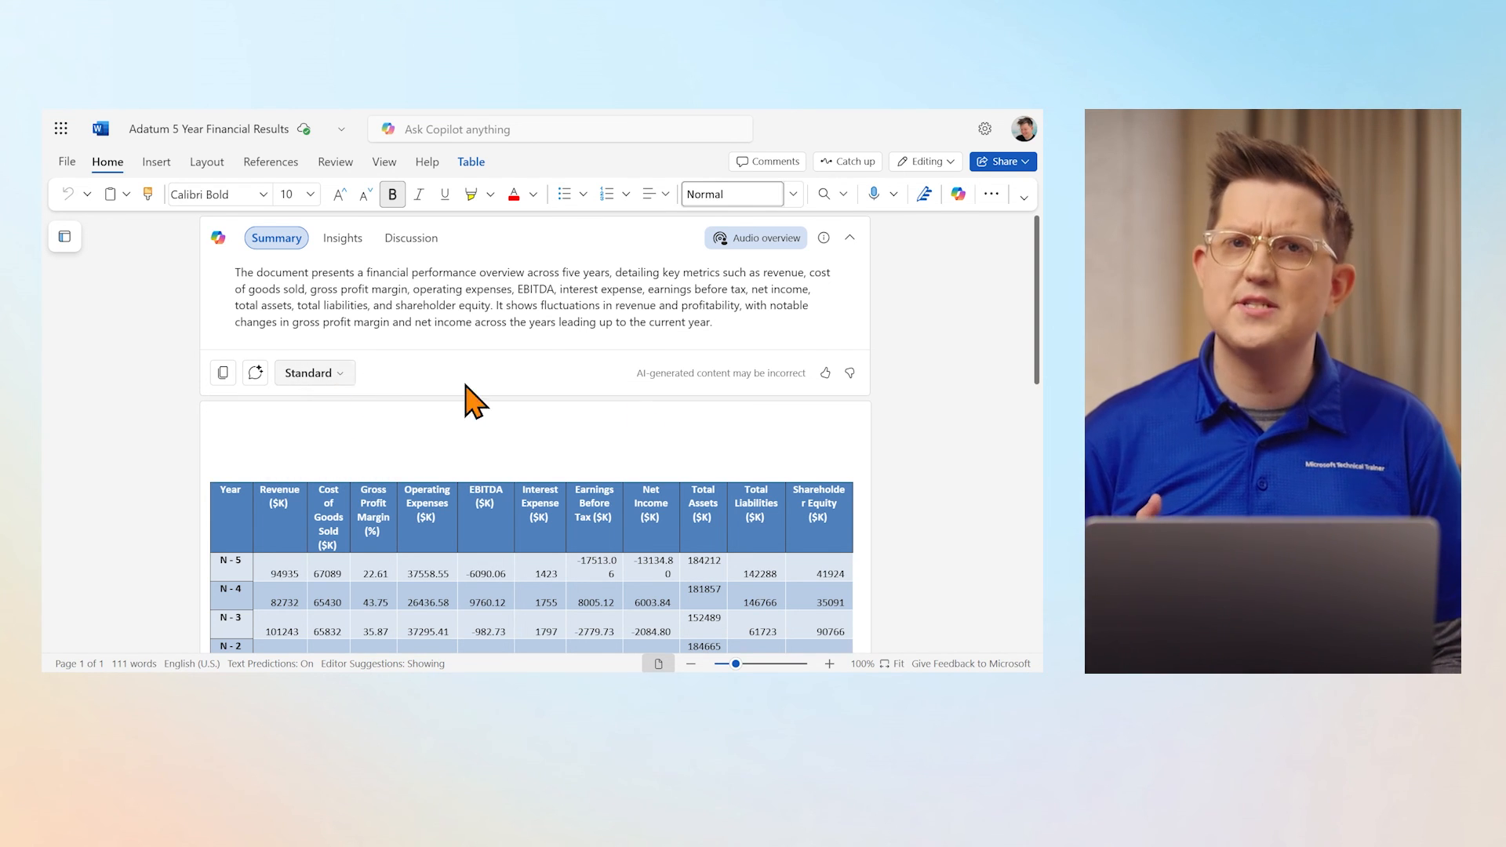
Have Copilot chat summarize the Adatum 5 Year Financial Results document, and collapse the summary above the page
left_click(958, 196)
left_click(876, 604)
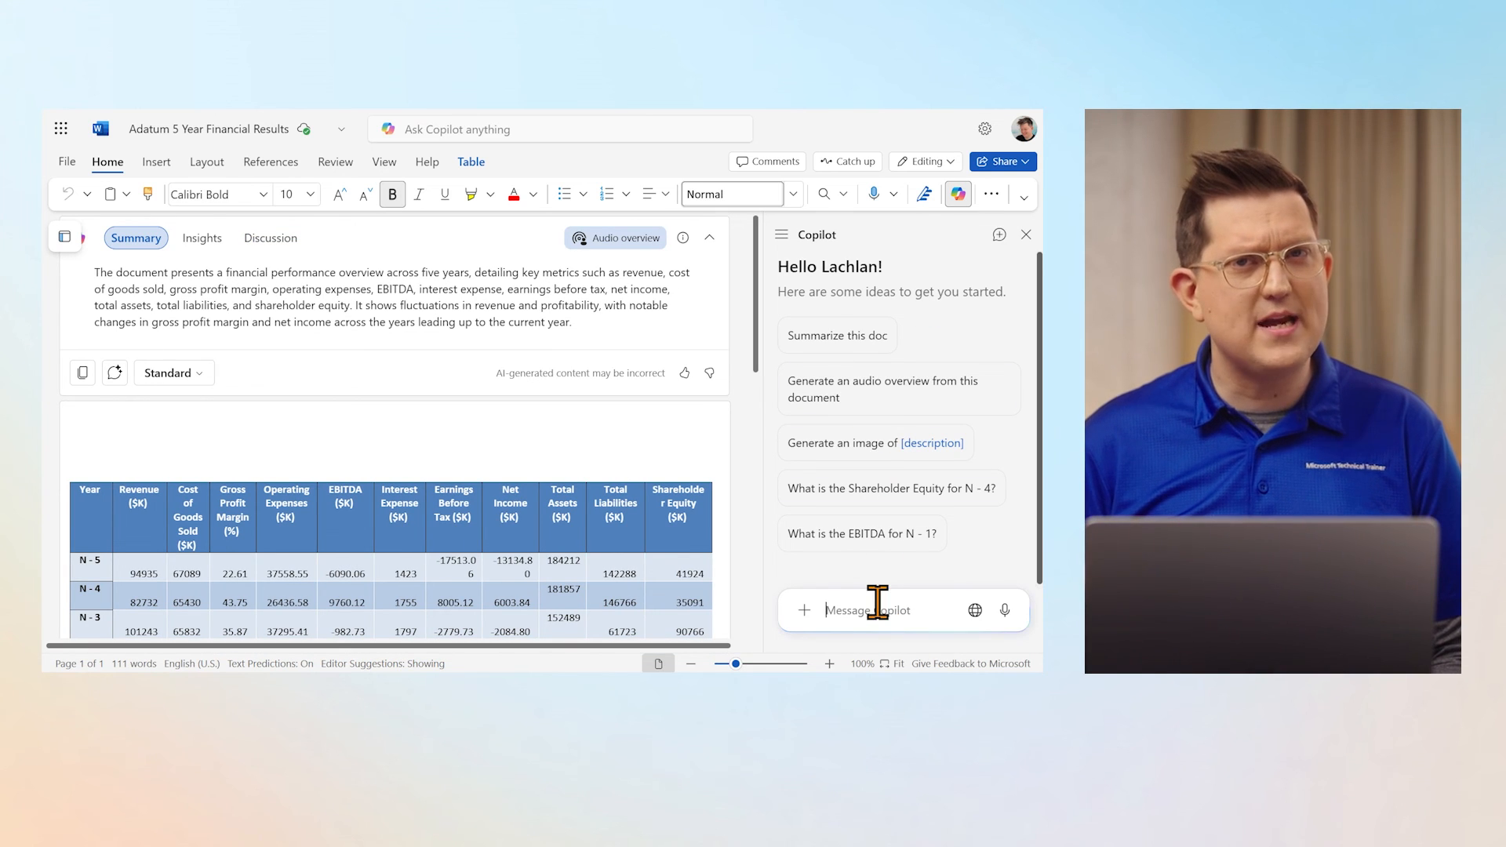
left_click(838, 349)
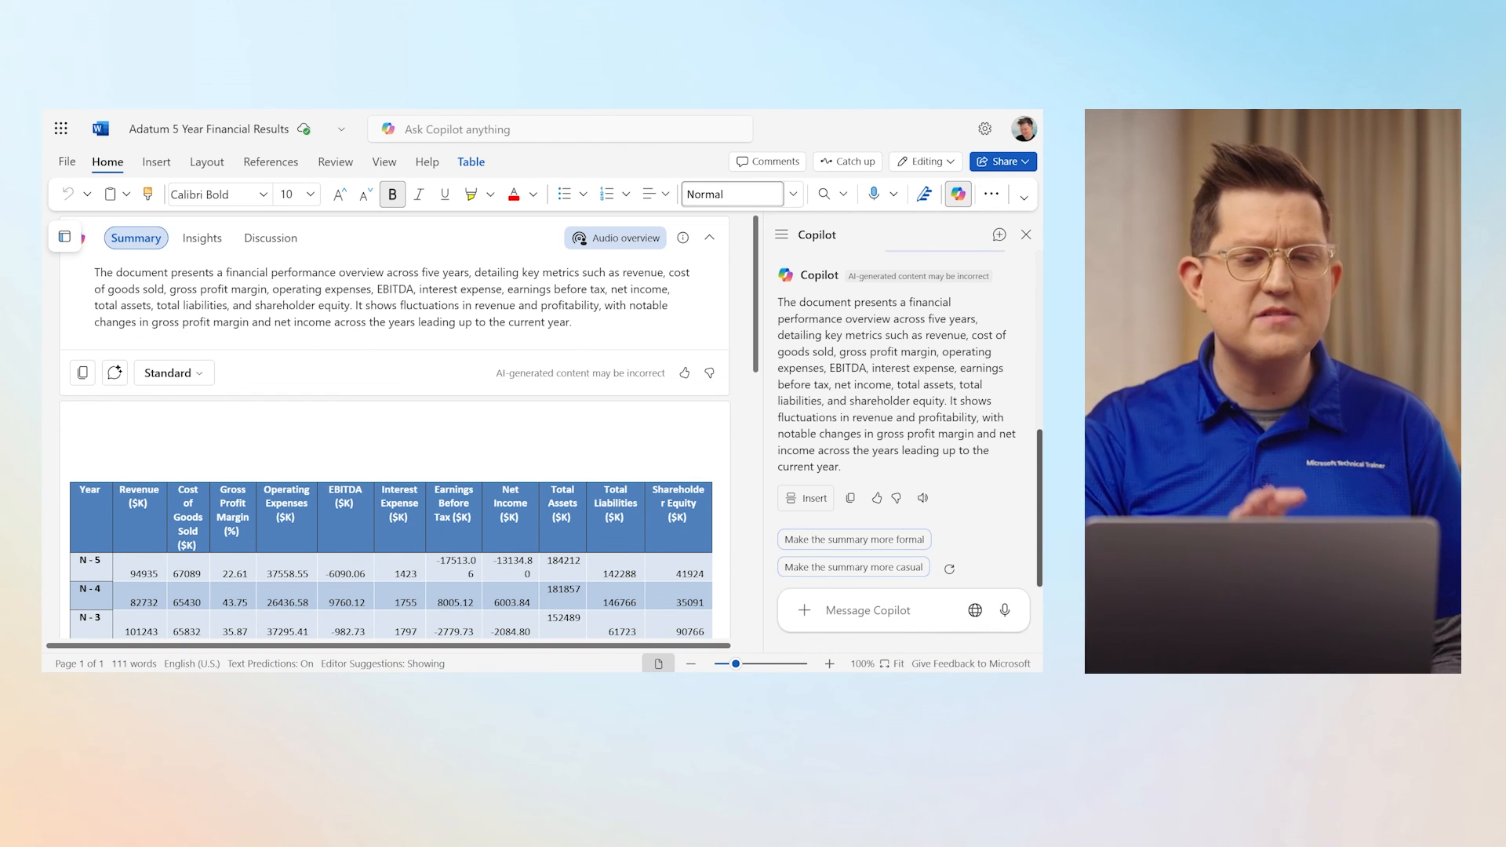
left_click(709, 237)
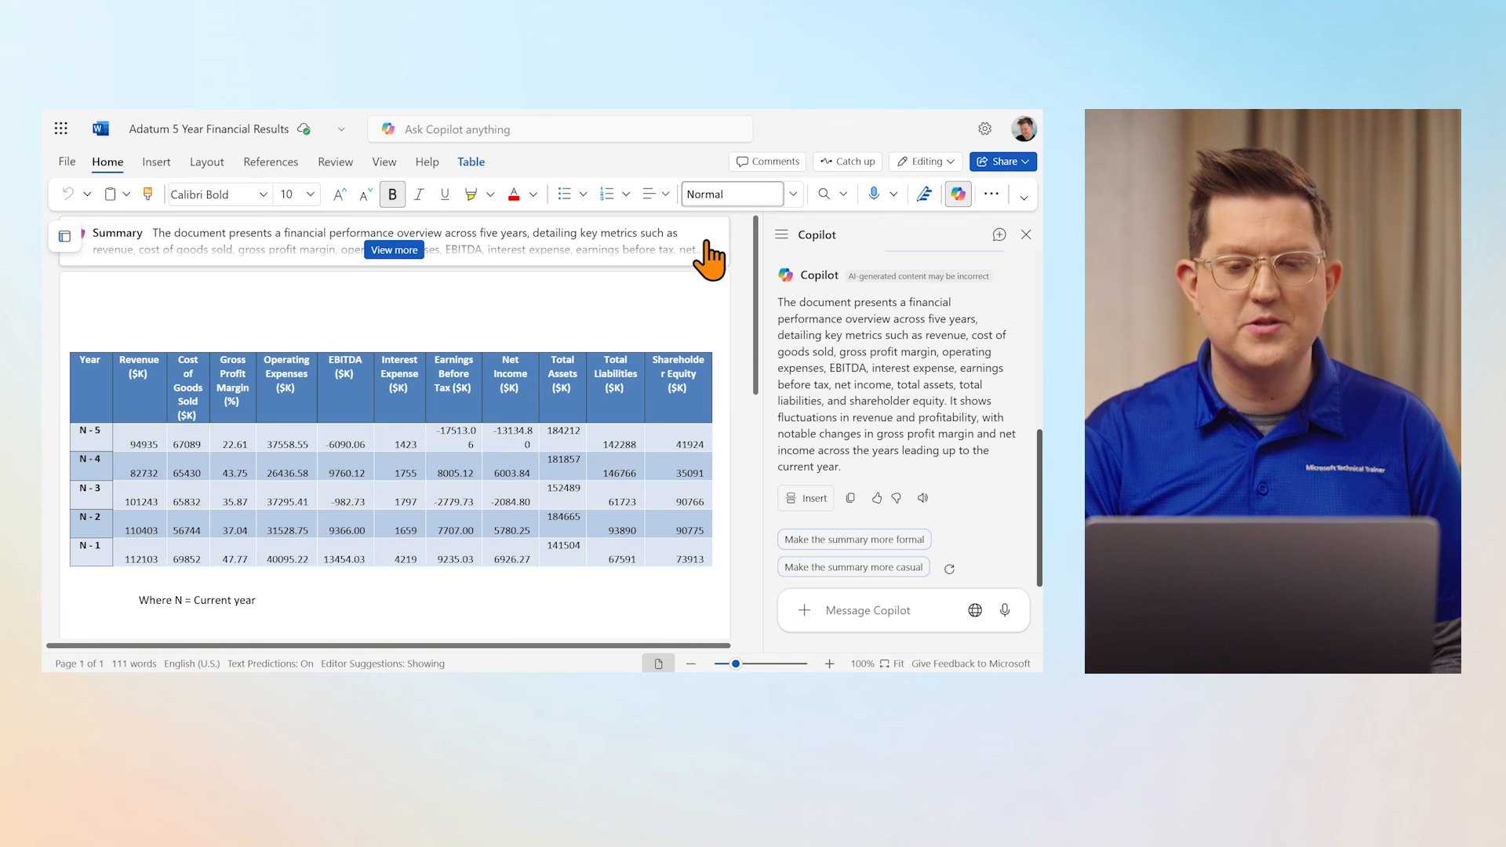
Ask Copilot to "Include more details in the summary" and look over the year-by-year figures in its reply
left_click(889, 612)
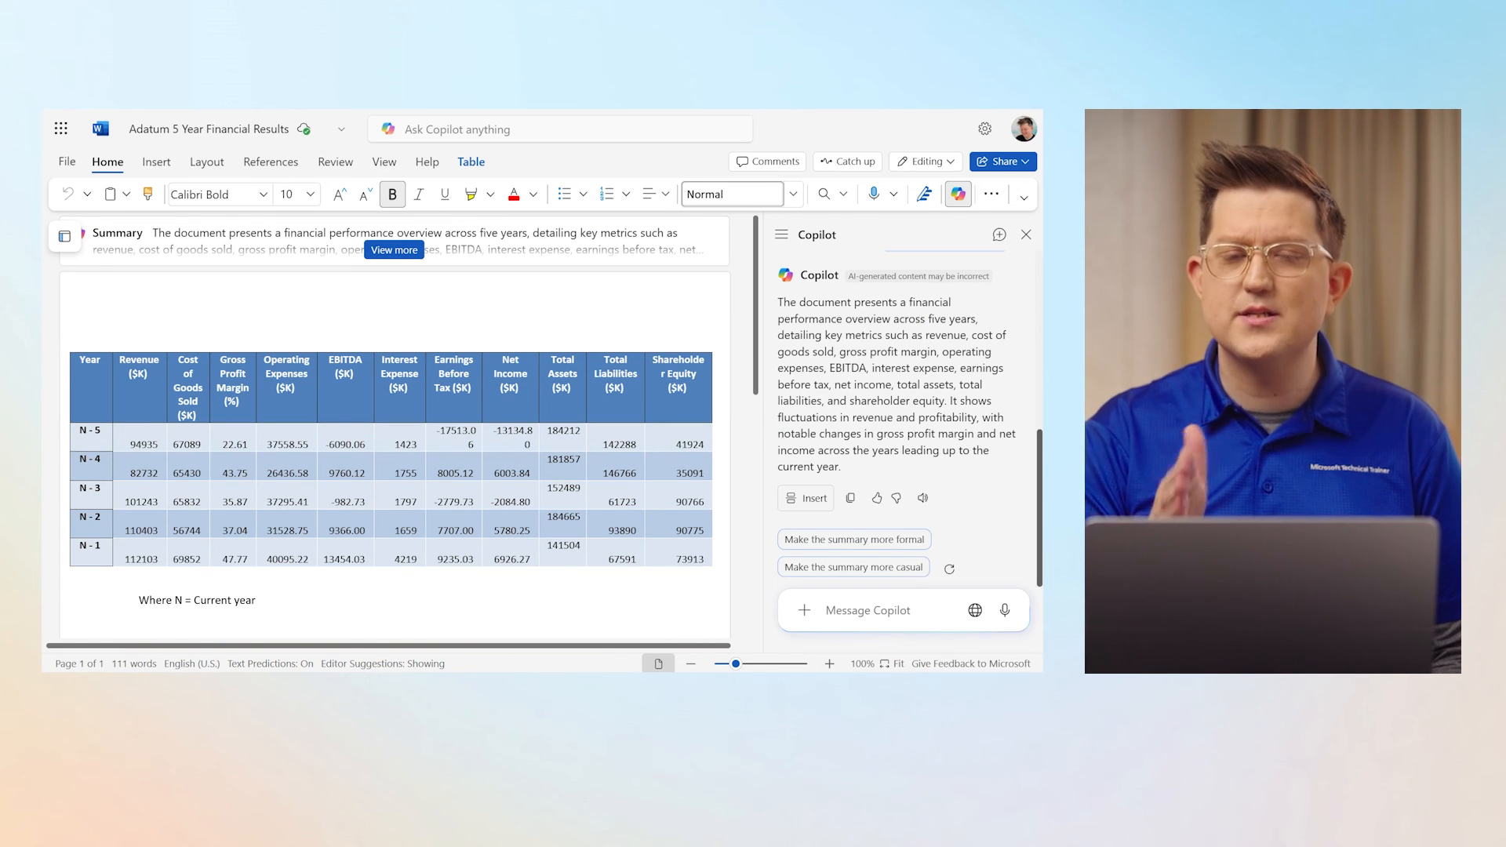
type("I")
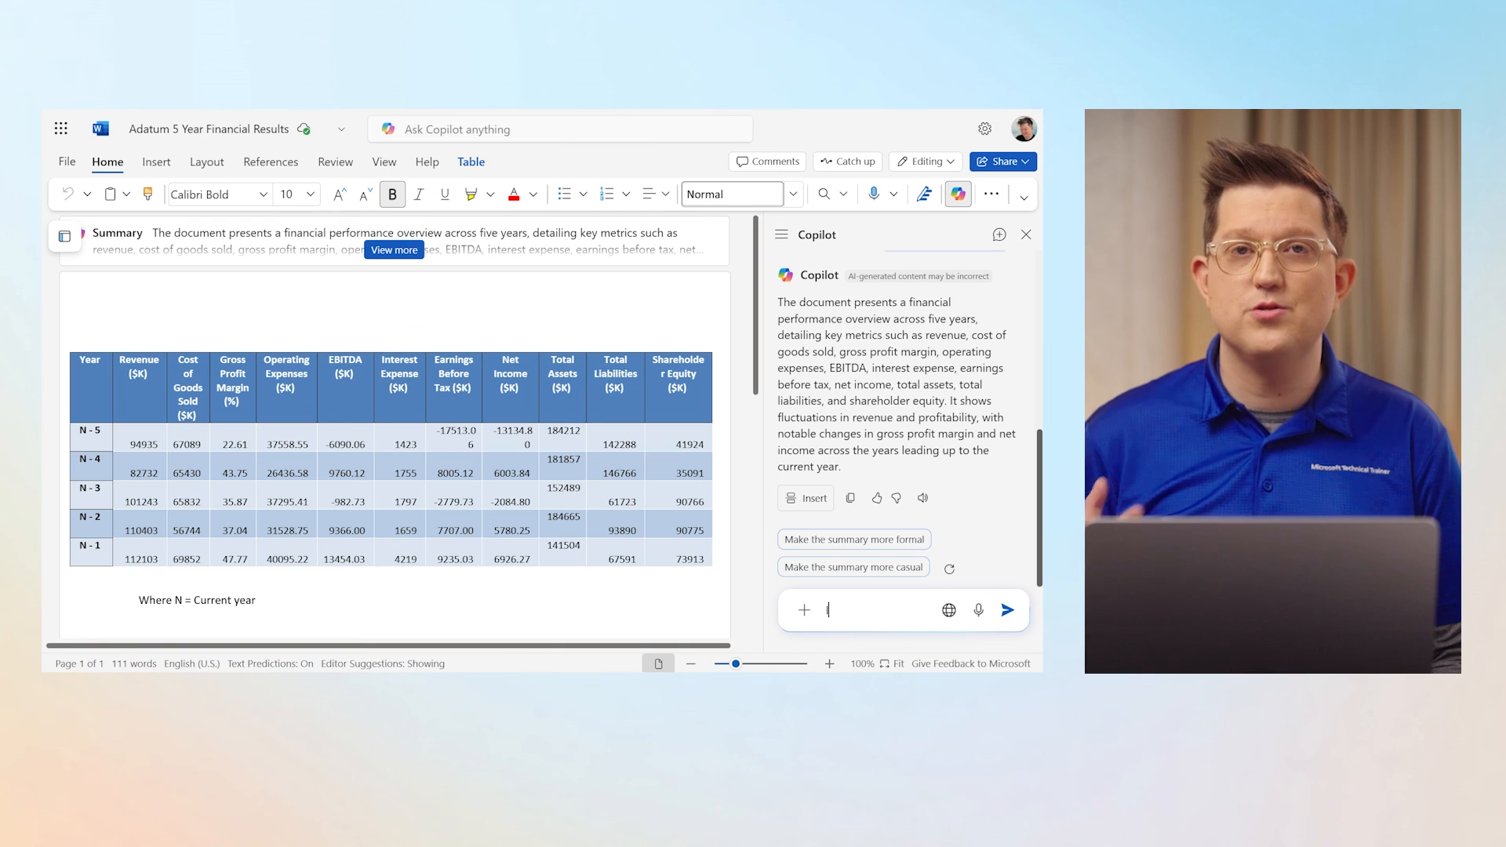
type("nclude more details in the summary")
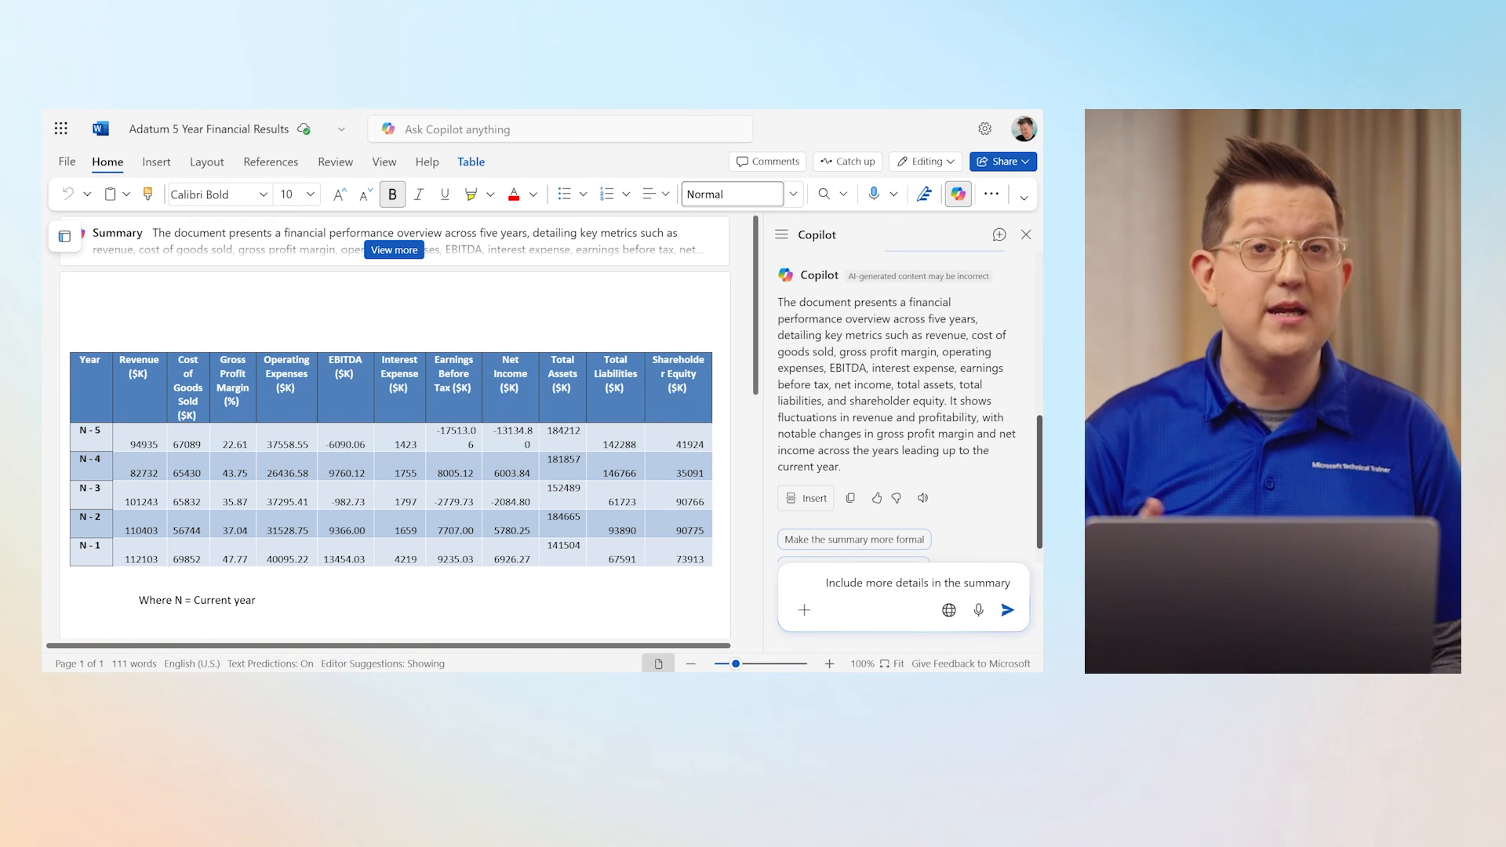
key("Return")
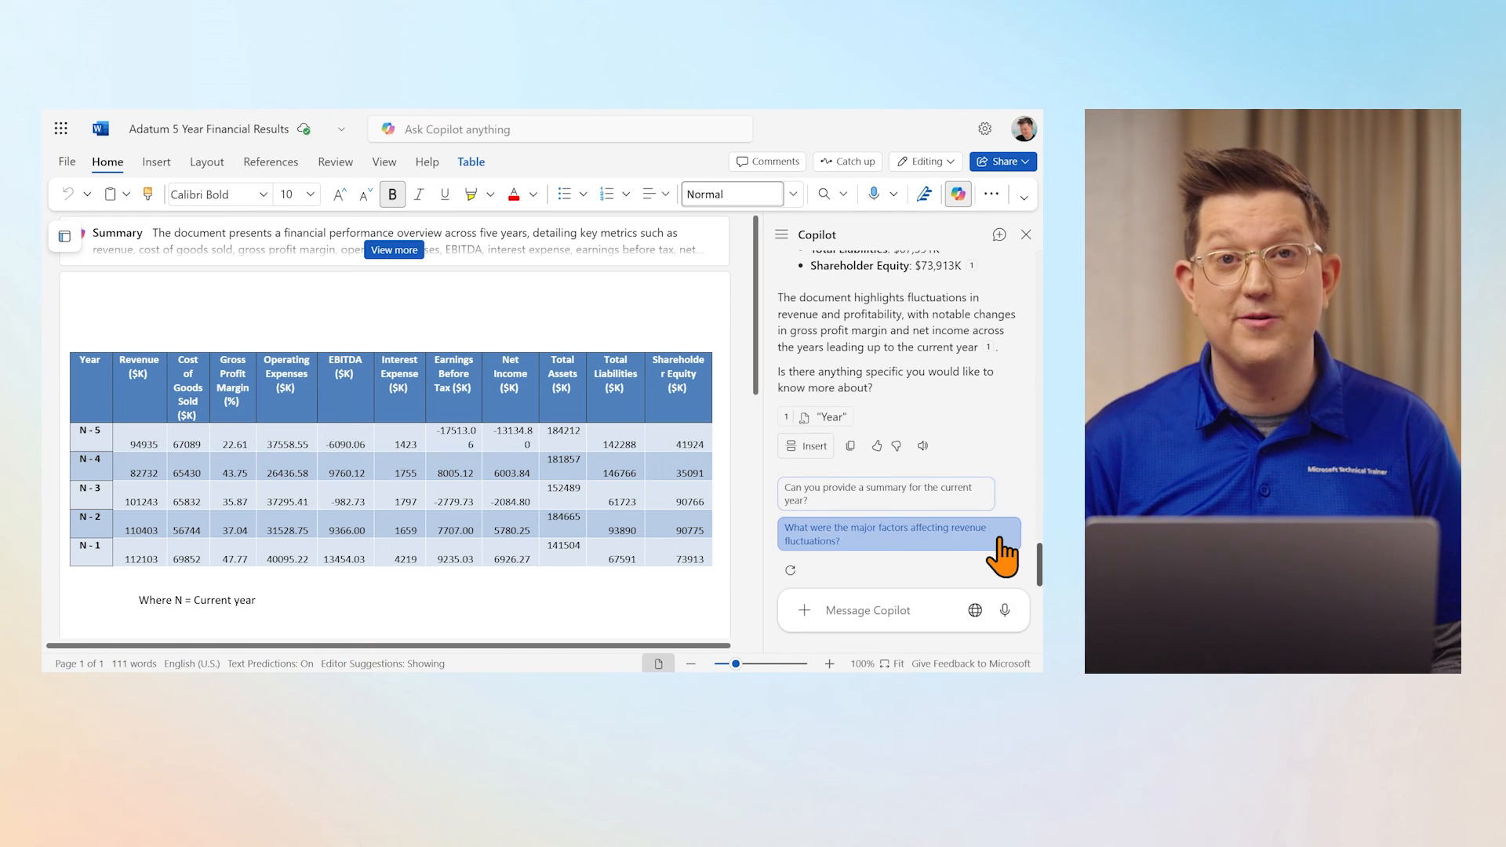
scroll(972, 478, "up", 5)
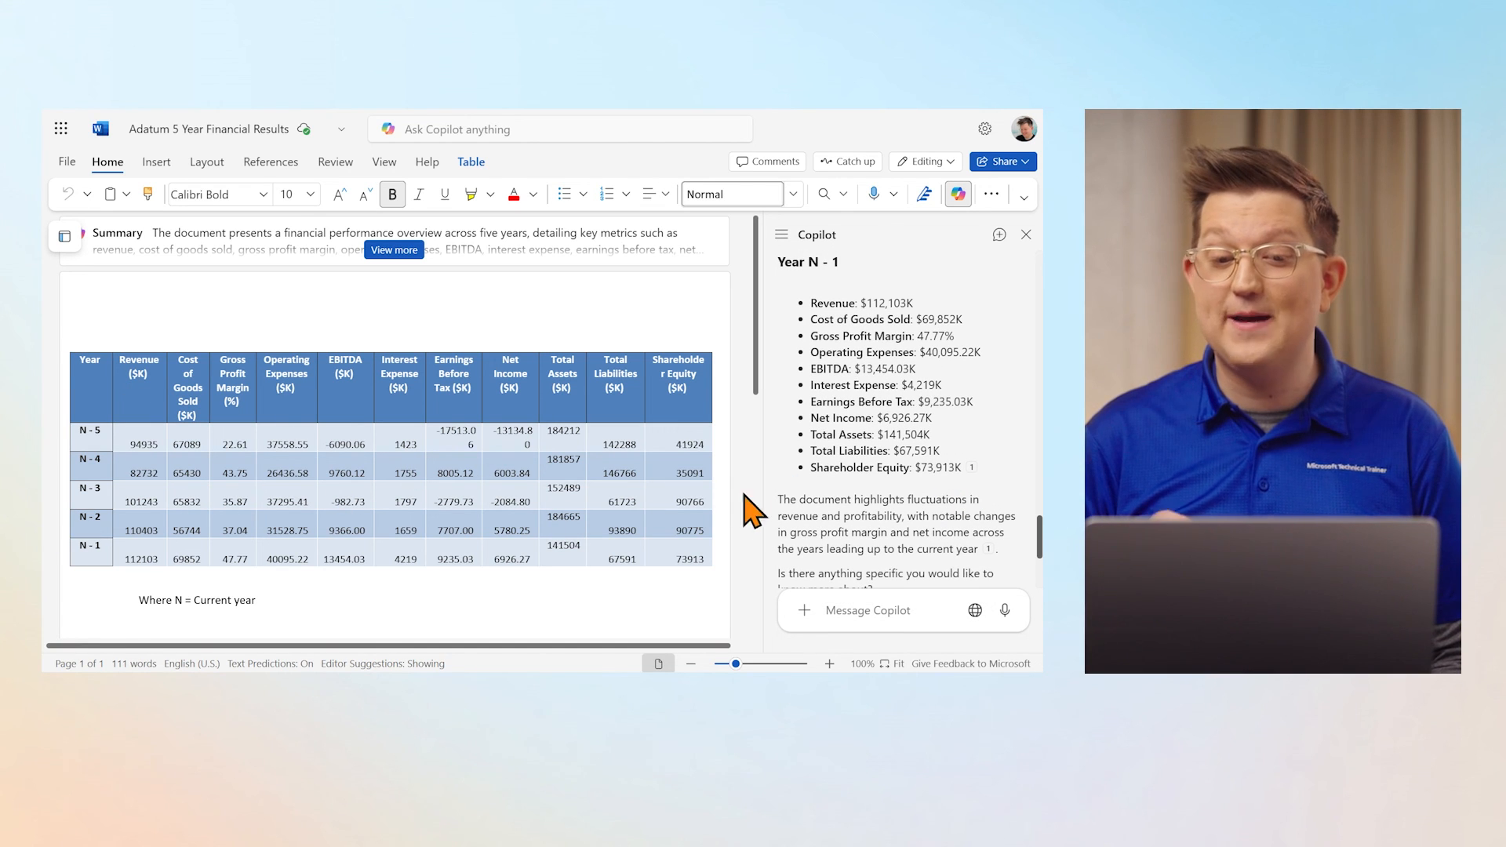
scroll(914, 516, "down", 5)
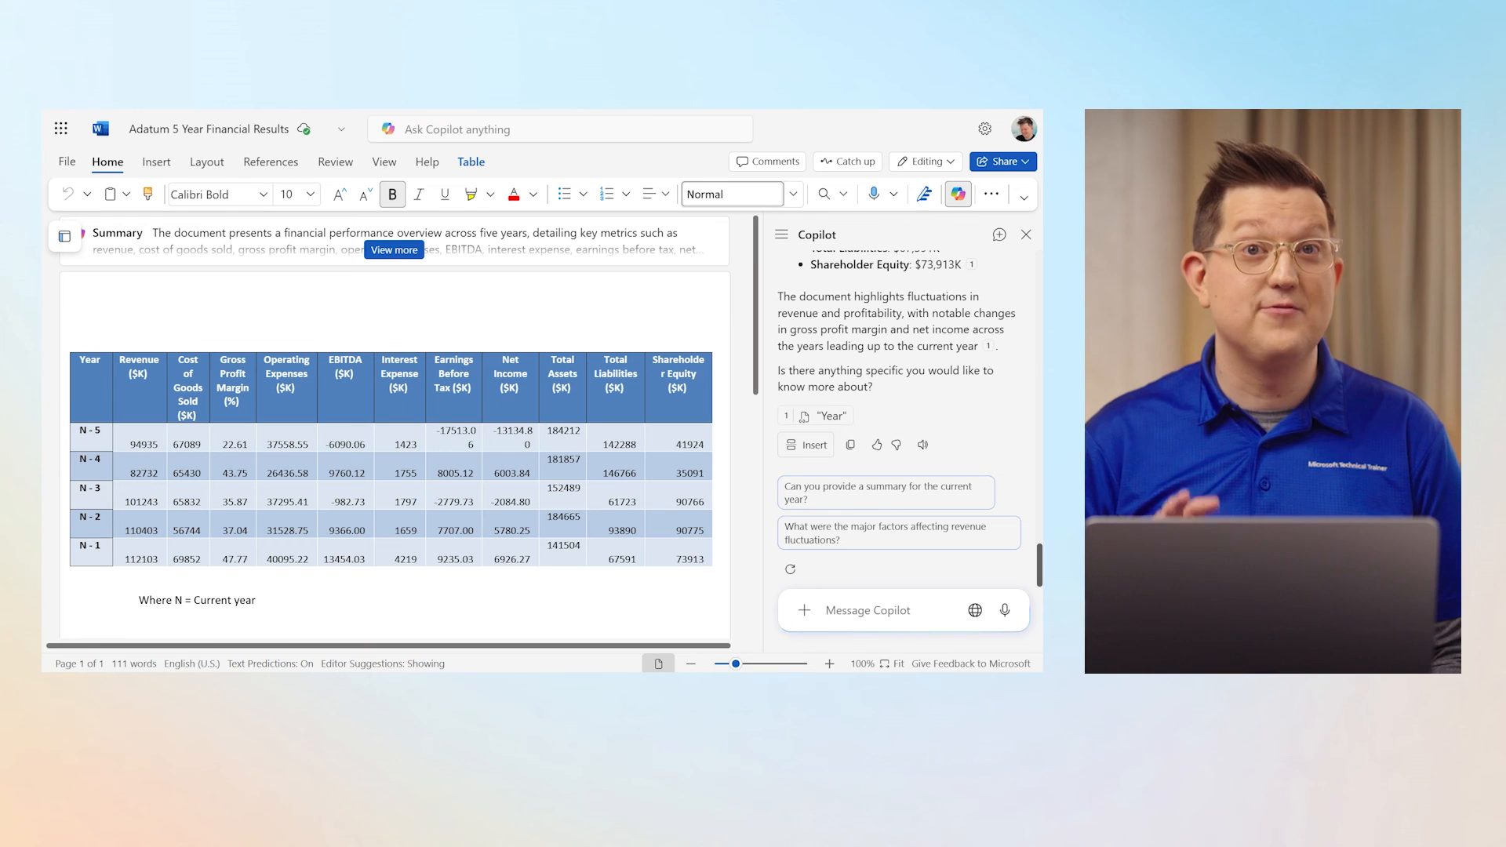
Ask Copilot "What were the key financial challenges?" and read through the challenges and sources in its answer
type("What wer")
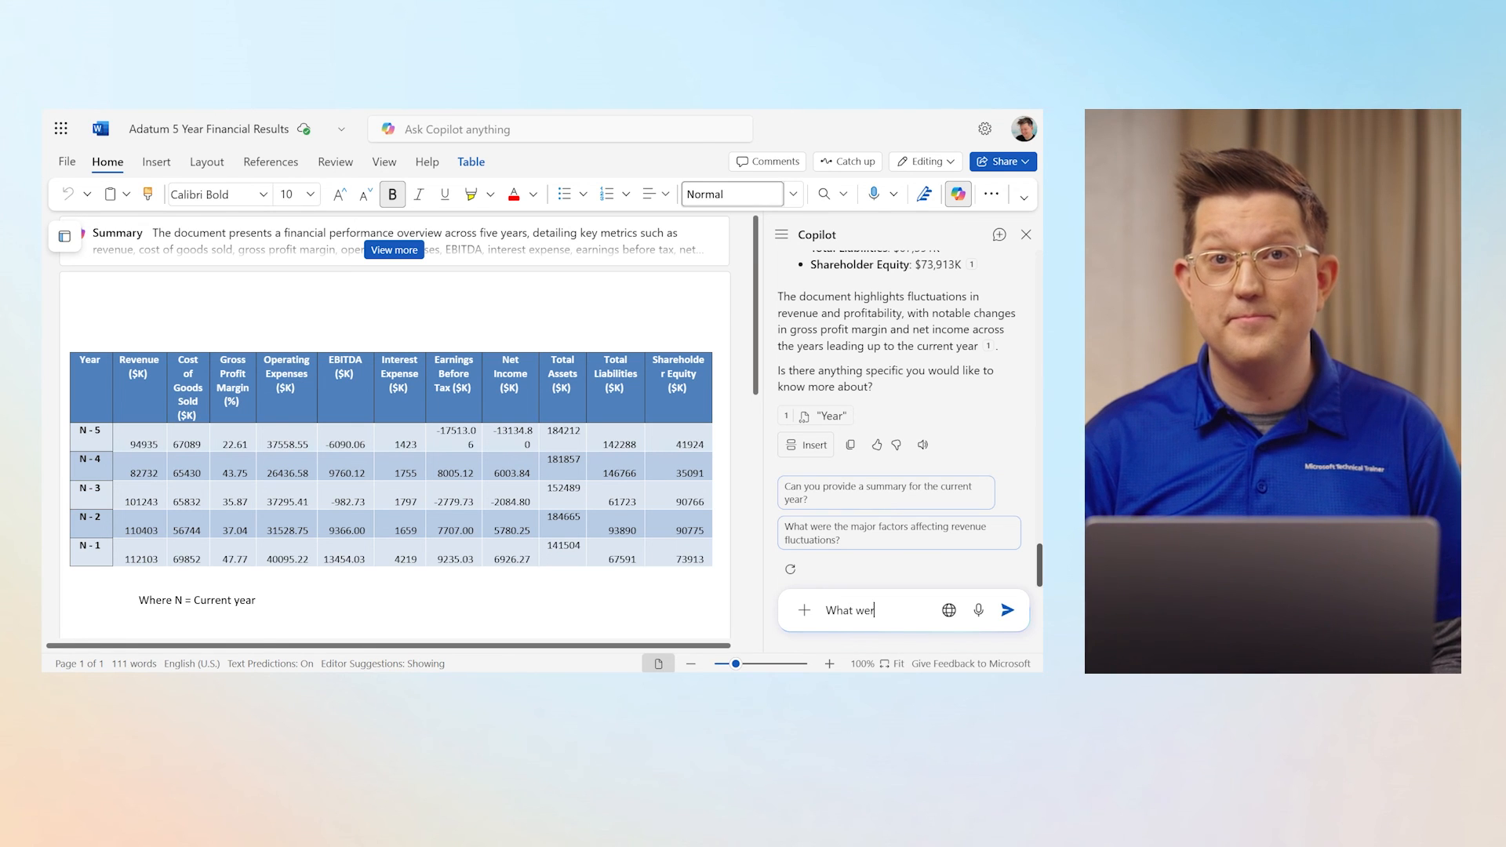
type("e the key financial challenges?")
key("Return")
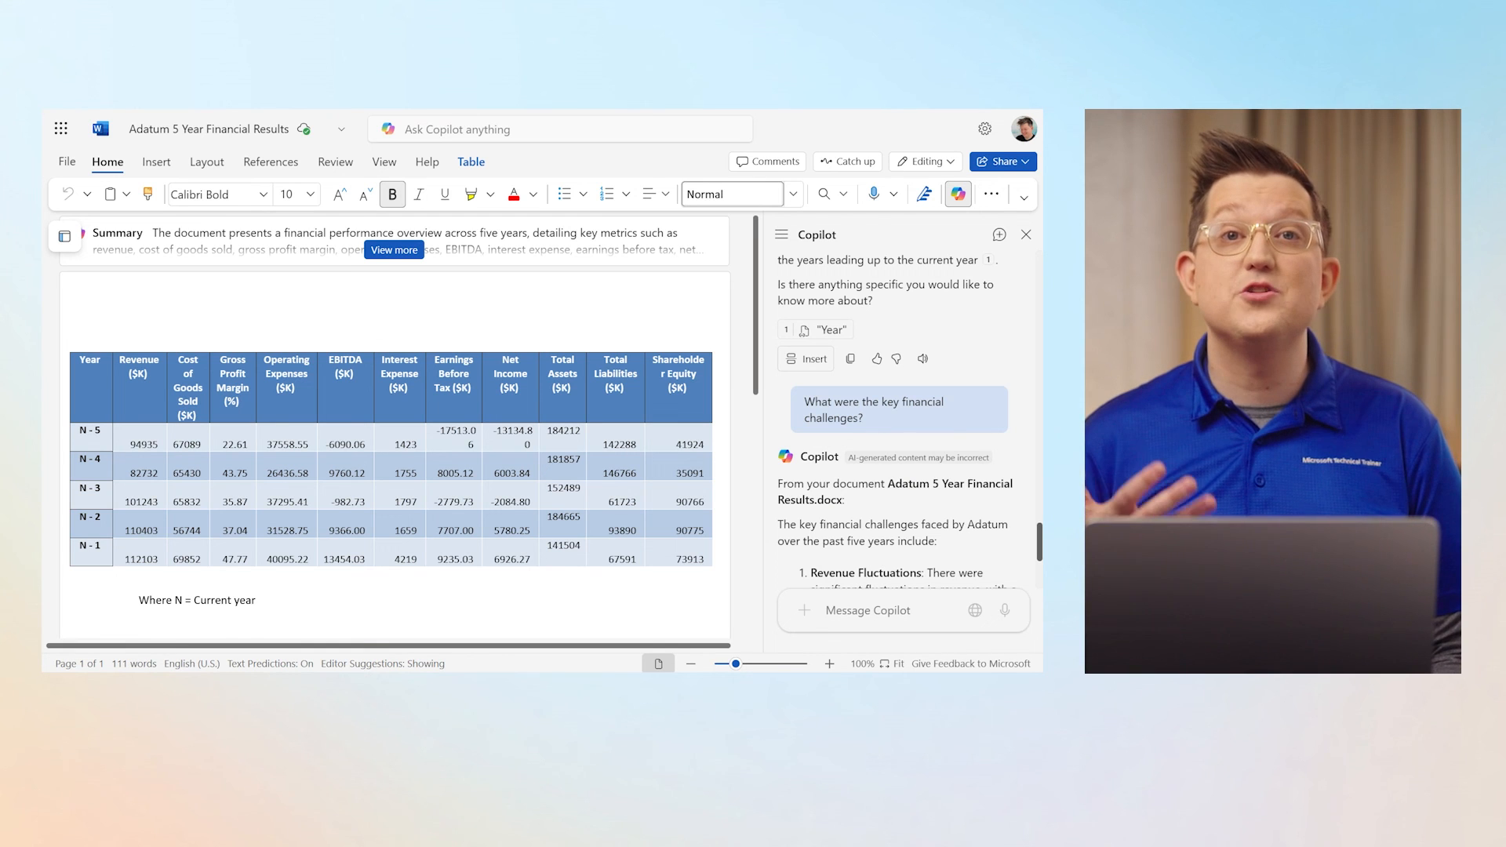
scroll(960, 458, "down", 3)
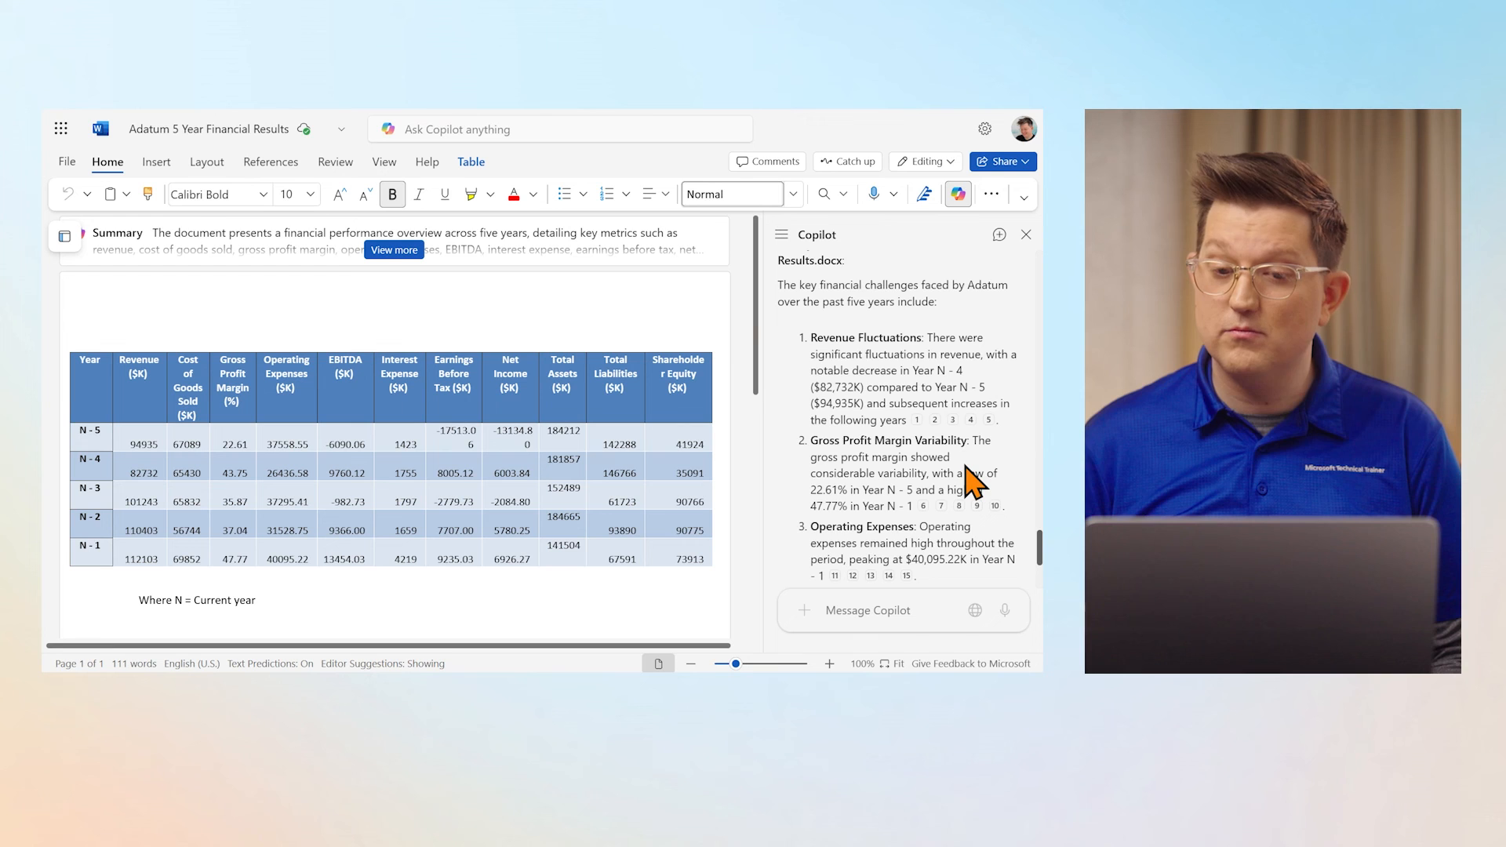
scroll(971, 480, "down", 1)
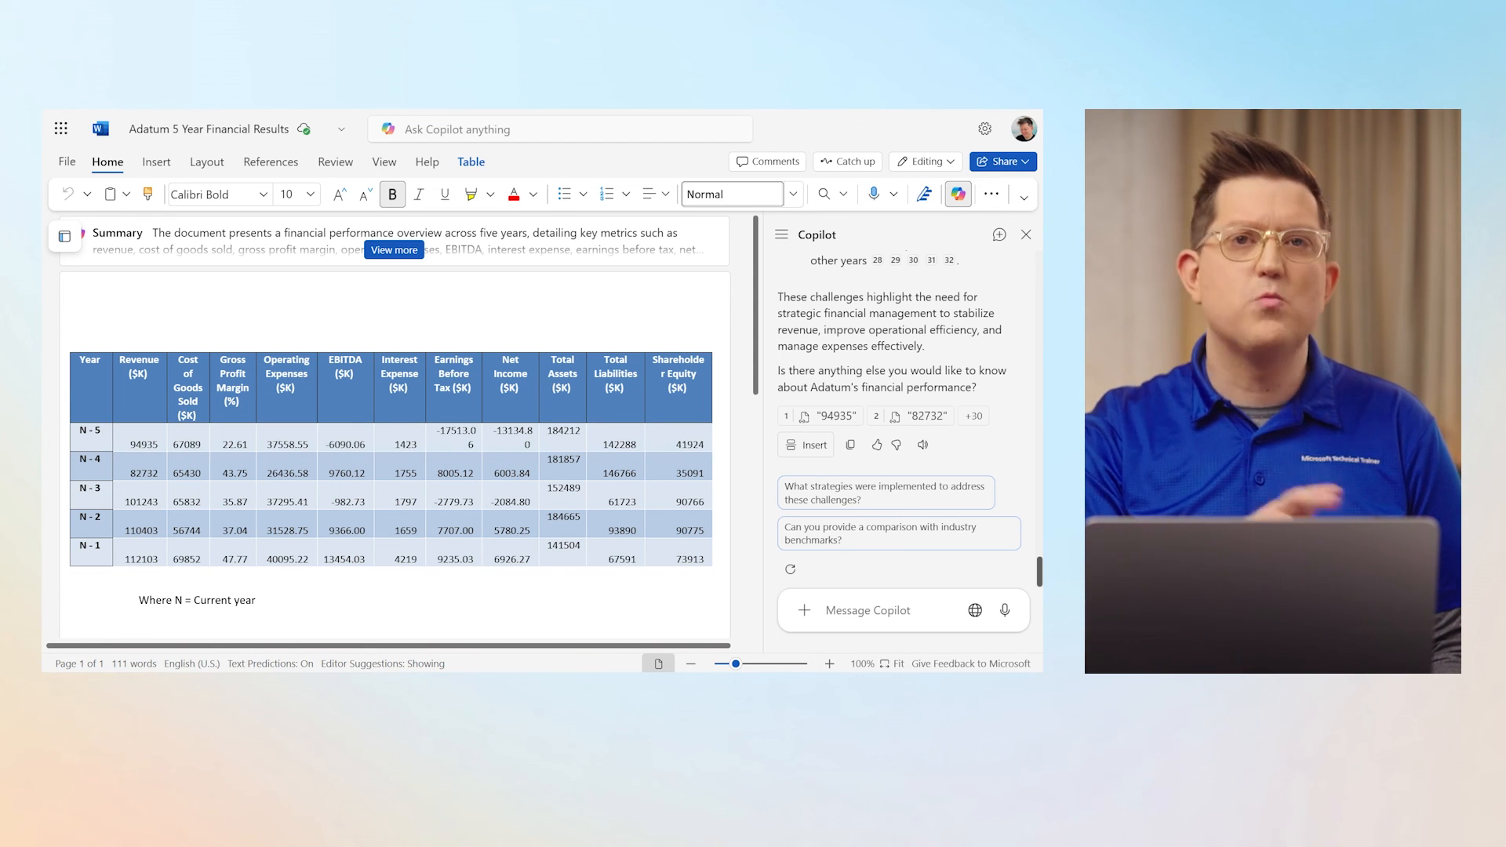
scroll(951, 327, "up", 3)
scroll(922, 455, "down", 2)
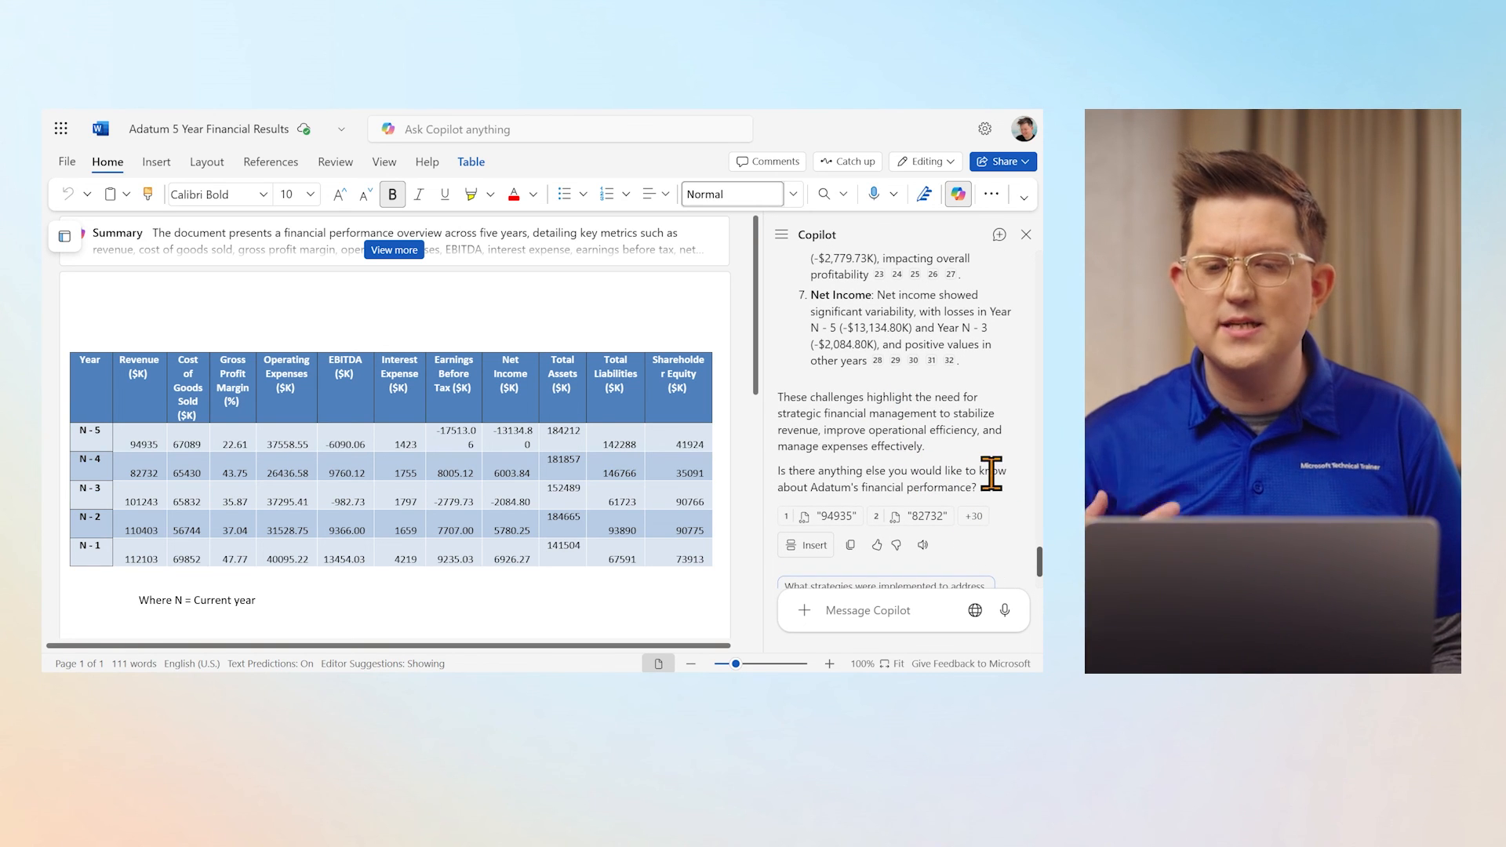
scroll(992, 473, "down", 2)
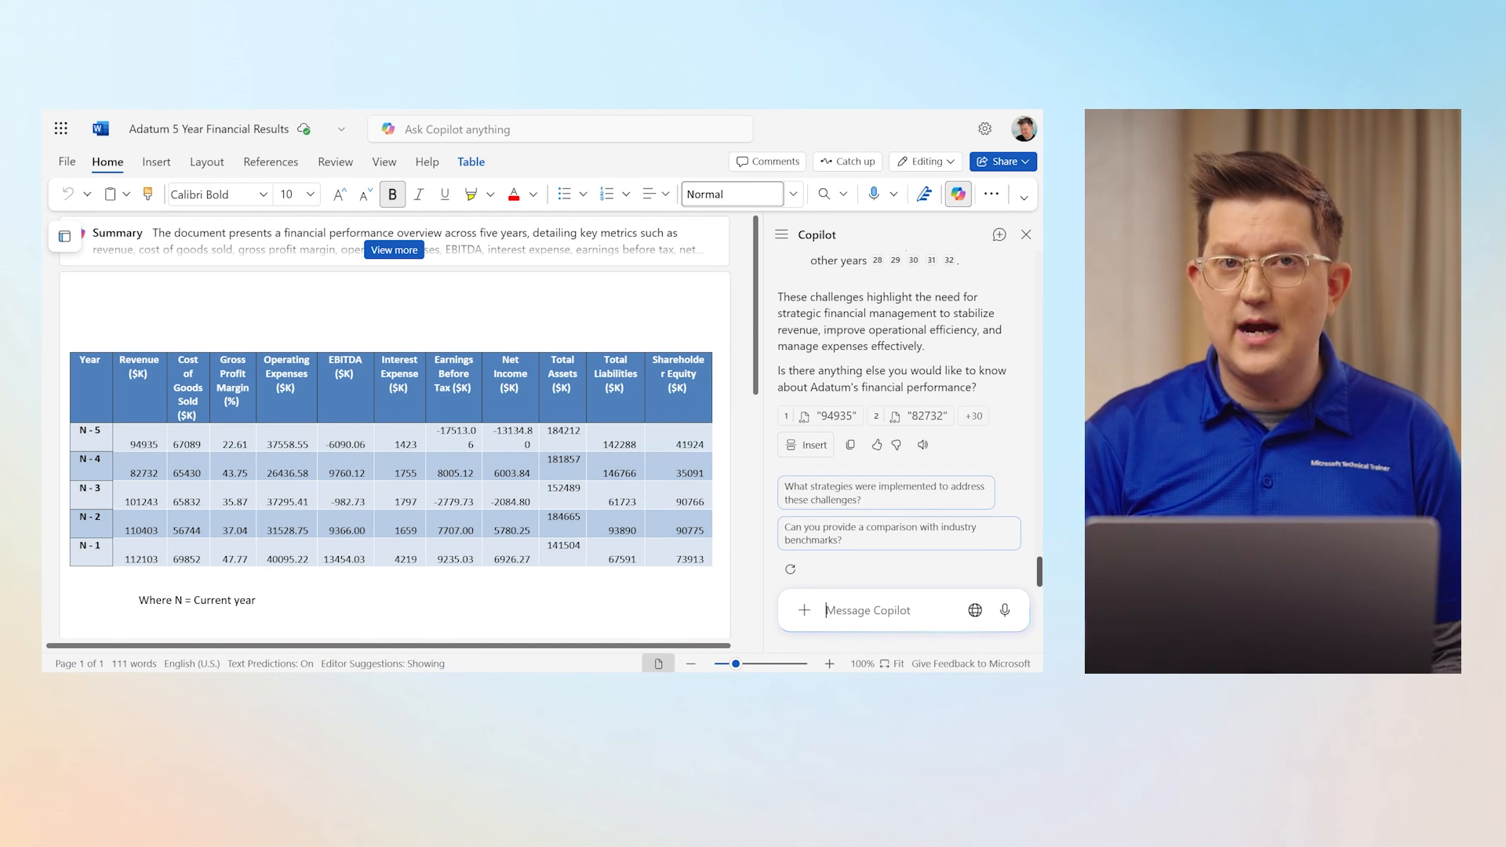
Ask Copilot whether our financial position is getting better or worse overall, and submit its suggested question about strategies to reduce operating expenses
type("I")
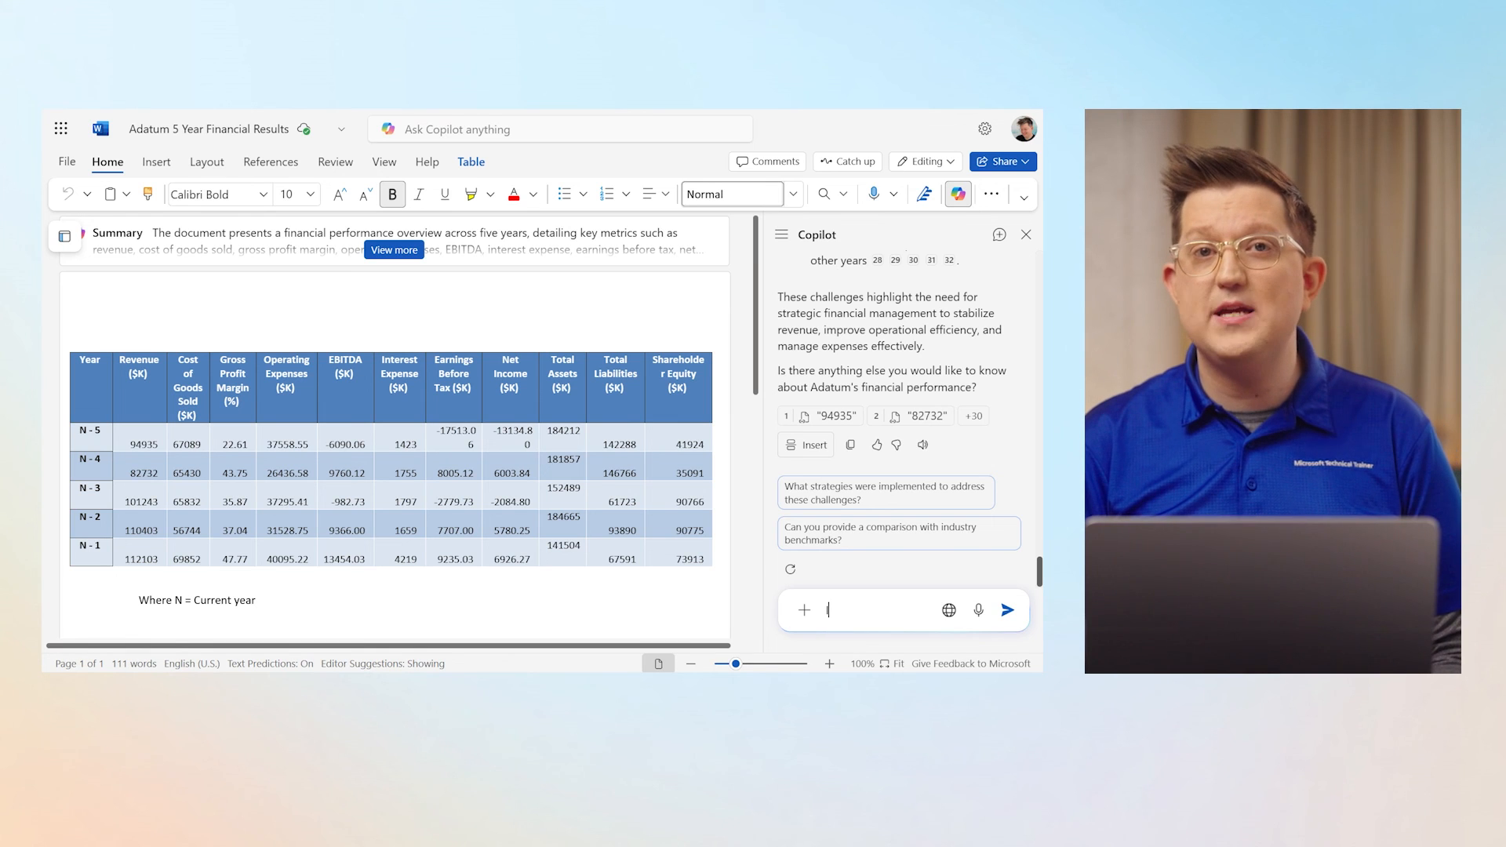
type("s our fianc")
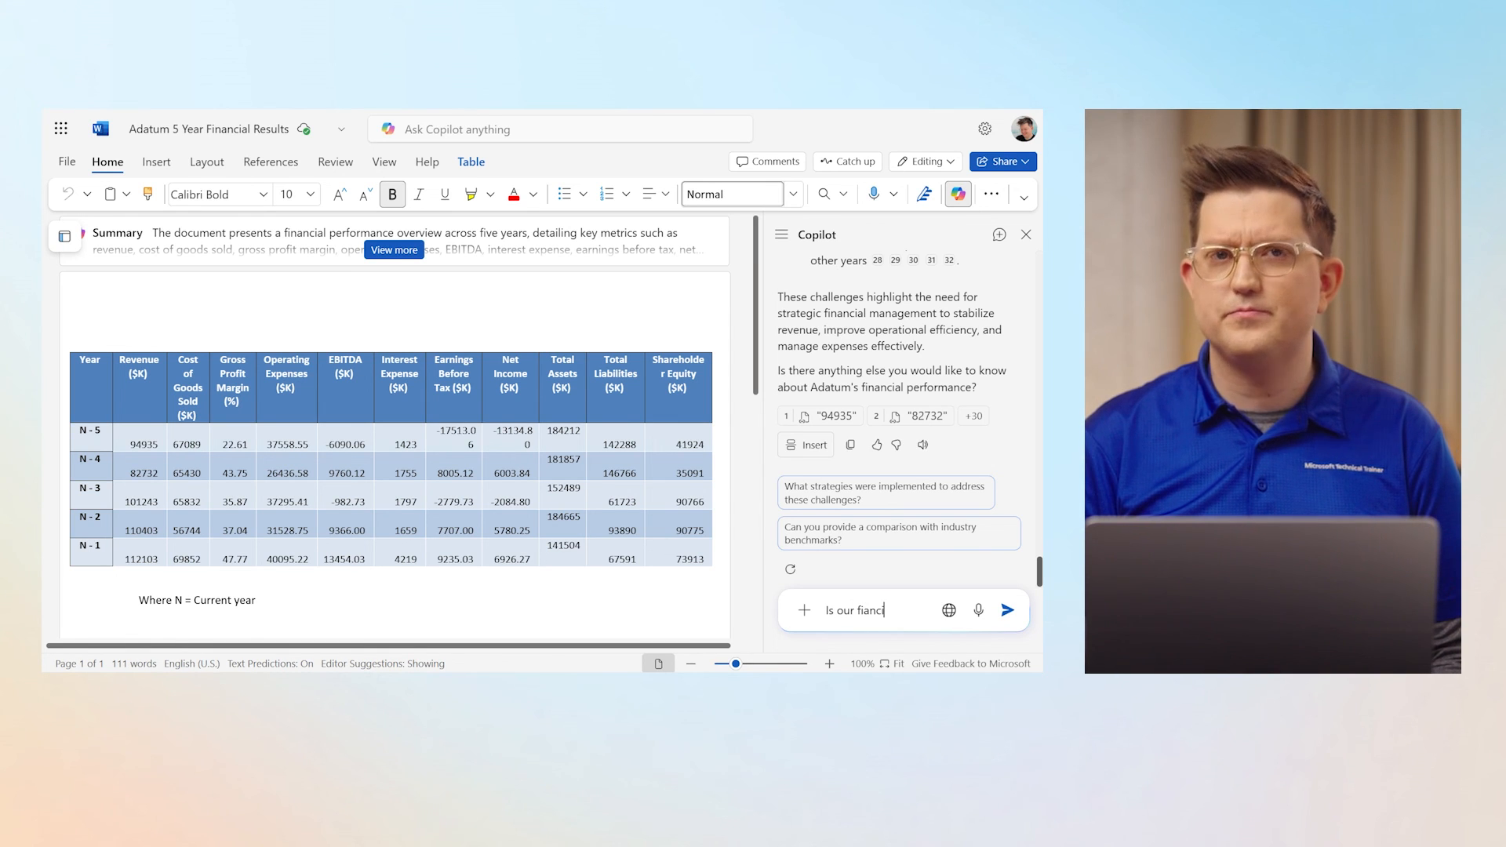
type("ial position ge")
type("tting better or")
type(" wer")
type("rse overall?")
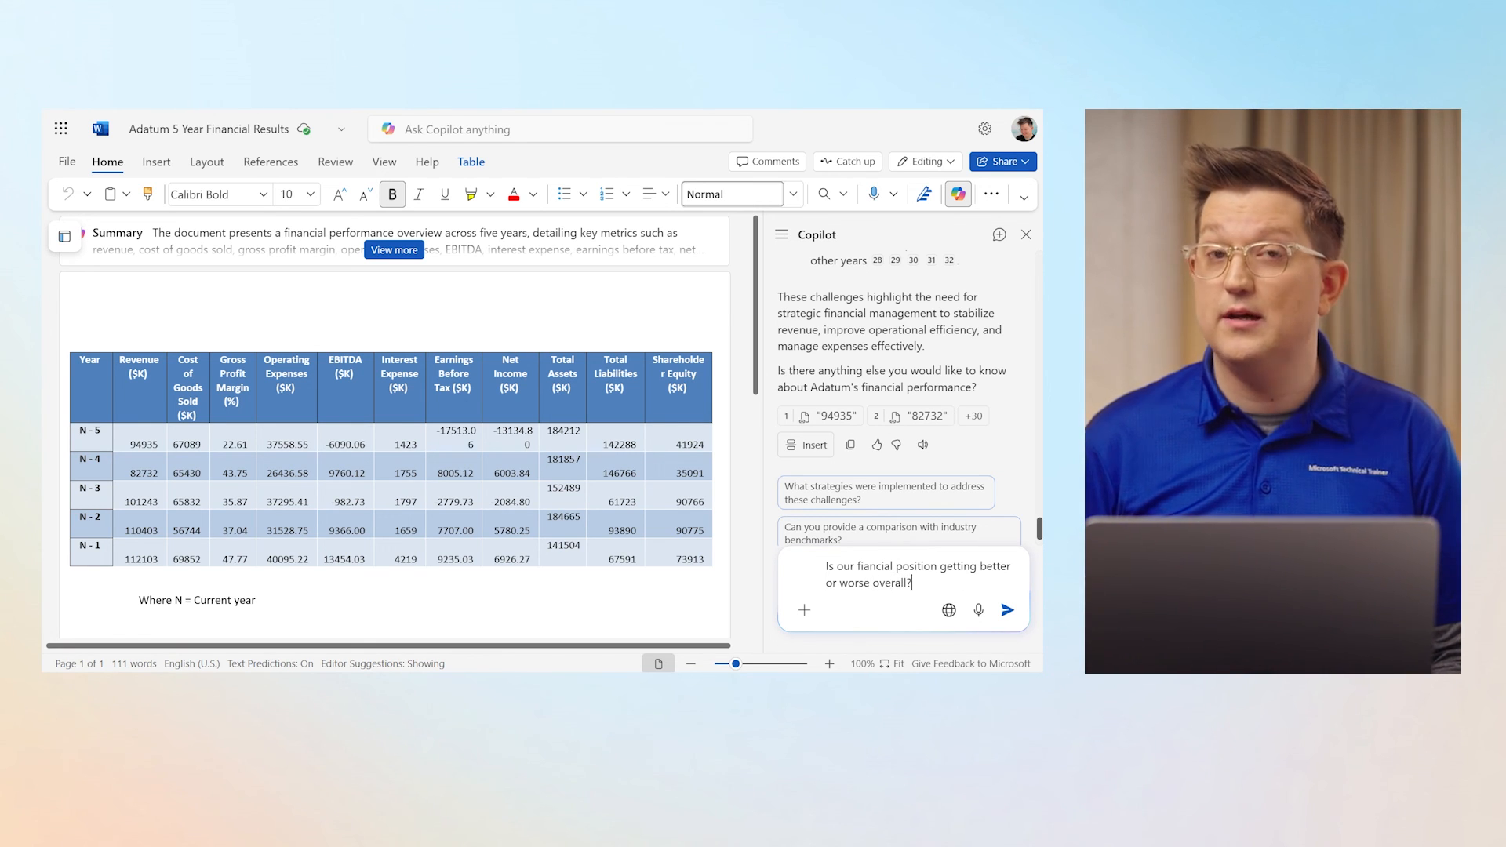
key("Return")
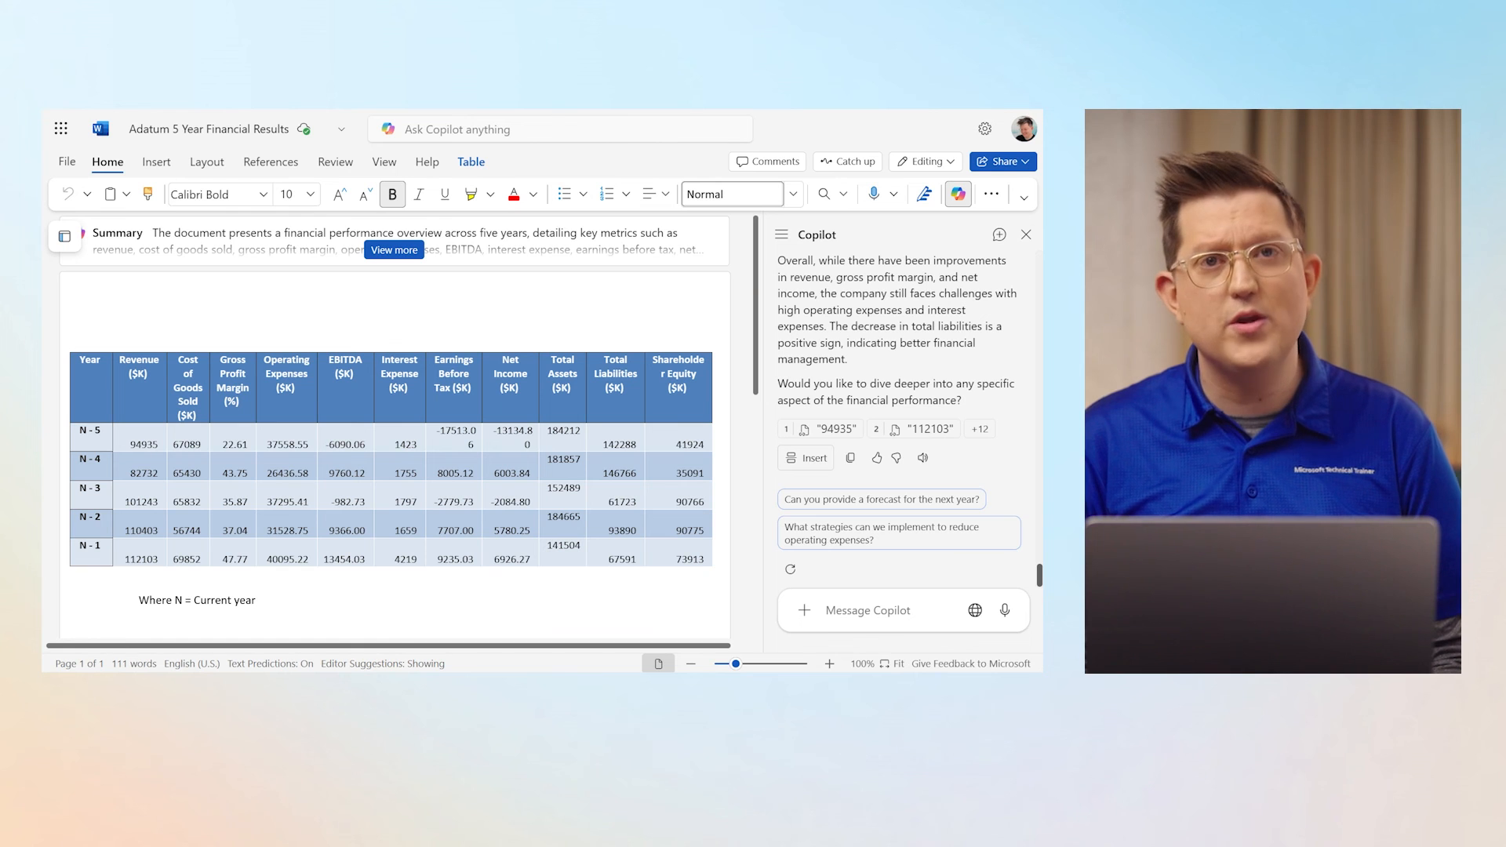
left_click(866, 541)
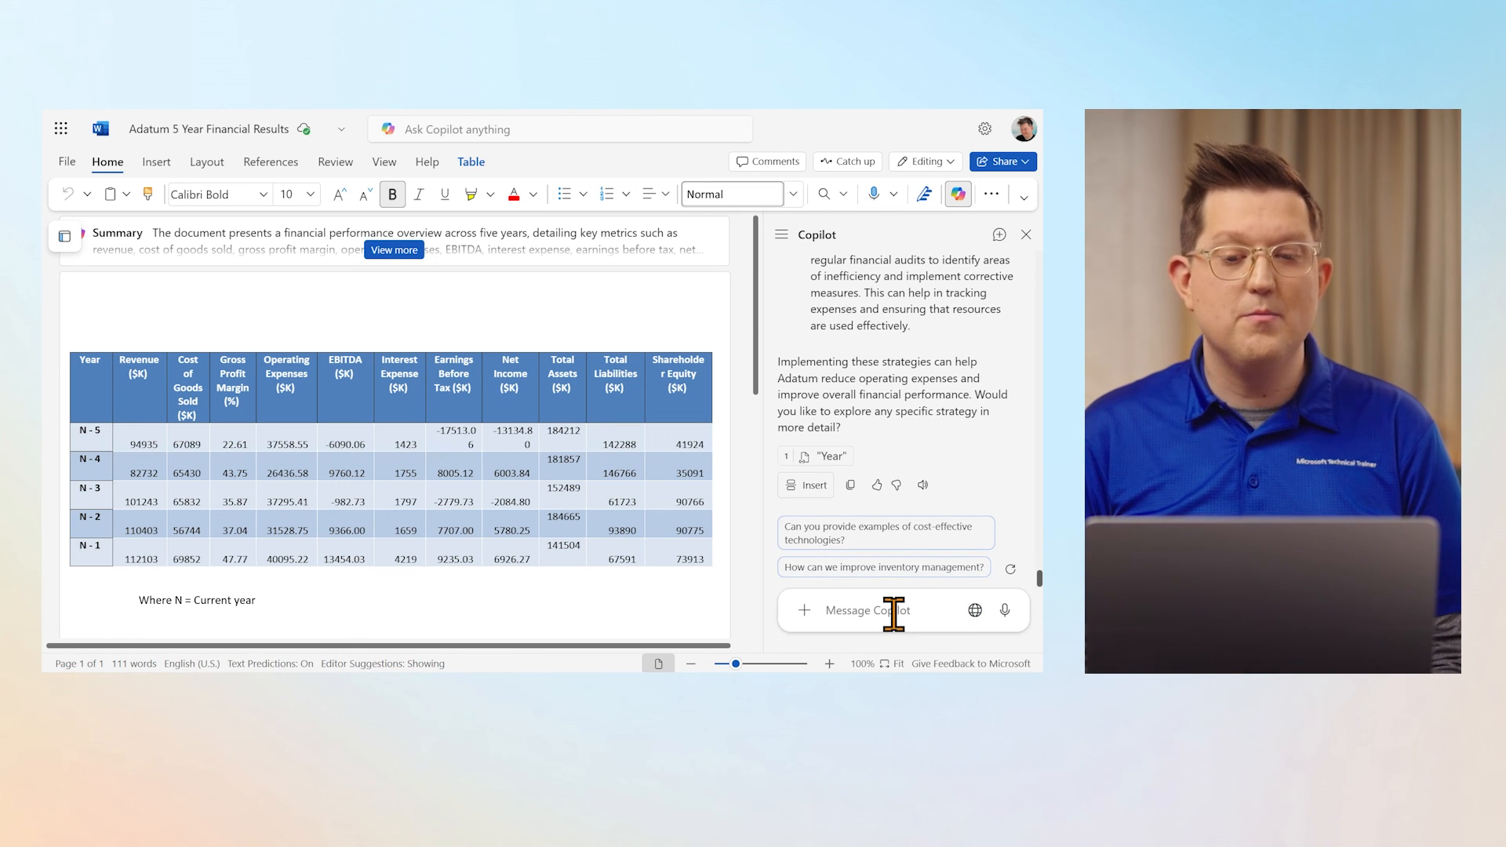
Copy Copilot's expense-reduction response and paste it on a new line below "Where N = Current year" using Merge Formatting
scroll(276, 564, "down", 2)
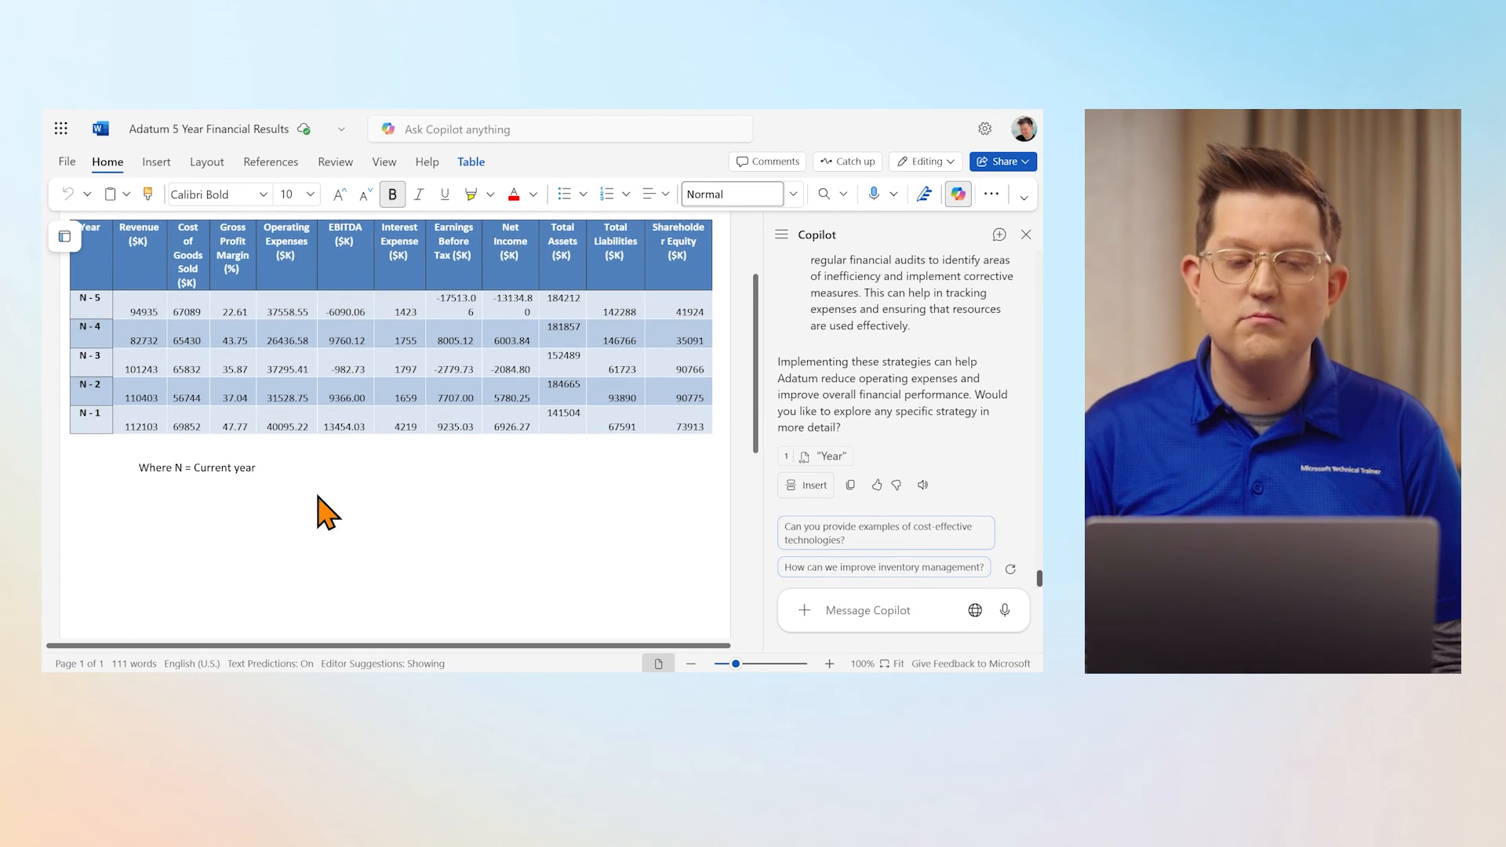
left_click(316, 485)
key("Return")
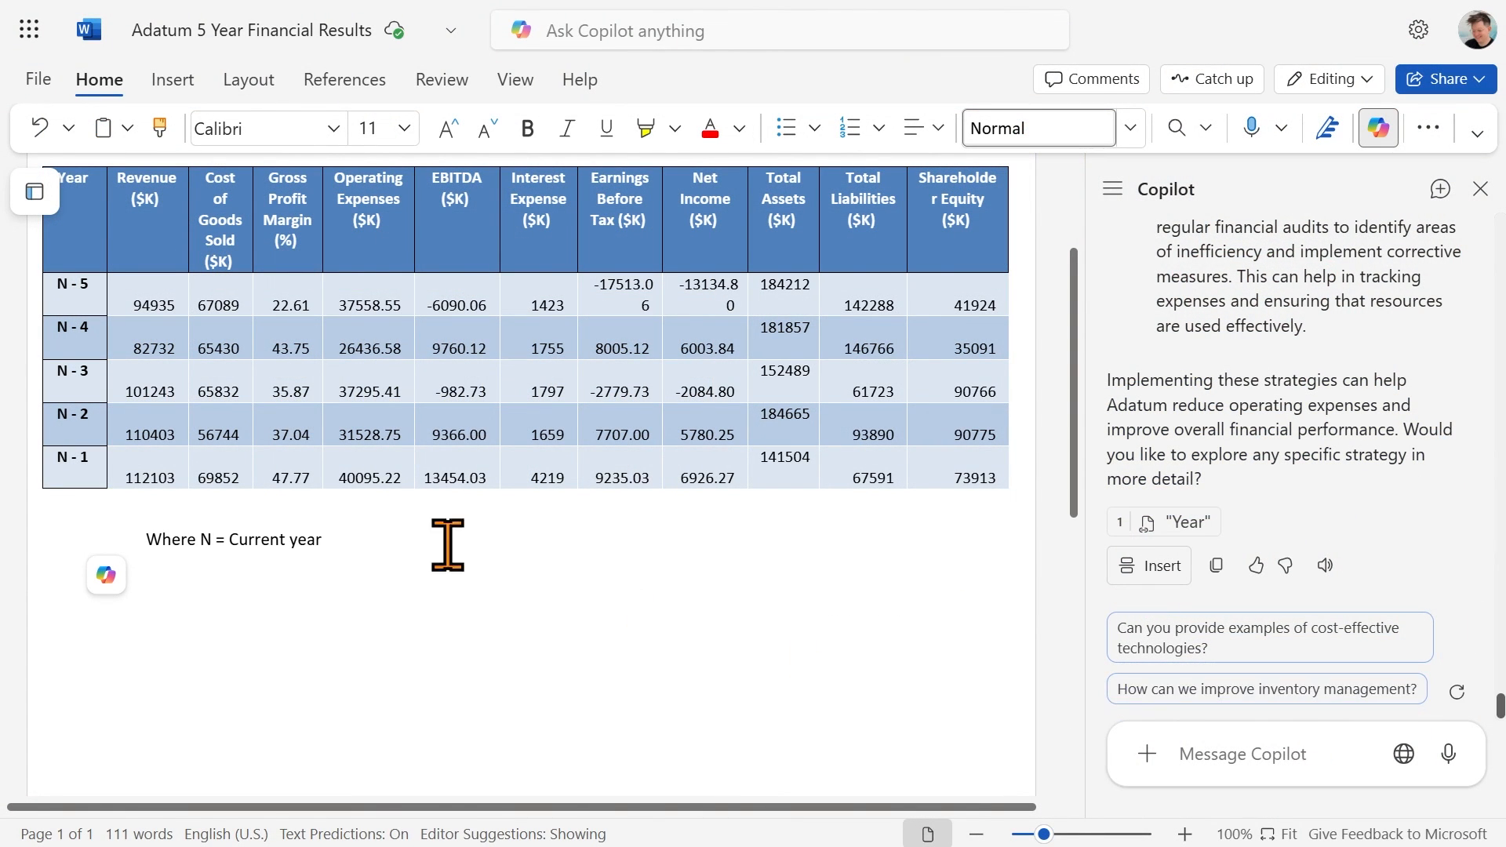
left_click(1216, 564)
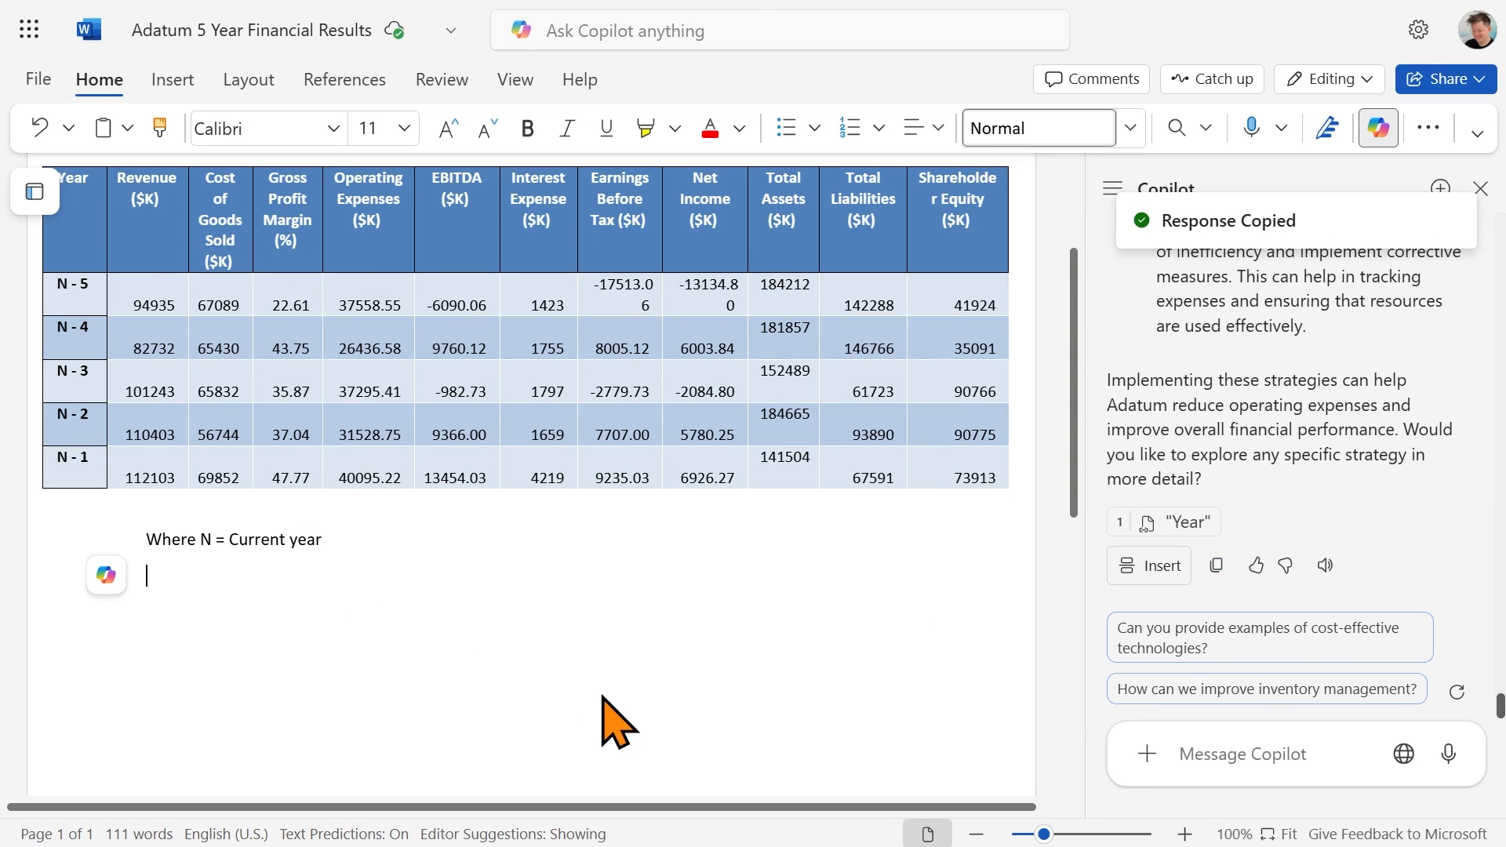
key("ctrl+v")
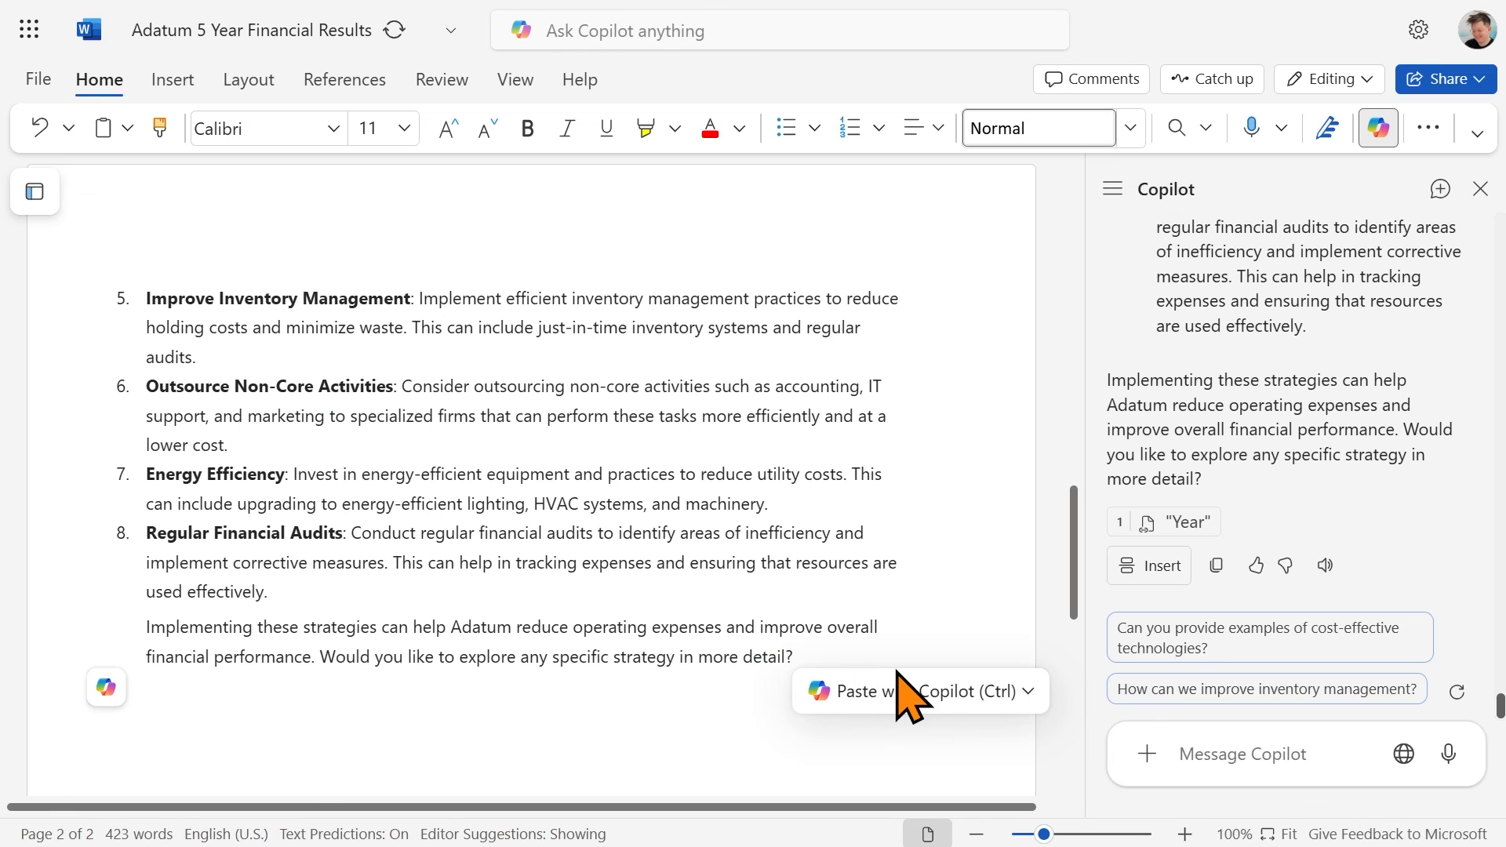
left_click(863, 706)
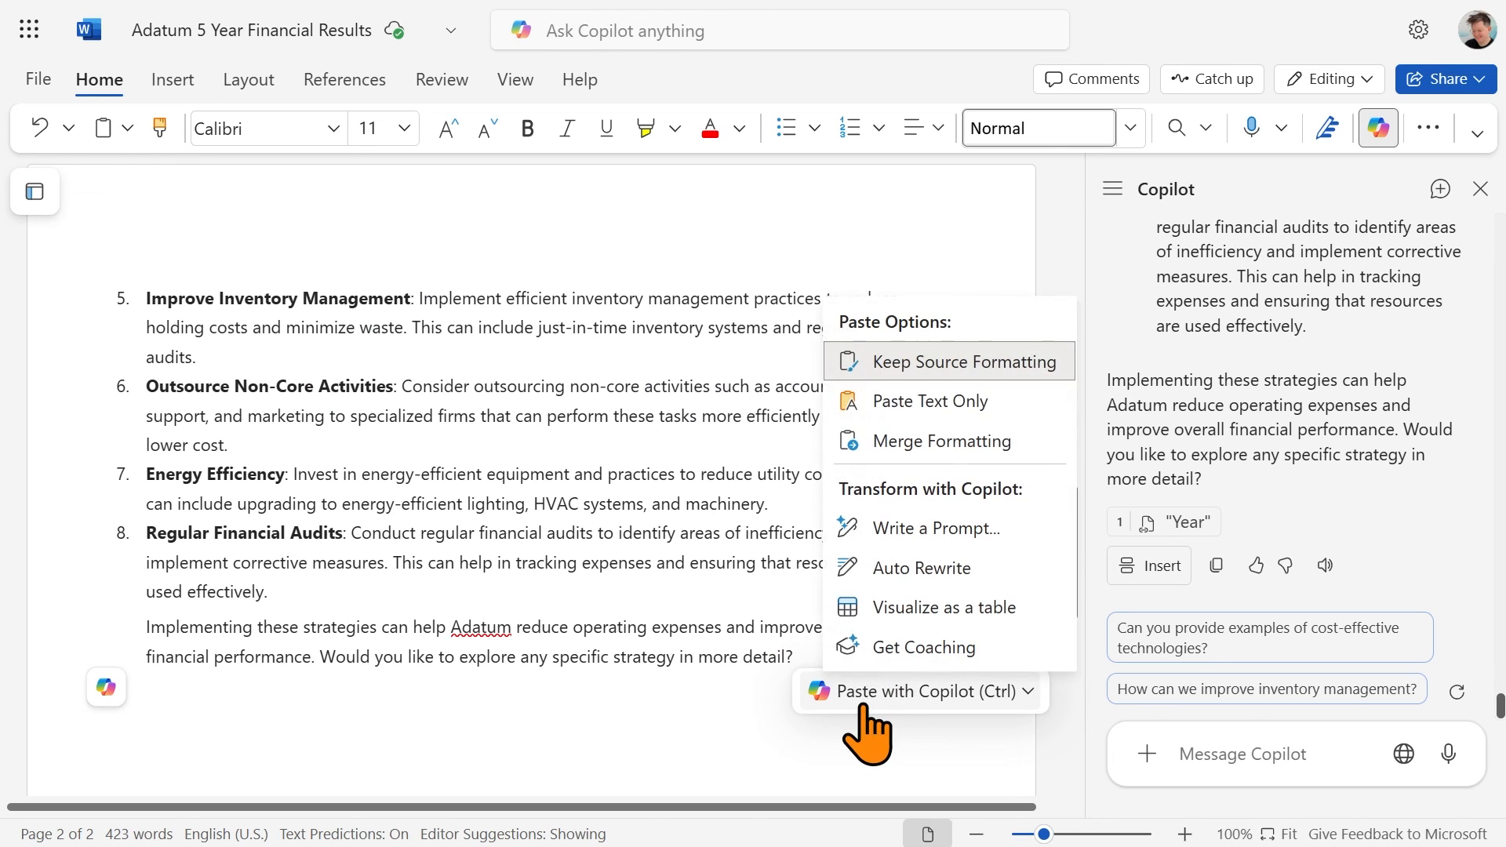
left_click(965, 436)
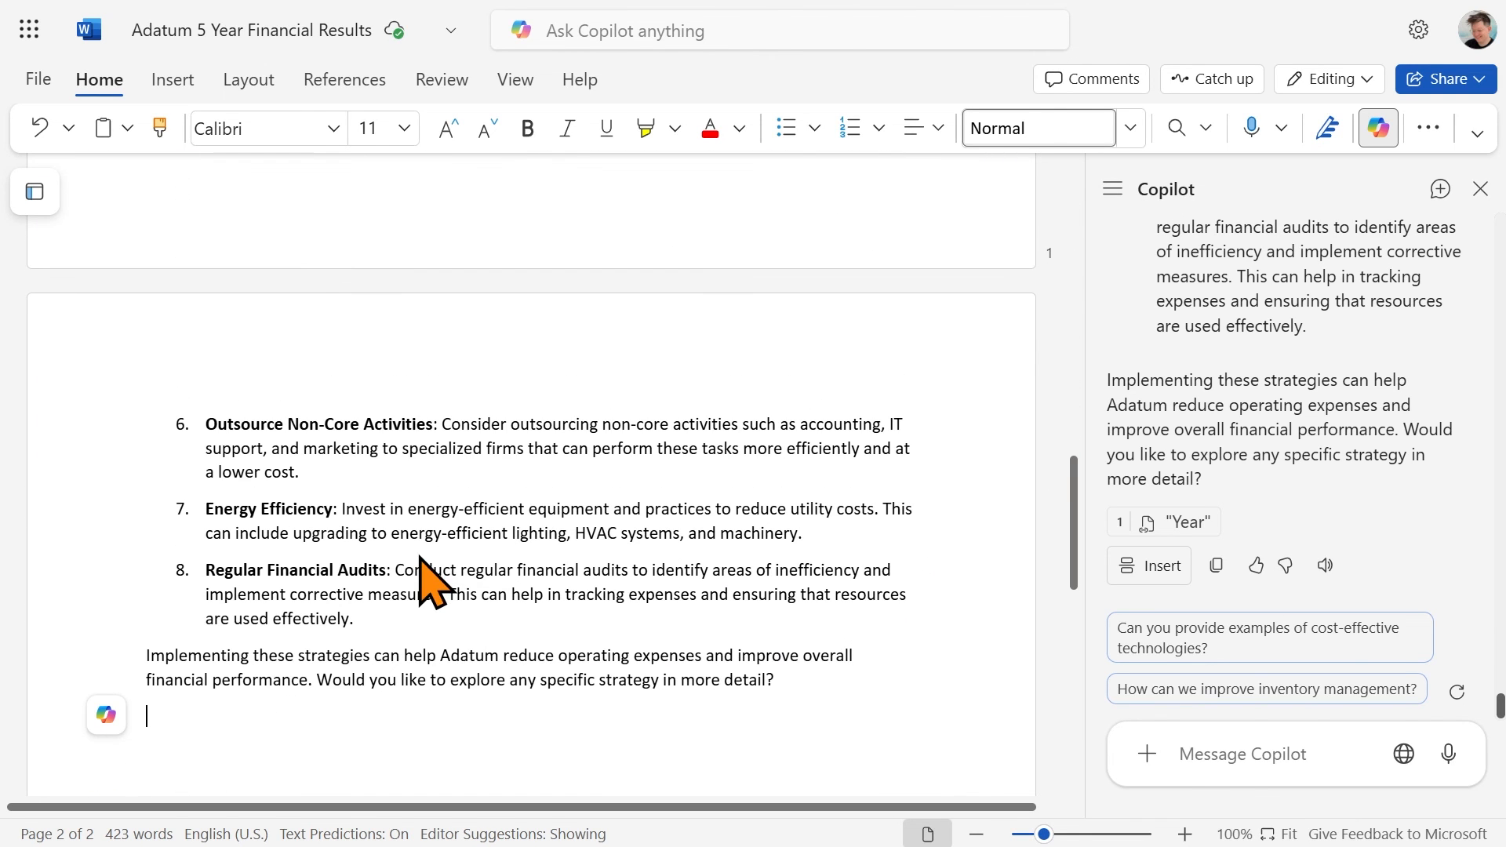
Delete the pasted closing paragraph and the introductory text above the General Strategies heading, and look over the remaining document
key("shift+Up")
key("shift+Up")
key("BackSpace")
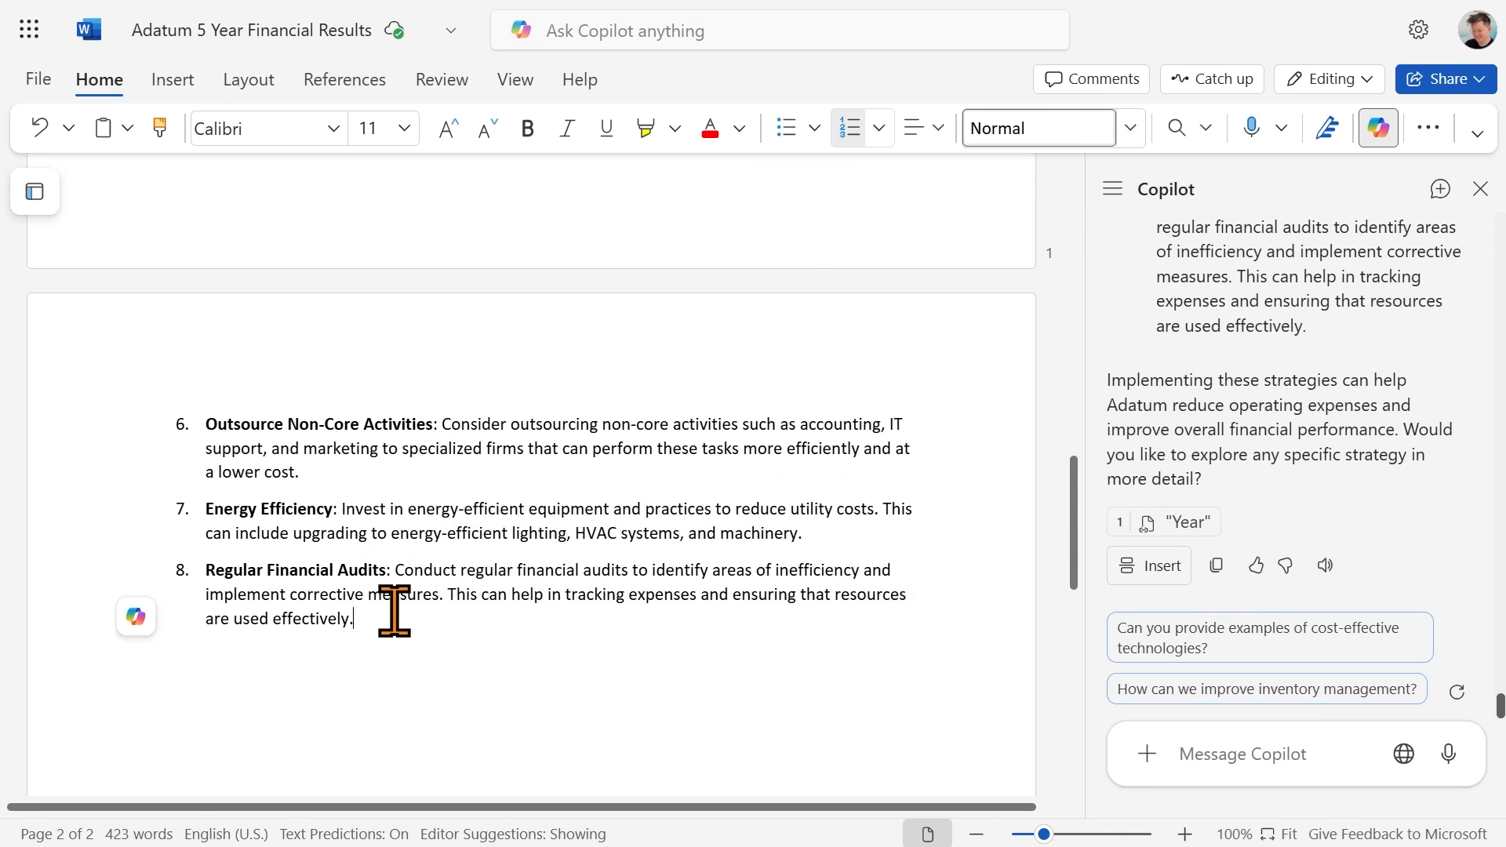
scroll(394, 610, "up", 10)
left_click_drag(584, 689, 103, 549)
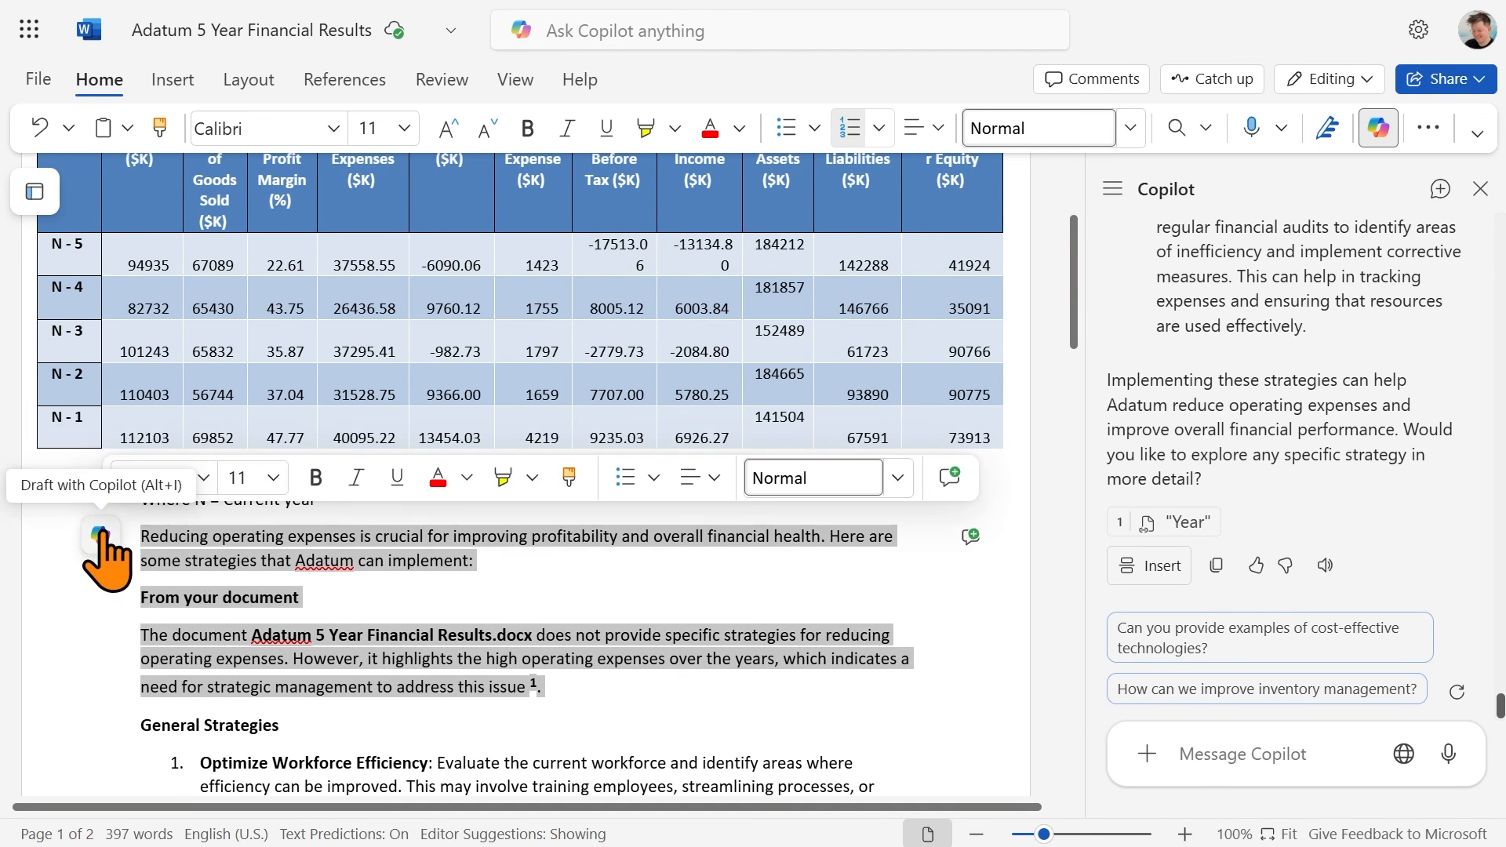
key("BackSpace")
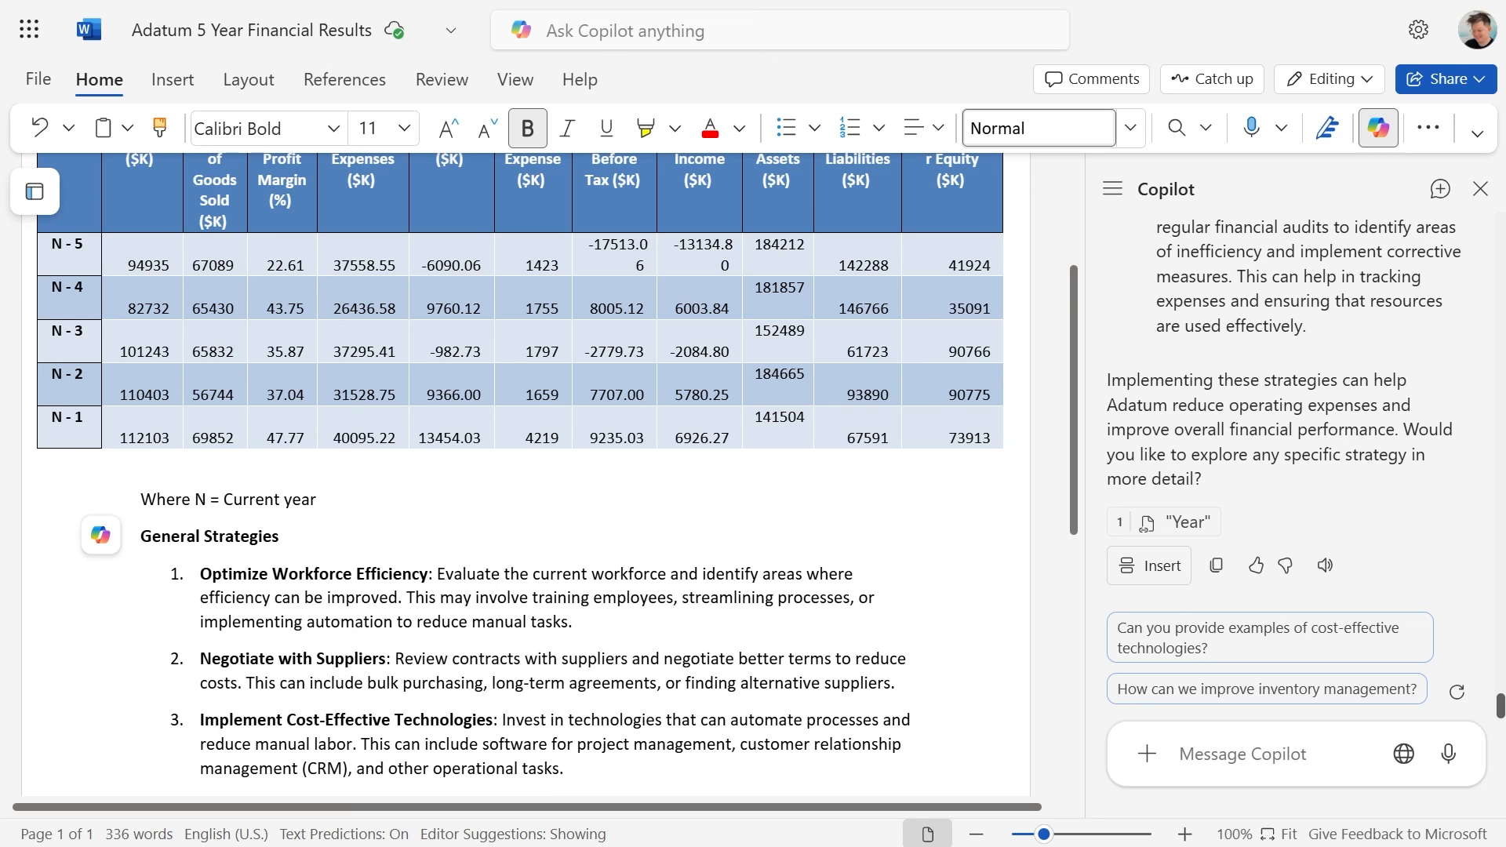
scroll(812, 729, "down", 5)
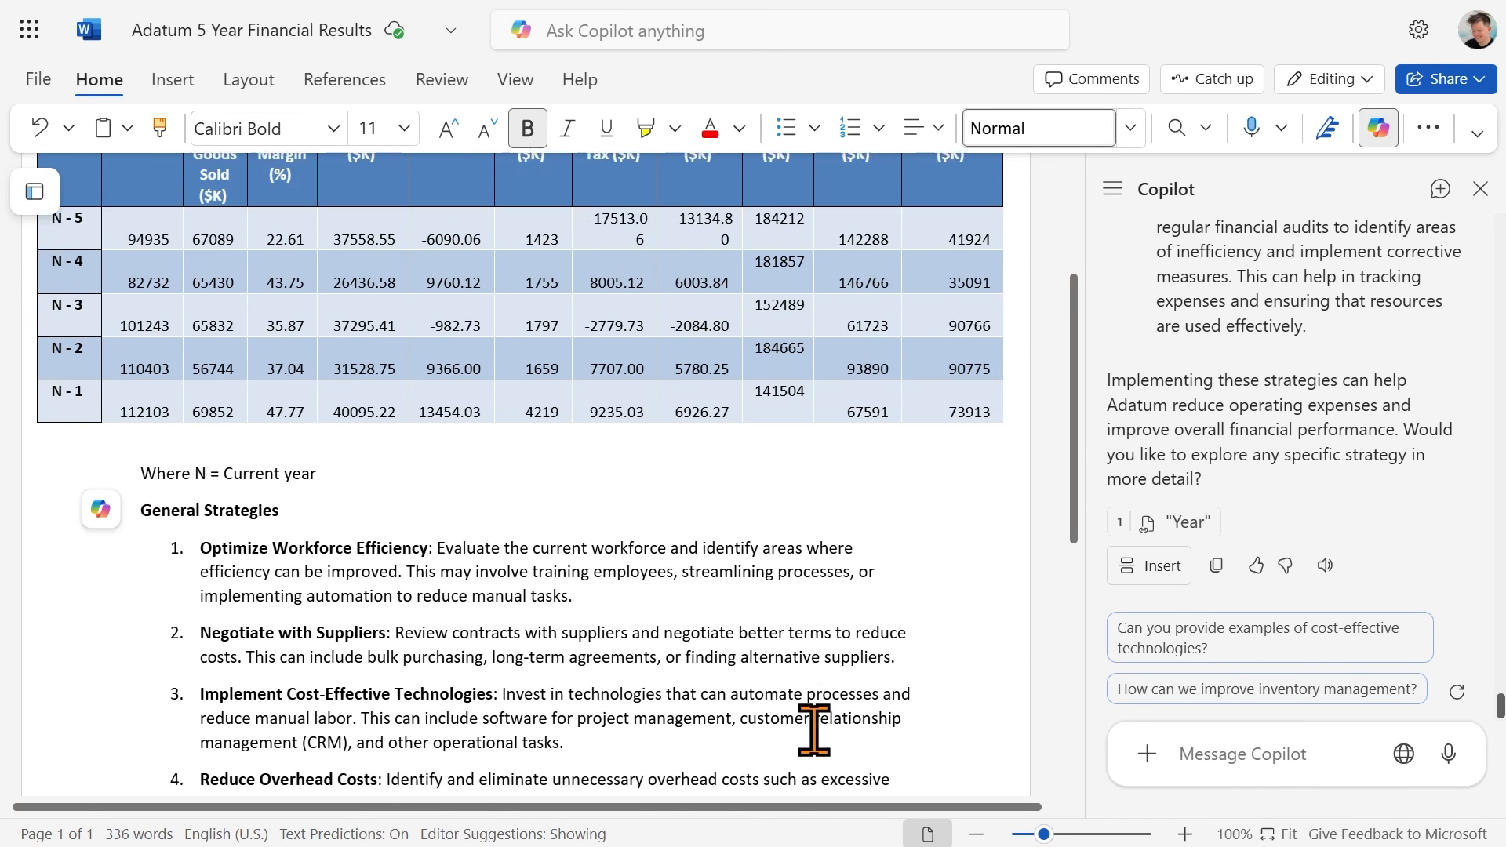
scroll(811, 729, "down", 3)
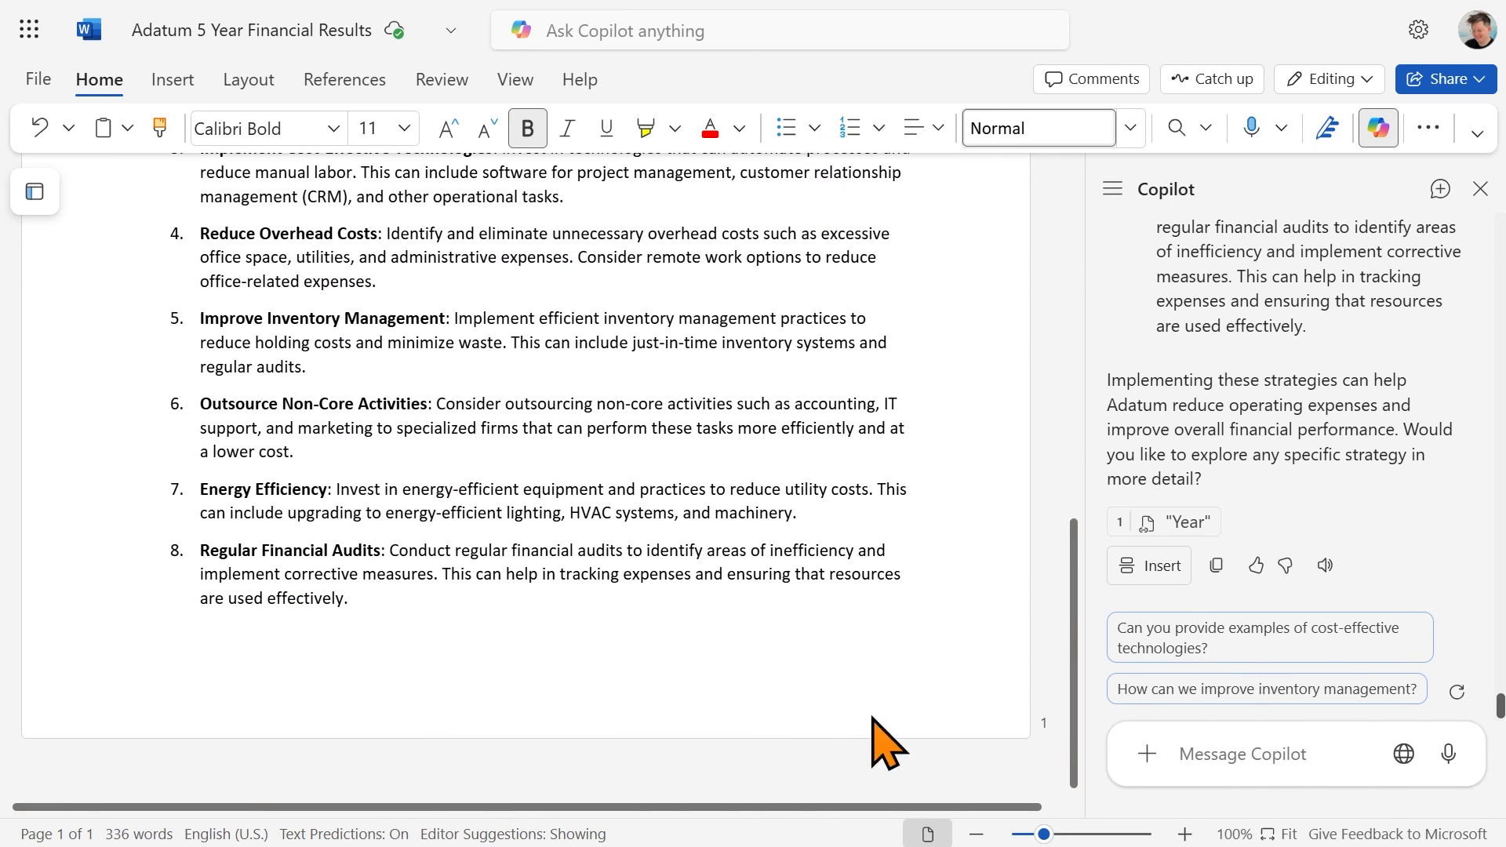
scroll(699, 292, "up", 10)
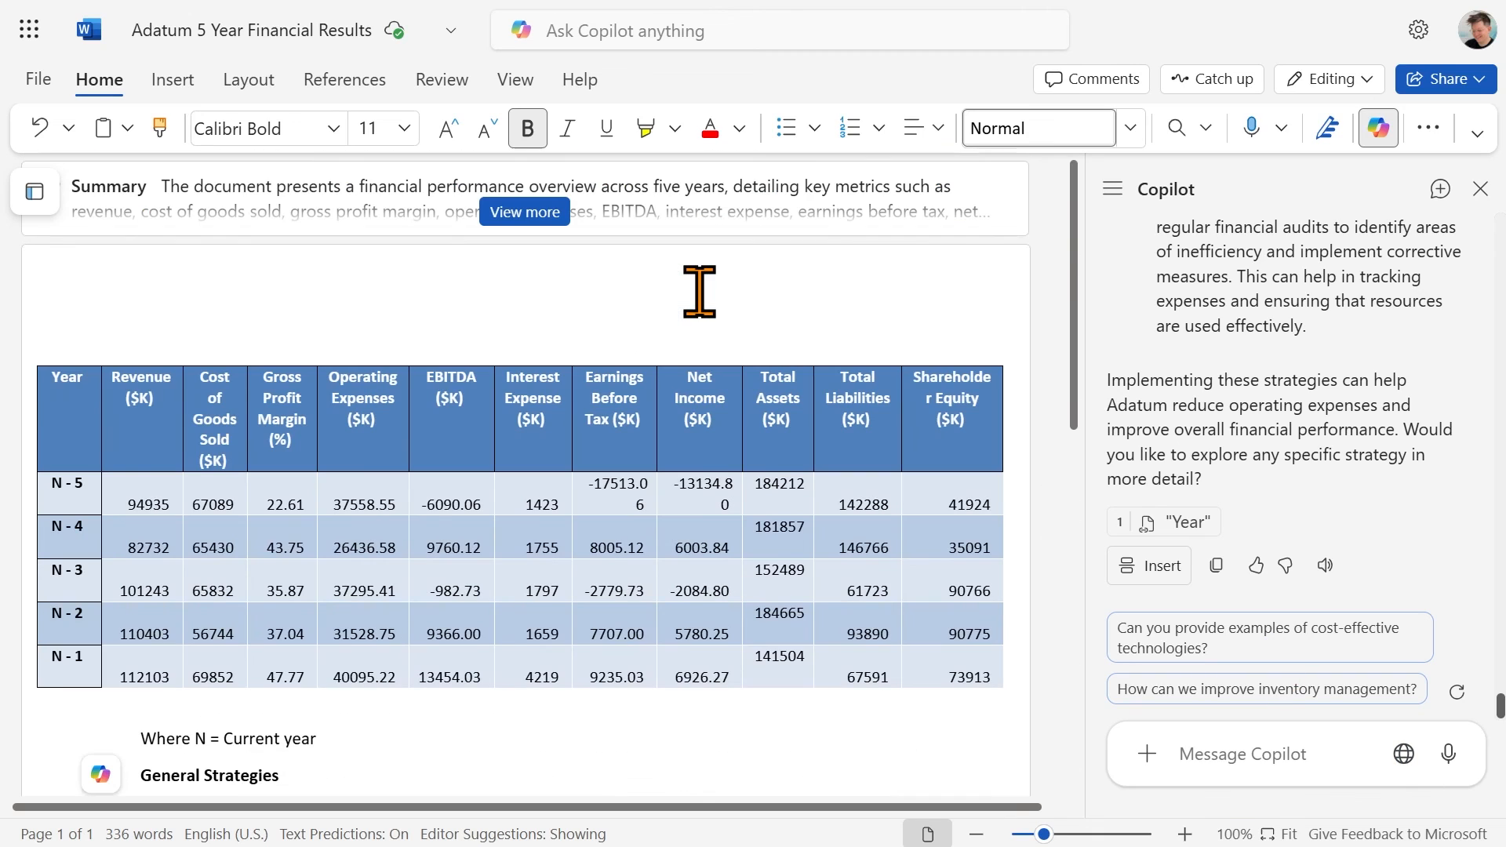